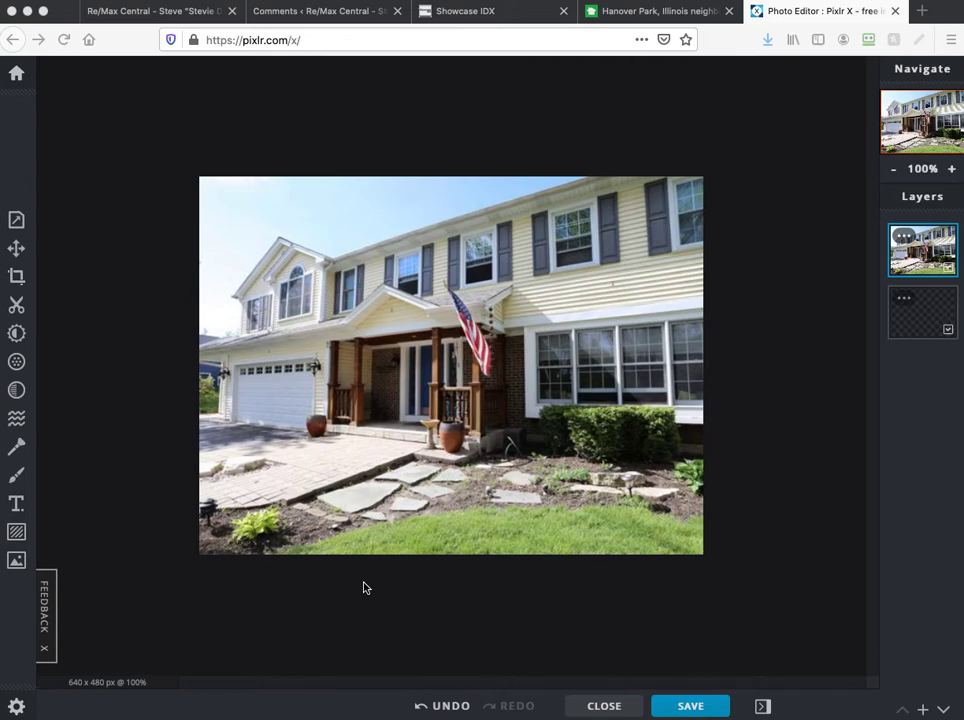
Step: Review the community photo blocks on the real estate site's home page, down to Medinah, Bartlett and Hanover Park
click(137, 12)
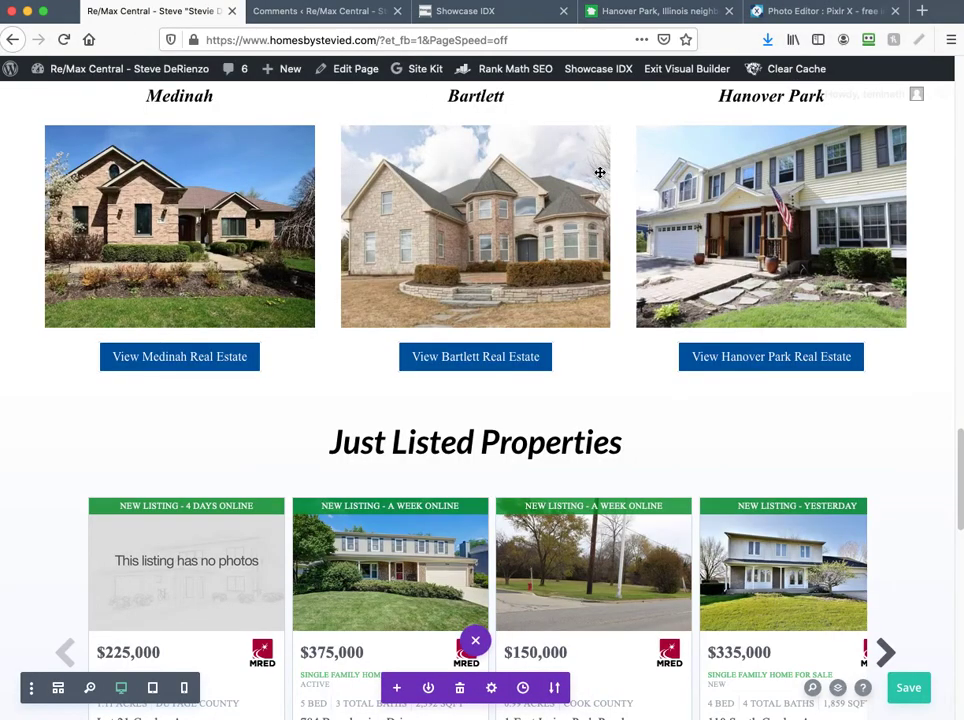
scroll(515, 274, up, 1)
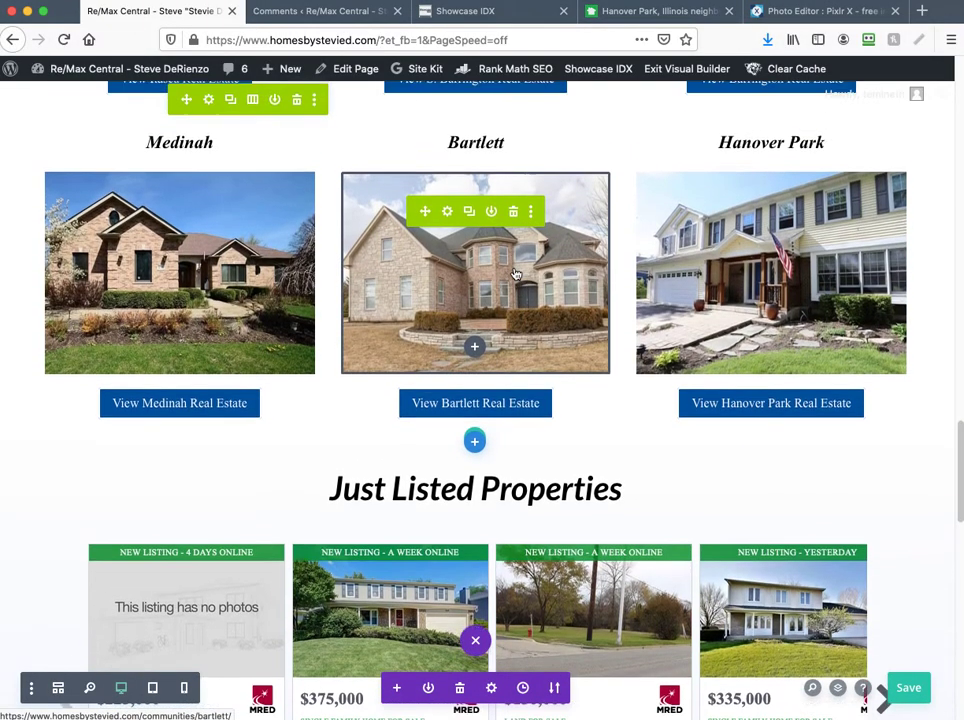
scroll(515, 274, up, 5)
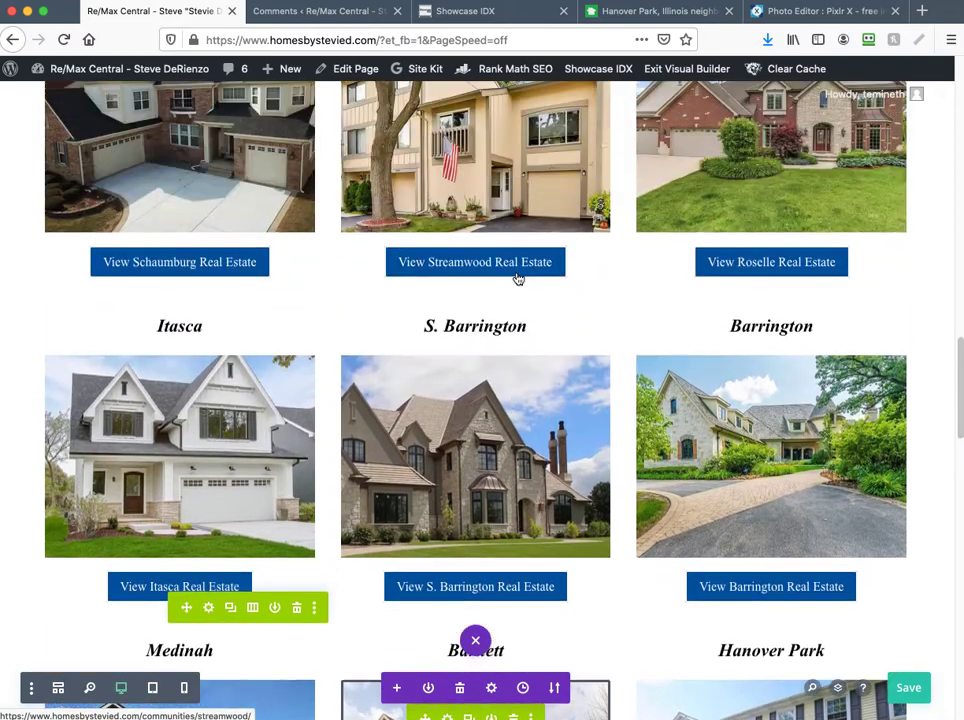
scroll(517, 276, down, 4)
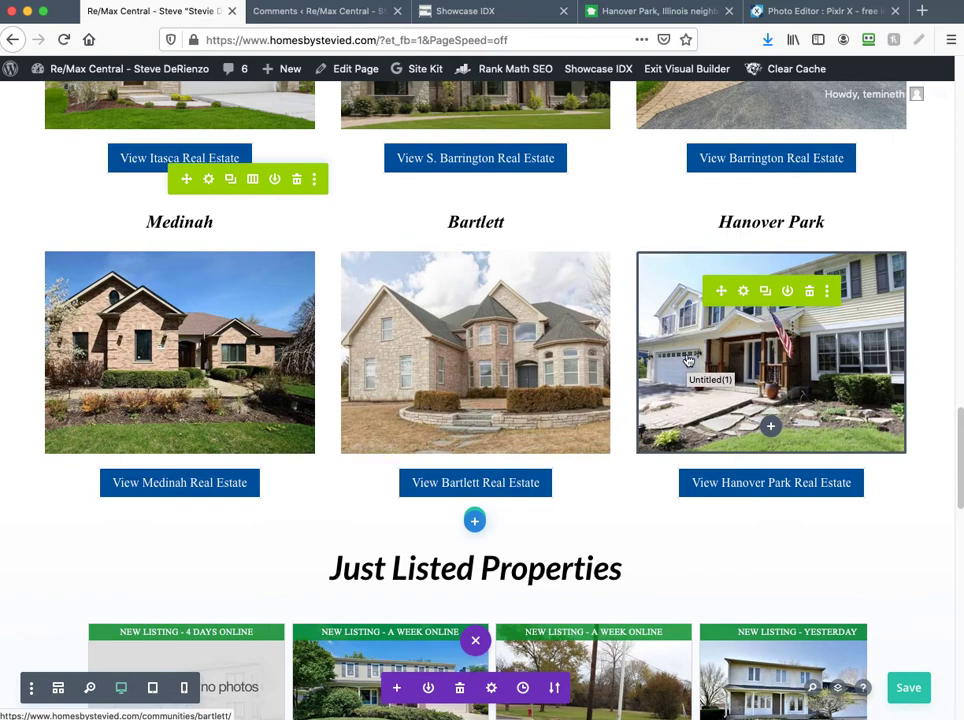
Step: Duplicate the published "Homes for Sale in Barrington IL" page from the WordPress list of all pages
click(300, 12)
mouse_move(54, 222)
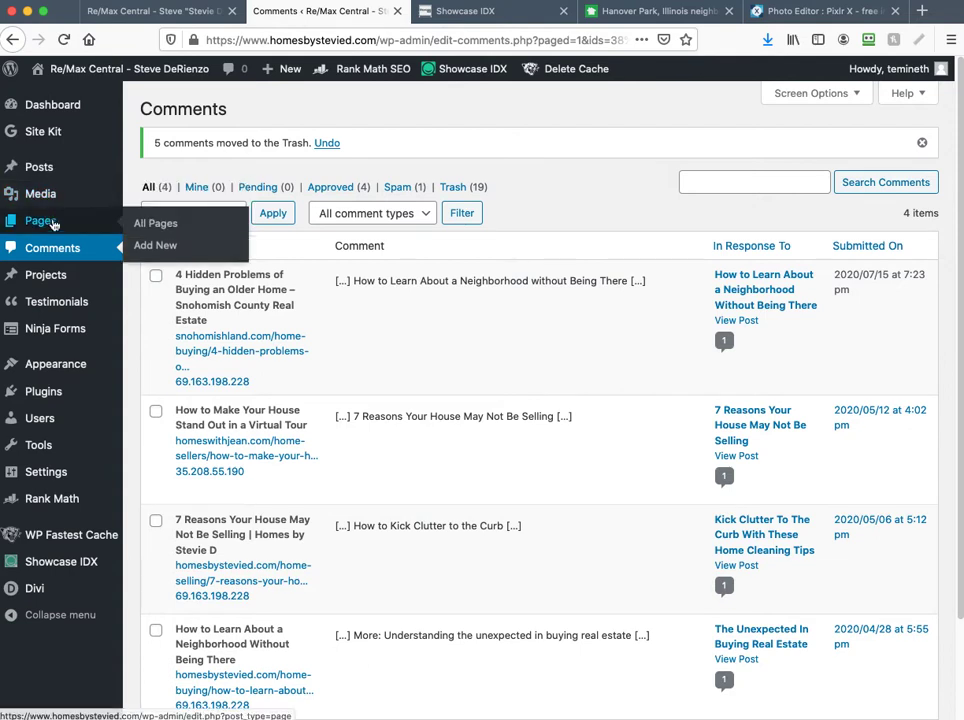
click(179, 224)
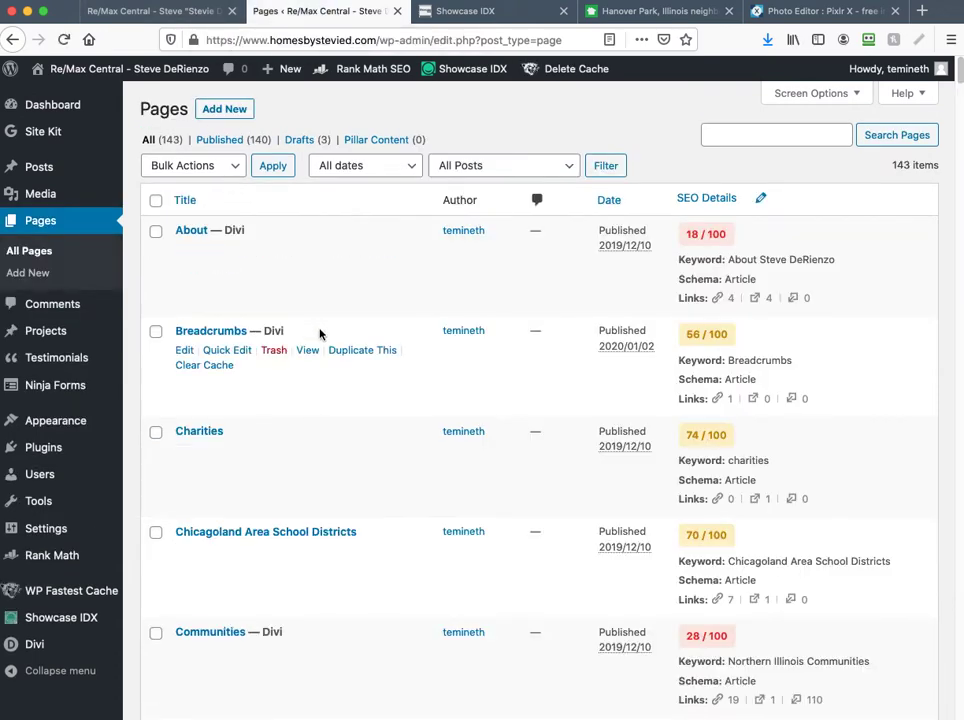
scroll(350, 385, down, 1)
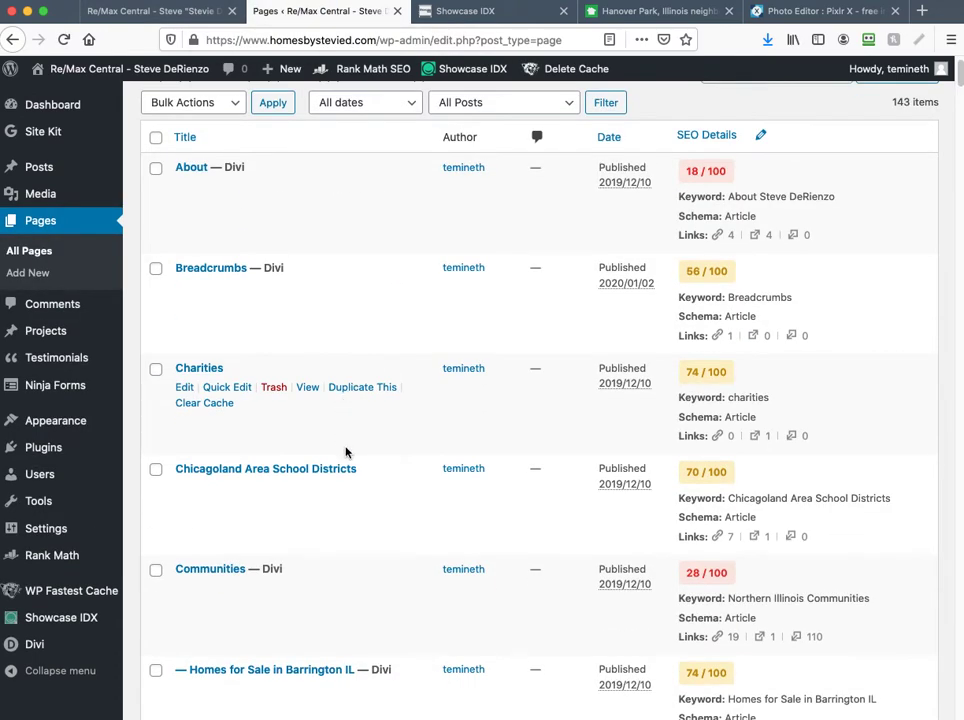
scroll(346, 453, down, 1)
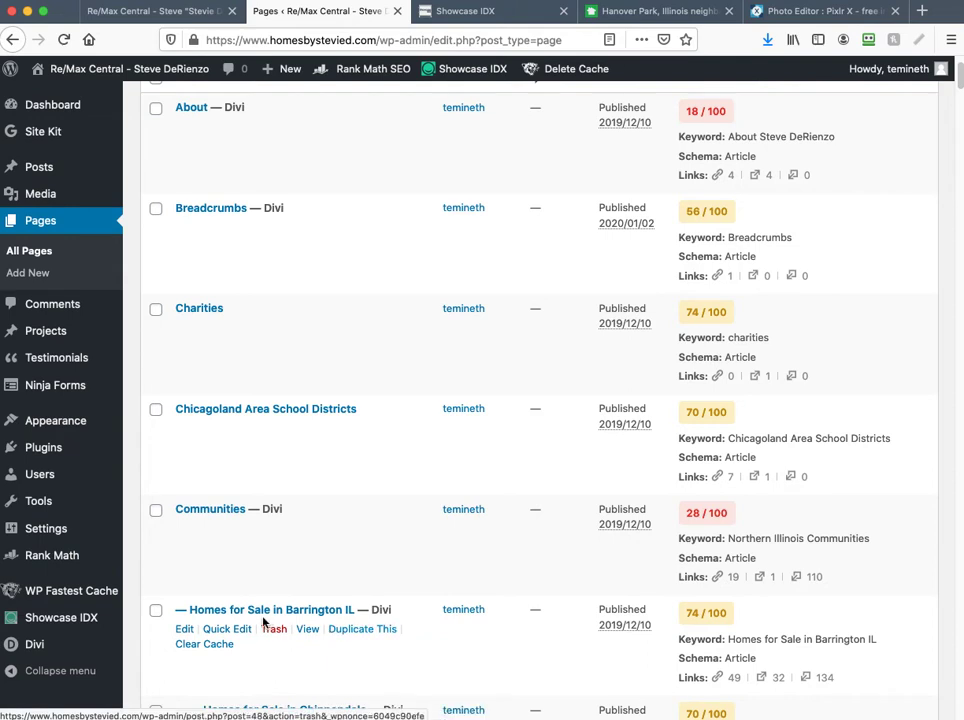
scroll(270, 626, down, 1)
scroll(272, 626, down, 1)
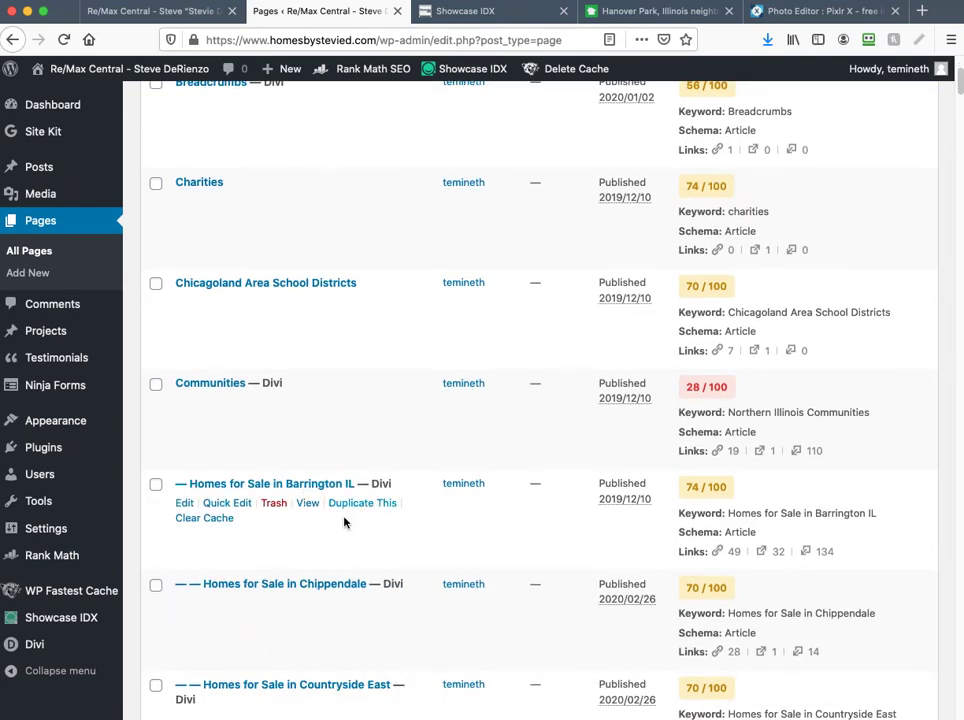
click(362, 505)
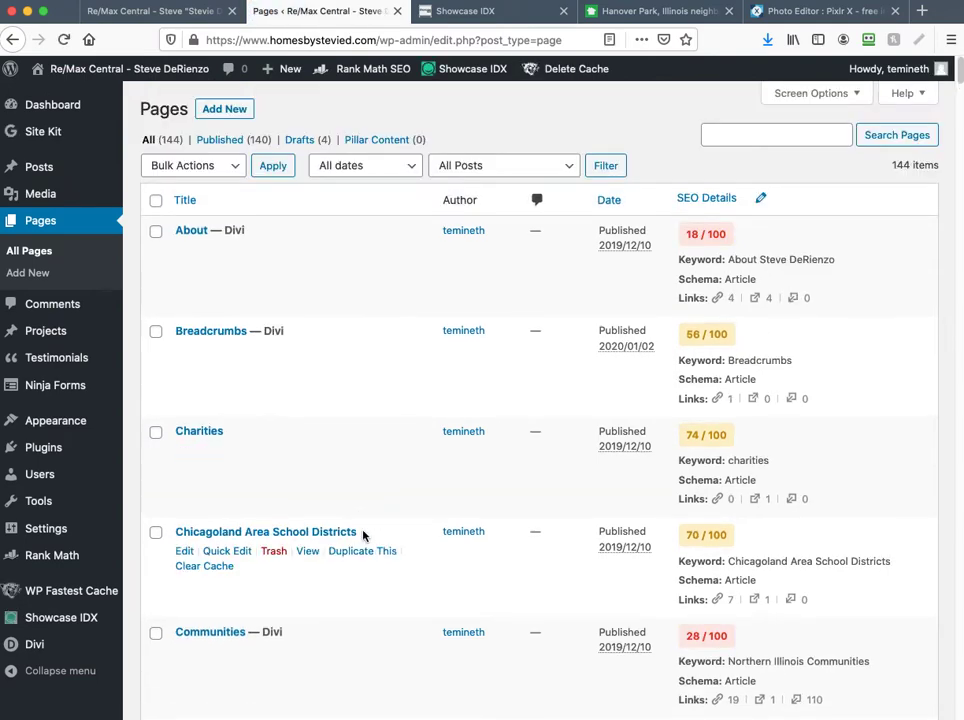
Step: Open the draft copy of "Homes for Sale in Barrington IL" for editing
scroll(361, 535, down, 5)
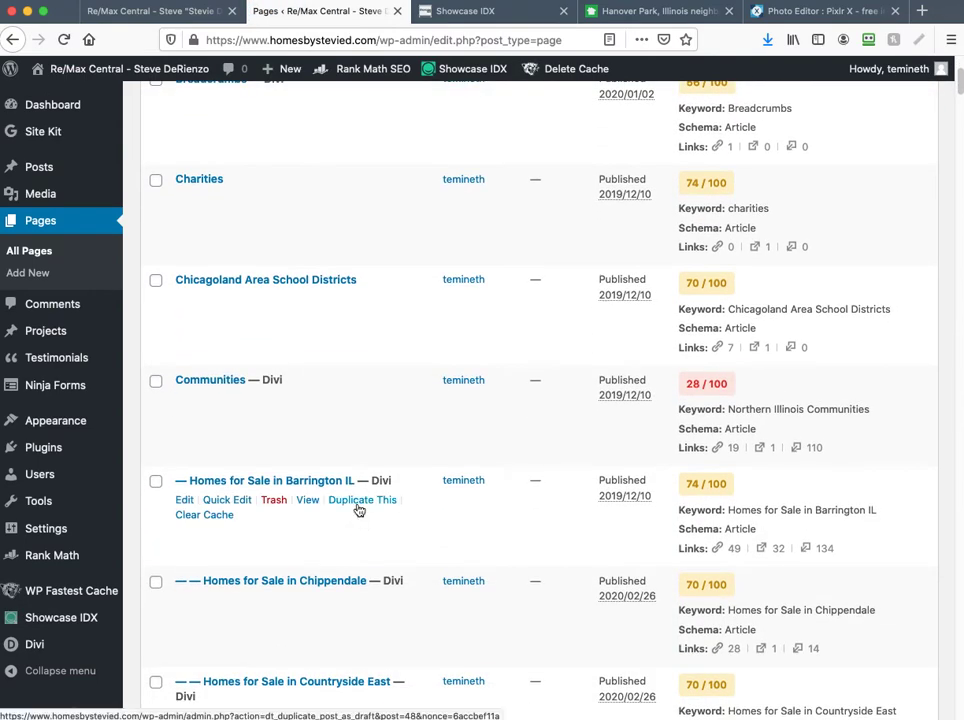
scroll(356, 518, down, 1)
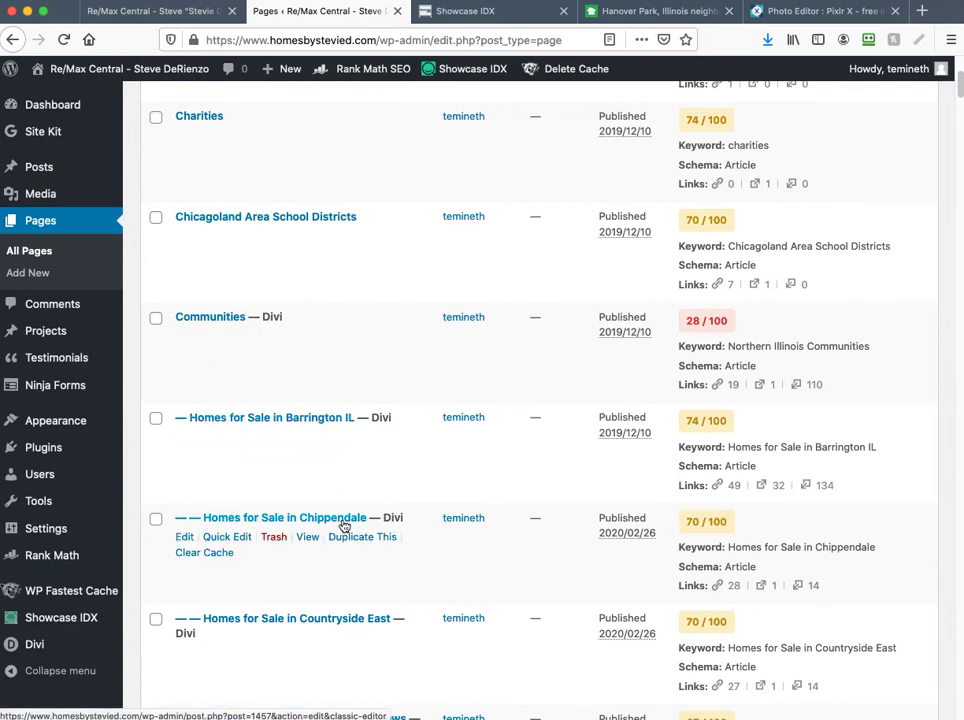
scroll(344, 527, down, 1)
scroll(344, 527, down, 3)
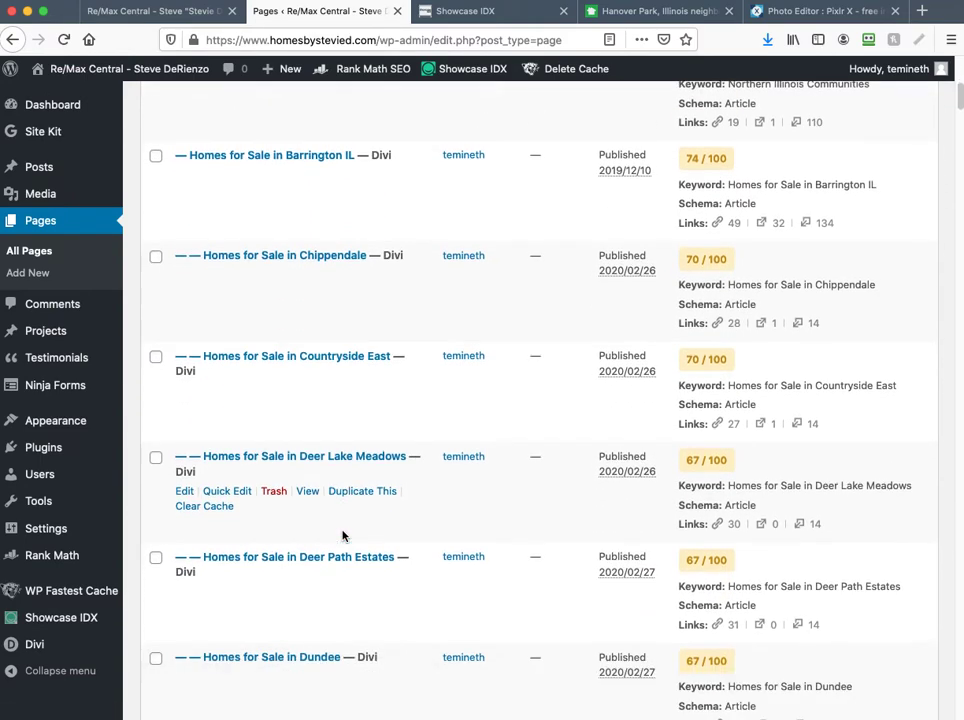
scroll(410, 553, down, 9)
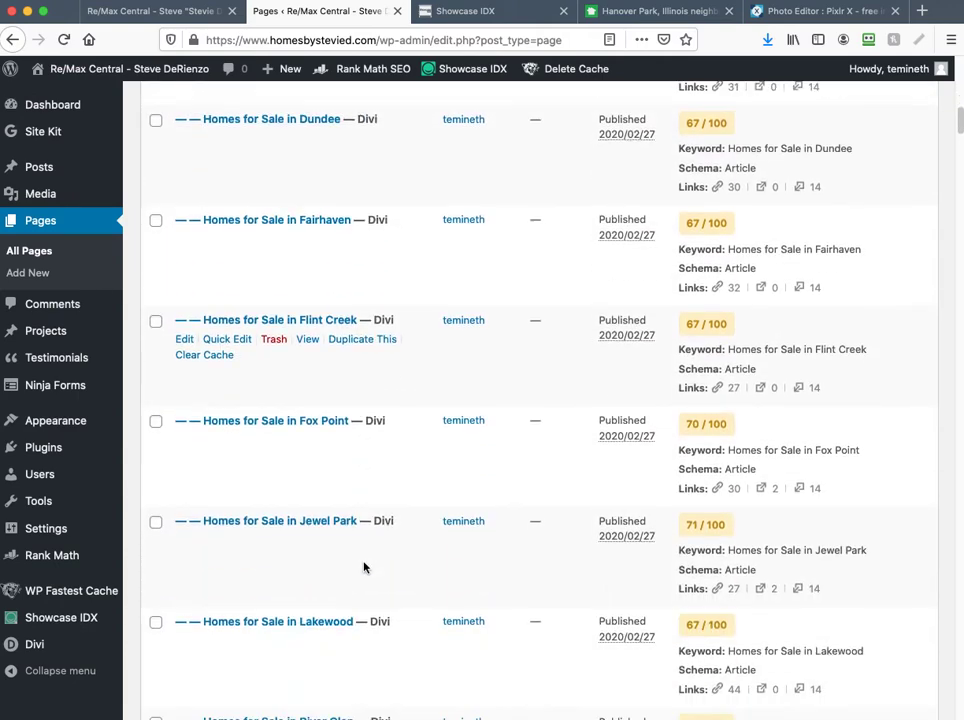
scroll(364, 567, down, 4)
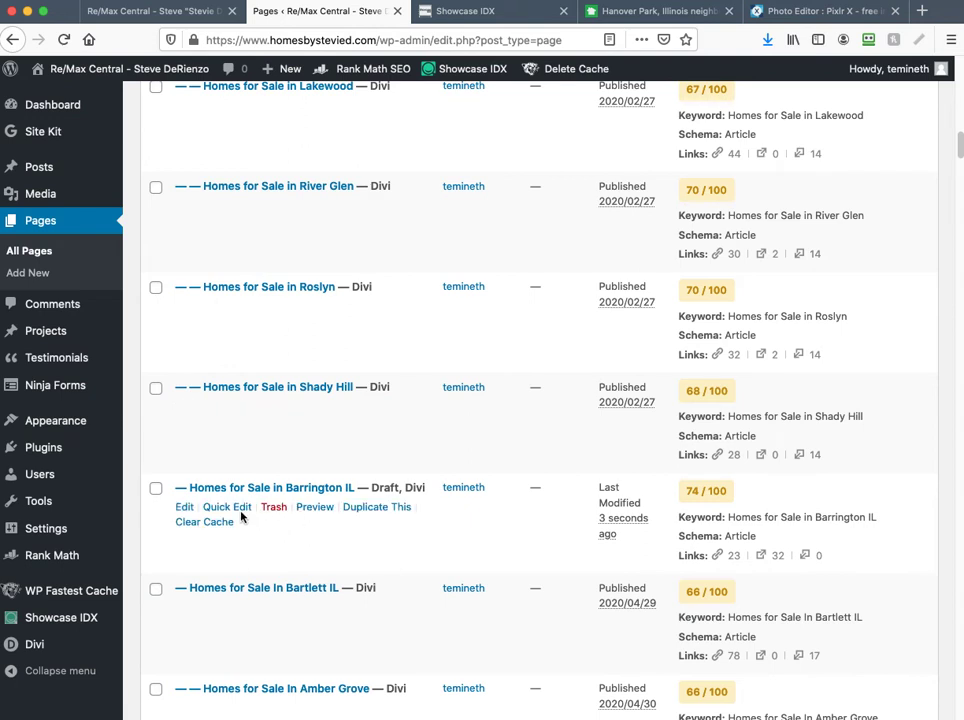
click(185, 510)
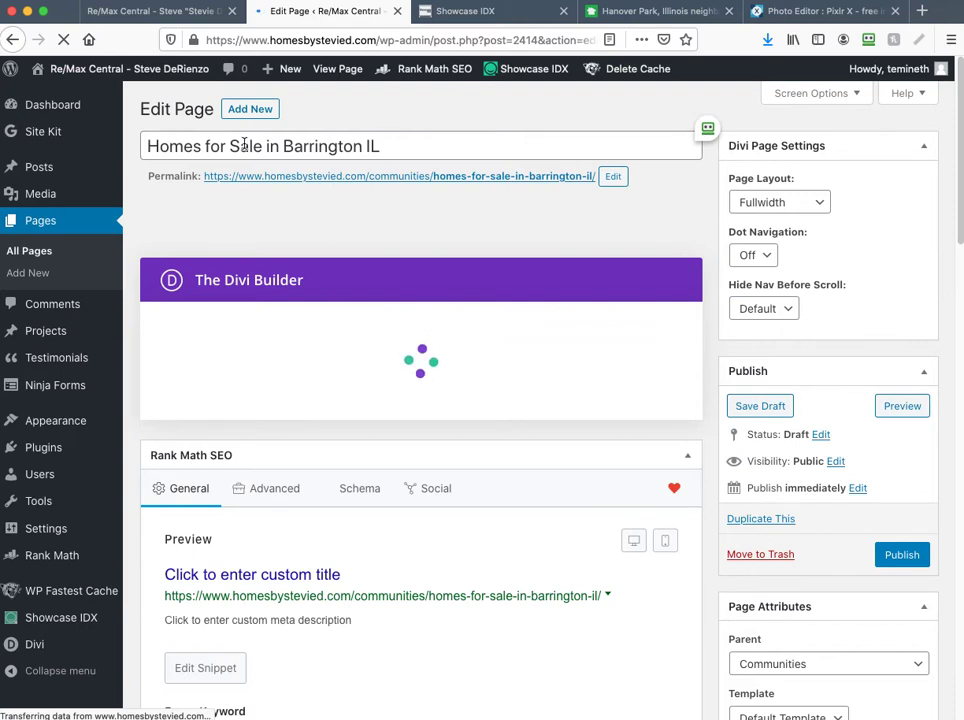
Step: Change the draft page's title to "Hanover Park Homes for Sale"
drag(255, 143, 145, 143)
click(426, 143)
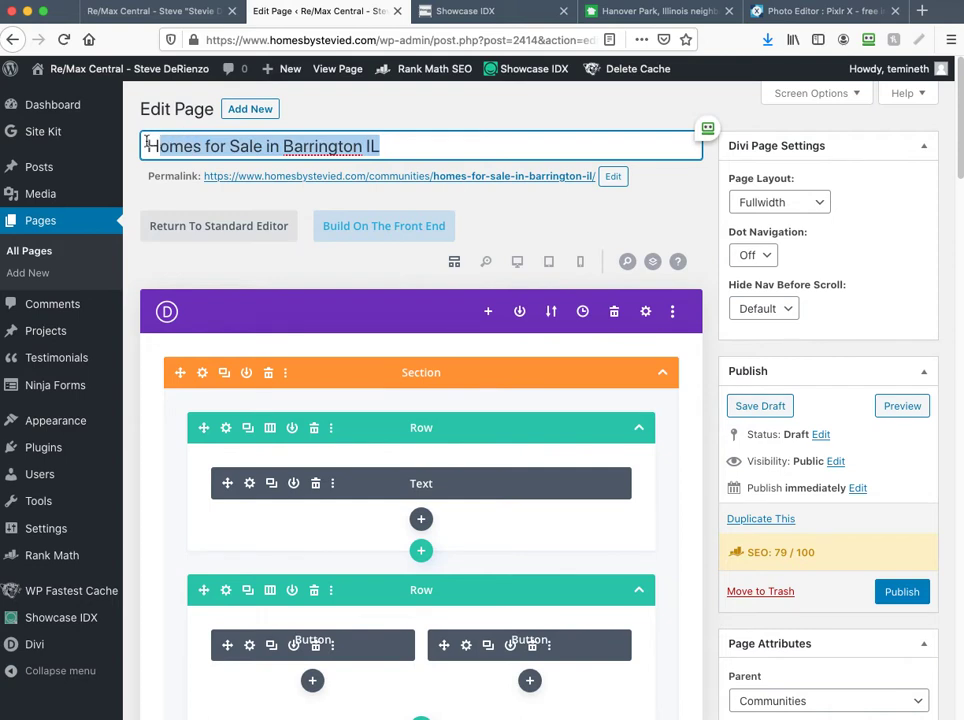
text(H)
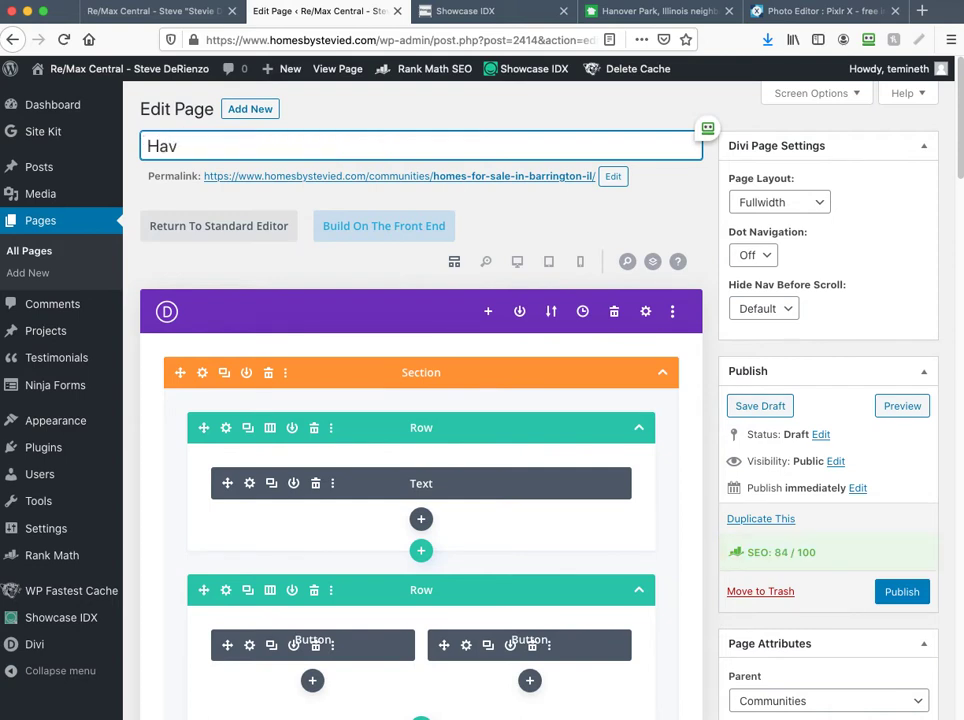
text(av)
key(BackSpace)
text(nover)
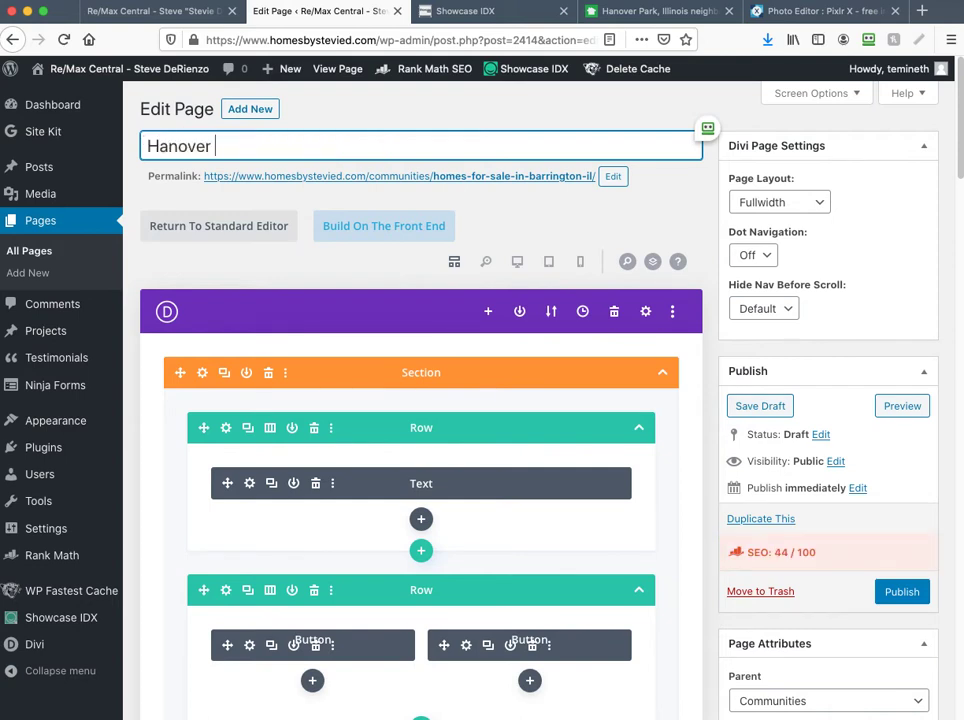
text( Park Homes for Sale)
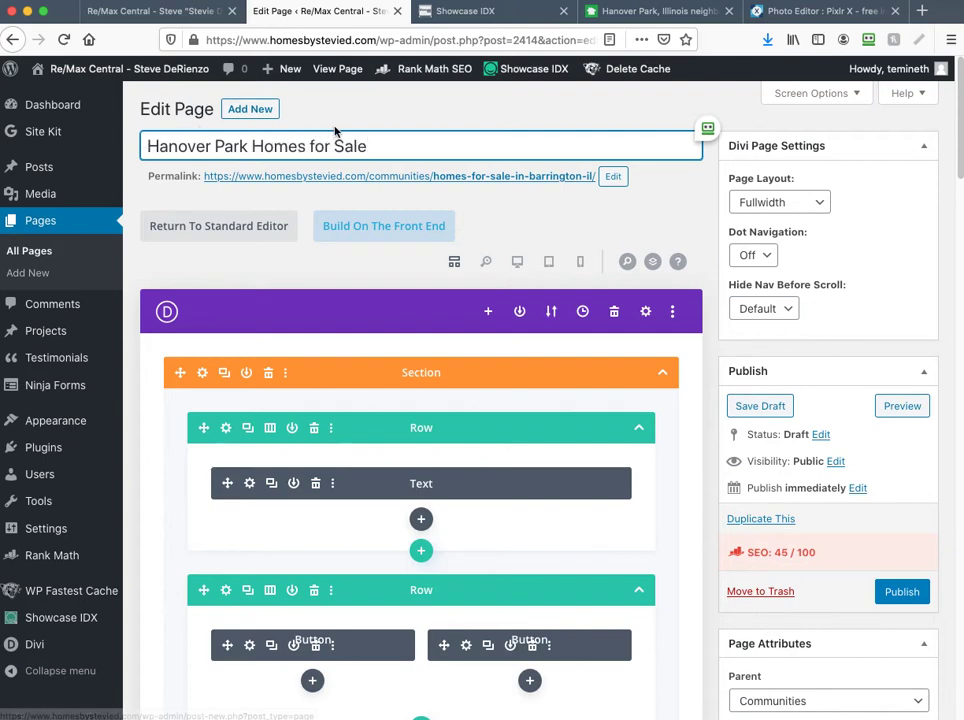
Step: Reuse the page title "Hanover Park Homes for Sale" as the permalink slug and apply it
drag(367, 146, 140, 146)
key(super+c)
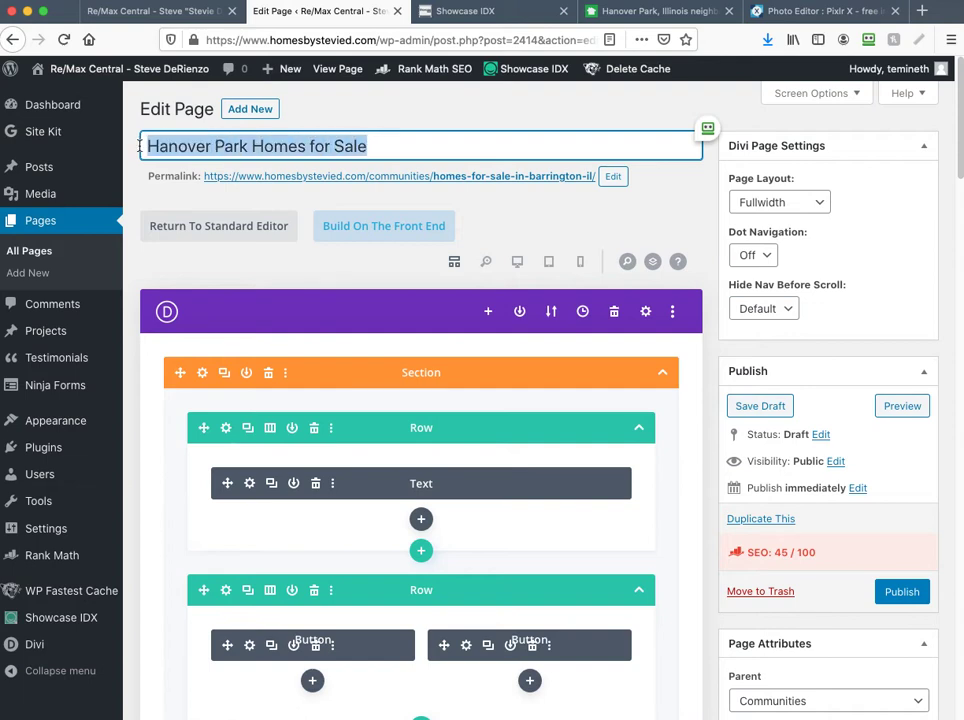
click(614, 177)
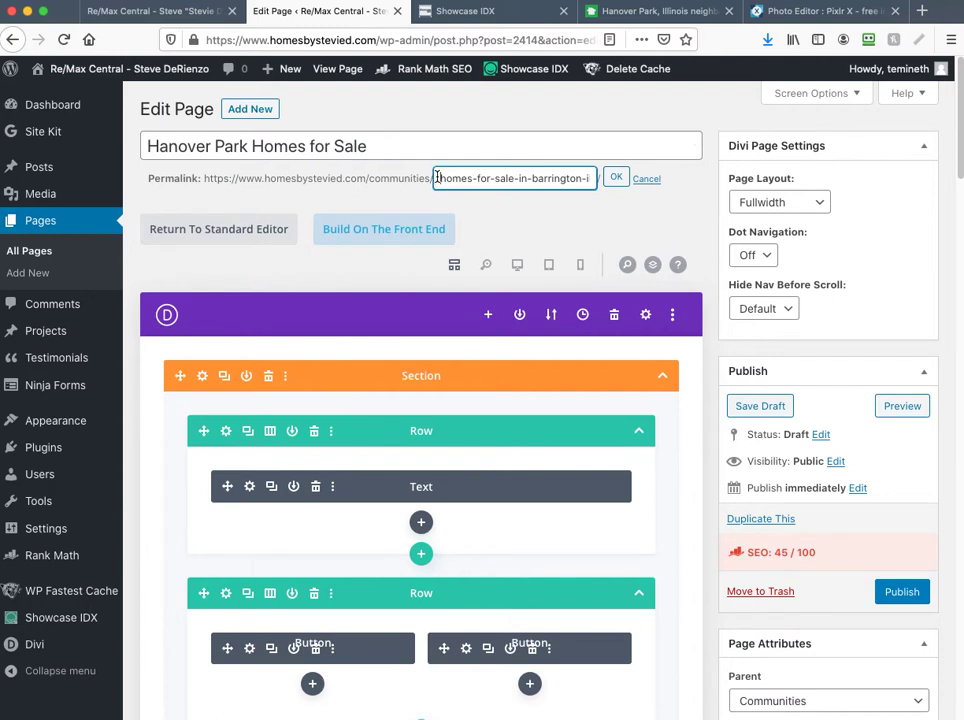
drag(445, 177, 814, 184)
key(super+v)
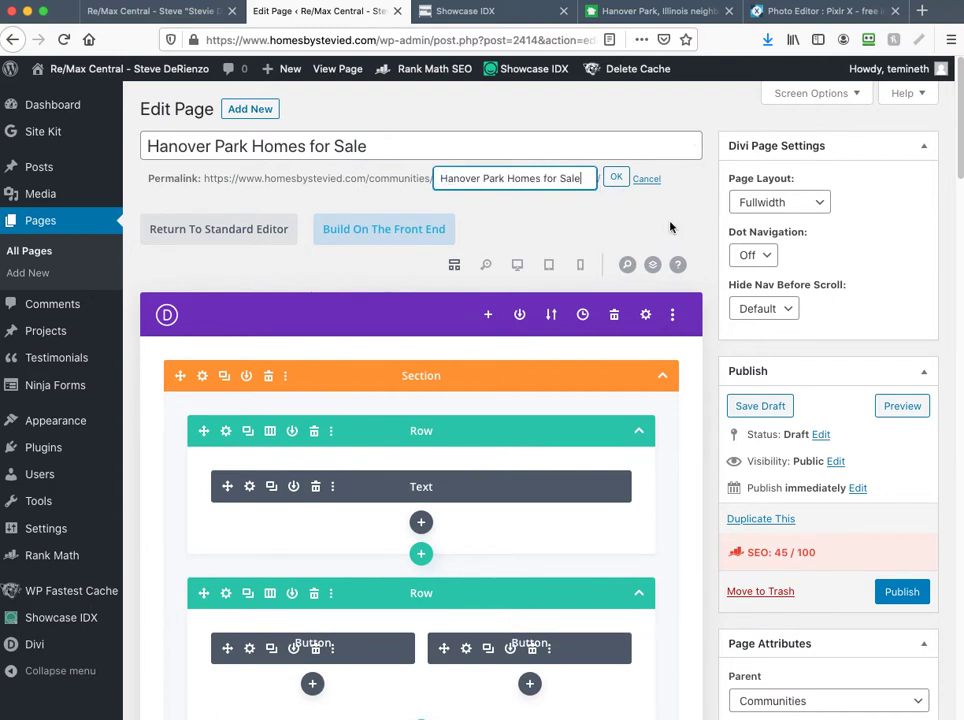
click(617, 178)
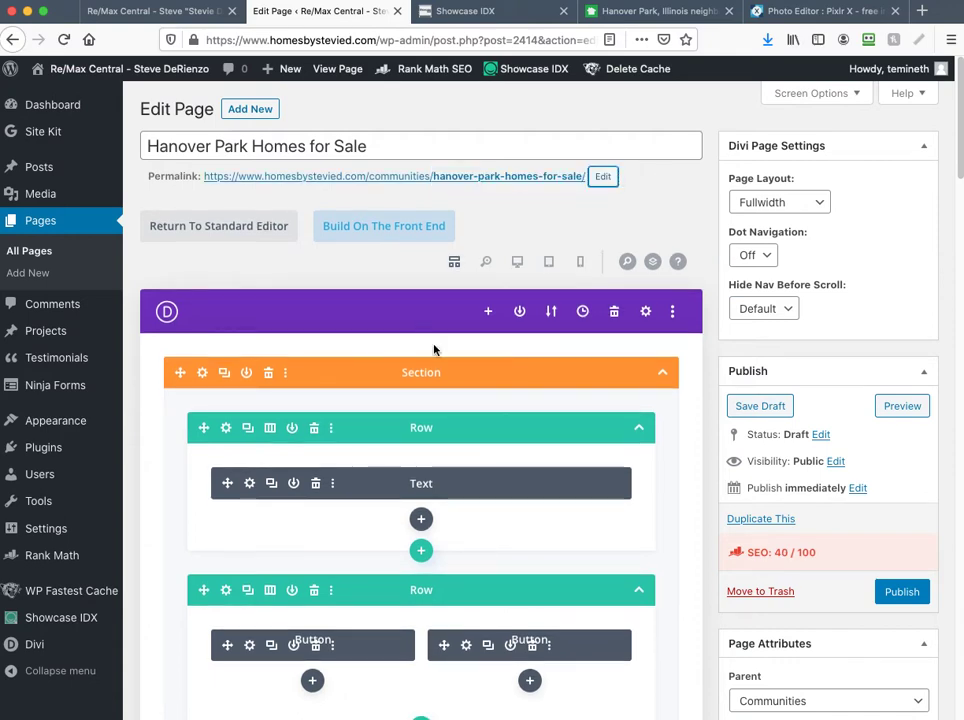
Step: Replace the h2 heading text in the first row's text module with "Hanover Park Homes for Sale"
scroll(434, 349, down, 2)
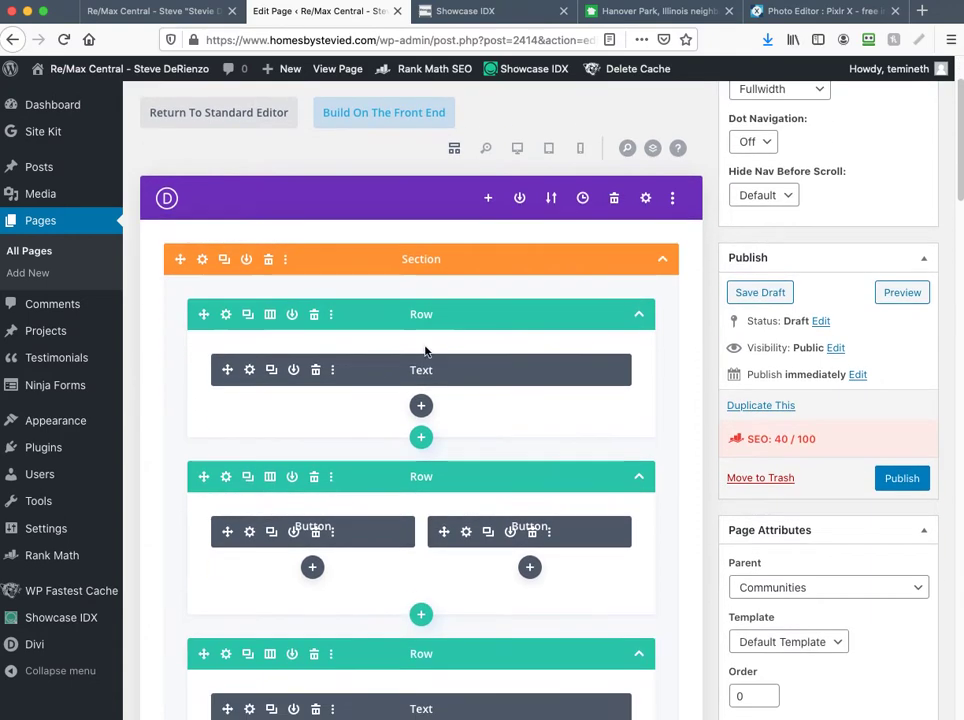
click(249, 370)
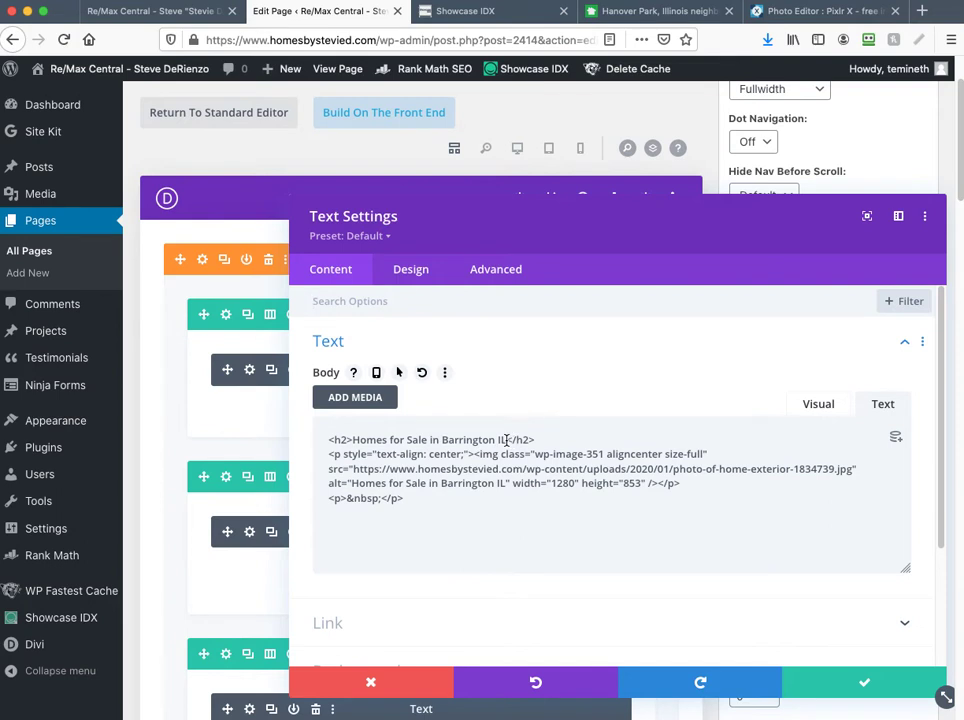
drag(507, 440, 352, 440)
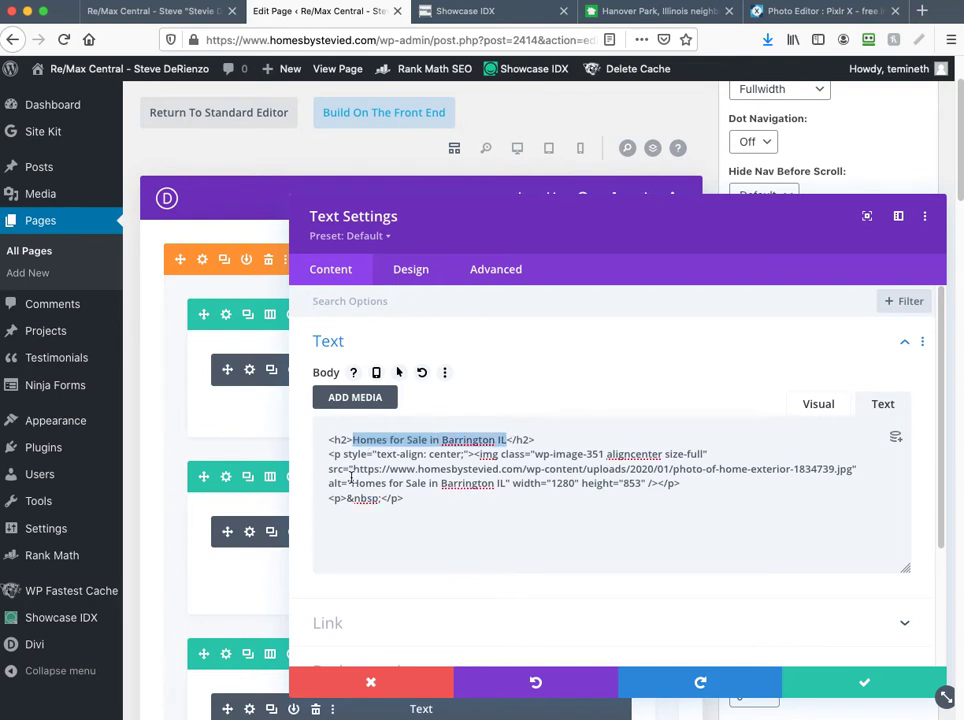
key(super+v)
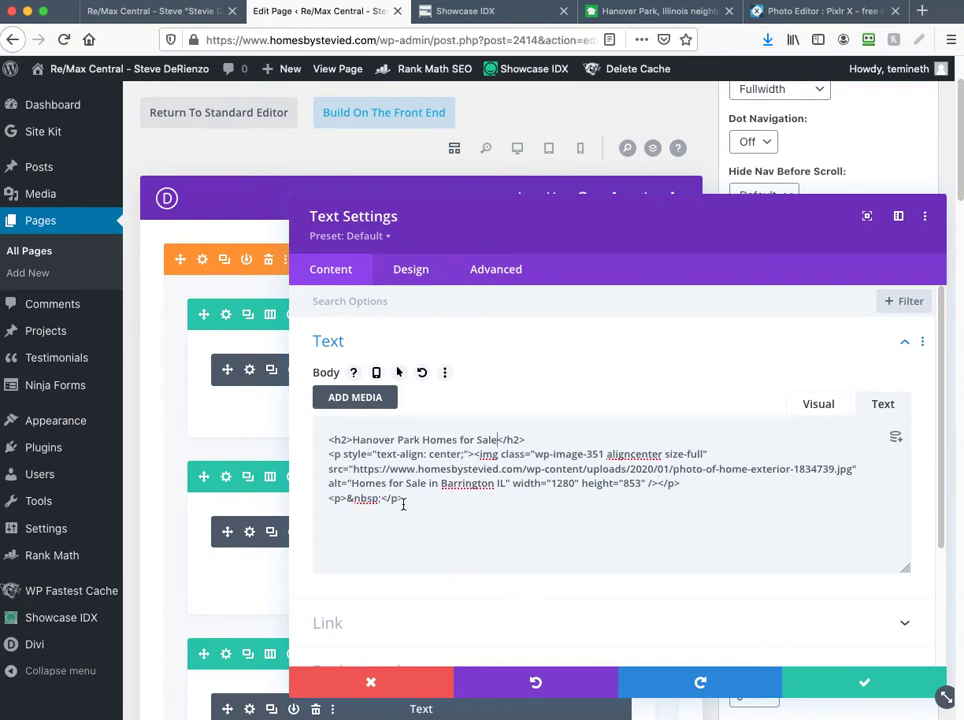
Step: Show the text module's body in visual mode and remove the porch photo below the heading
drag(437, 502, 309, 456)
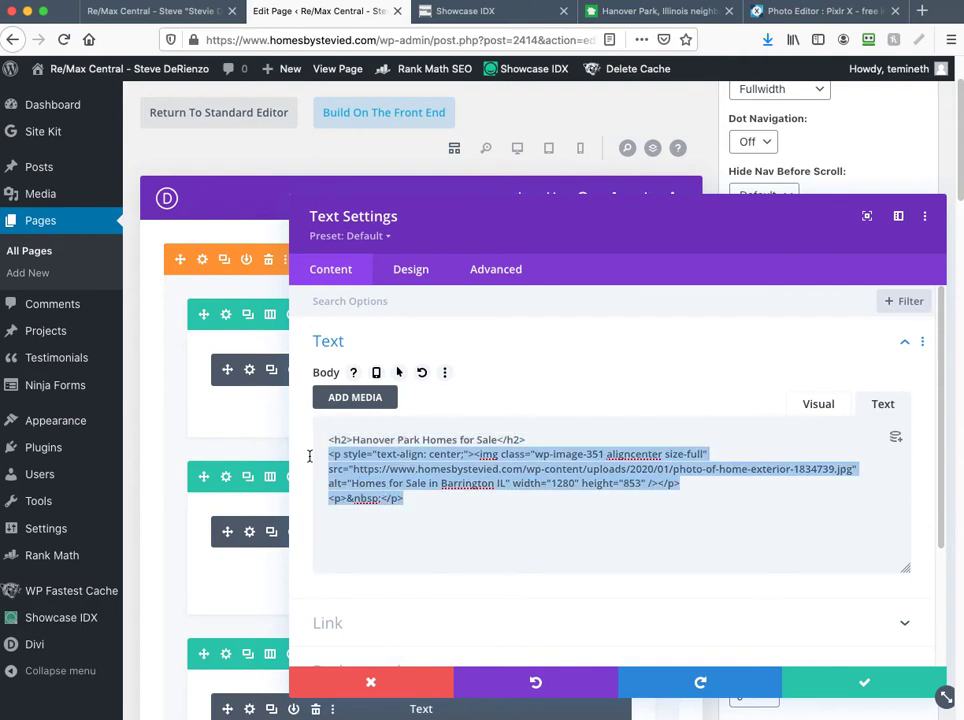
click(434, 517)
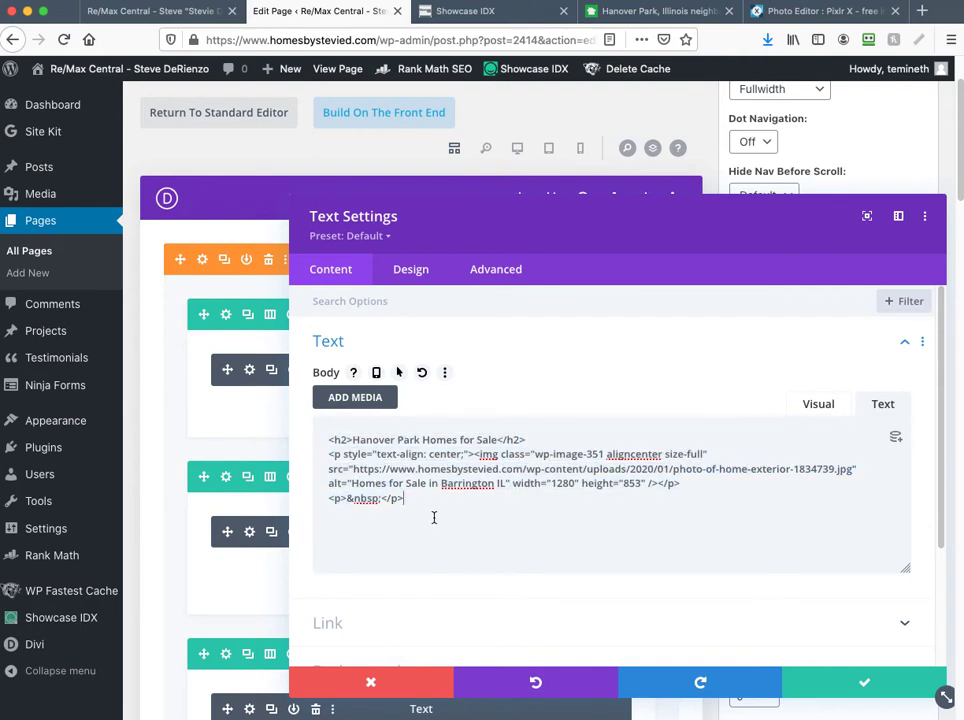
click(820, 405)
scroll(627, 572, down, 1)
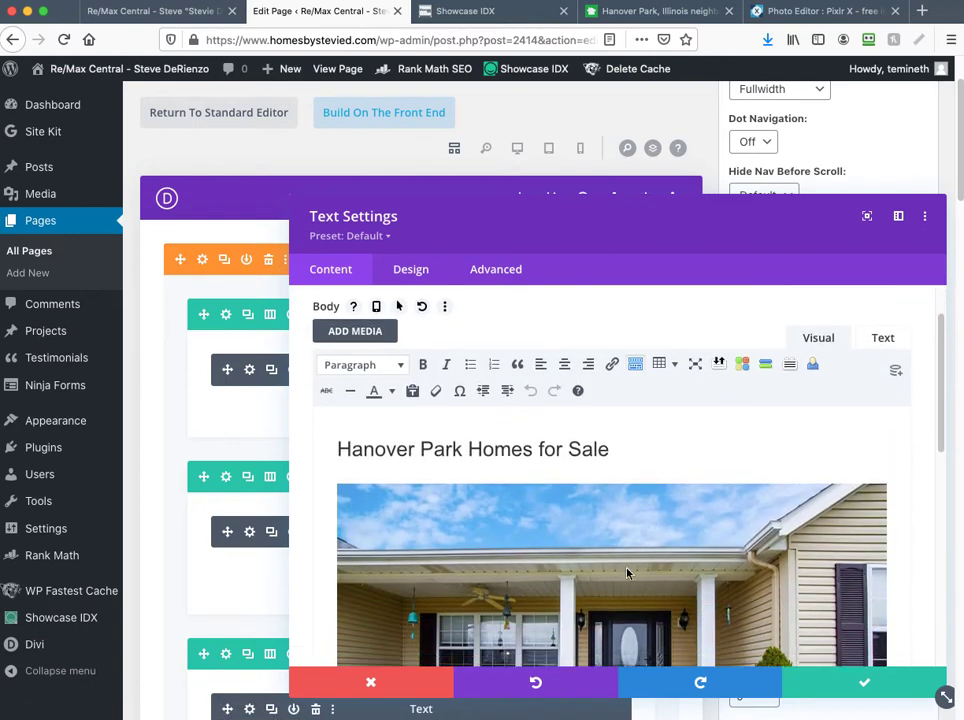
scroll(627, 572, down, 2)
click(629, 570)
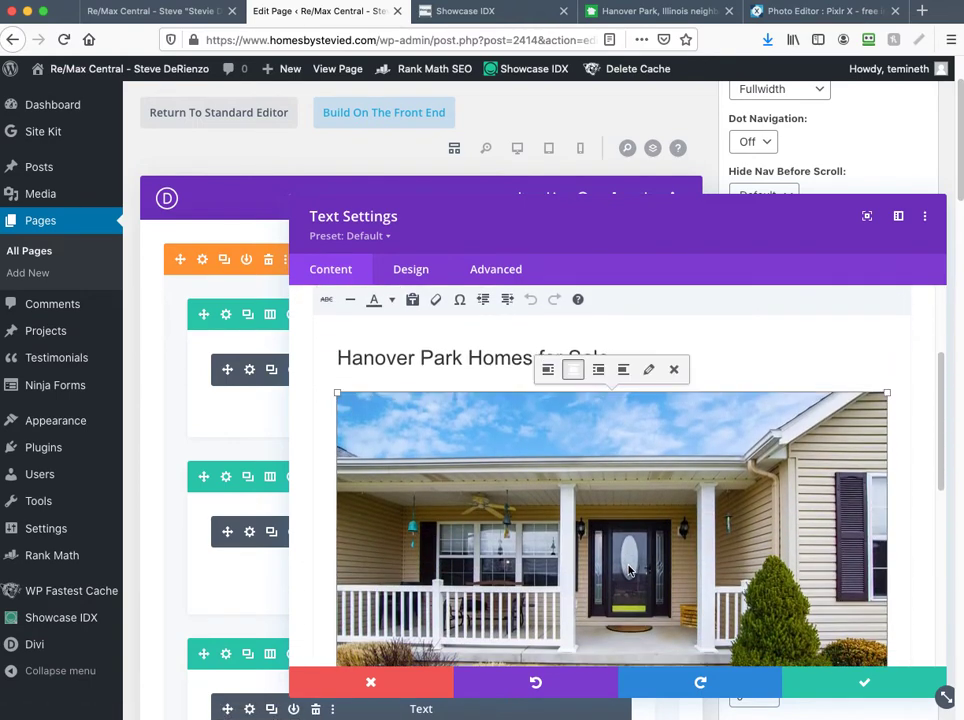
click(674, 369)
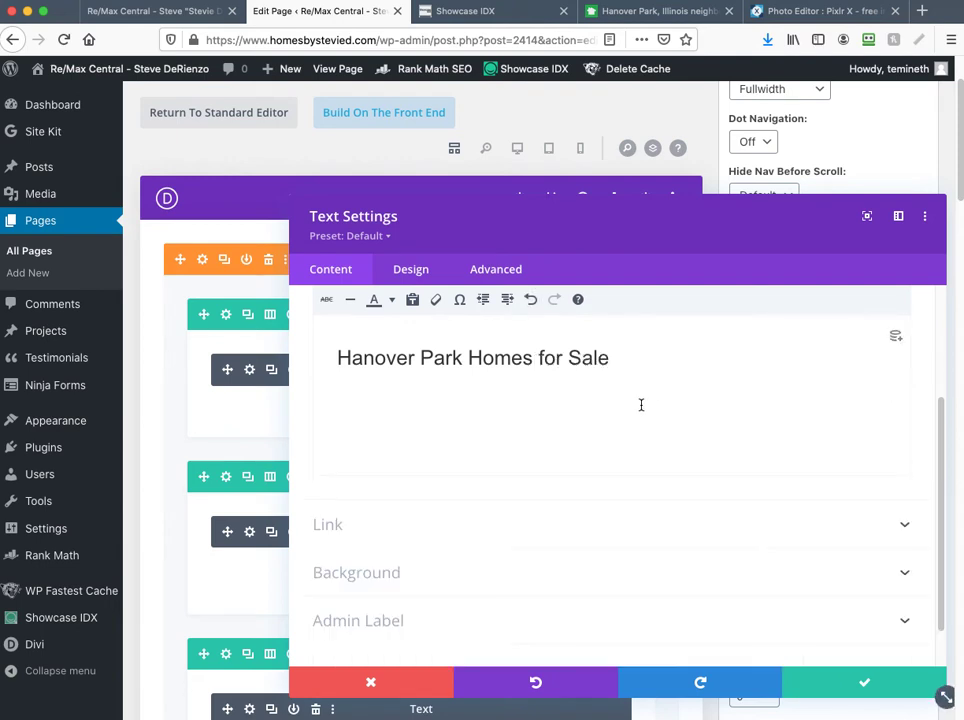
Step: Insert the two-story house photo with the American flag from the media library below the heading, centered at full size
scroll(641, 405, up, 3)
click(343, 365)
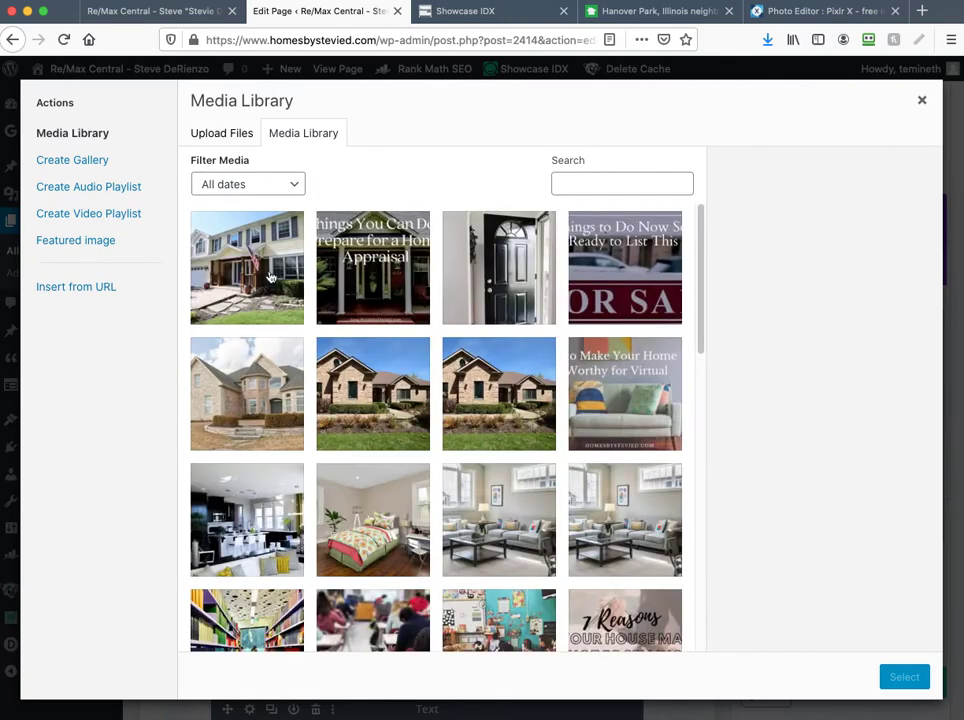
click(270, 277)
scroll(792, 476, down, 3)
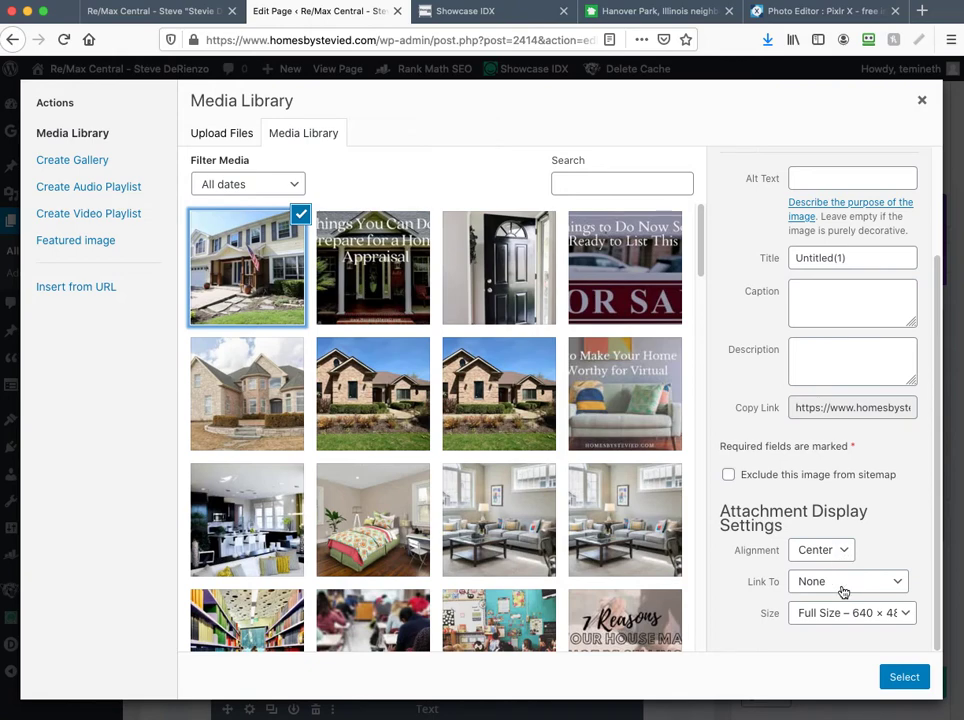
click(900, 677)
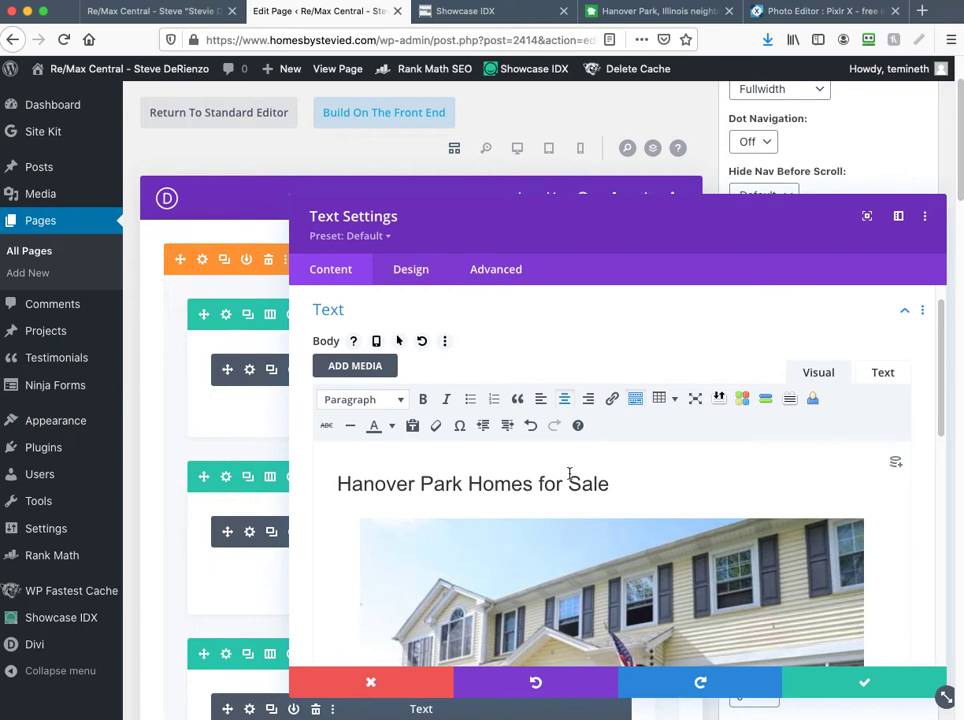
Step: Set the inserted house photo's alternative text to "Hanover Park Homes for Sale" and save the text module
scroll(768, 514, down, 2)
click(738, 511)
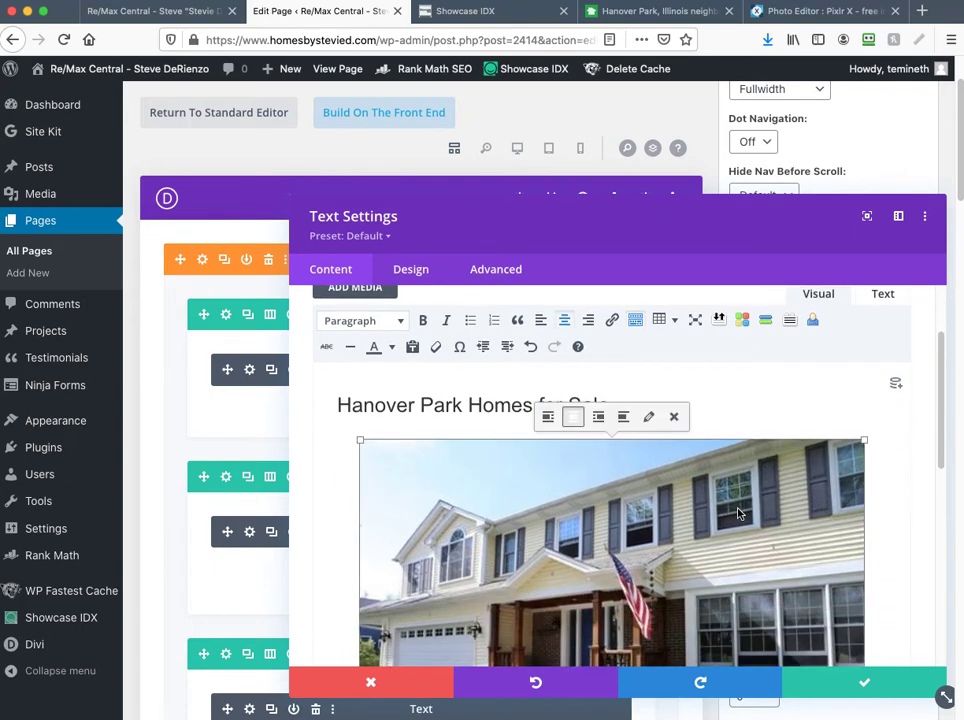
click(648, 416)
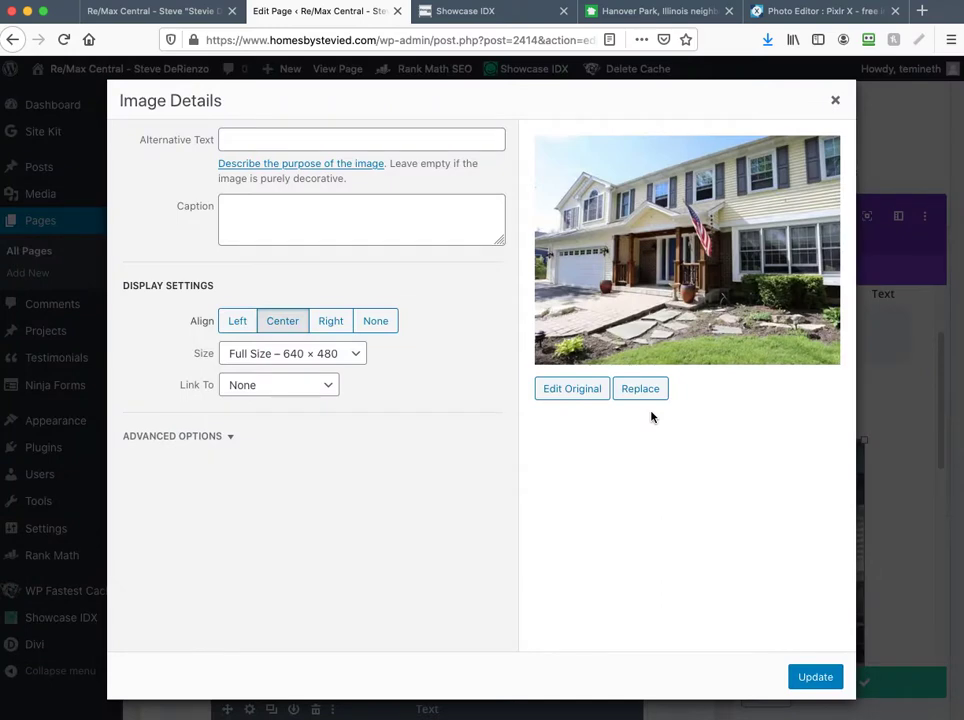
click(305, 140)
text(Hanover Park Homes for Sale)
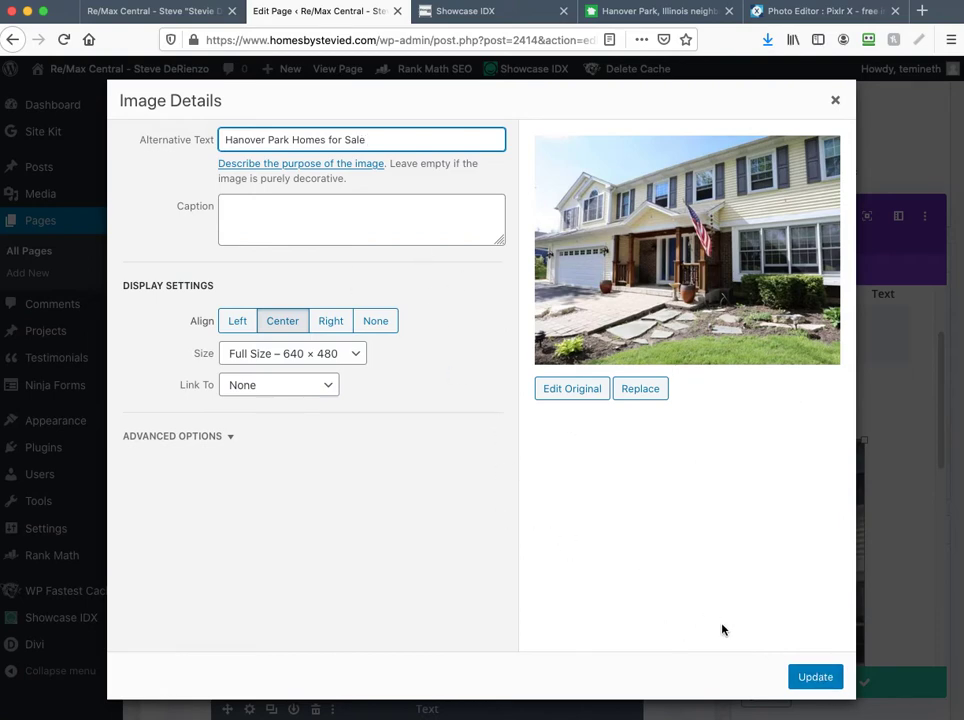
click(815, 680)
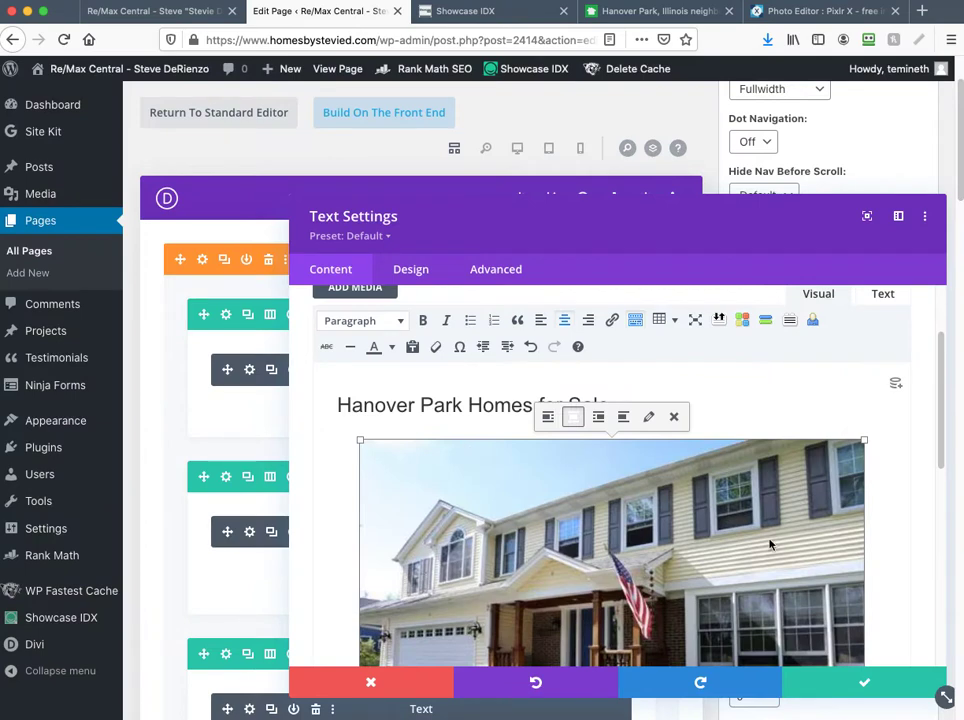
scroll(902, 610, down, 5)
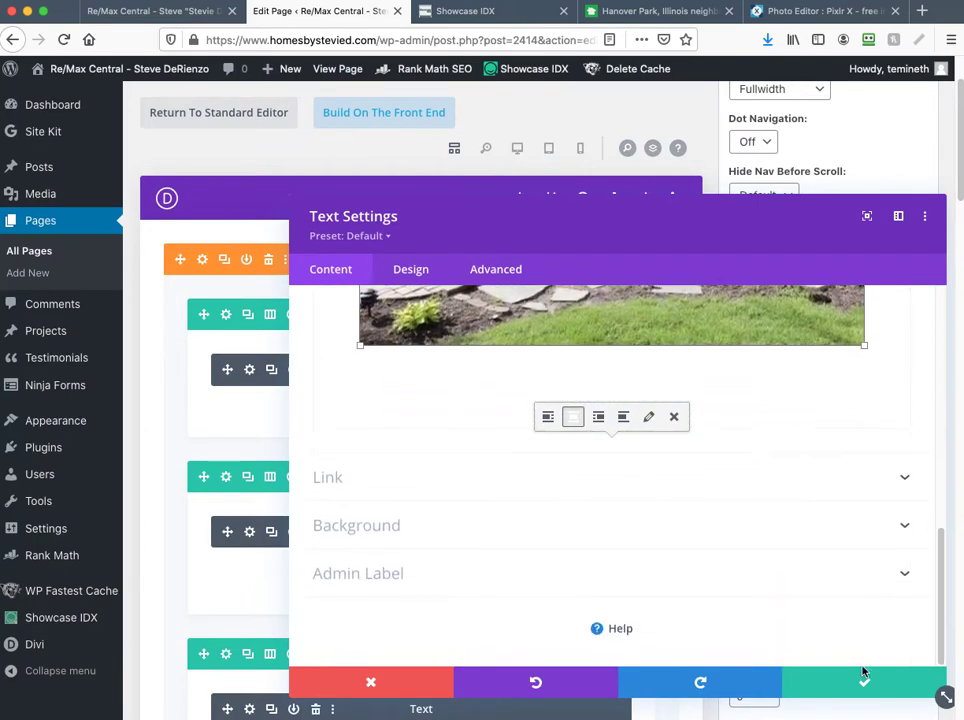
click(859, 688)
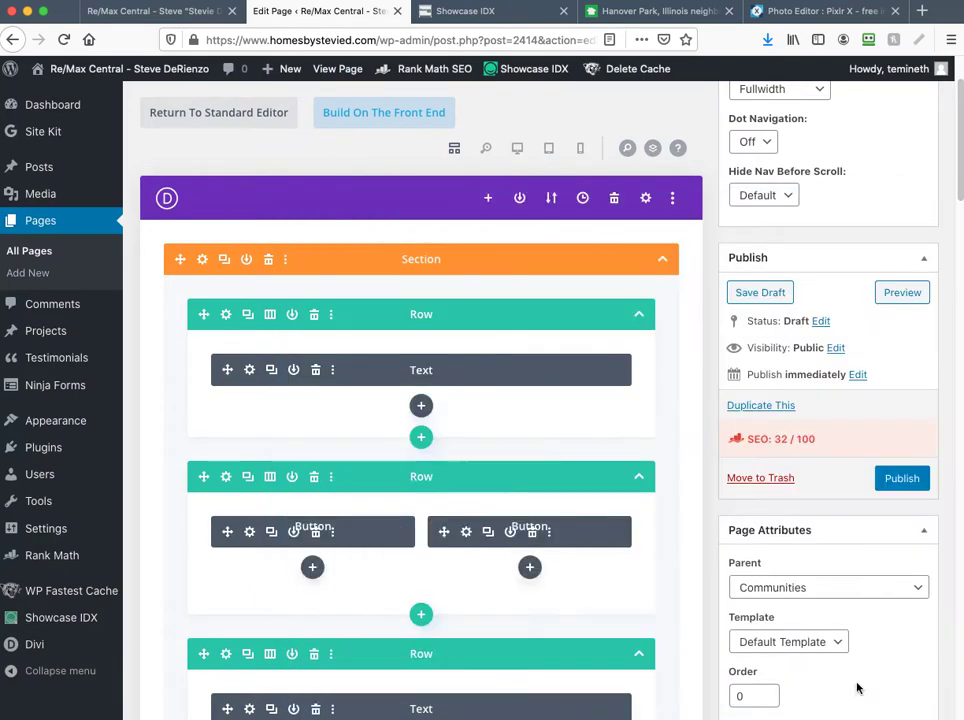
Step: Check the link URLs of the Back To Communities and View Properties buttons in the second row
click(249, 532)
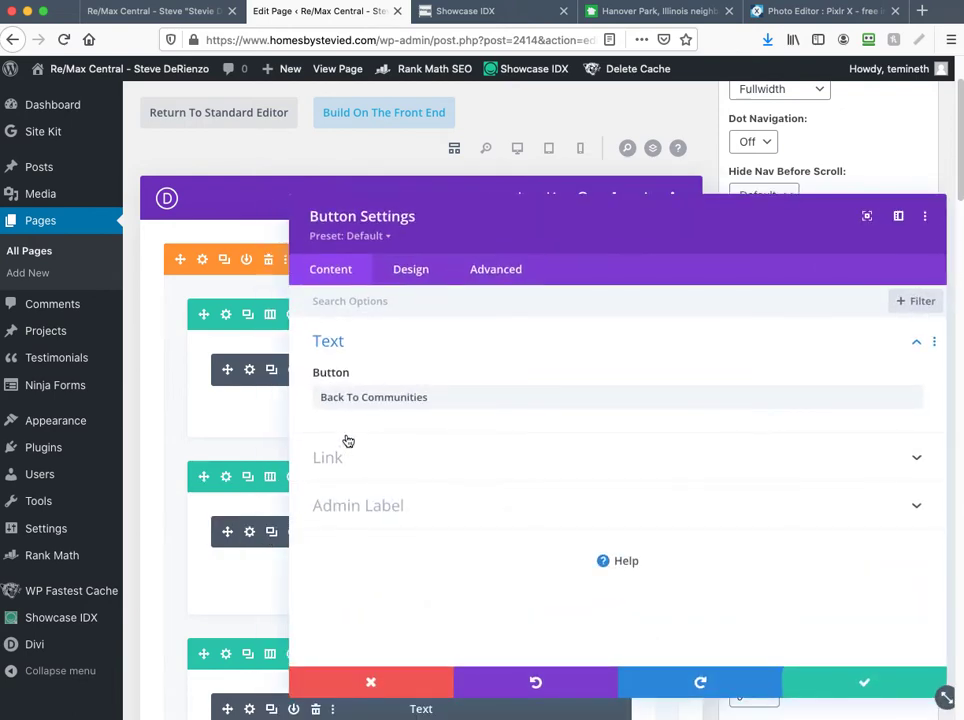
click(410, 468)
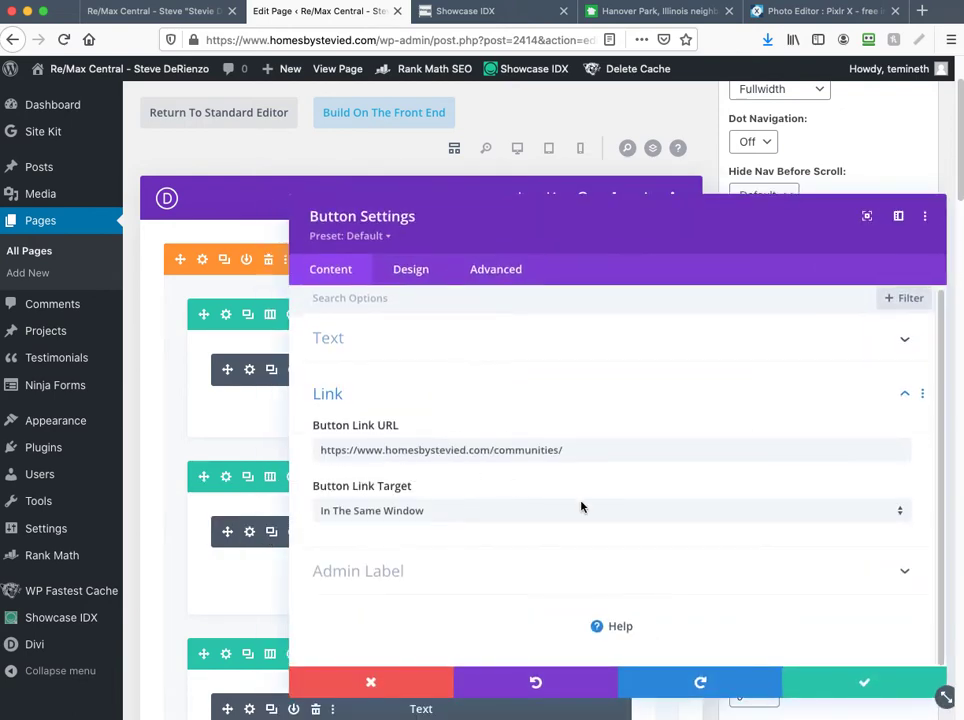
click(845, 678)
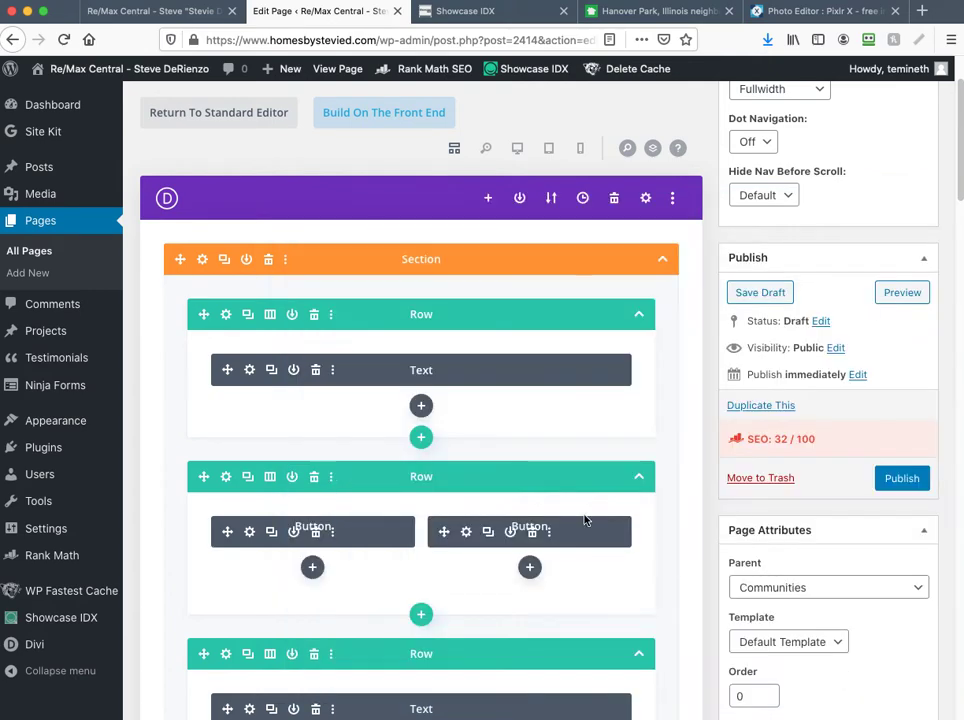
click(466, 533)
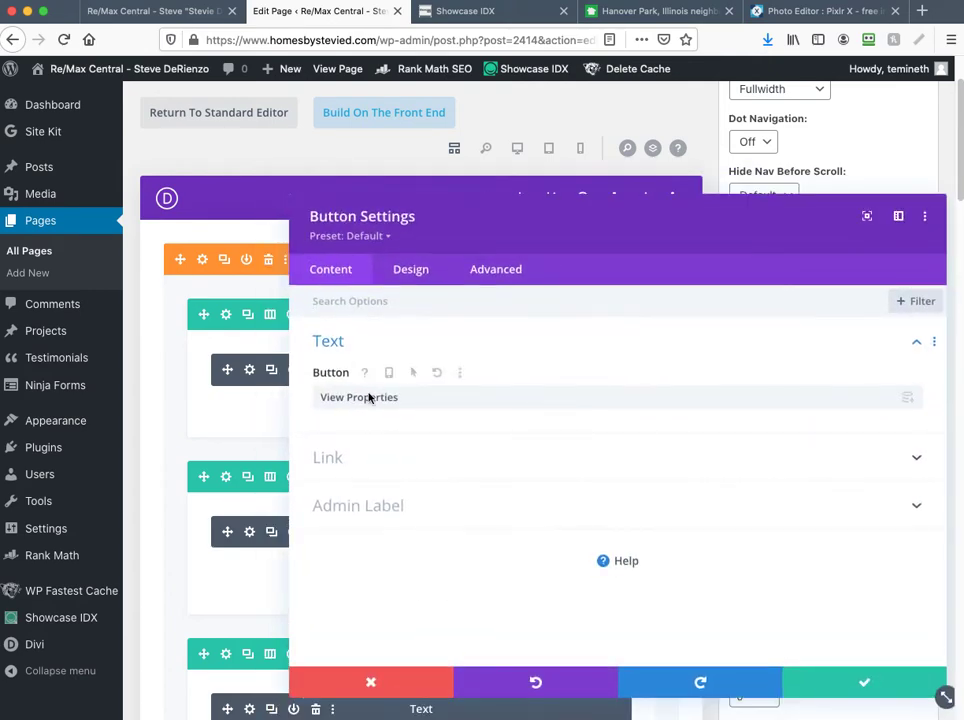
click(420, 461)
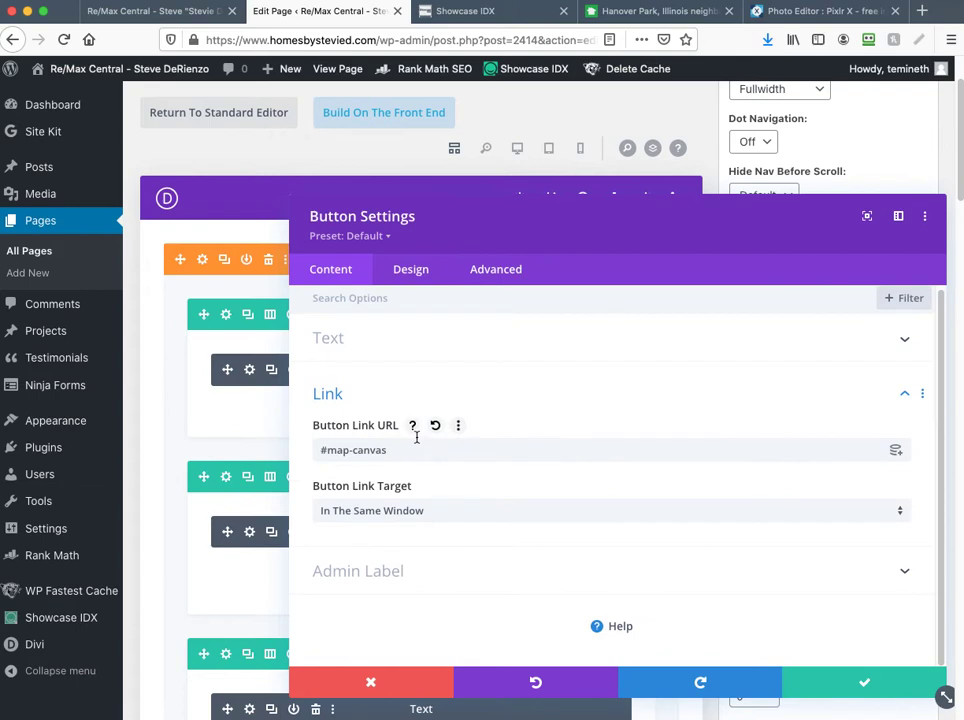
click(828, 676)
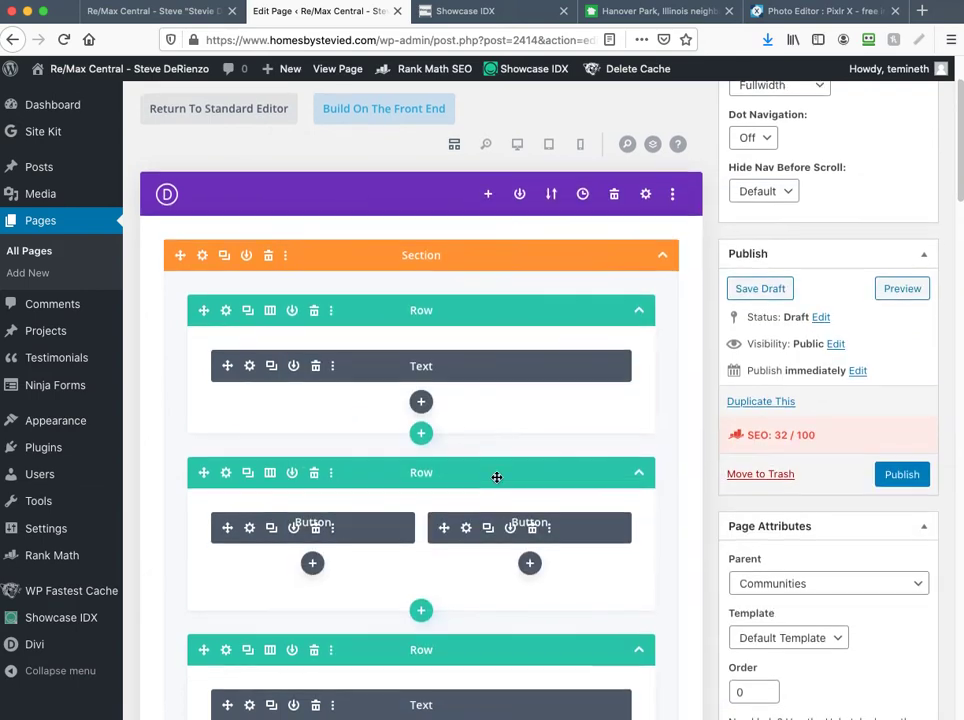
Step: Review the Barrington community description in the text module below the buttons and delete the row that holds it
scroll(496, 477, down, 5)
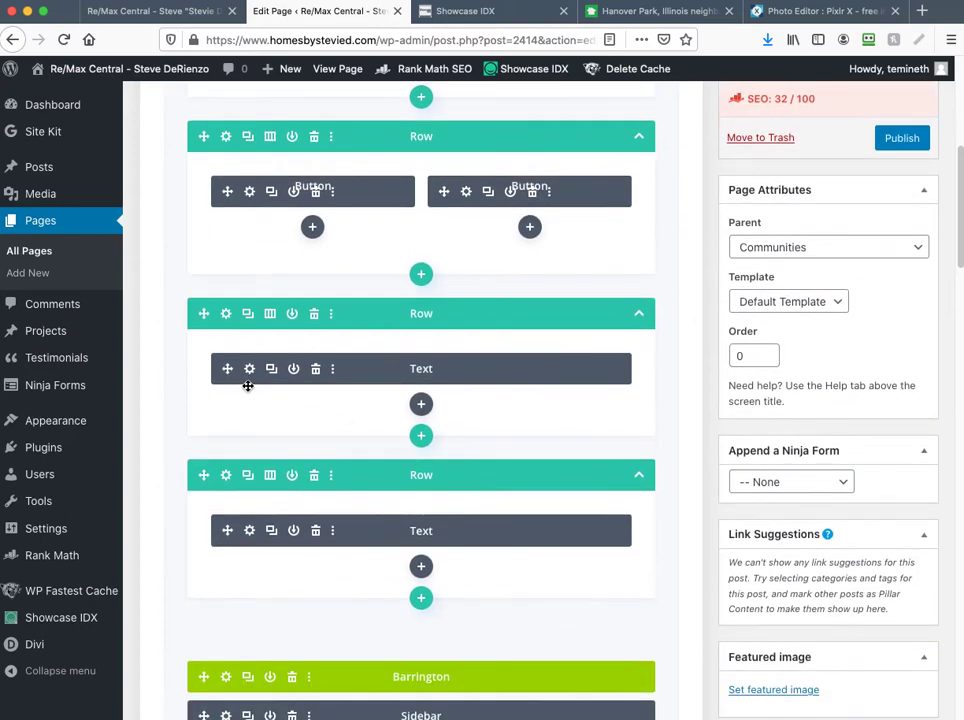
click(249, 370)
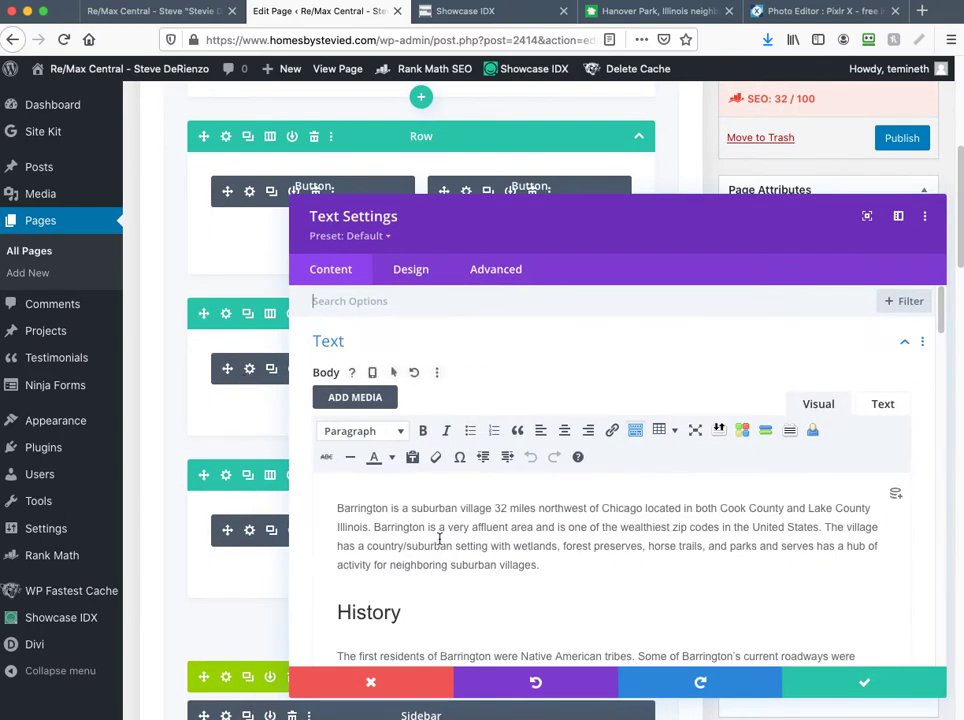
scroll(448, 540, down, 10)
scroll(454, 540, down, 1)
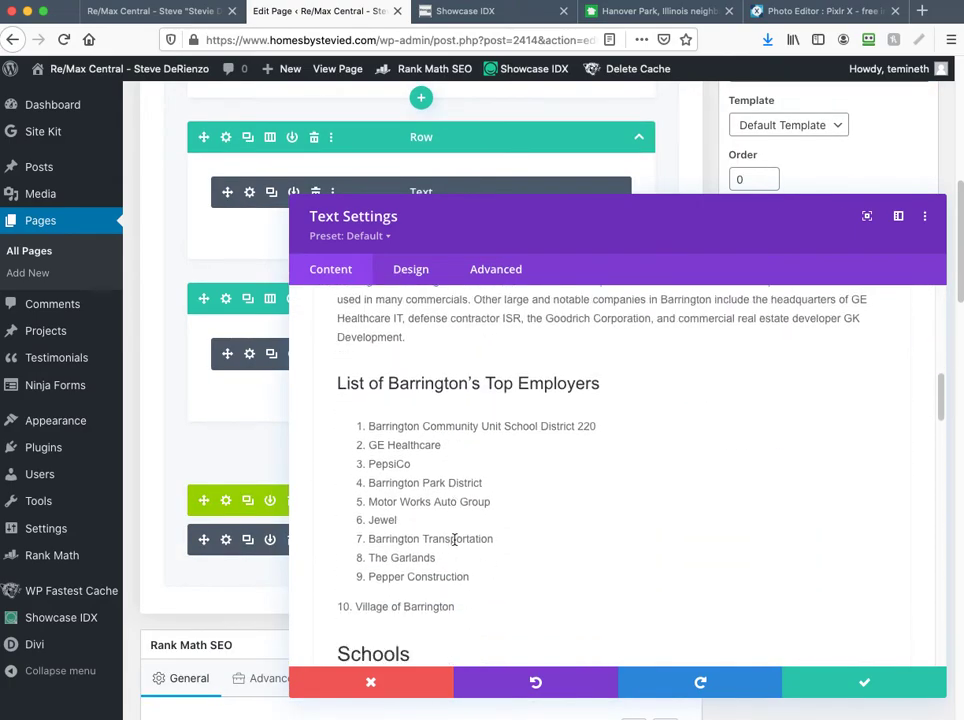
scroll(454, 540, up, 4)
scroll(460, 540, down, 4)
scroll(462, 540, down, 15)
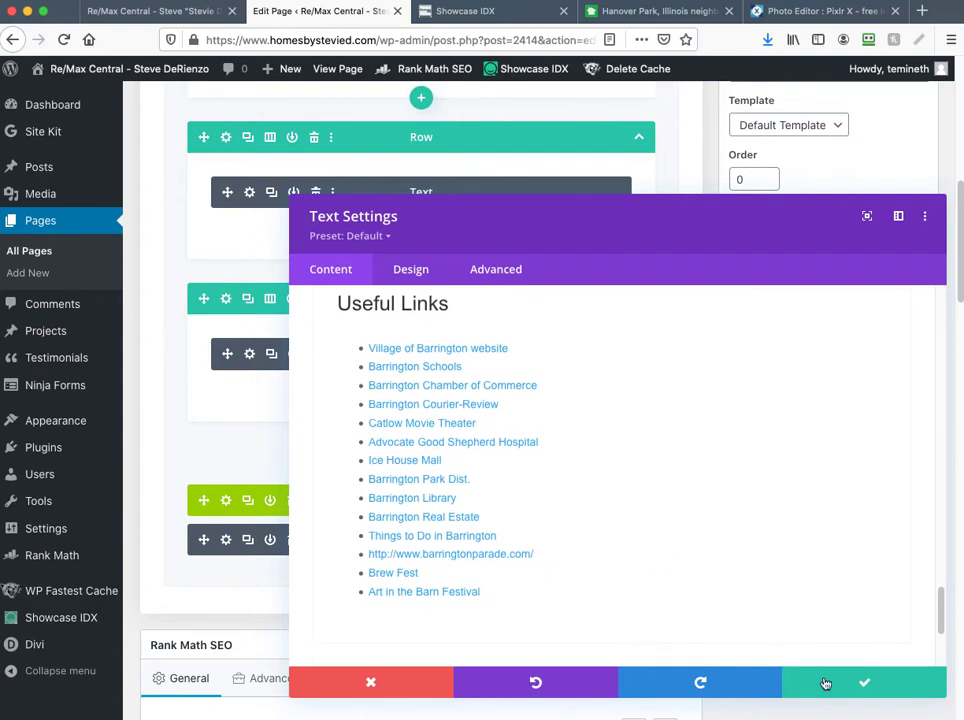
click(860, 682)
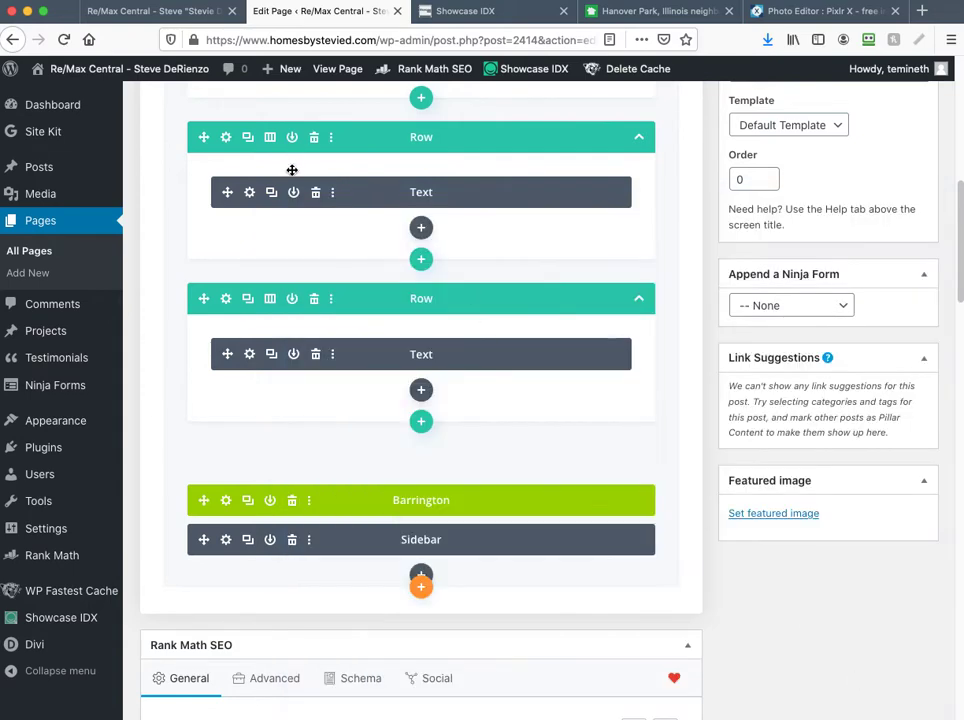
scroll(283, 230, up, 2)
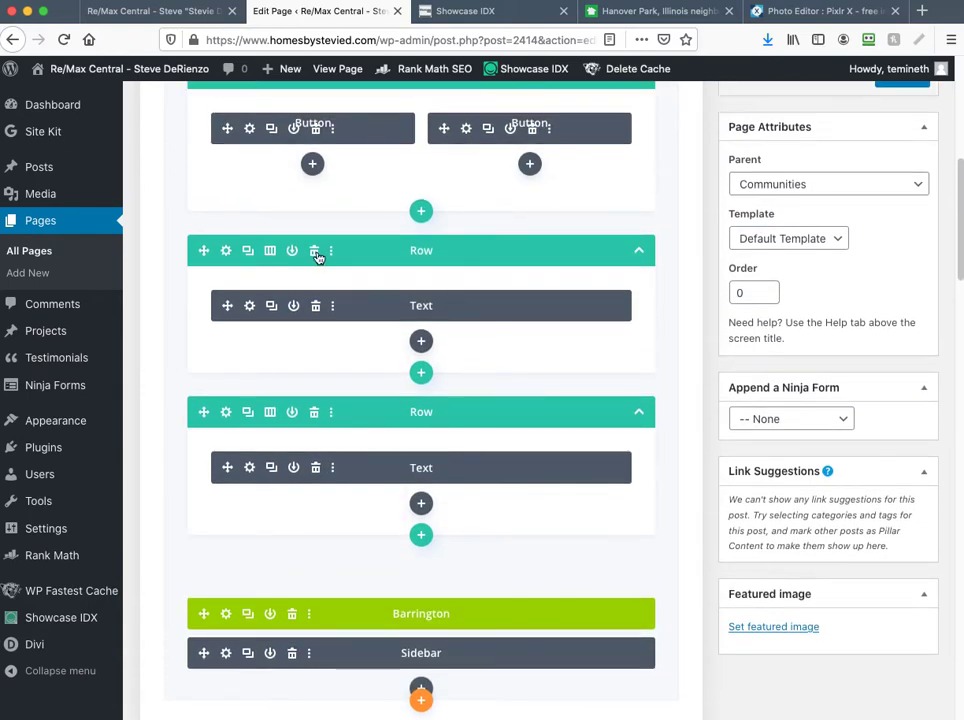
click(316, 252)
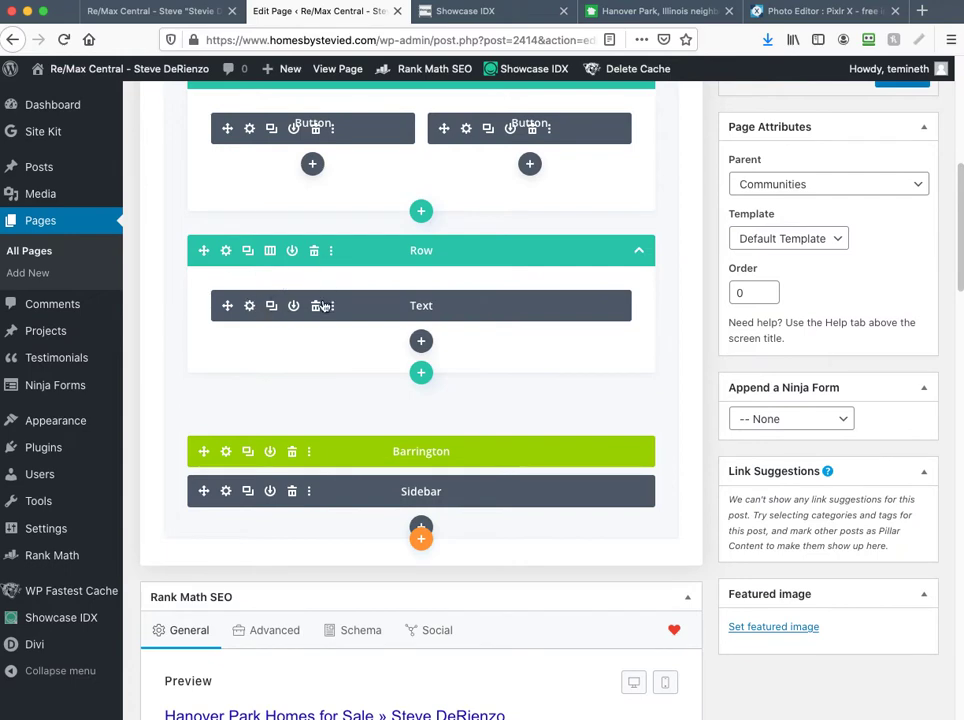
Step: Replace the h1 heading text above the Showcase IDX hotsheet shortcode with "Hanover Park Homes for Sale" and save the module
click(249, 306)
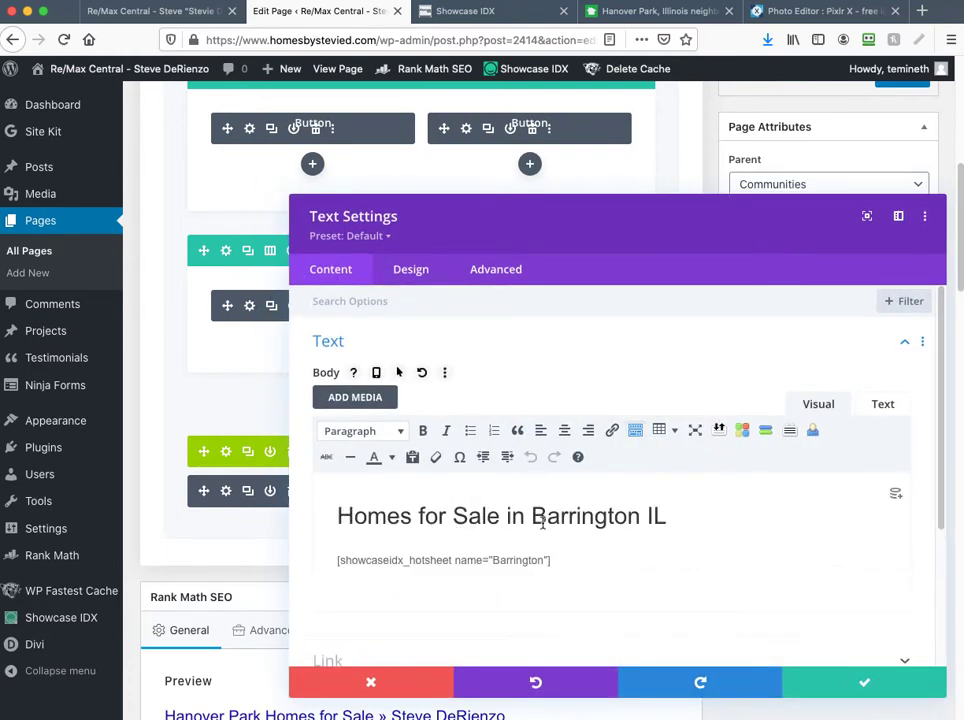
click(884, 405)
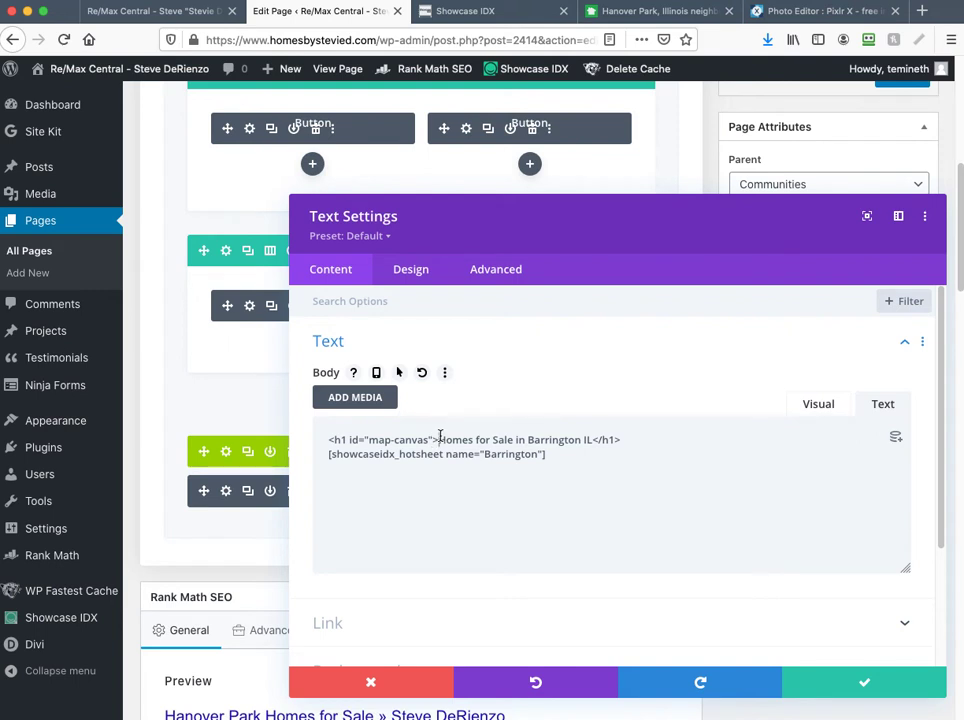
drag(440, 437, 594, 440)
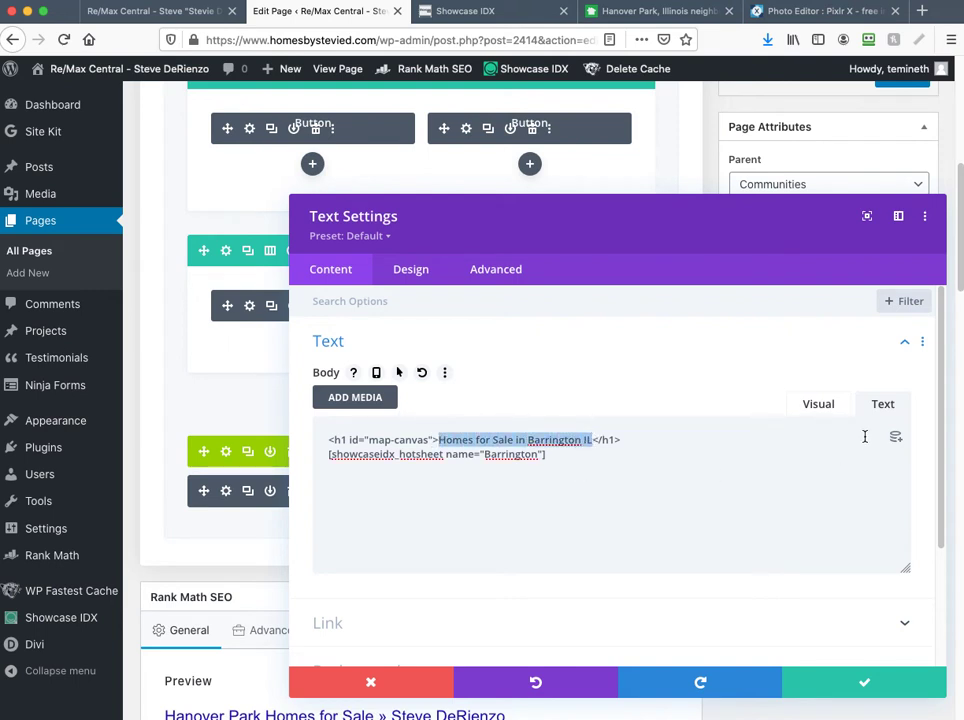
text(Hanover Park Homes for Sale)
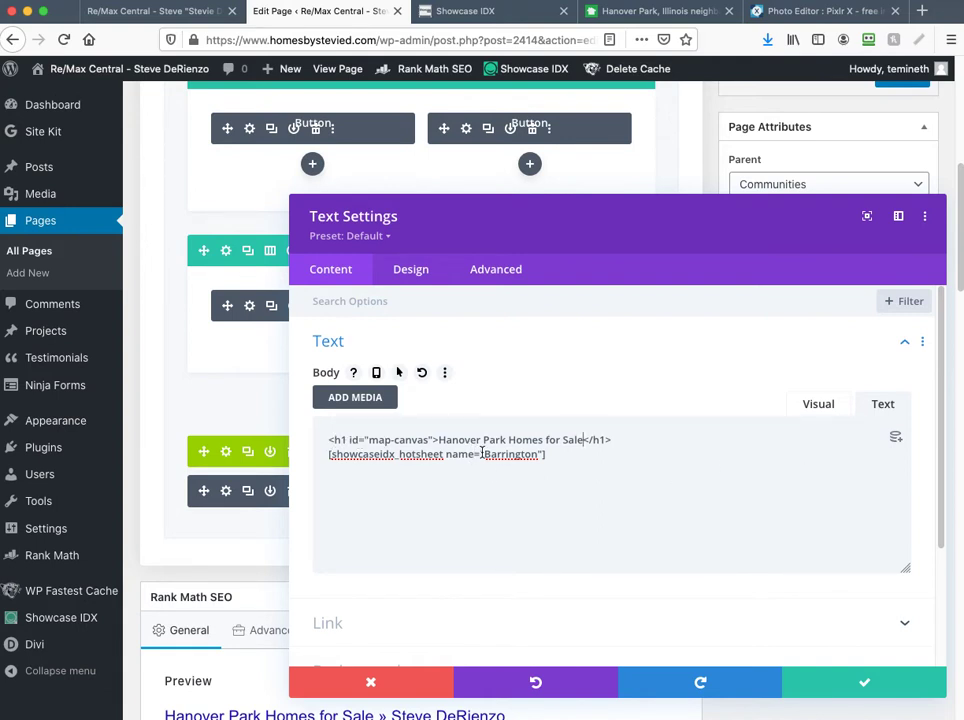
click(840, 683)
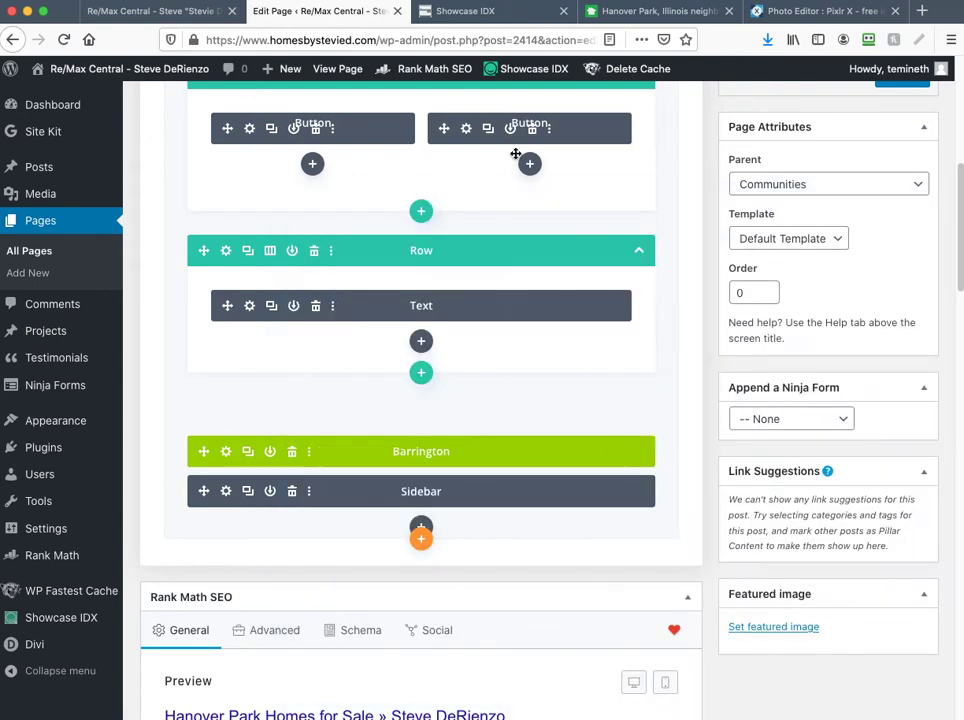
Step: Recheck the View Properties button's link URL against the listings heading's anchor id
click(465, 130)
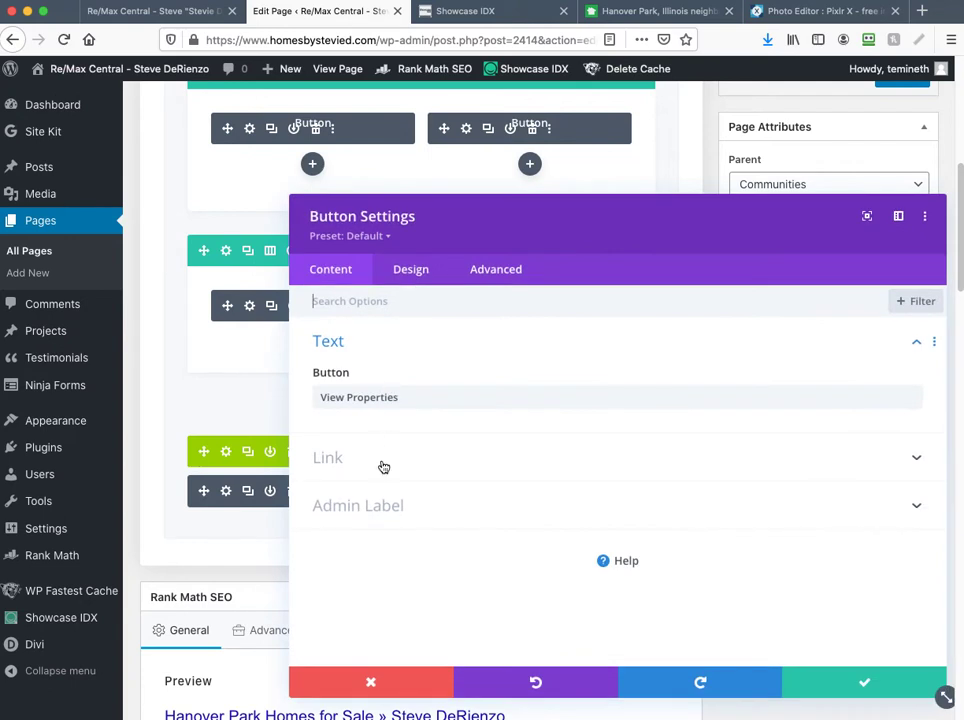
click(383, 462)
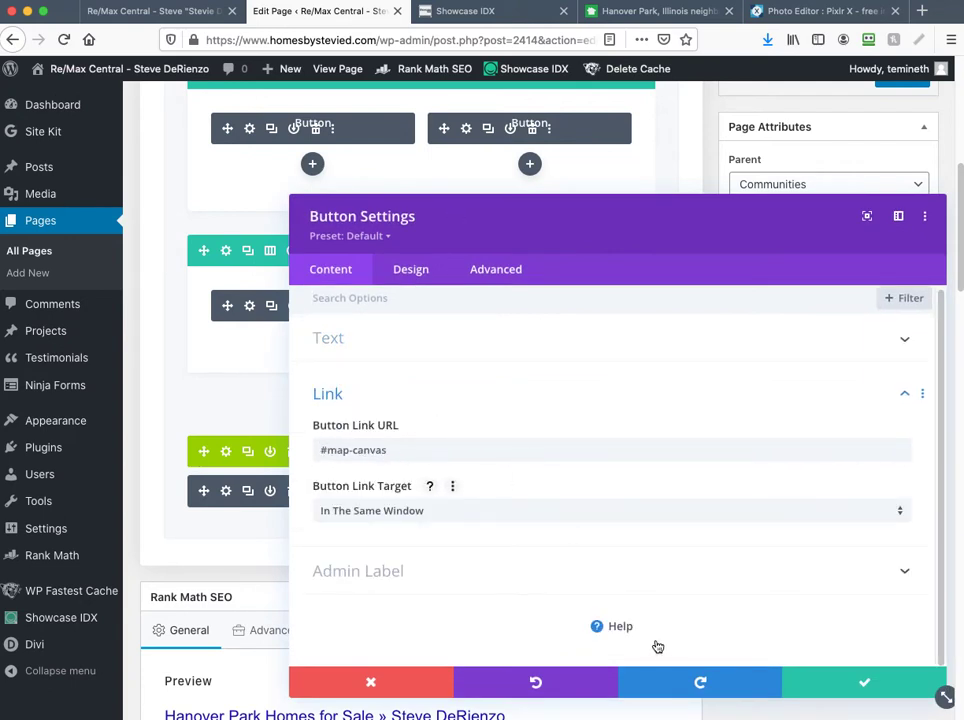
click(813, 690)
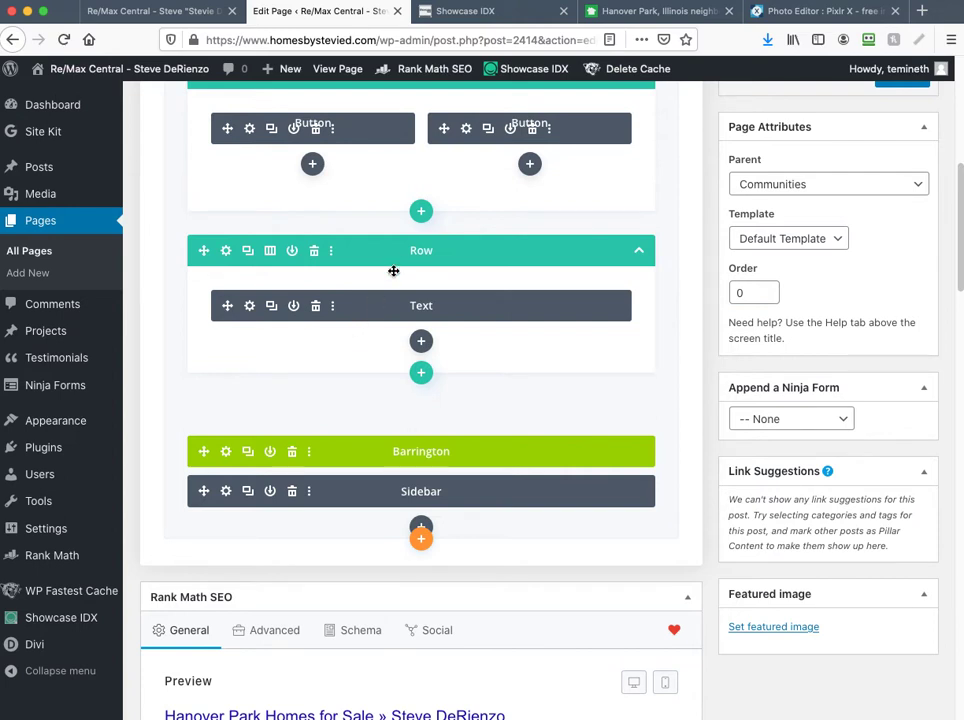
Step: Add a single-column row below the buttons row with a text module containing the placeholder "safadsfadsf"
click(420, 214)
click(325, 337)
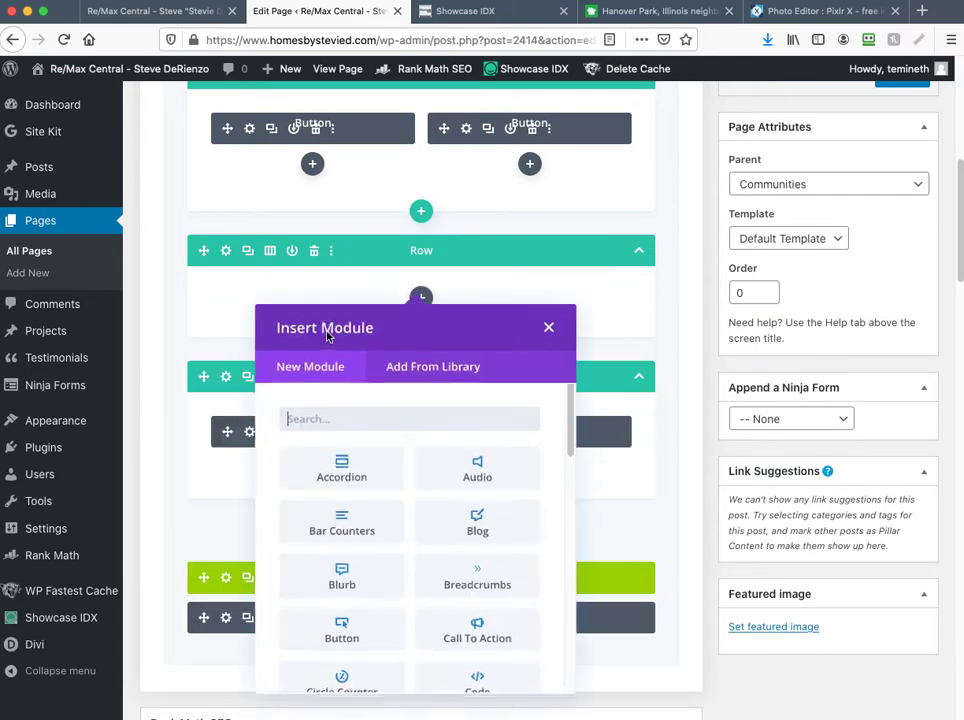
scroll(350, 565, down, 8)
scroll(350, 620, down, 4)
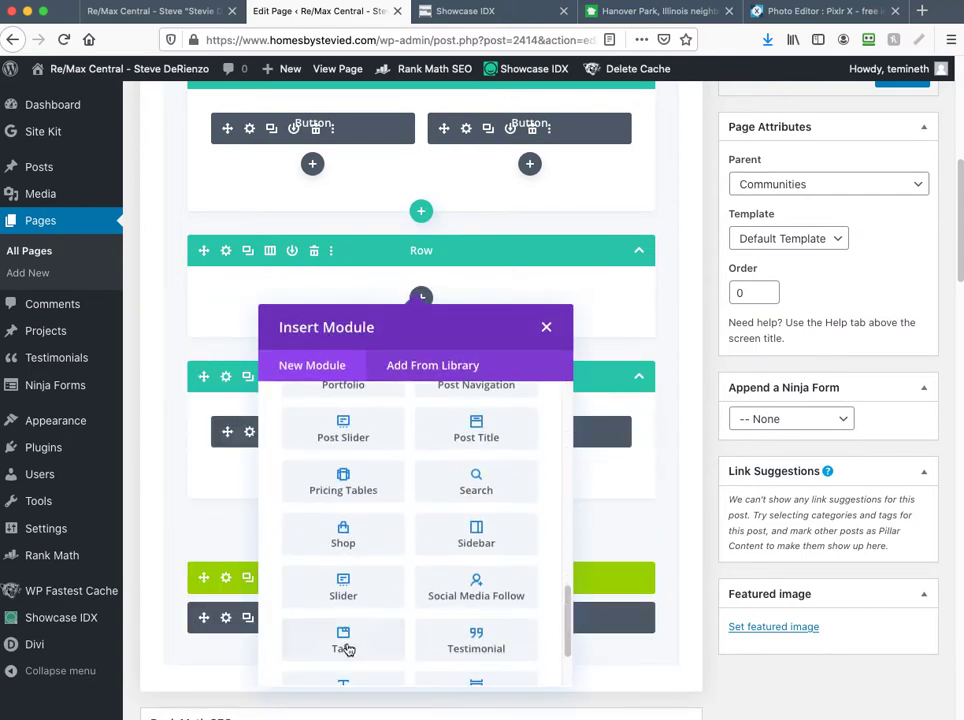
click(364, 605)
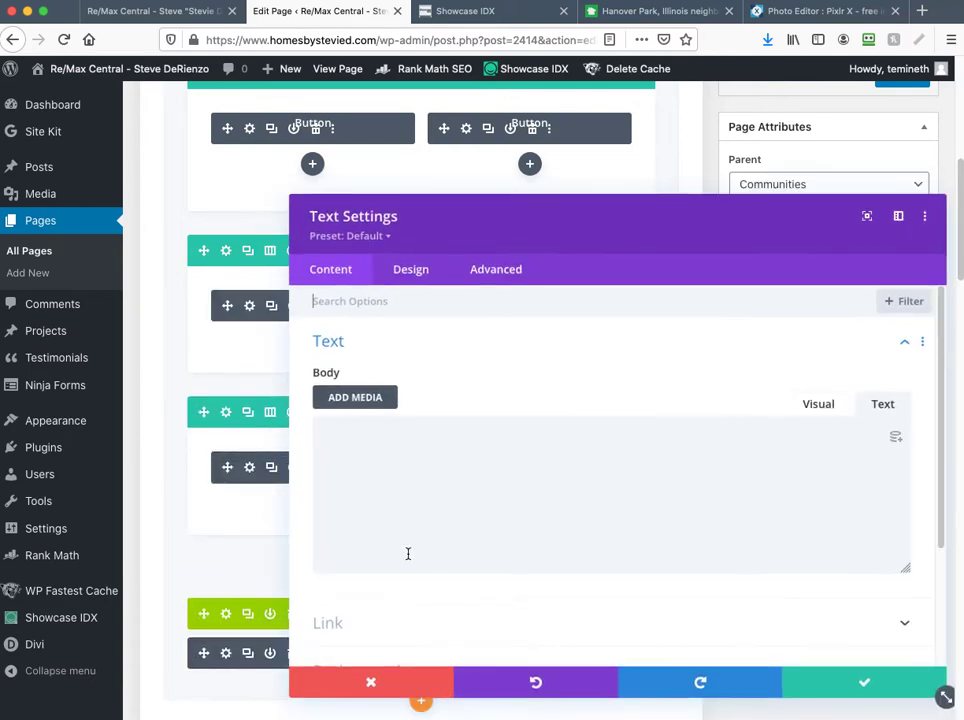
click(417, 527)
text(safadsfadsf)
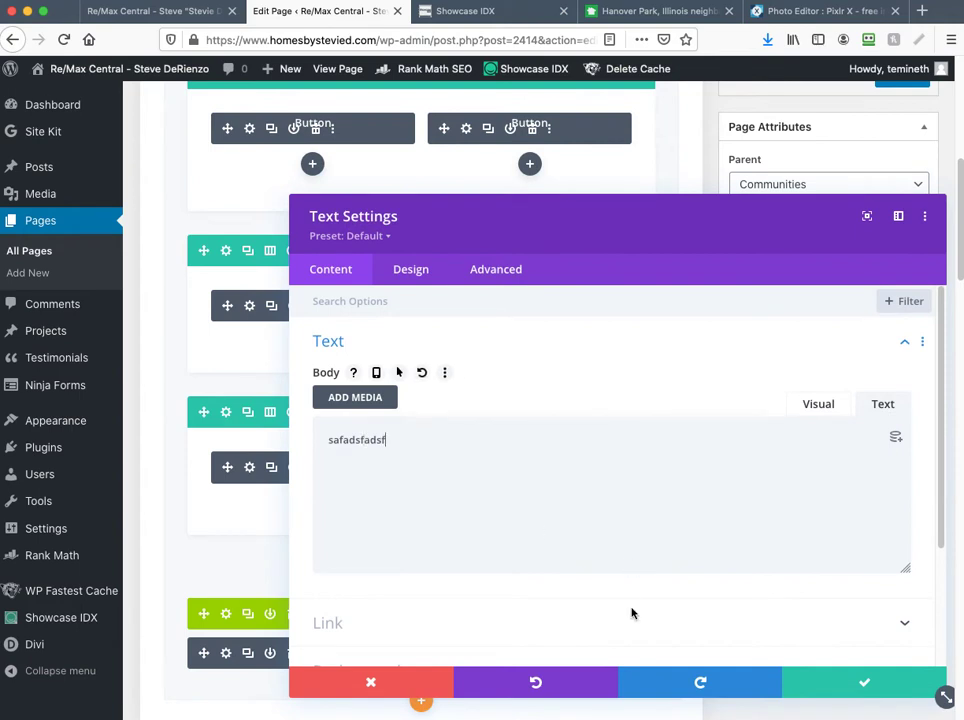
click(811, 693)
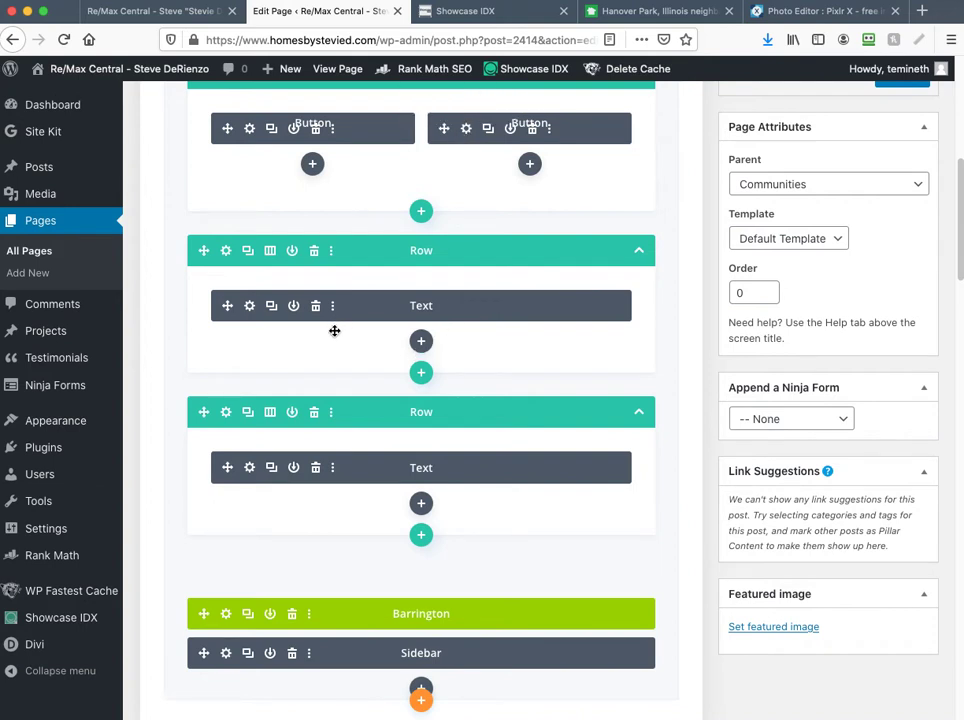
Step: Delete the placeholder text row below the buttons row and the Barrington module above the Sidebar module
click(314, 250)
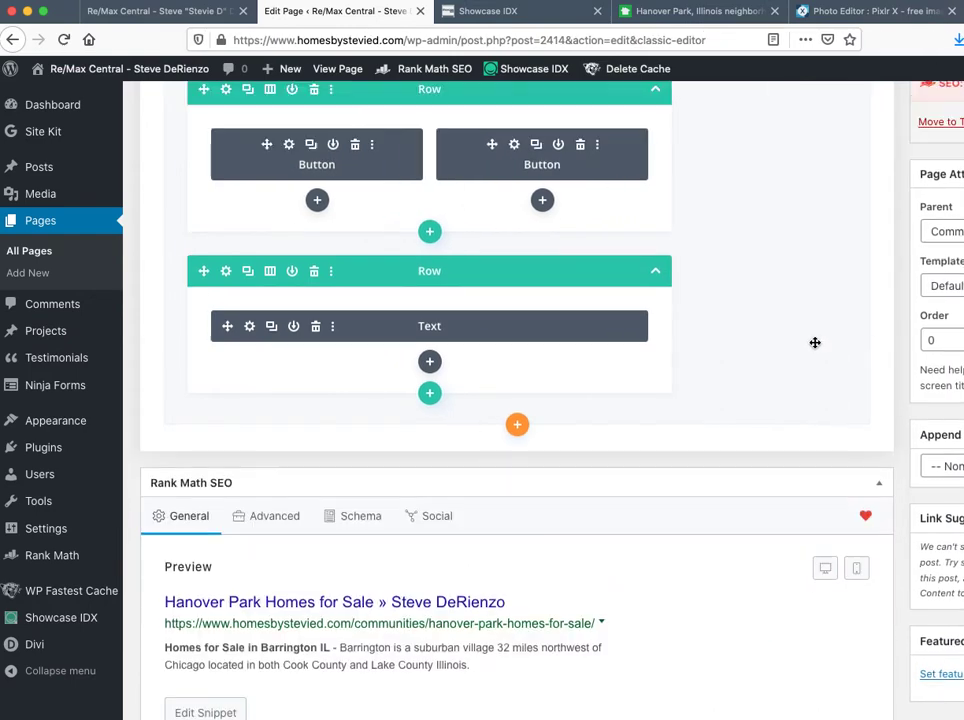
scroll(815, 342, up, 5)
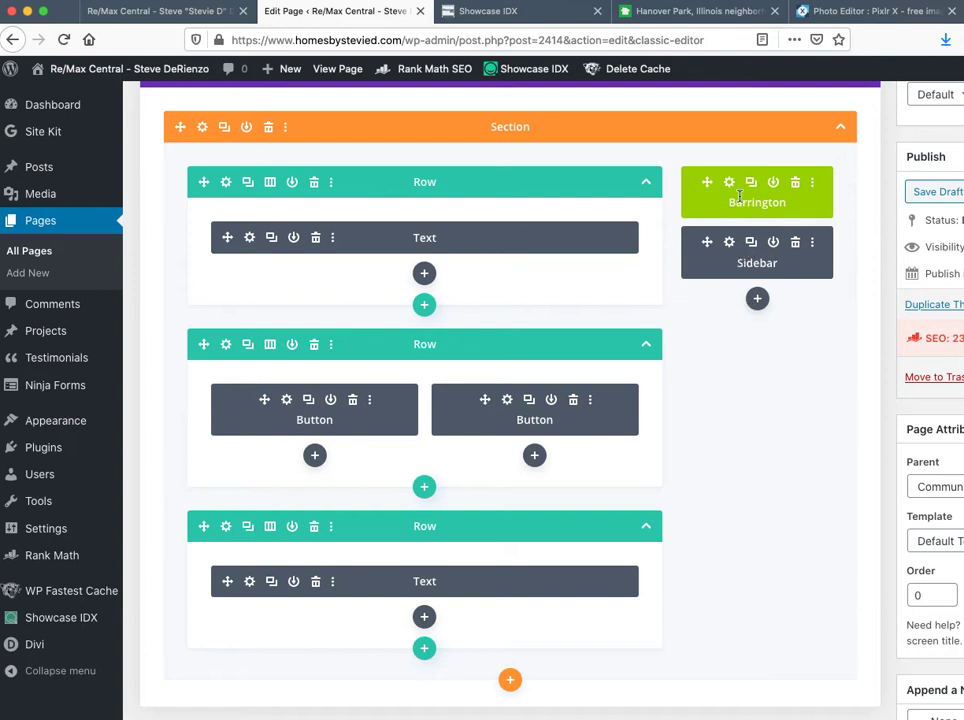
click(795, 184)
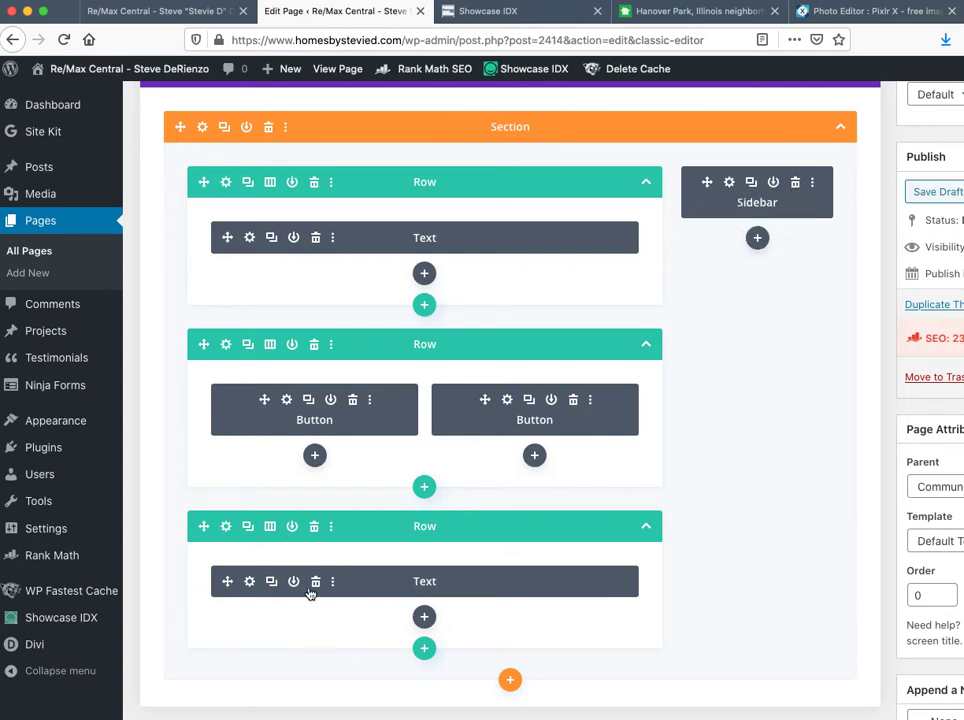
Step: Review the heading and hotsheet shortcode in the listings text module, save it and publish the page
click(250, 582)
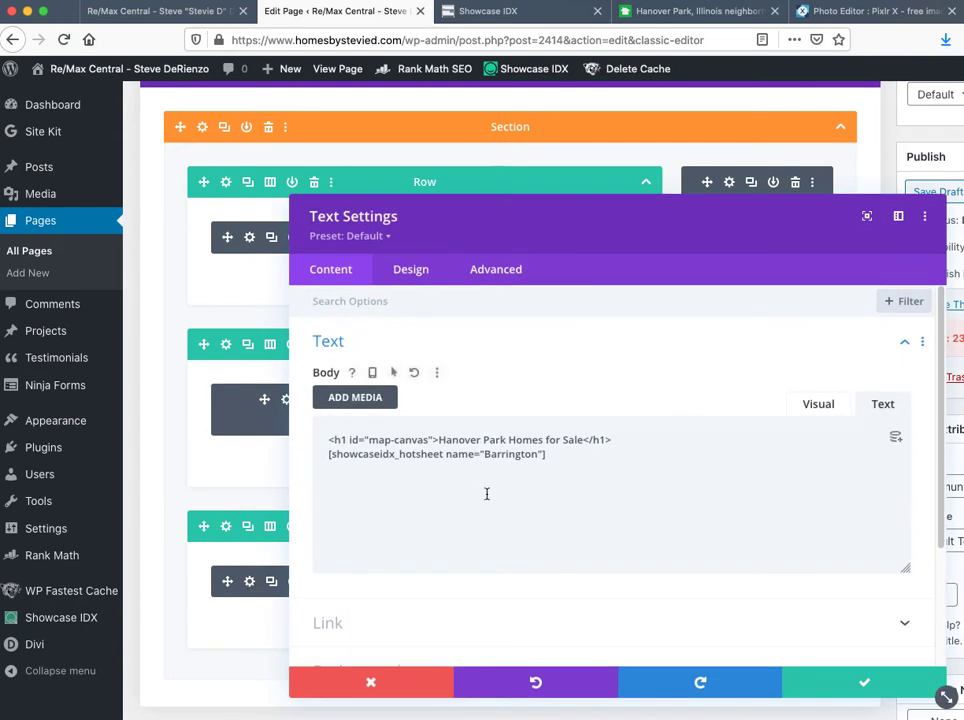
click(825, 692)
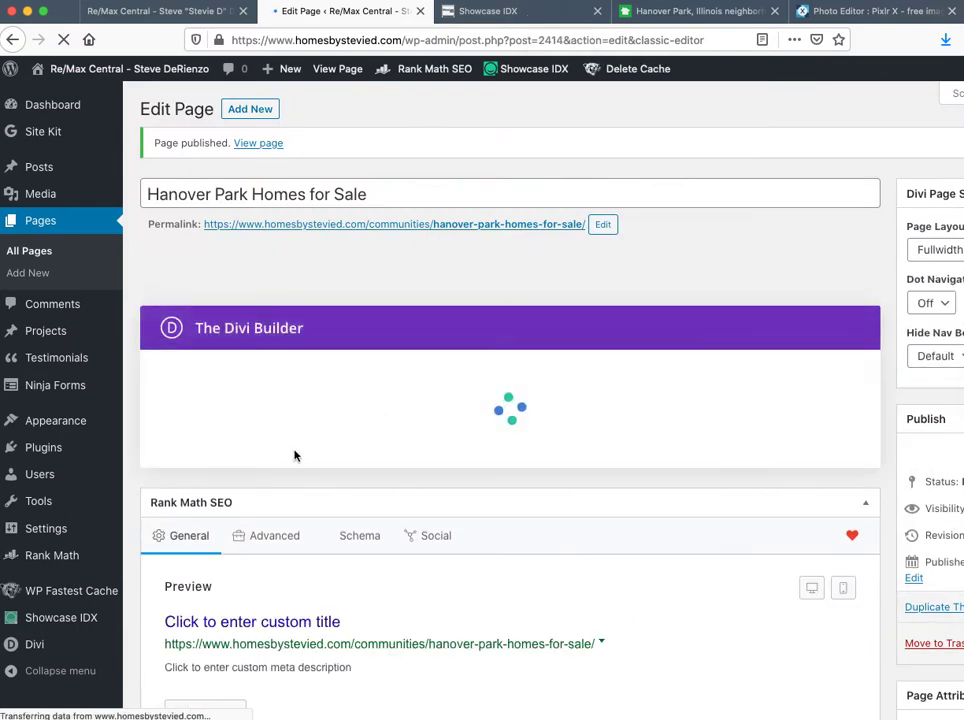
Step: Create a new widget area named "Hanover Park" on the Widgets screen
mouse_move(80, 422)
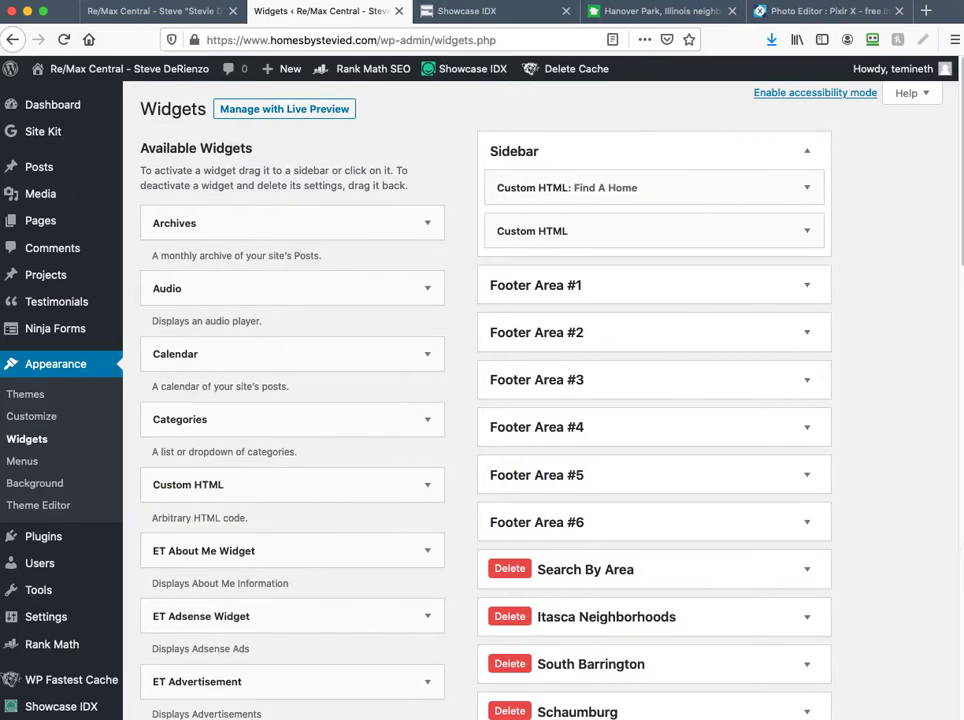
drag(963, 538, 956, 538)
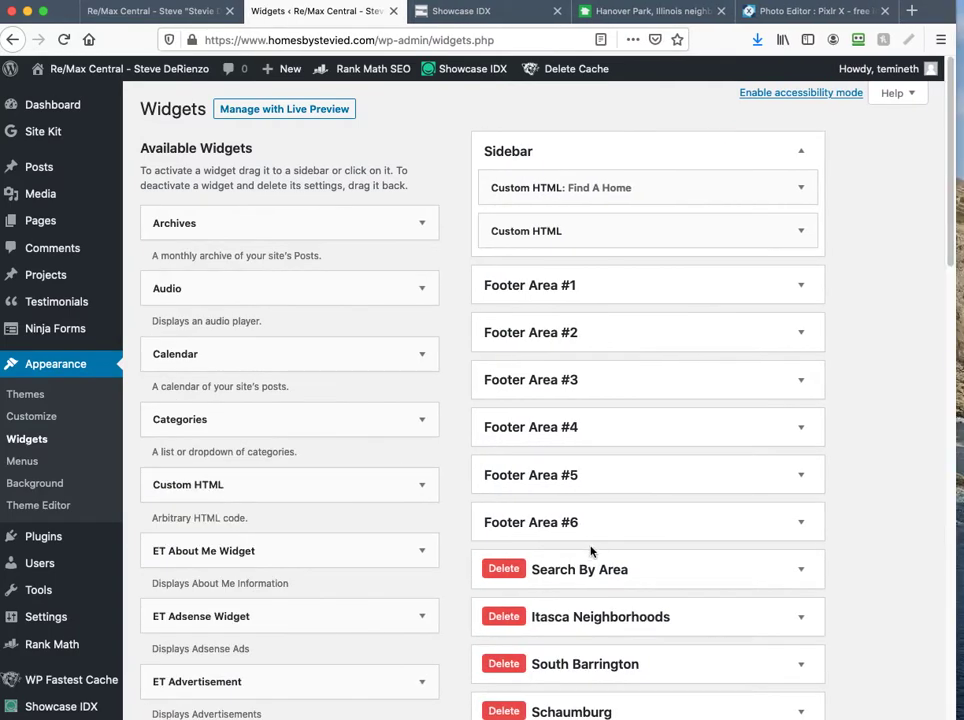
scroll(591, 550, down, 10)
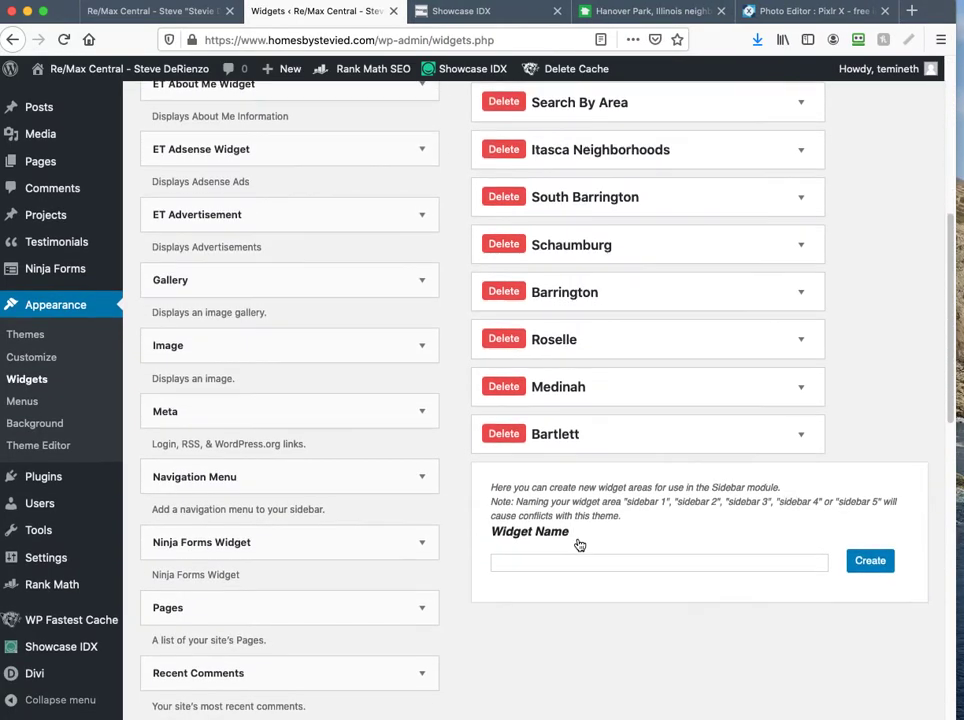
scroll(579, 545, down, 1)
click(537, 502)
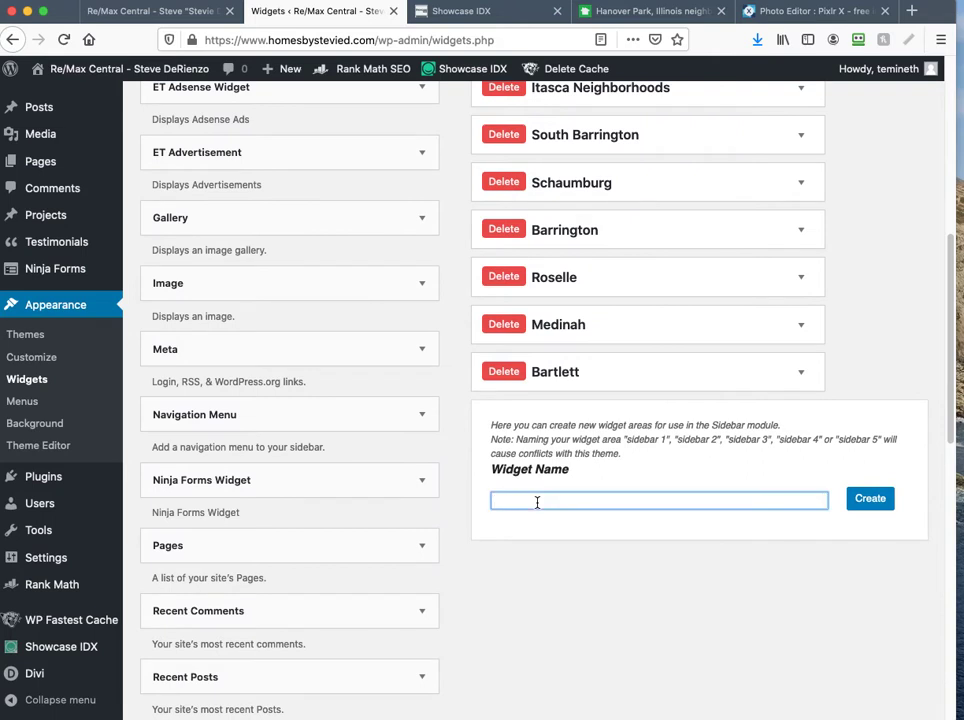
click(879, 508)
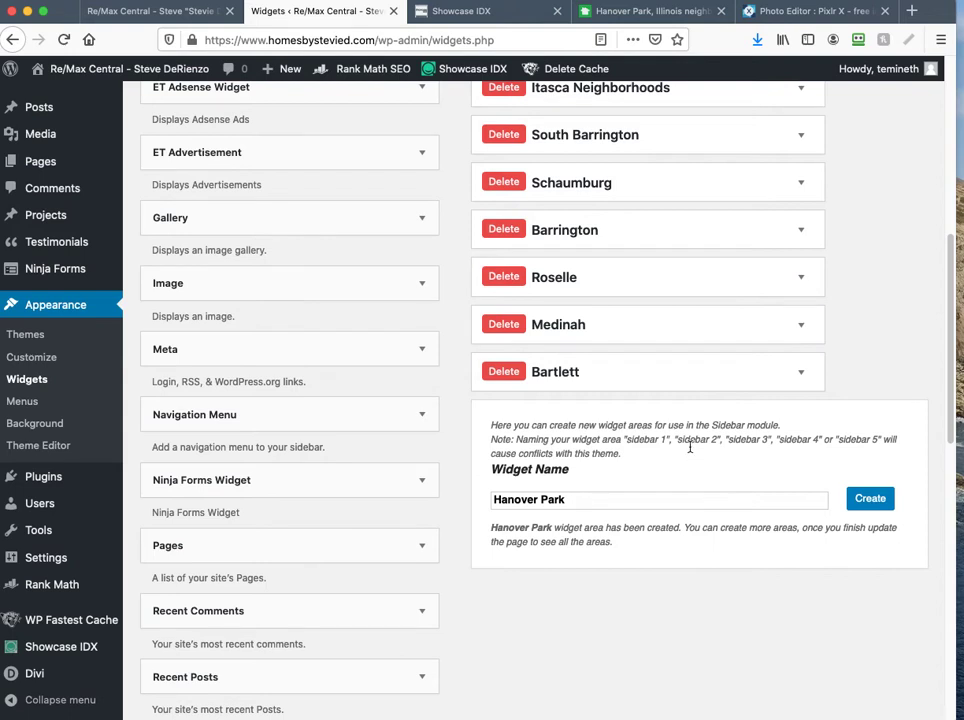
Step: Create a new WordPress navigation menu named "Hanover Park"
click(37, 406)
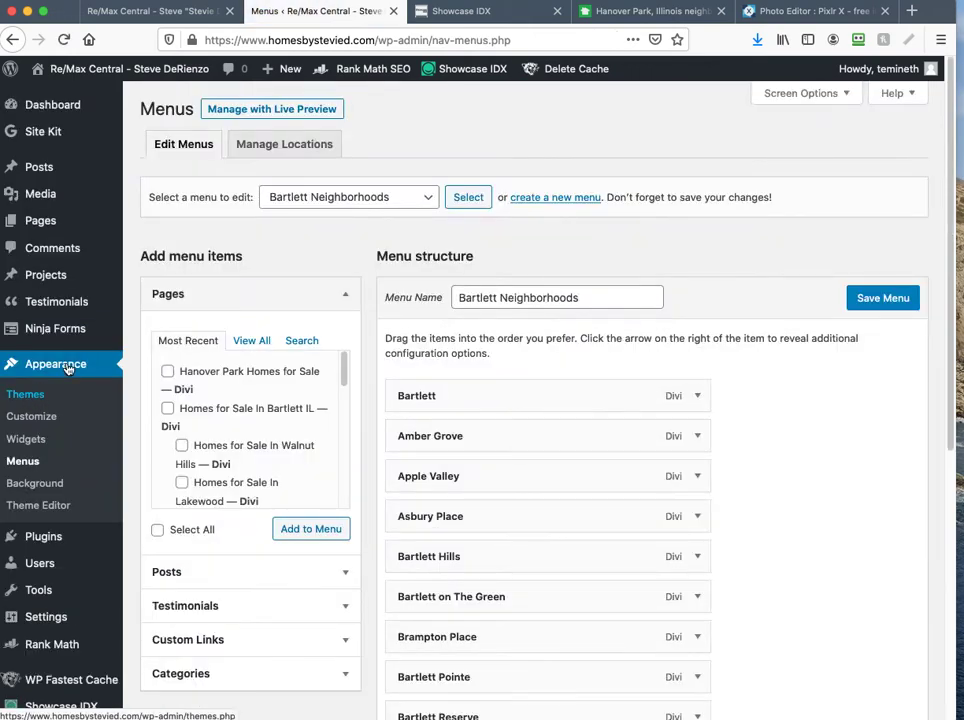
click(562, 198)
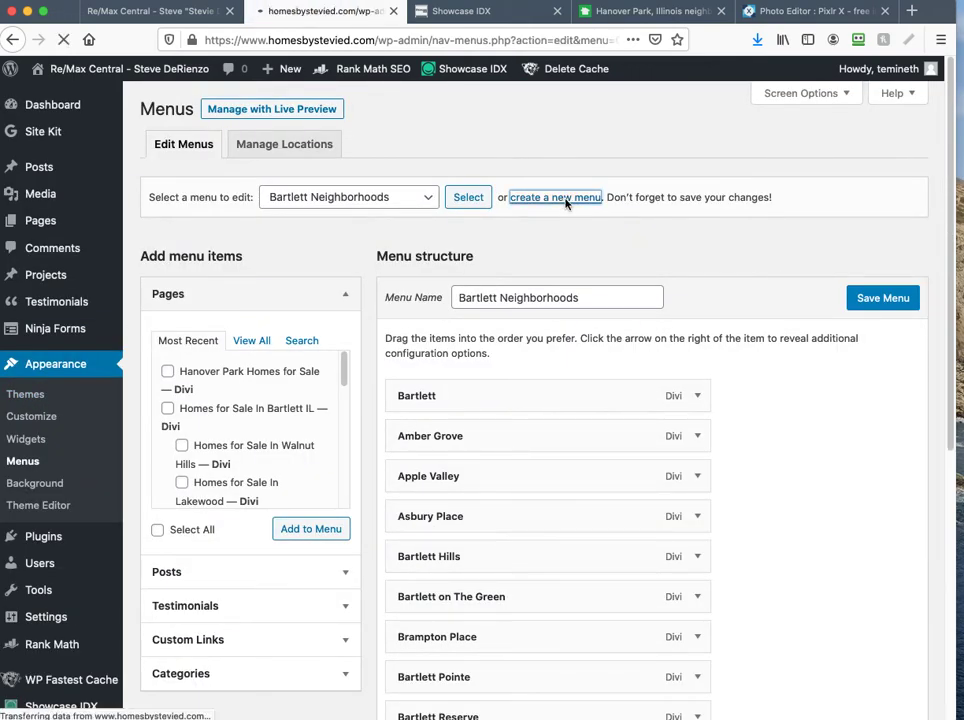
click(492, 299)
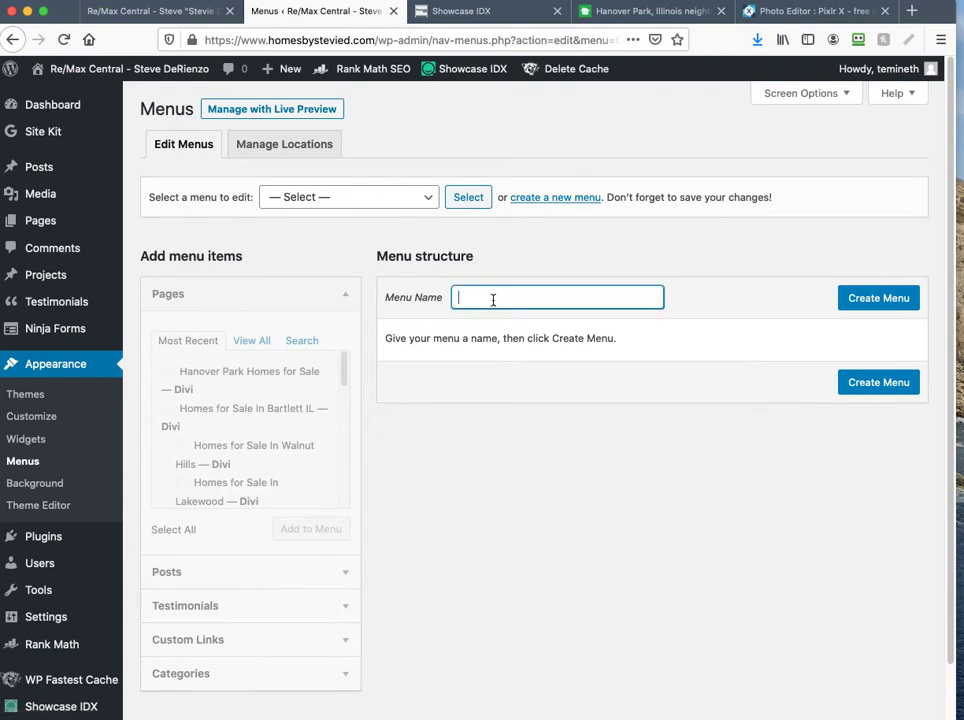
text(Hanover Park)
click(878, 304)
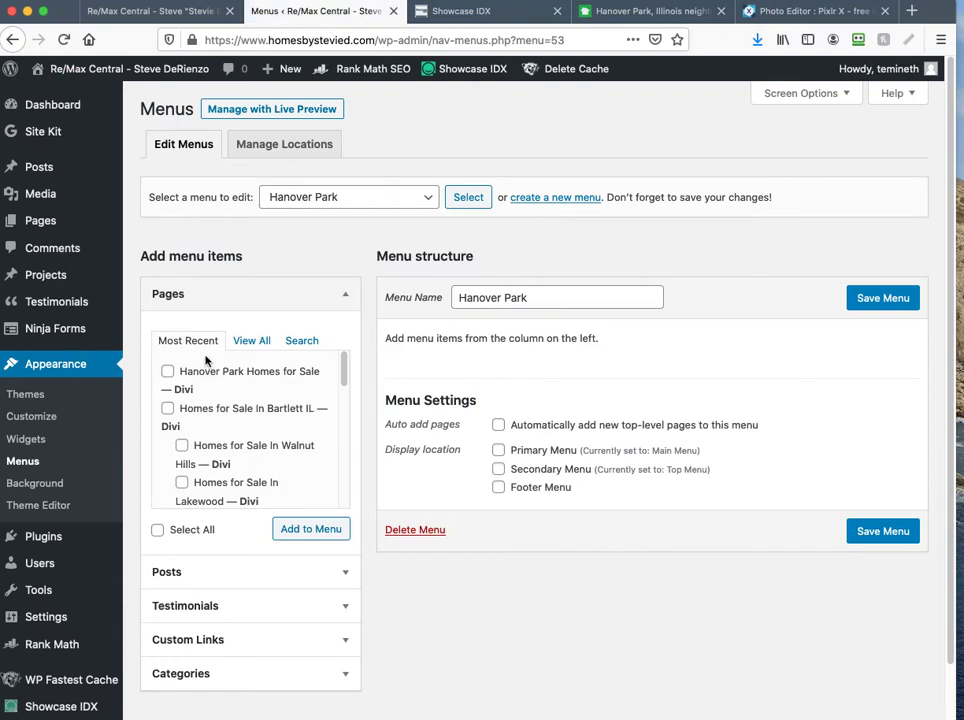
Step: Add the Hanover Park Homes for Sale page to the new menu and shorten its navigation label to "Hanover Park"
click(168, 373)
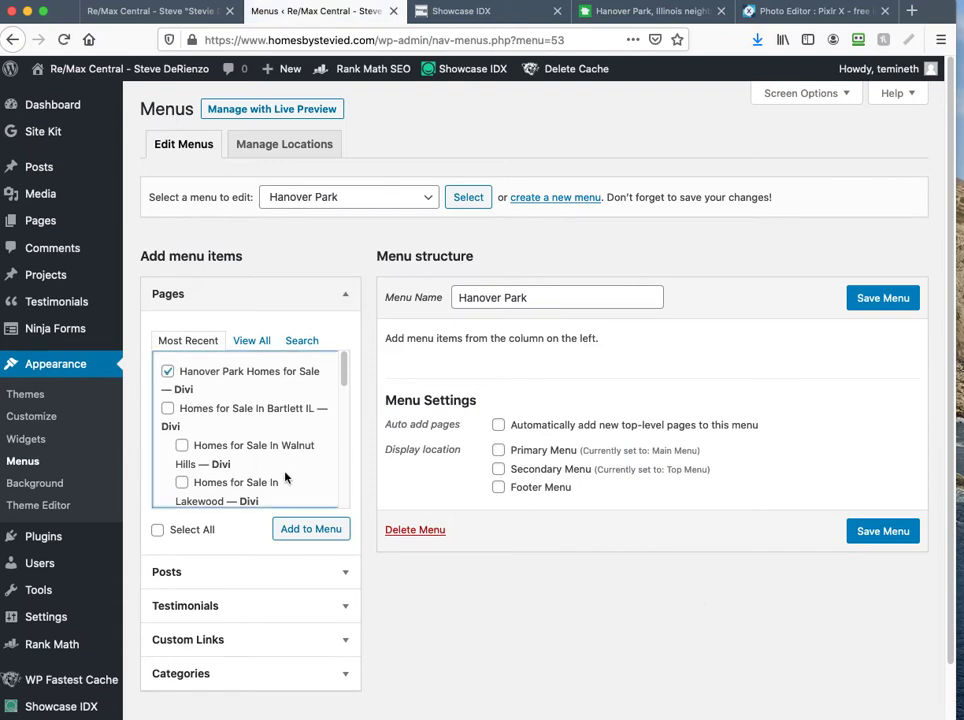
click(308, 531)
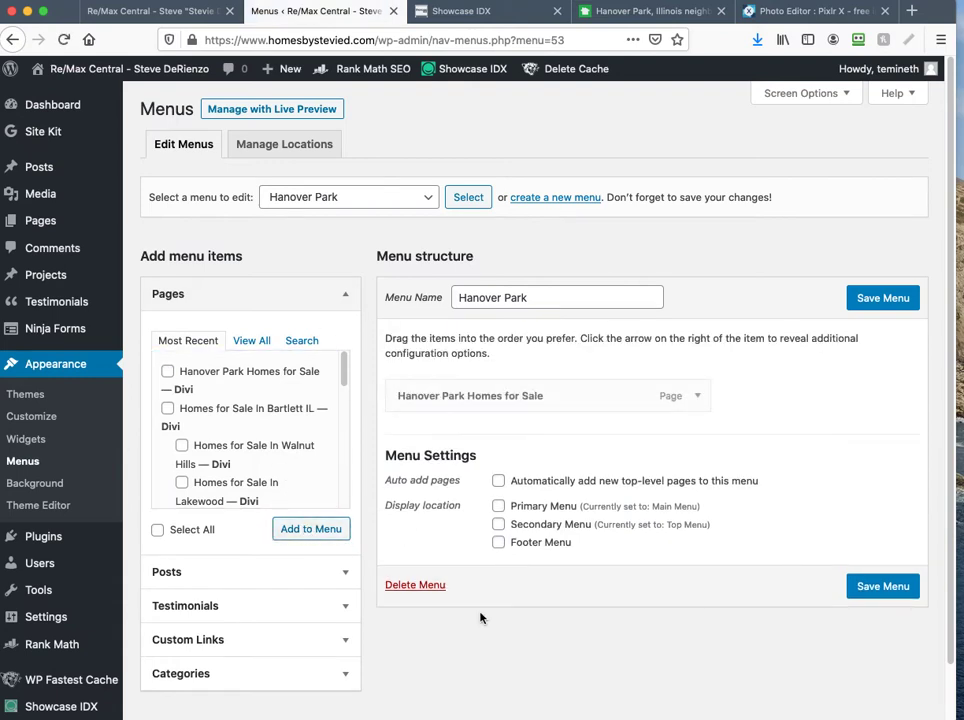
click(700, 398)
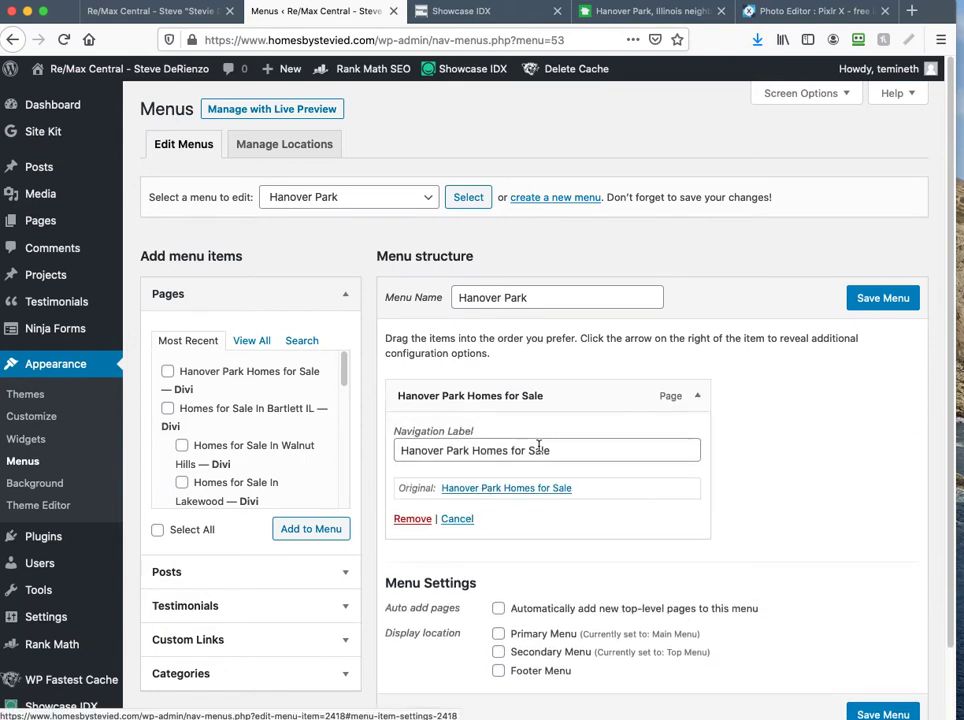
drag(469, 450, 585, 456)
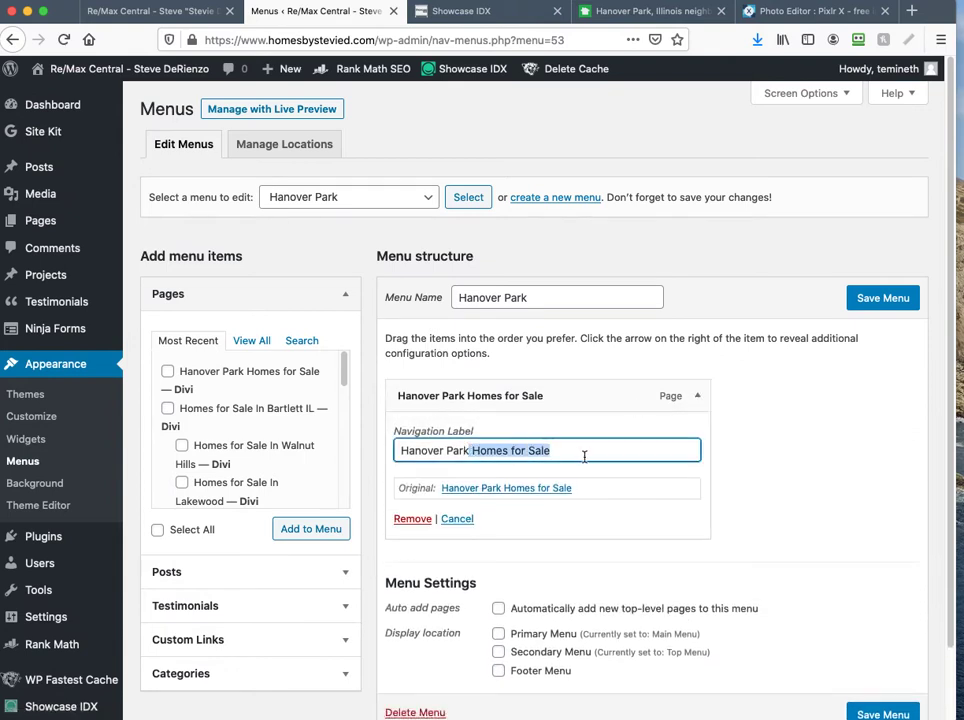
key(BackSpace)
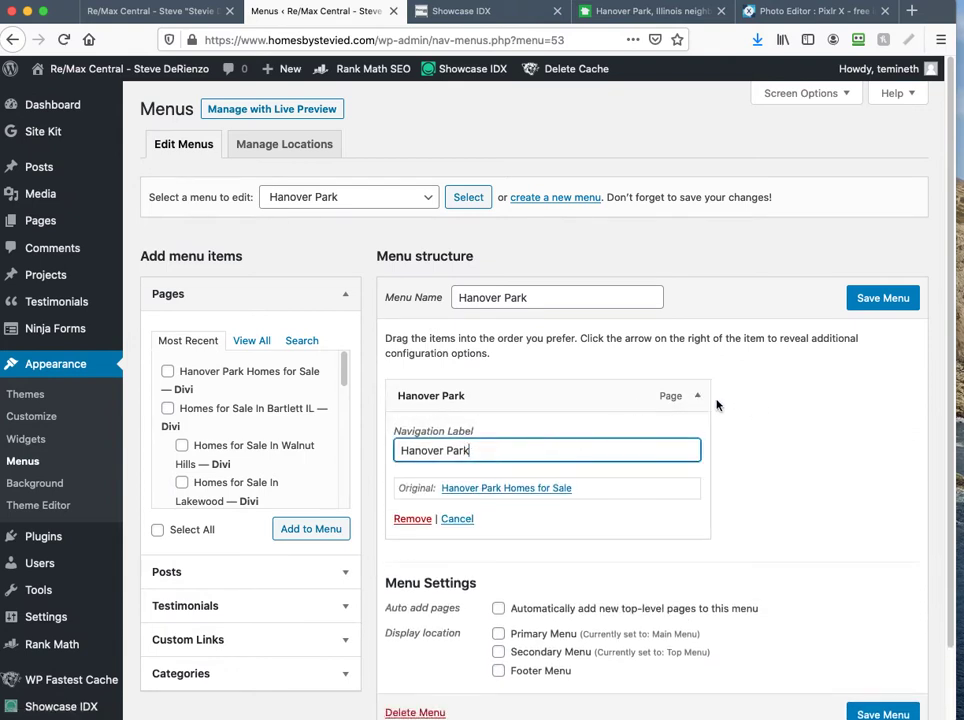
Step: Check the Hanover Park neighborhoods list on Nextdoor, return to the menu editor and save the Hanover Park menu
click(678, 12)
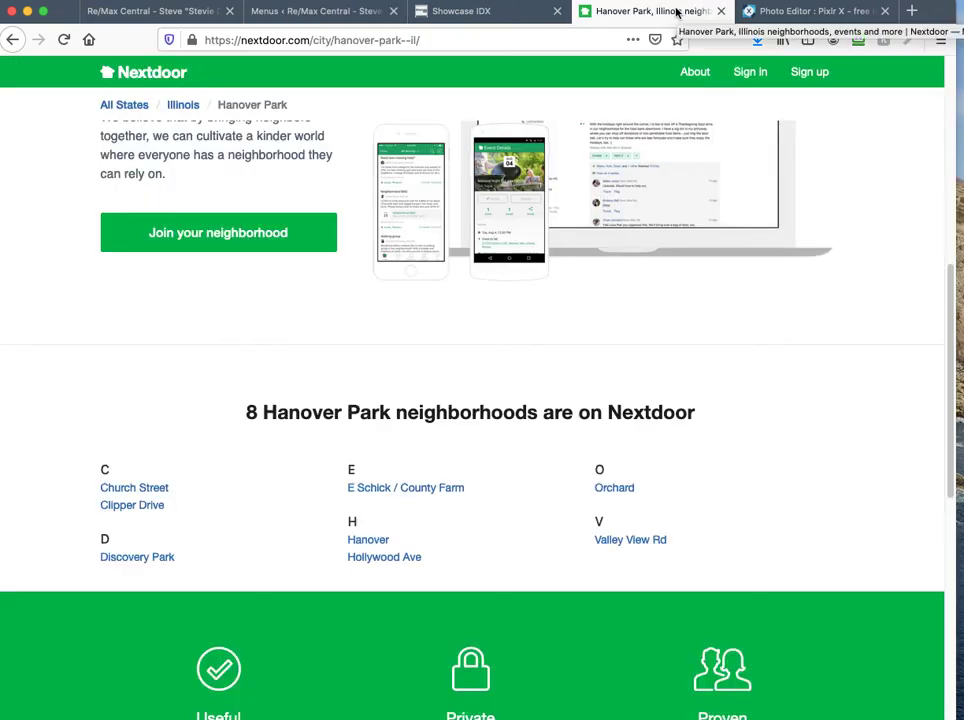
click(358, 15)
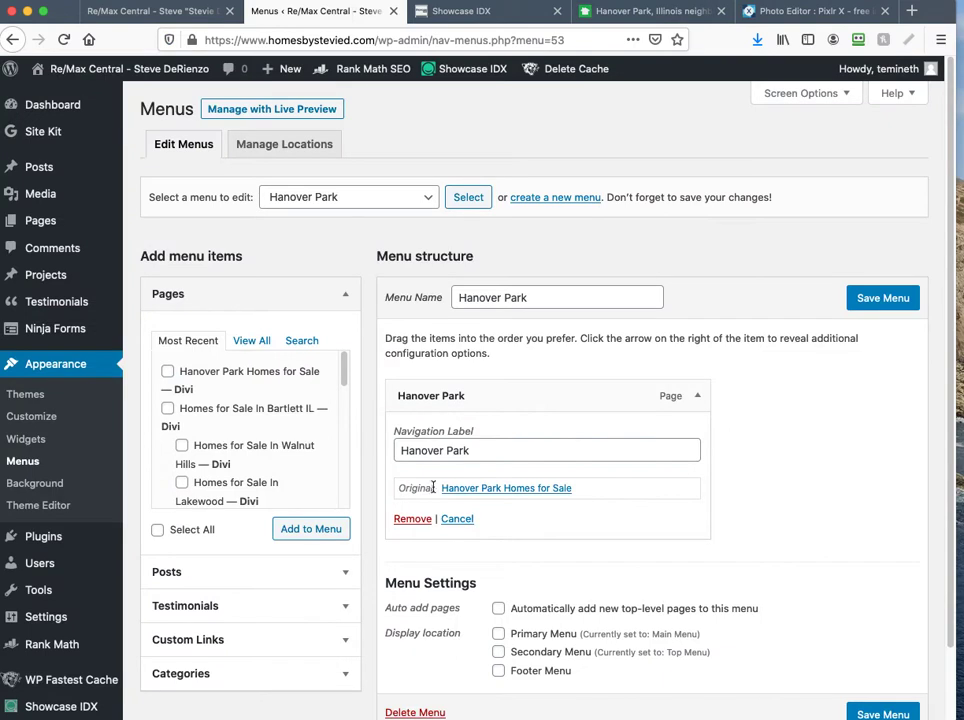
click(873, 308)
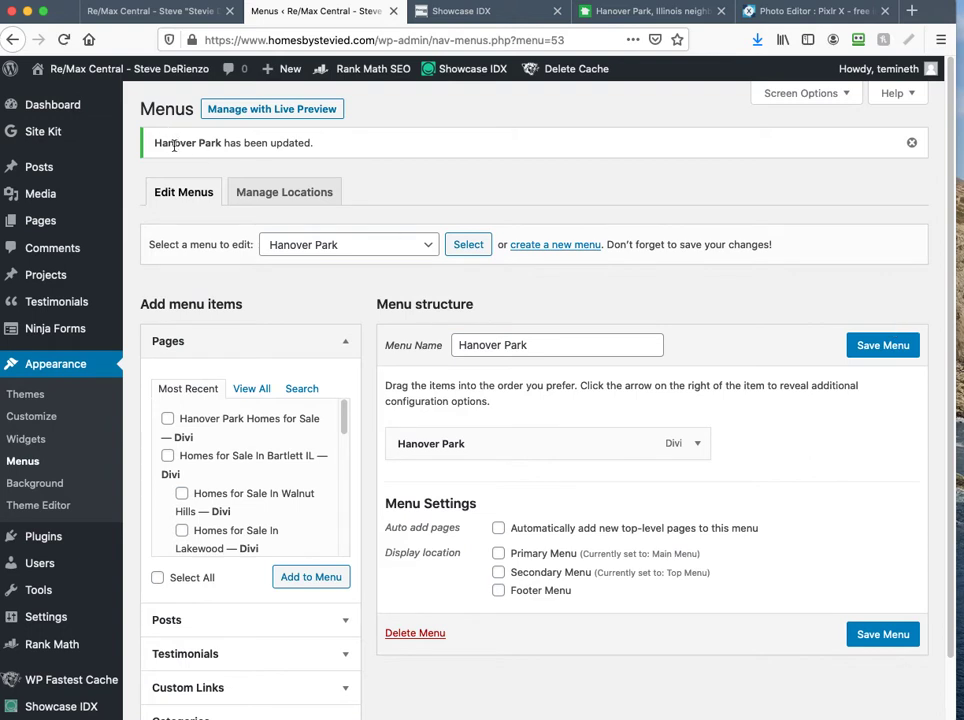
Step: Add a Navigation Menu widget to the Hanover Park widget area
click(43, 447)
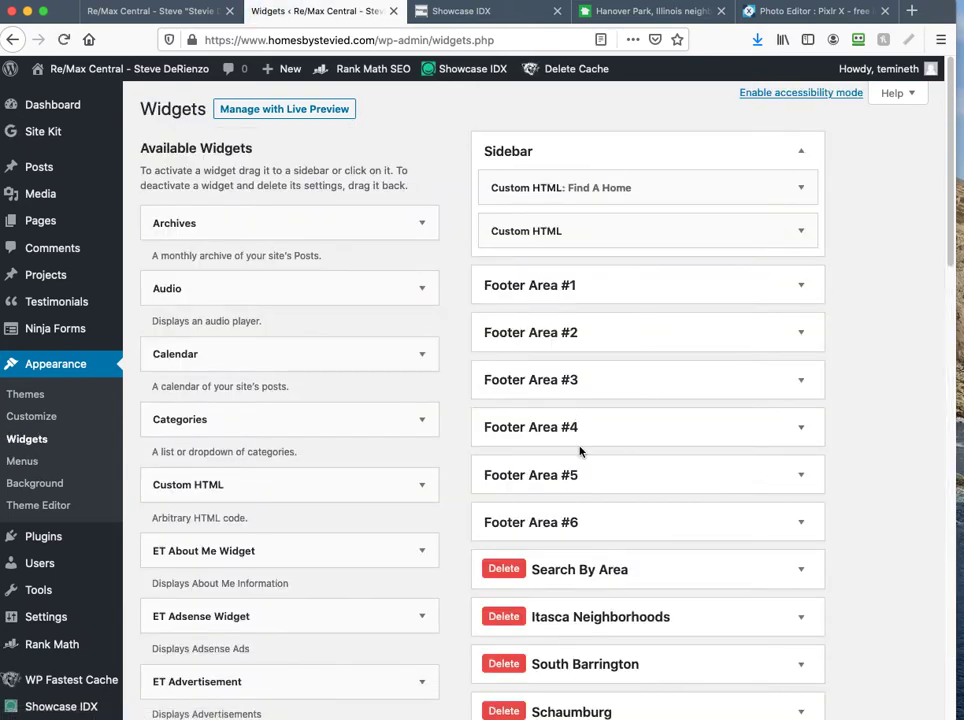
scroll(579, 448, down, 5)
scroll(579, 452, down, 3)
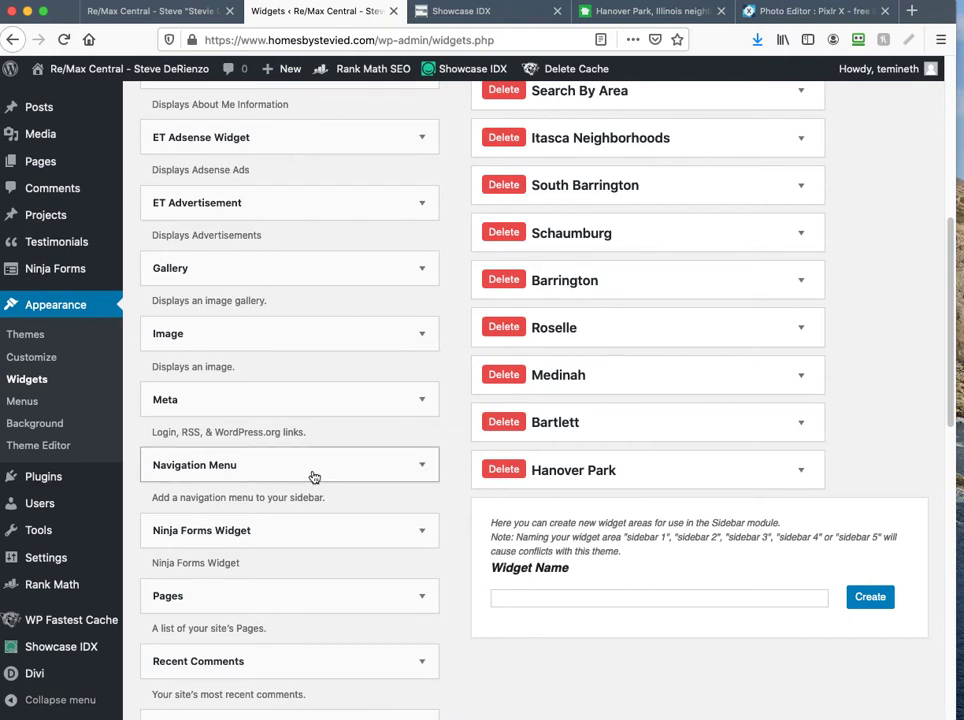
click(804, 471)
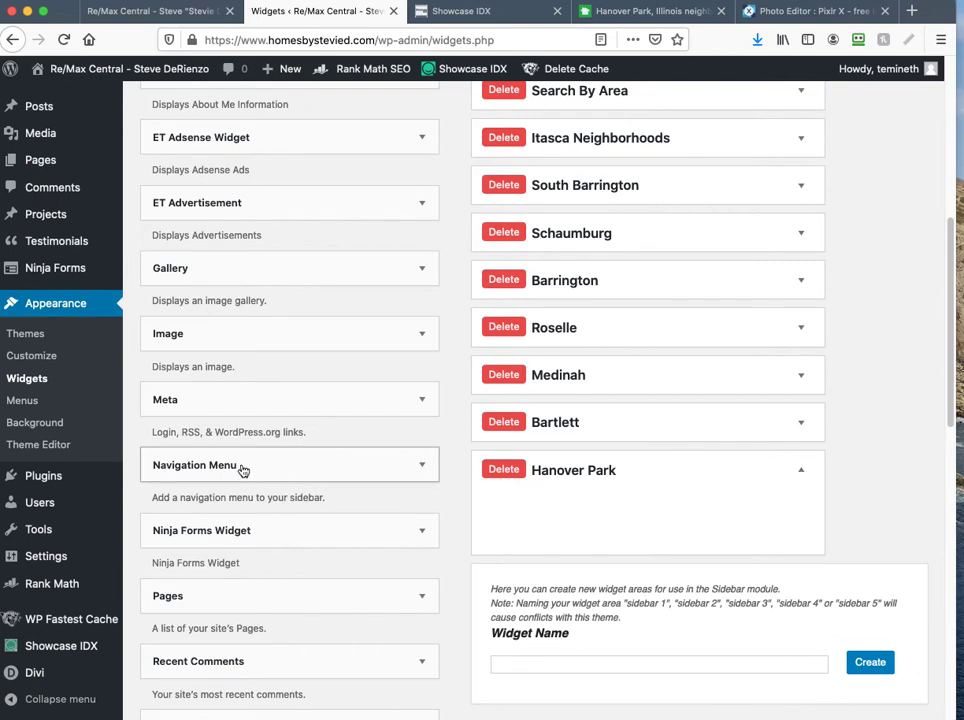
drag(234, 470, 568, 501)
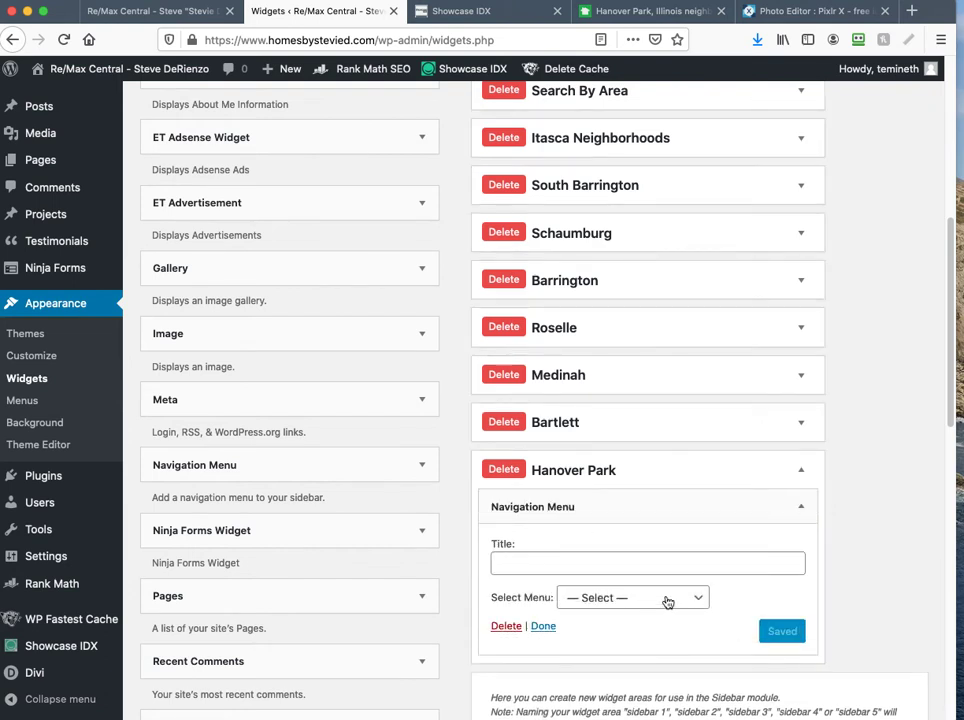
Step: Assign the Hanover Park menu to the widget, title it "Hanover Park Neighborhoods" and save it
click(668, 601)
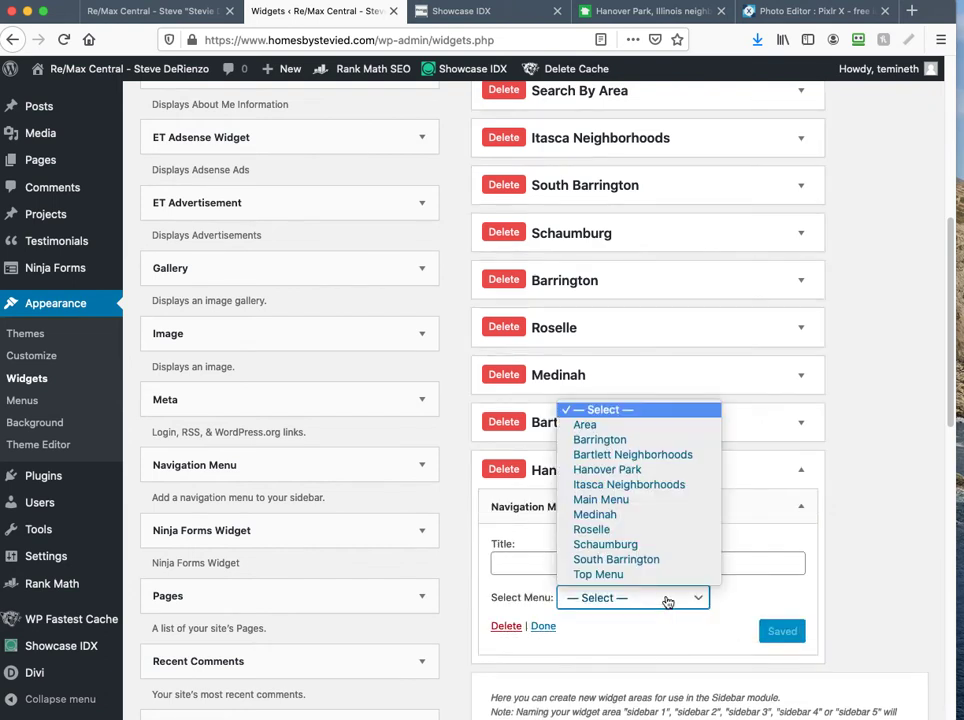
click(655, 470)
click(585, 562)
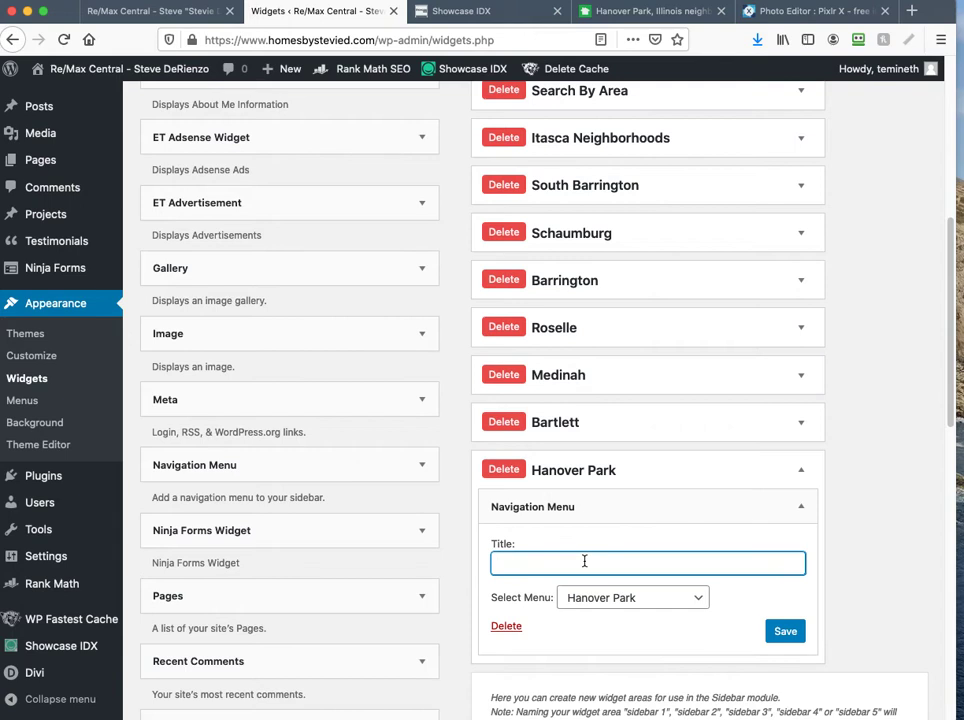
text(Han)
text(over Park Nighbo)
text(eigh)
text(borhodds)
key(BackSpace)
key(BackSpace)
text(ods)
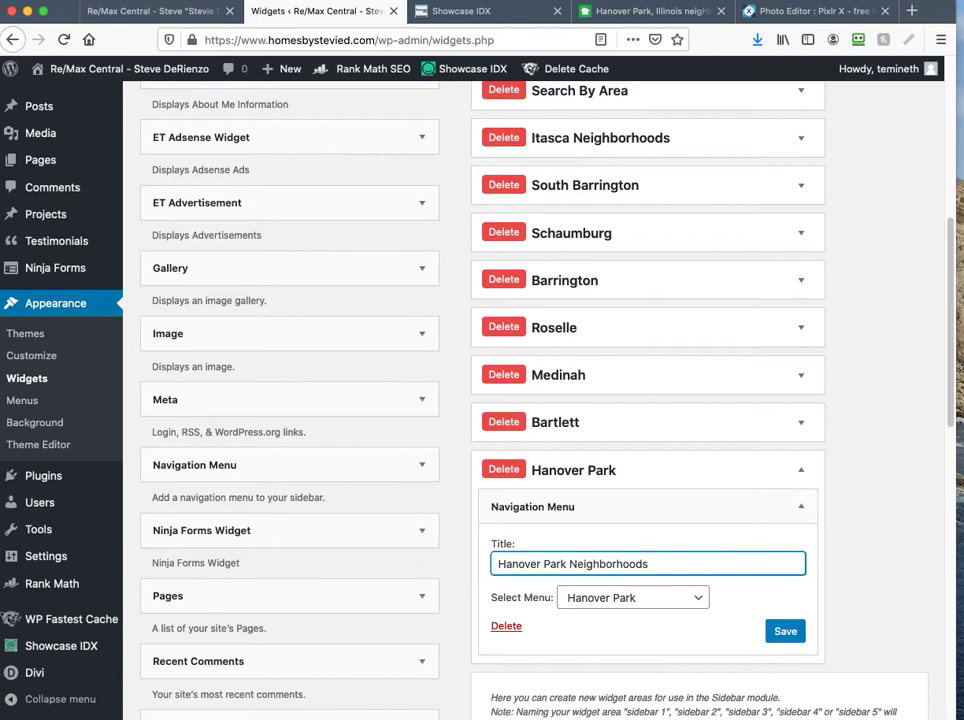
click(785, 631)
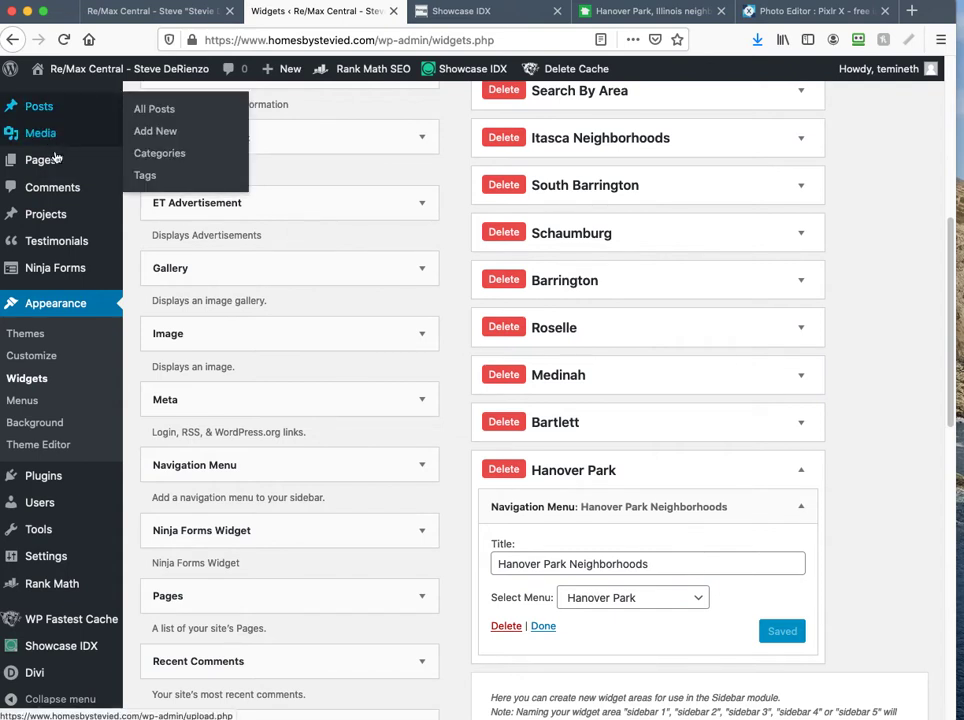
Step: Search the site's pages for "hanover" and open the Hanover Park Homes for Sale page in the editor
mouse_move(48, 160)
click(142, 169)
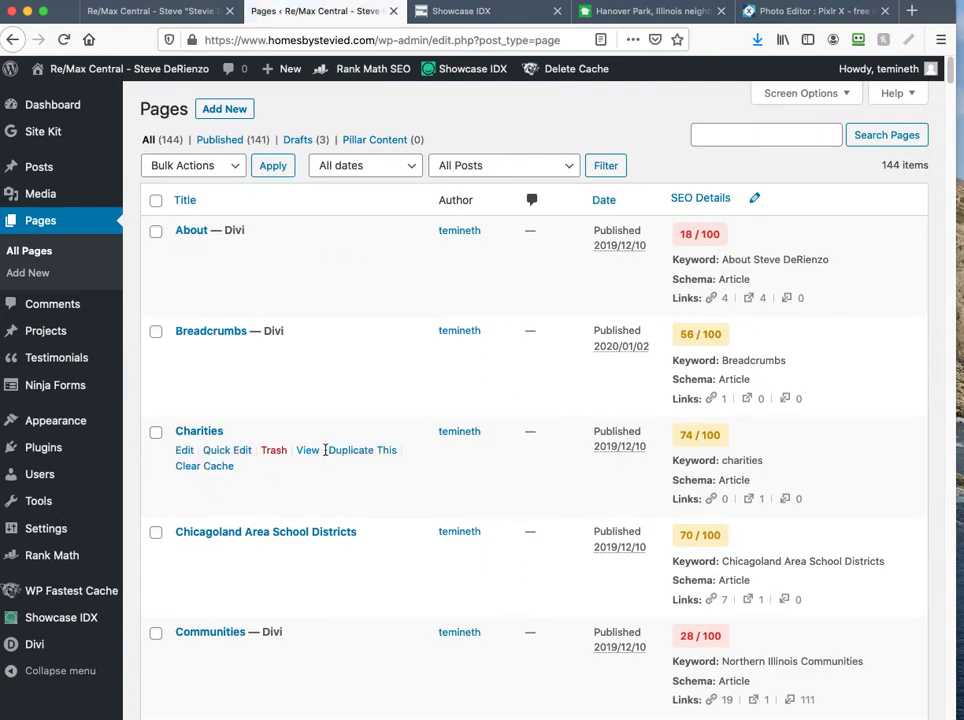
click(715, 130)
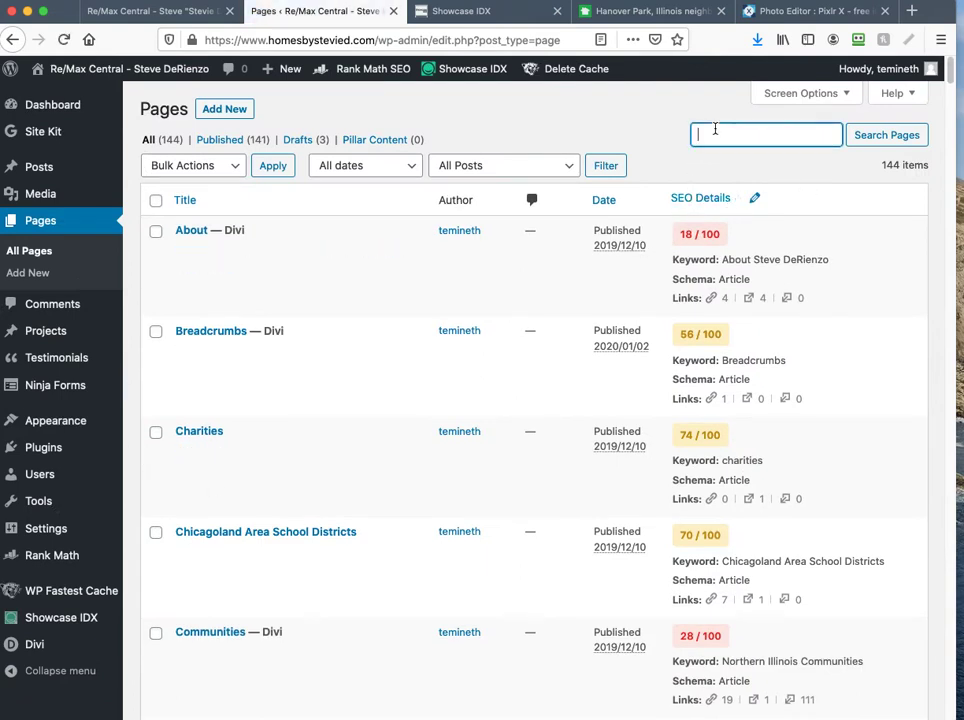
text(hanover)
key(Return)
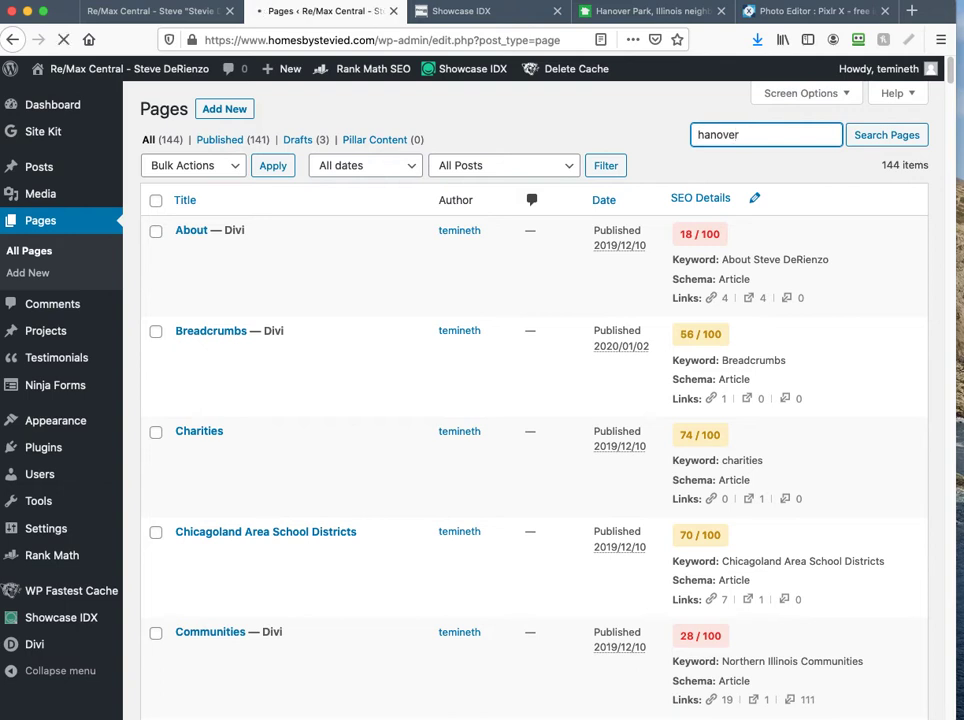
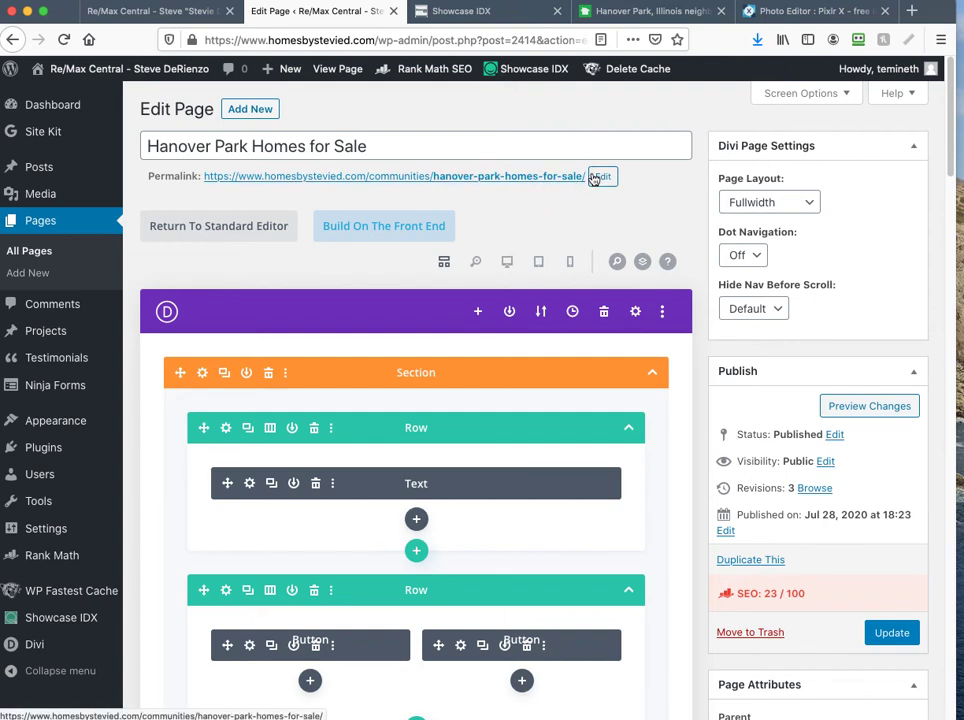
Step: Shorten the page's permalink slug to hanover-park and confirm it
click(599, 177)
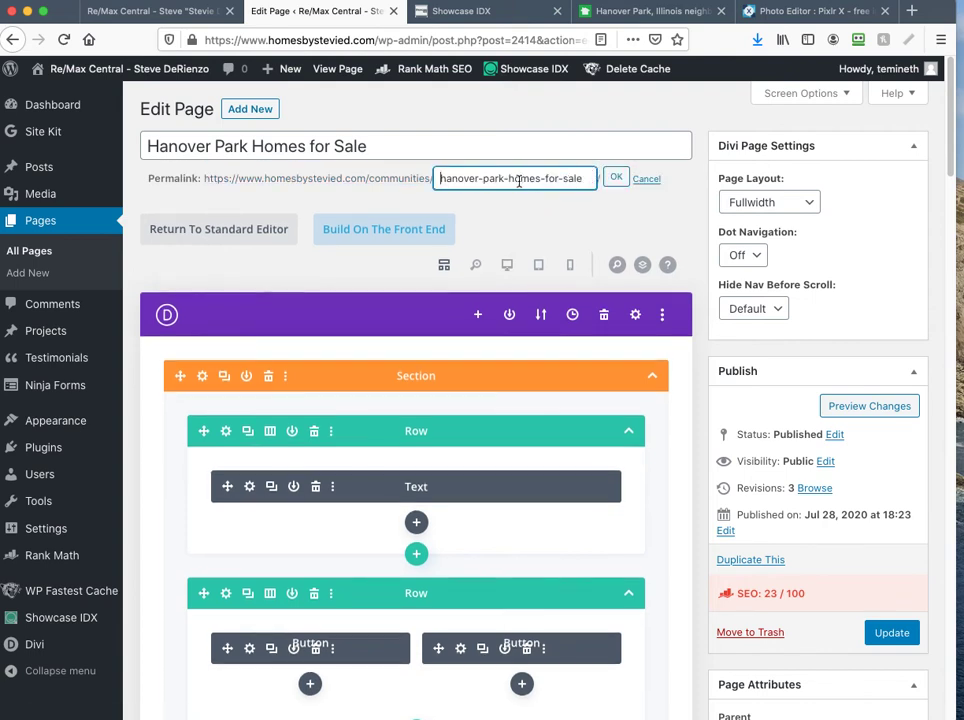
drag(504, 178, 596, 178)
key(BackSpace)
click(614, 179)
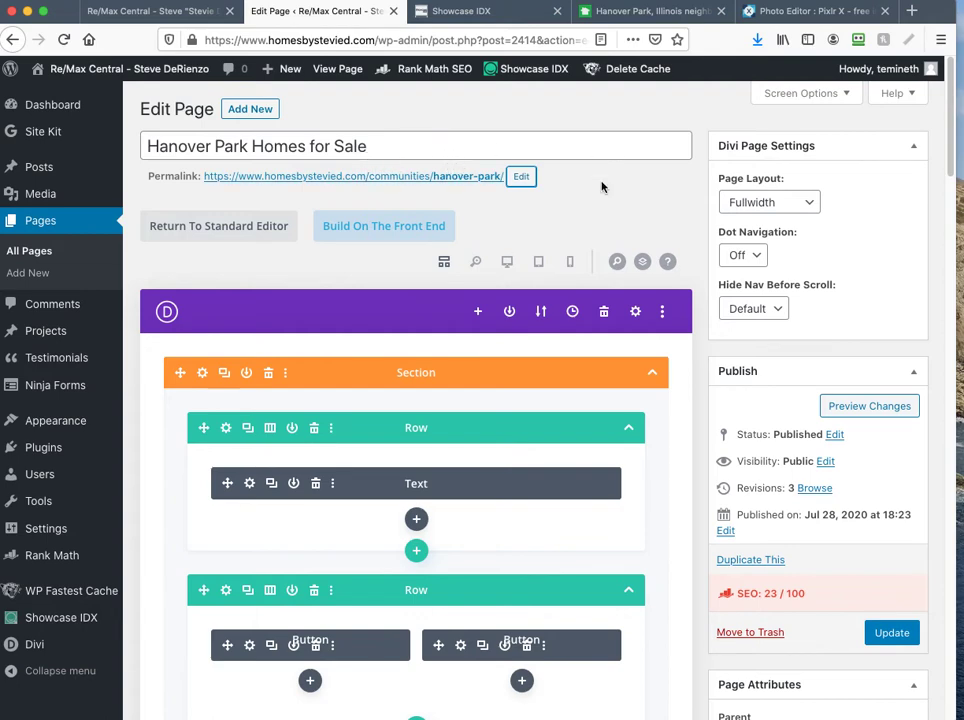
Step: Review the Hanover Park neighborhoods list on Nextdoor and return to the page editor
click(643, 17)
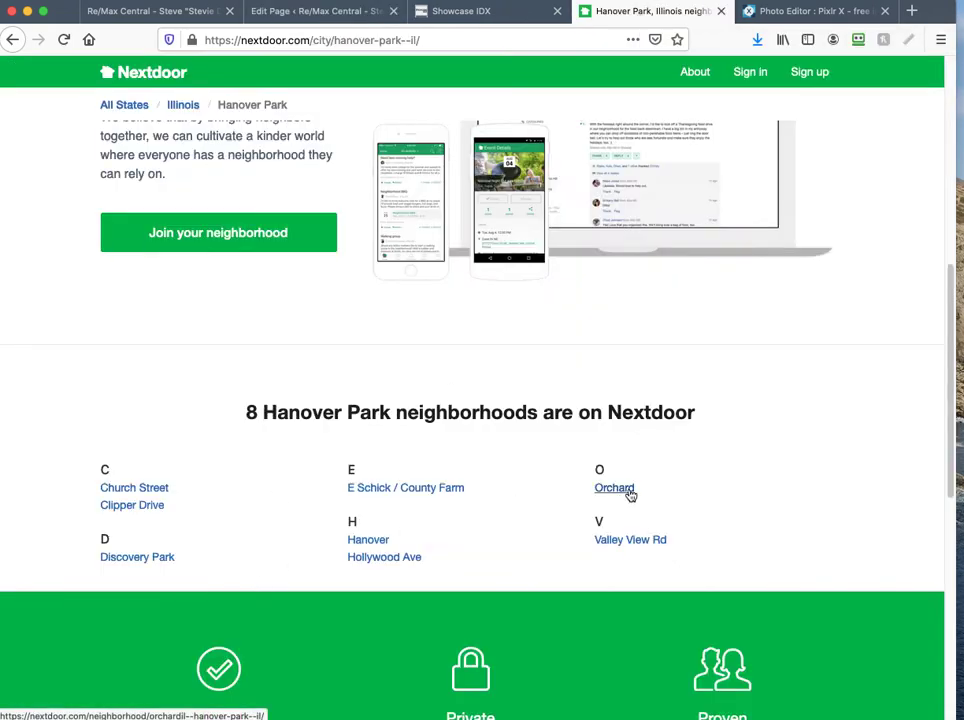
click(299, 11)
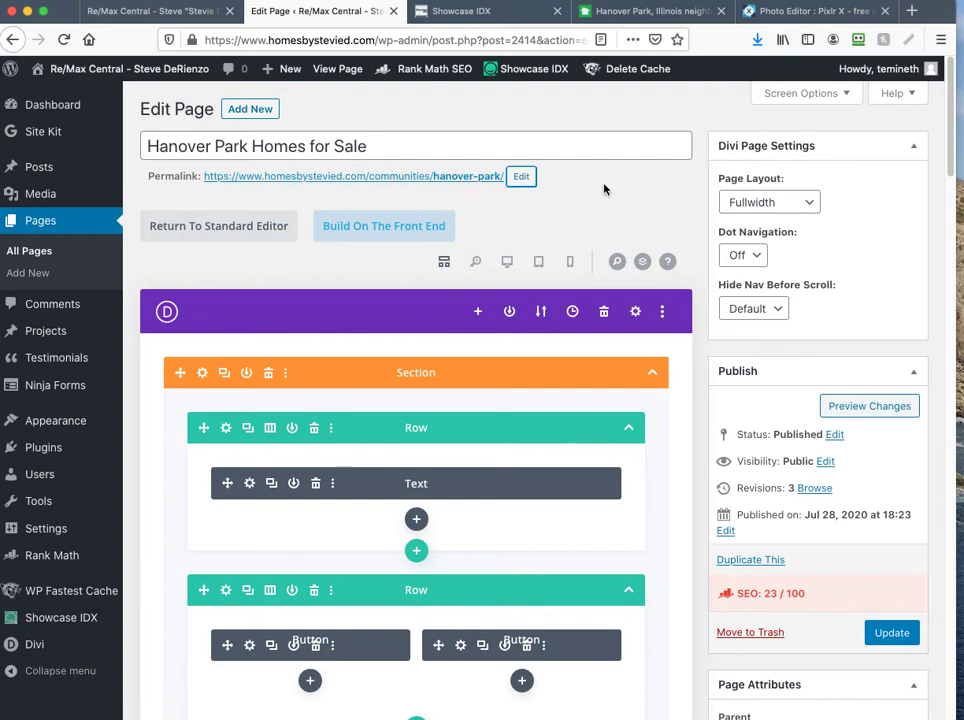
click(660, 13)
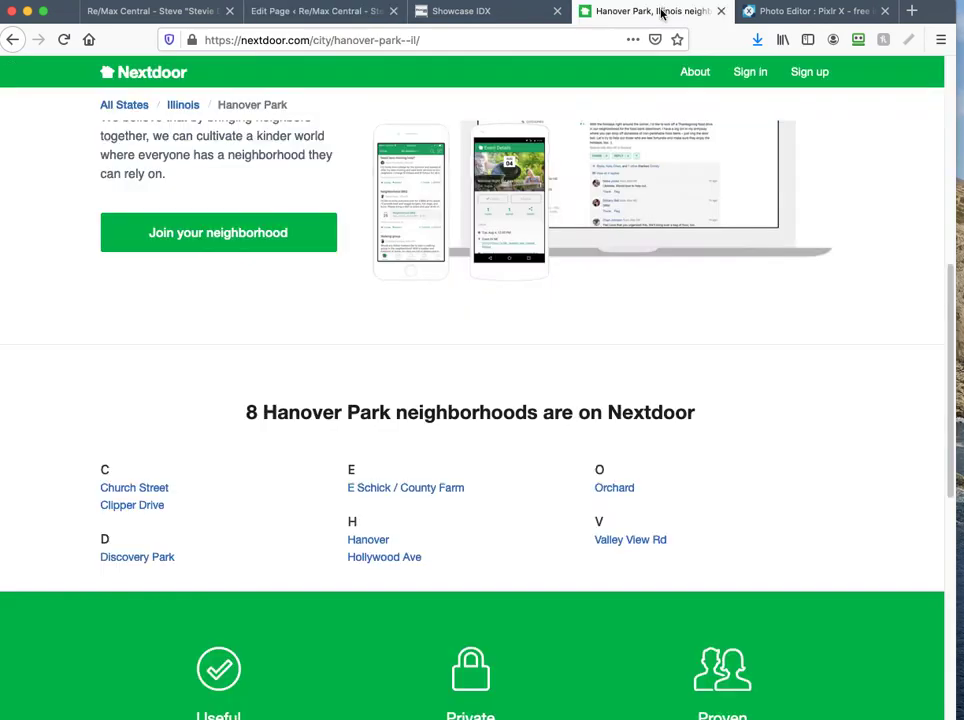
click(359, 12)
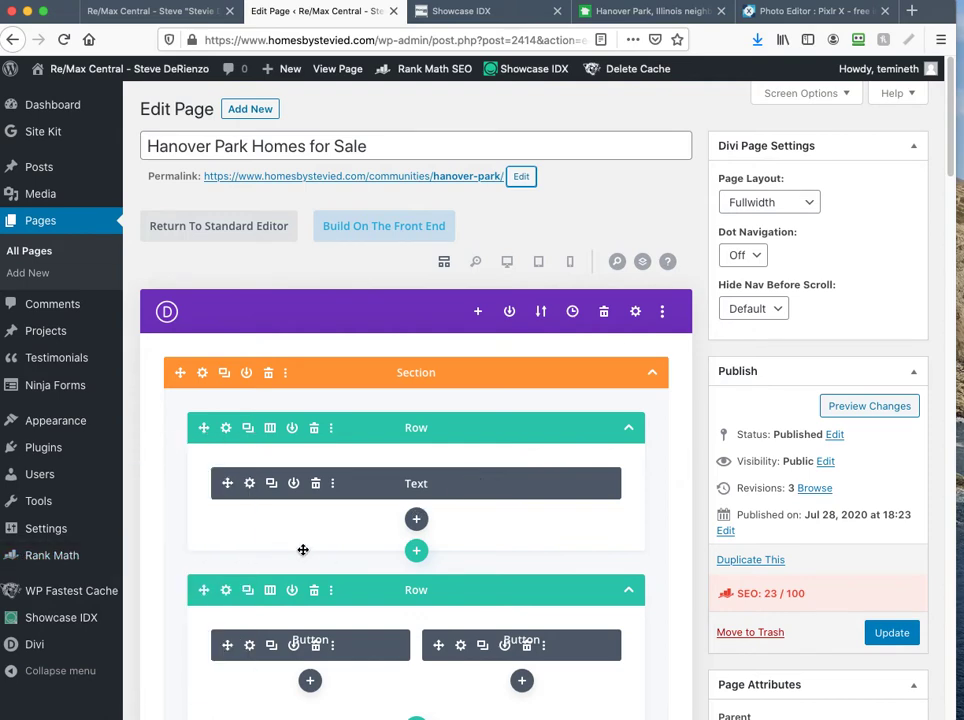
Step: Widen the browser window and insert a second Sidebar module beneath the existing one in the section's side column
scroll(552, 528, down, 2)
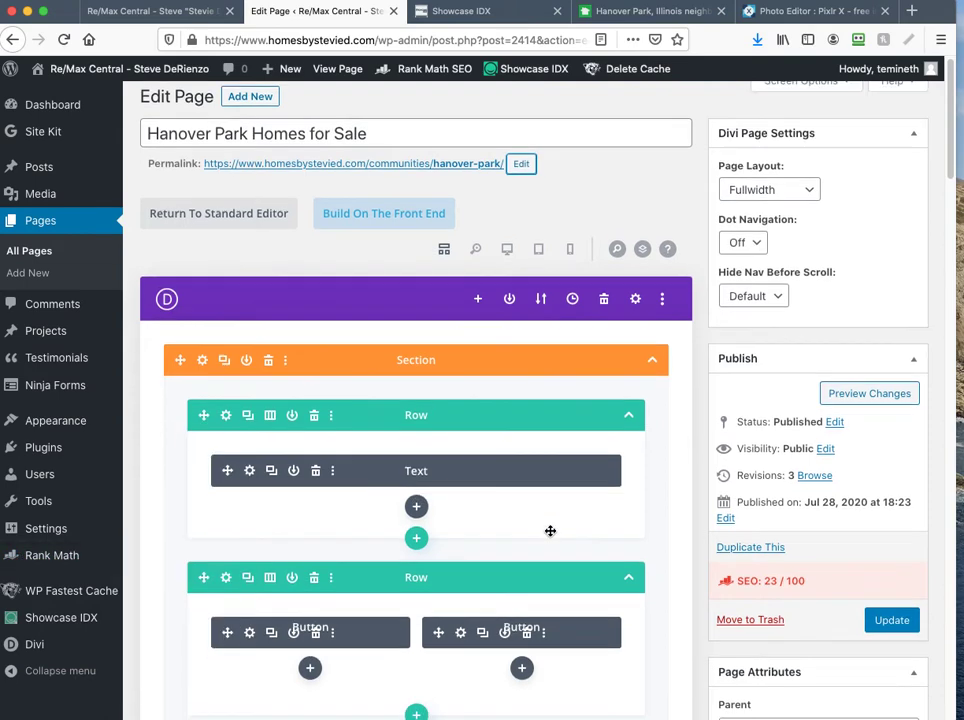
scroll(552, 527, down, 5)
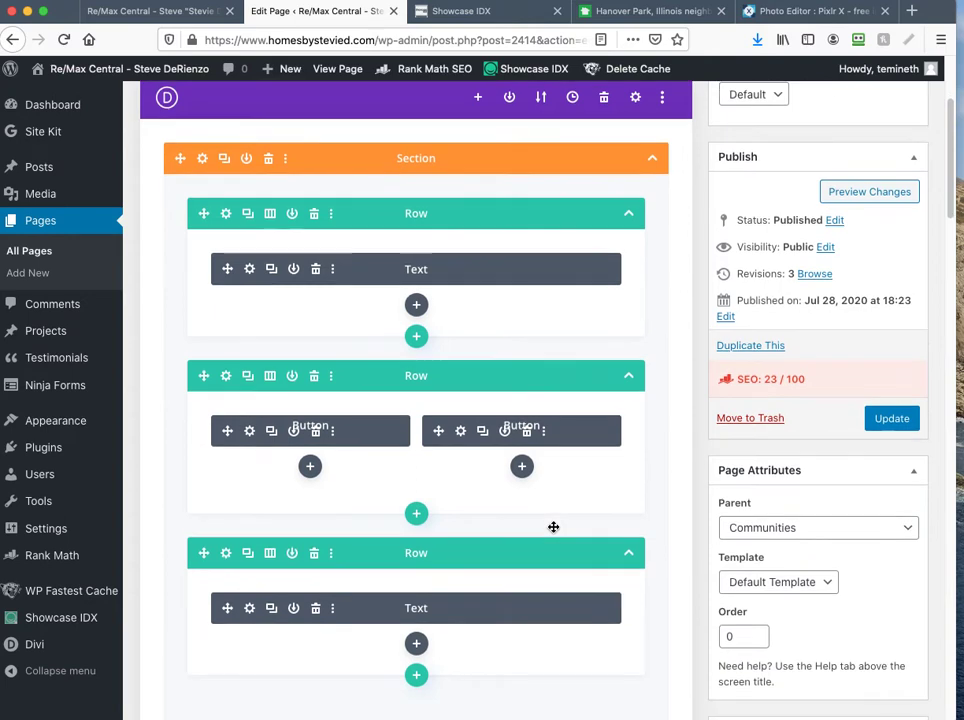
scroll(553, 527, down, 5)
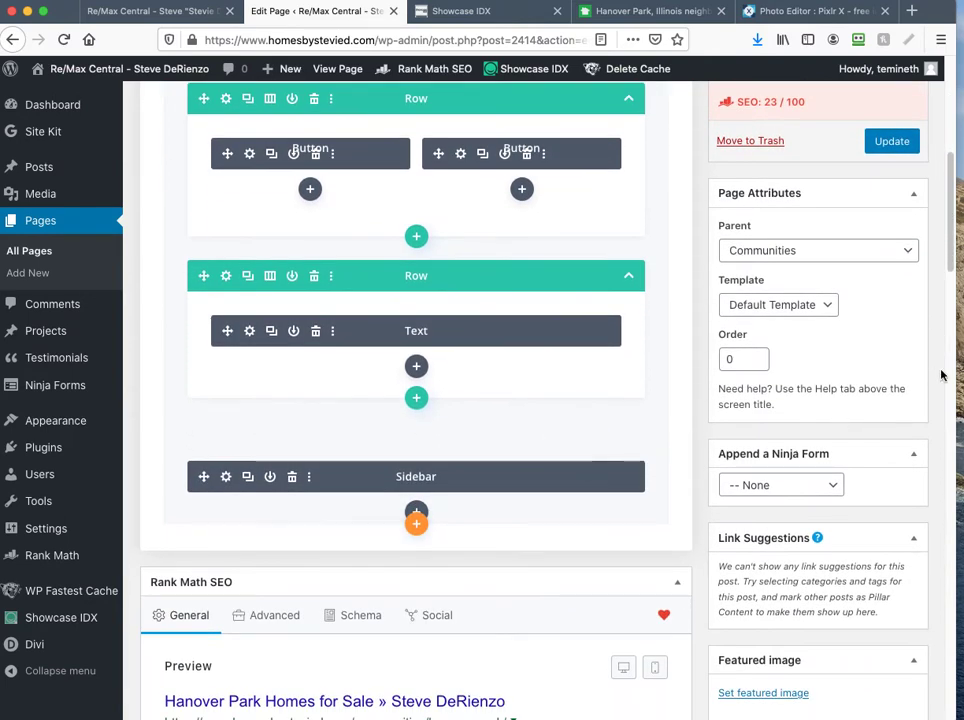
drag(955, 364, 963, 364)
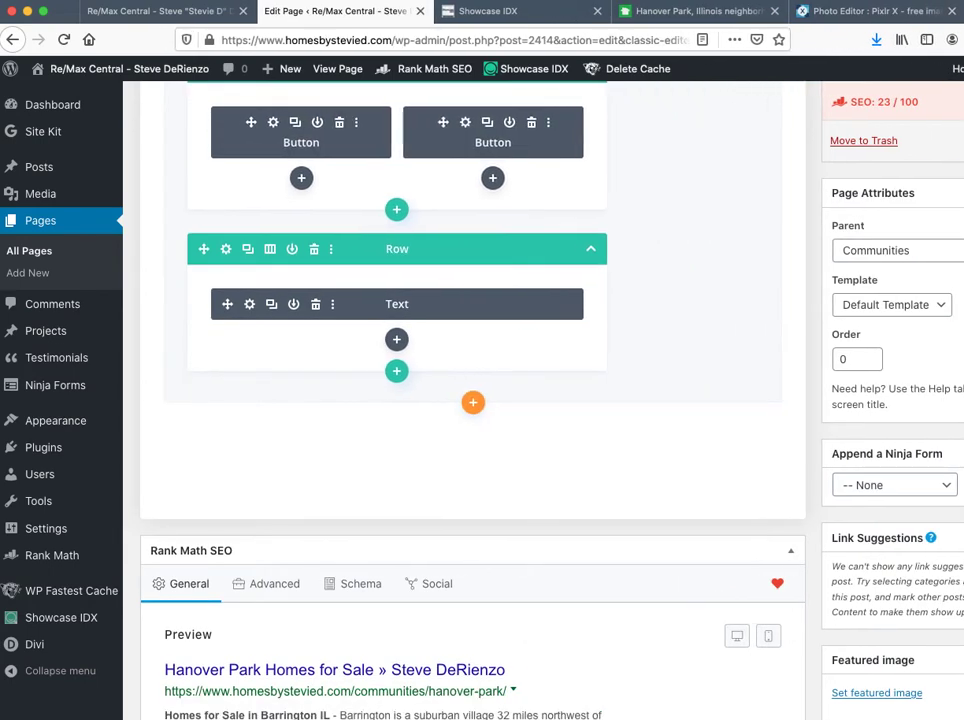
scroll(704, 280, up, 3)
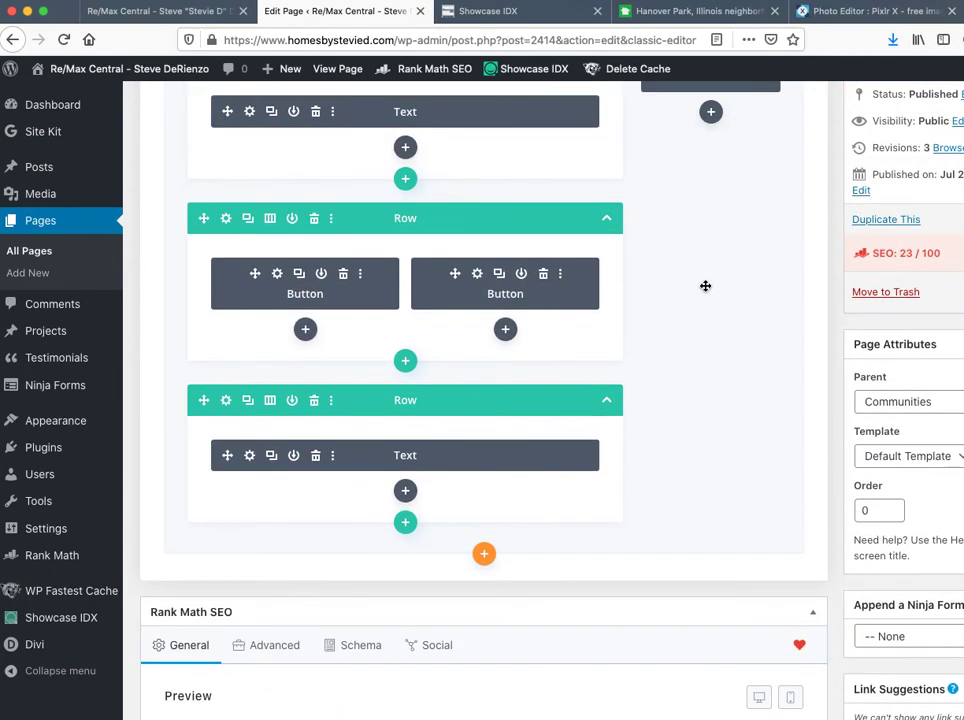
scroll(705, 286, up, 4)
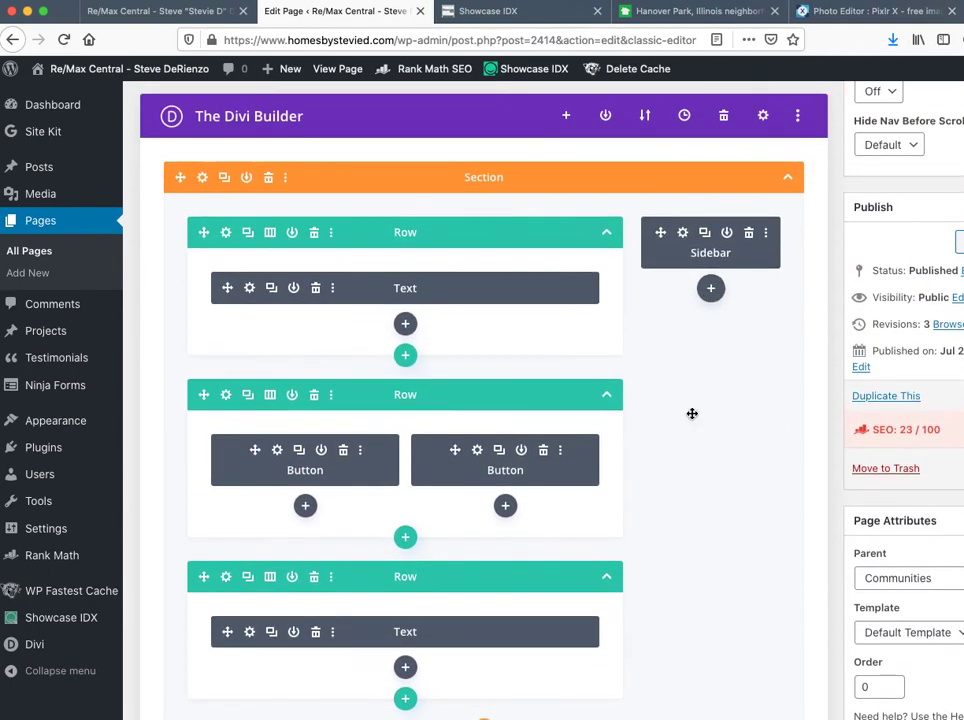
click(711, 288)
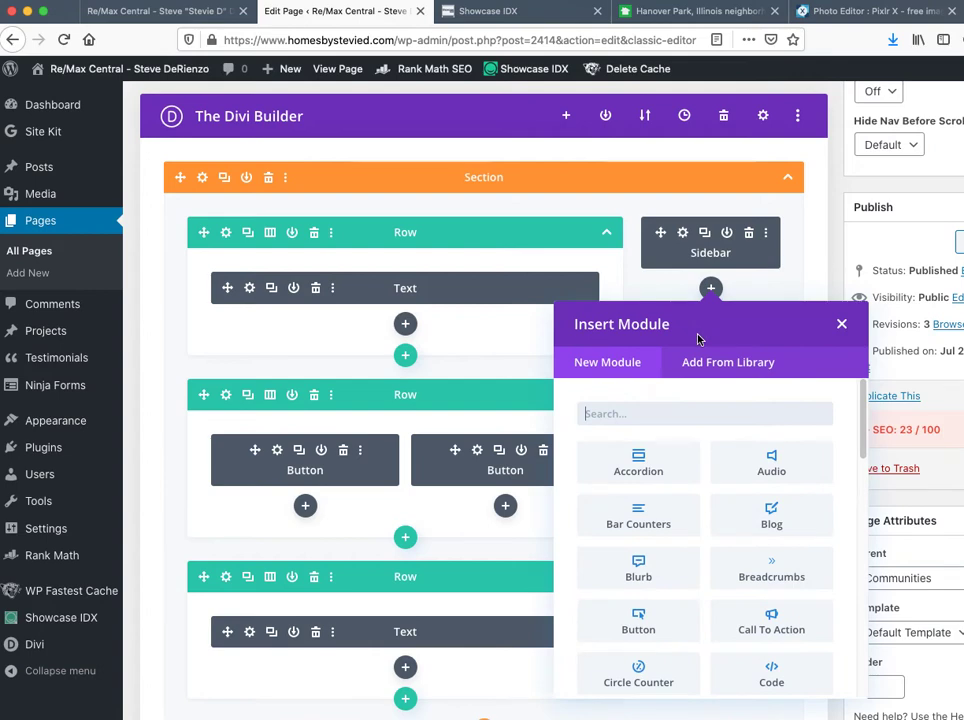
scroll(695, 519, down, 5)
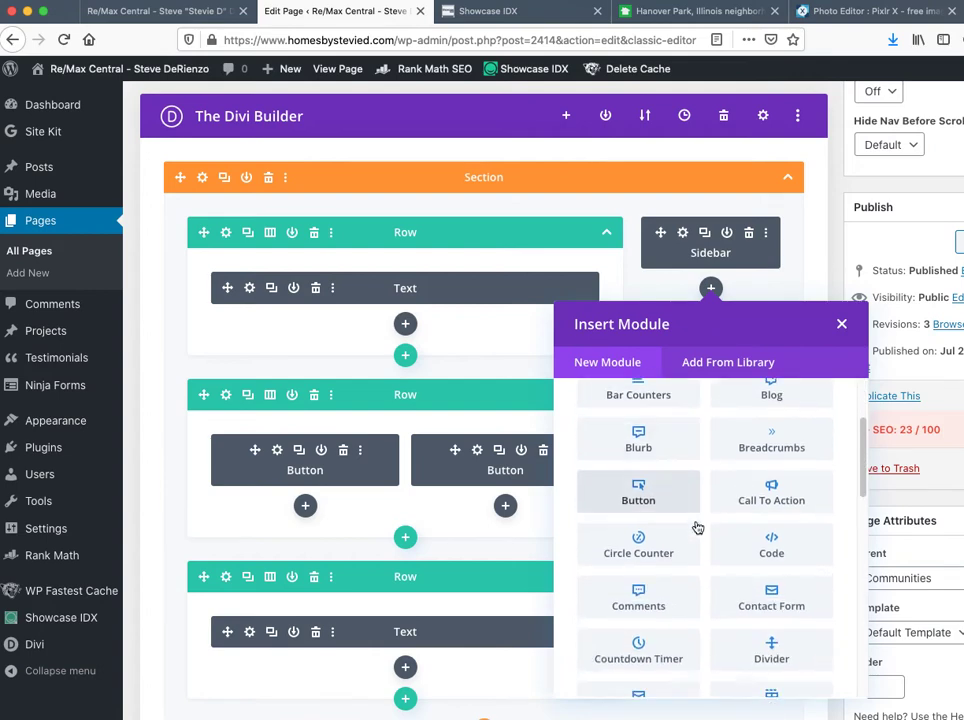
scroll(697, 527, down, 5)
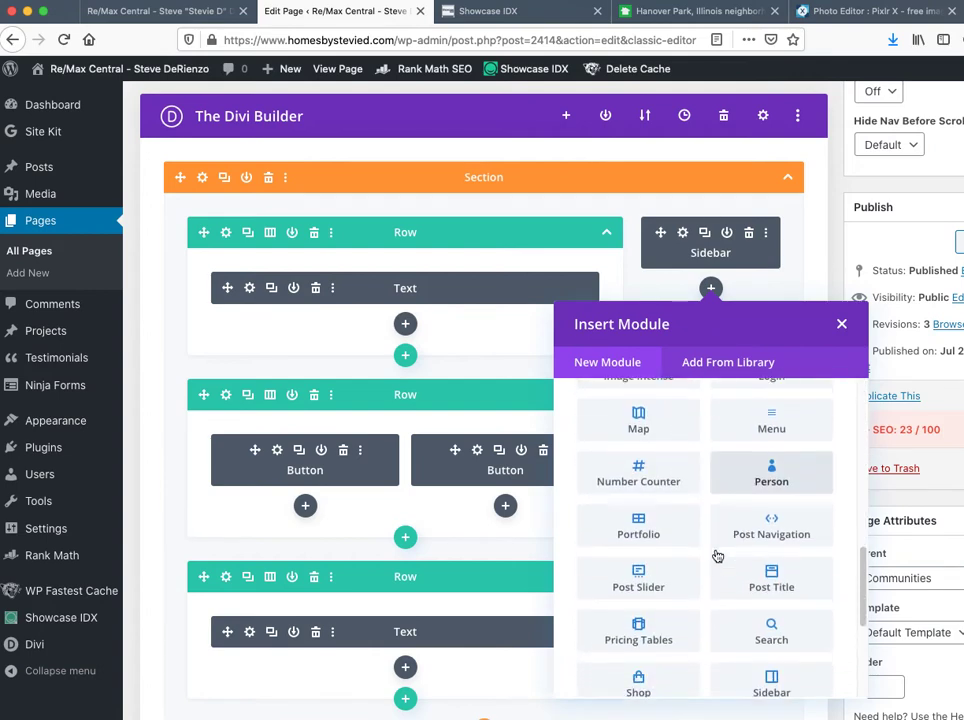
scroll(717, 555, down, 1)
click(738, 562)
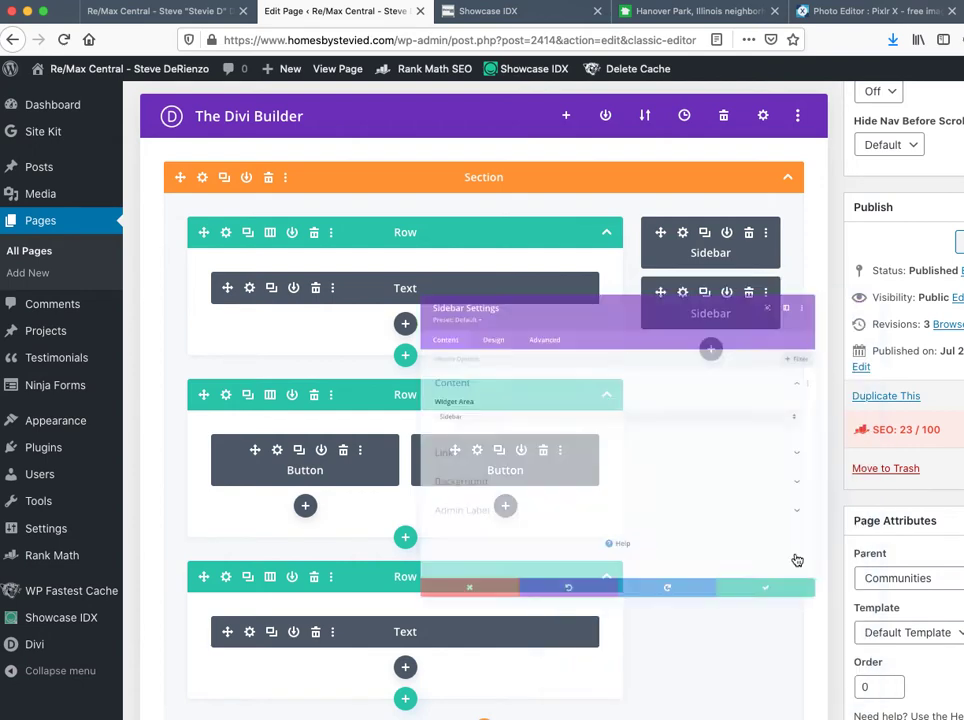
Step: Set the new Sidebar module's widget area to Hanover Park and save its settings
click(460, 400)
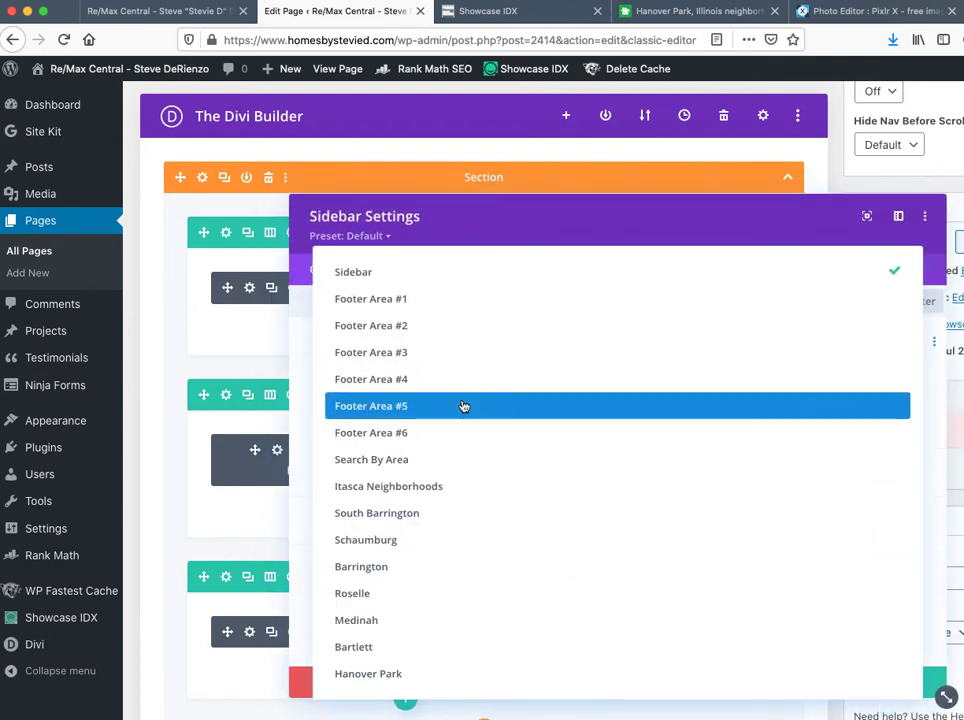
click(454, 674)
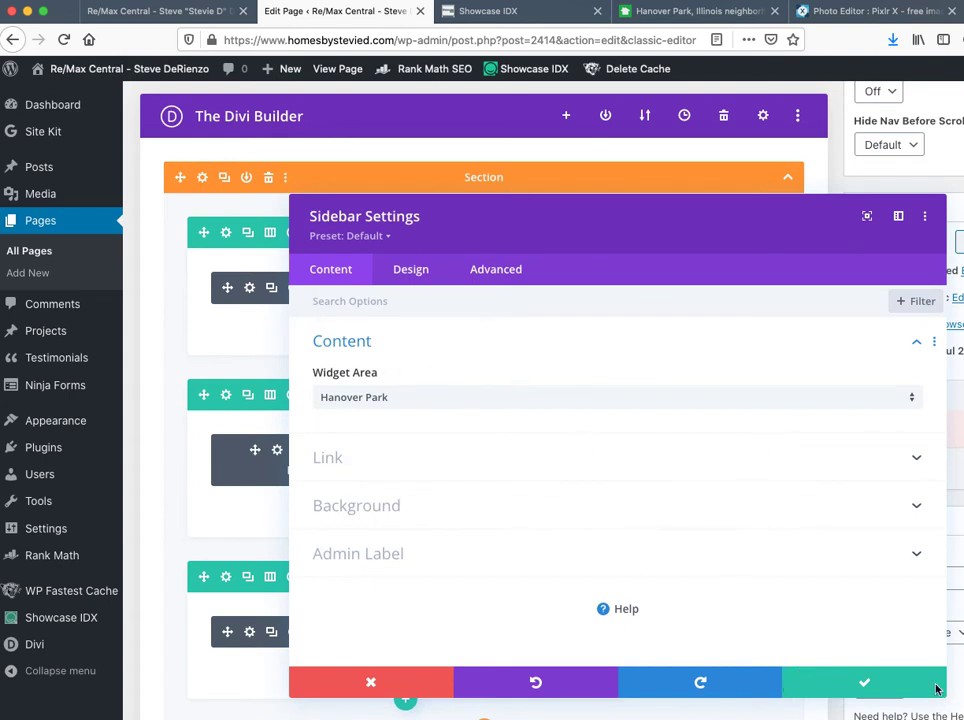
click(865, 690)
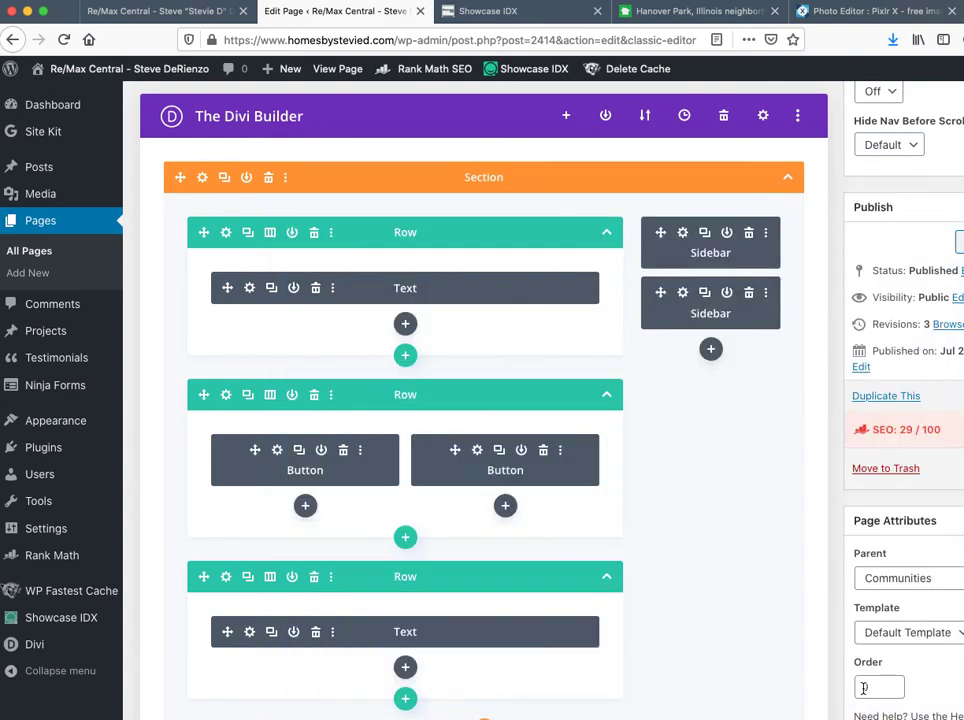
Step: Give the new Sidebar module the admin label "Hanover Park" and move it above the original Sidebar module
click(683, 293)
click(478, 558)
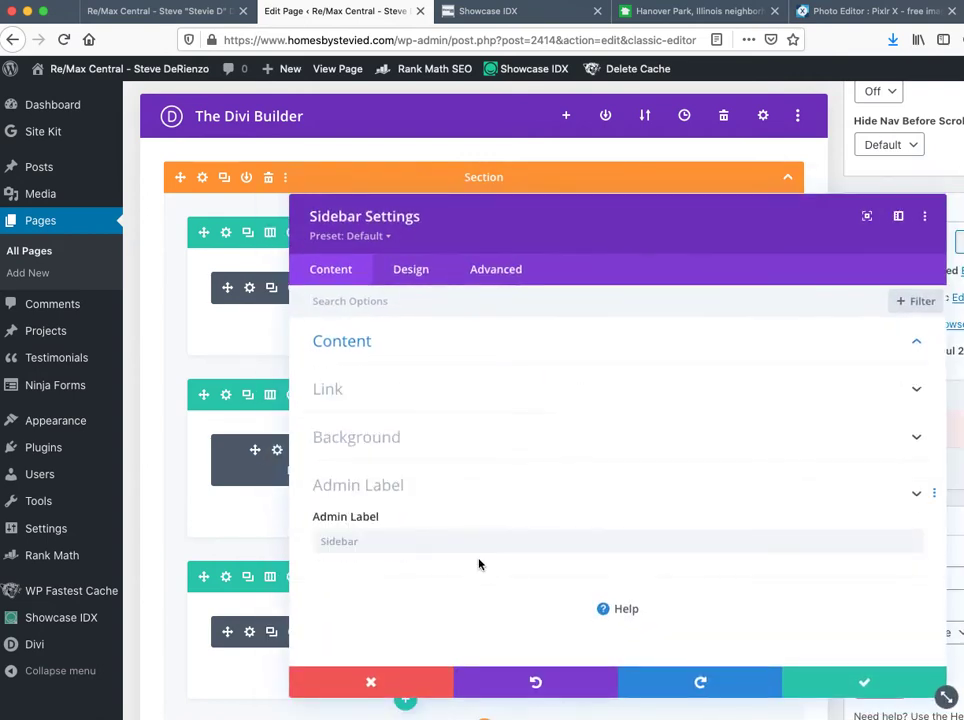
click(431, 552)
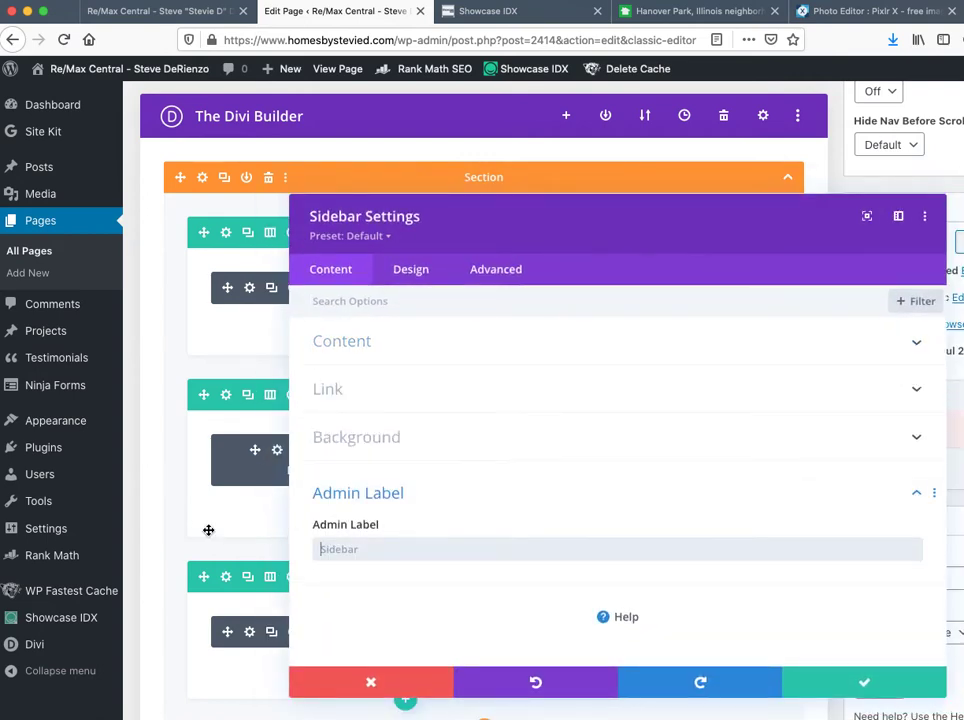
text(Hanover Park)
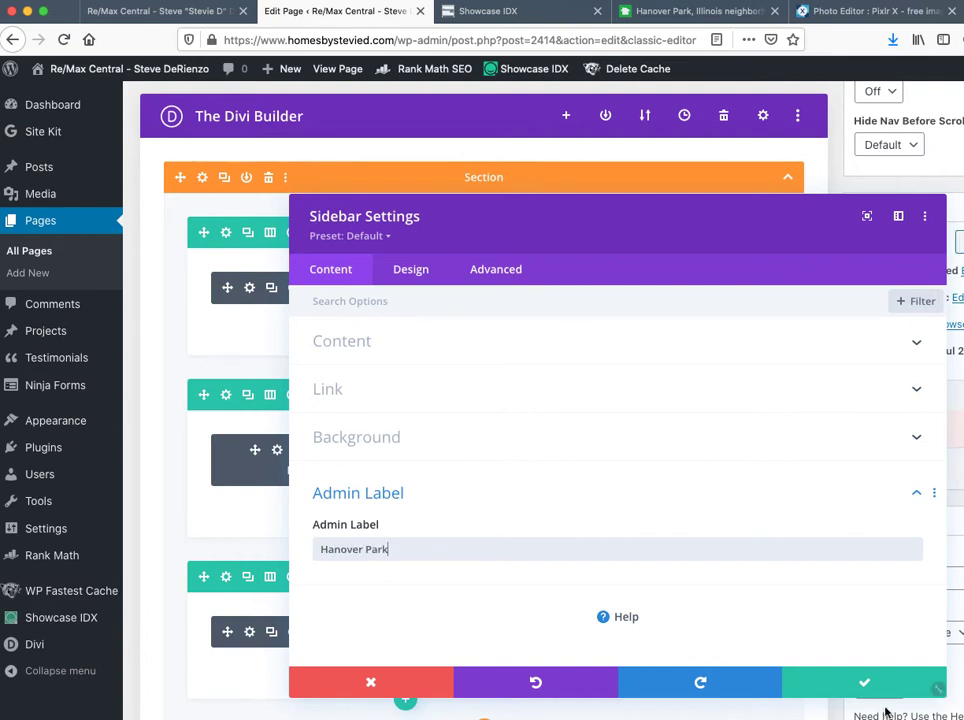
click(864, 682)
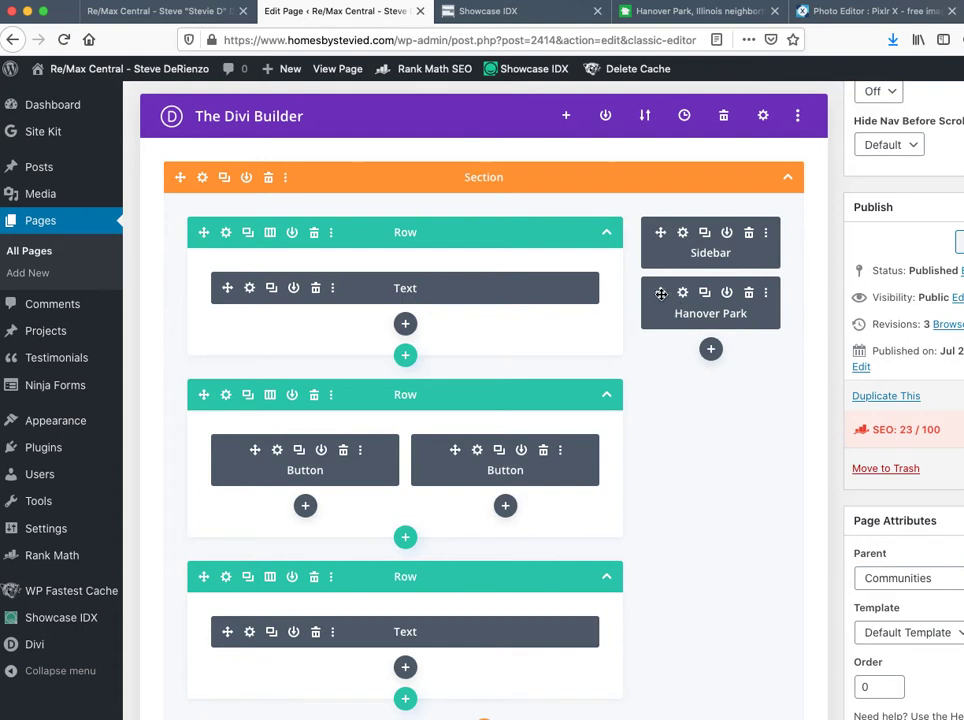
drag(661, 294, 661, 234)
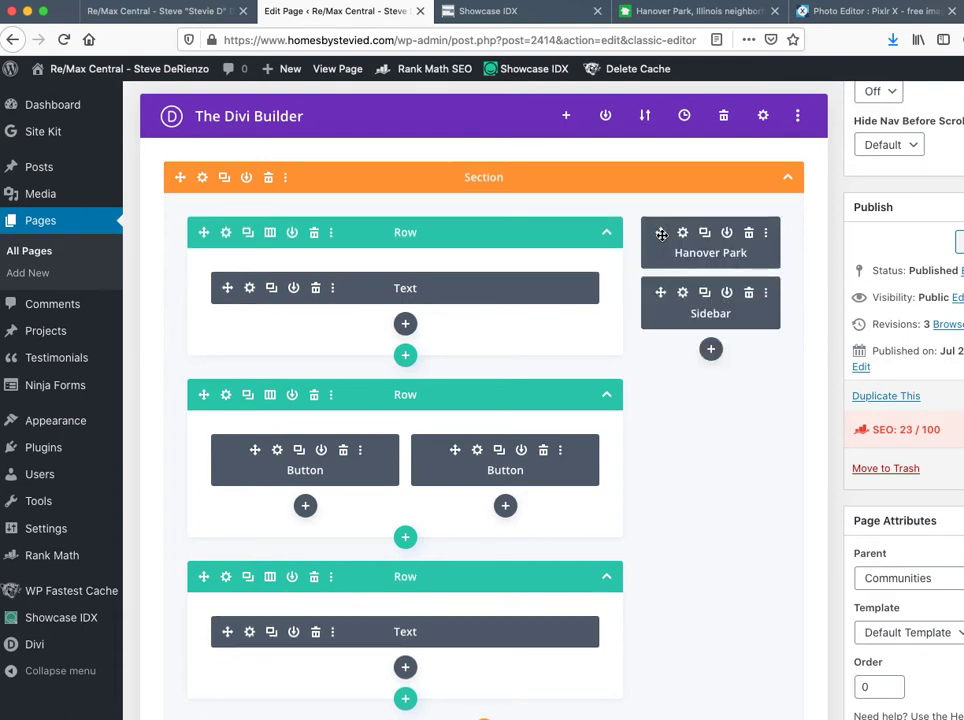
Step: Save the Hanover Park module to the Divi Library as a global item named "Hanover Park" in the Neighborhoods category
click(767, 234)
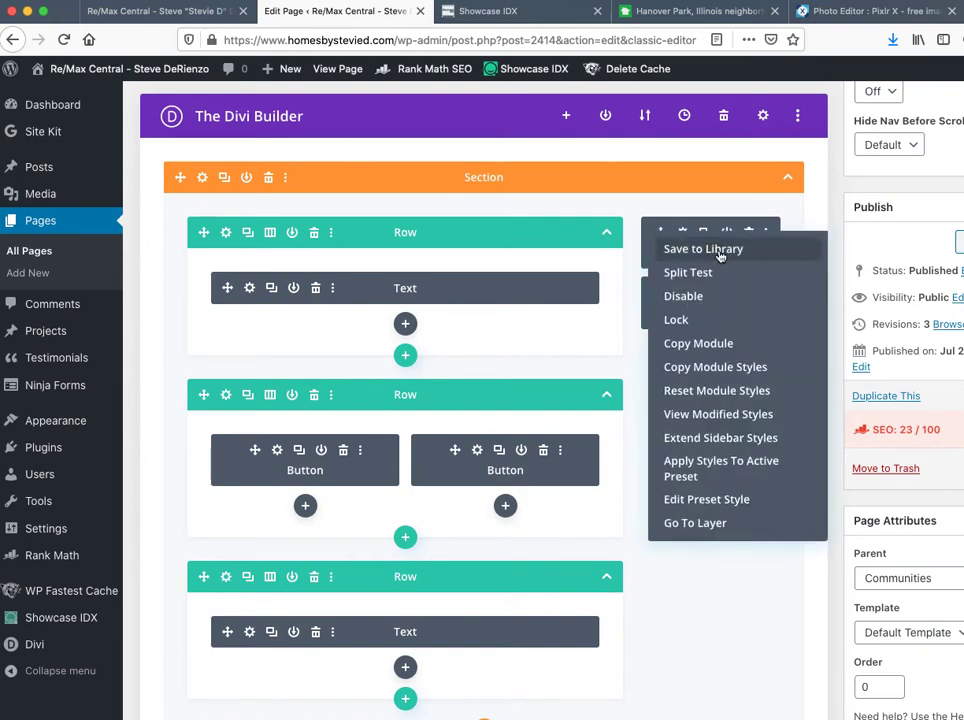
click(745, 249)
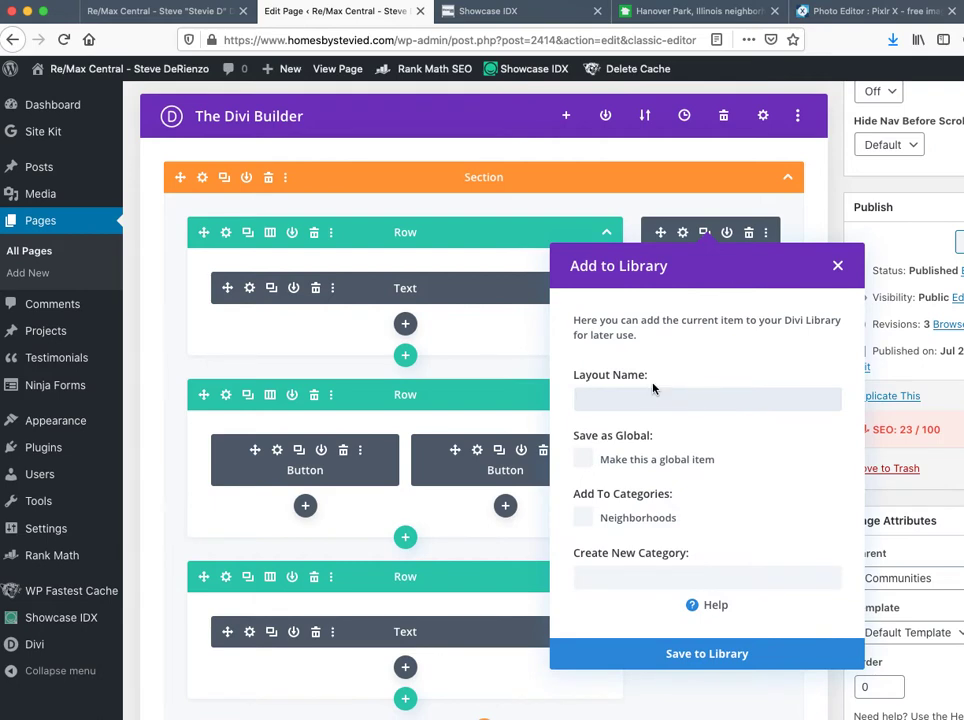
text(Hanover Park)
click(584, 462)
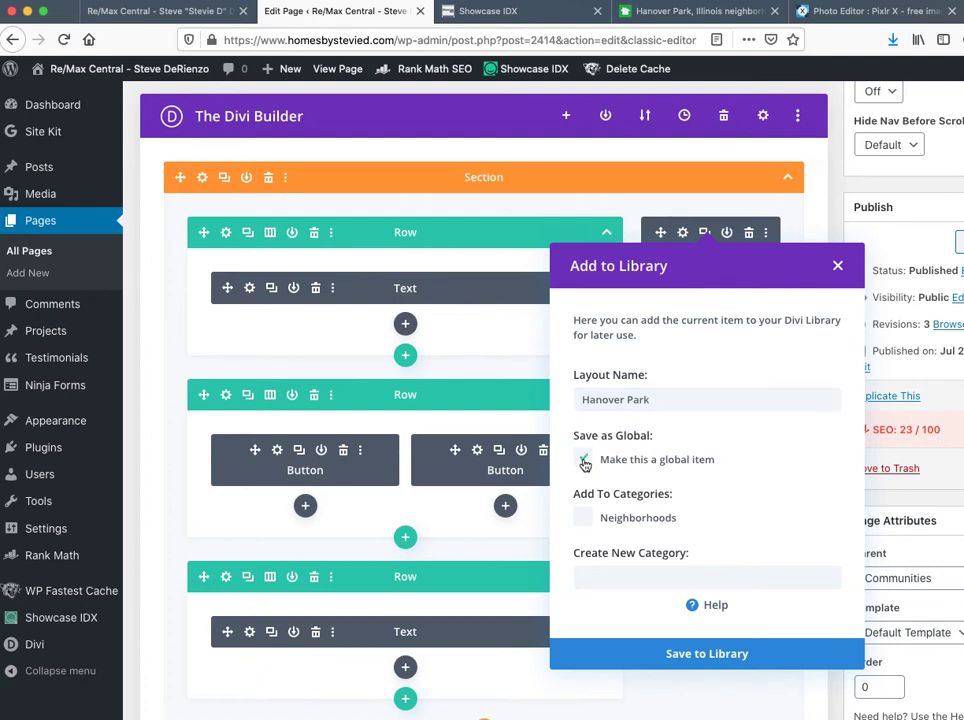
click(584, 517)
click(655, 655)
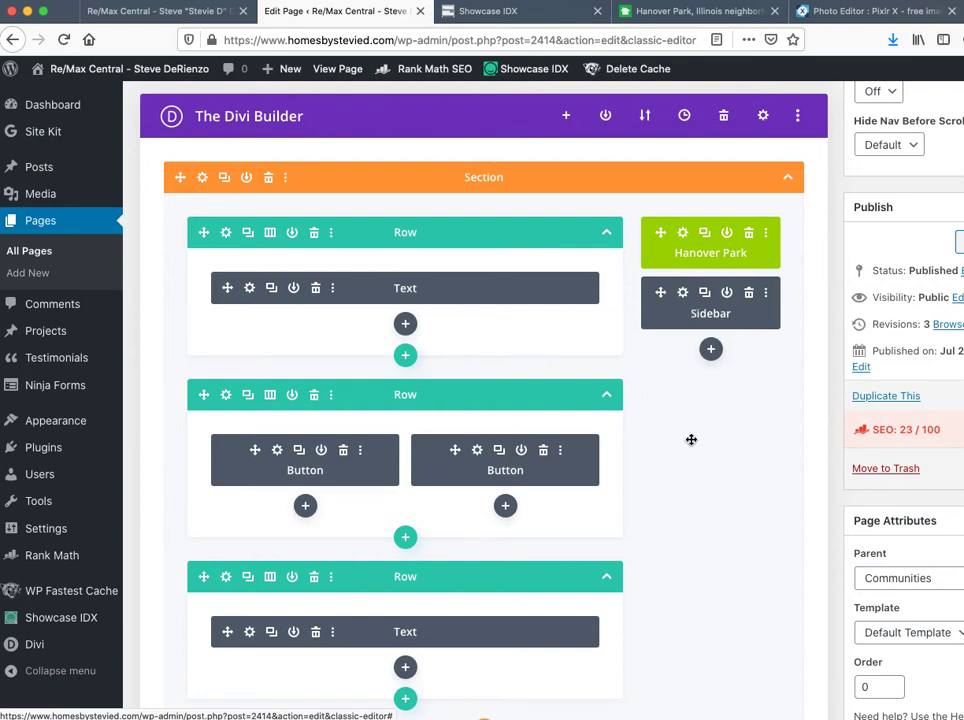
Step: Replace the Barrington focus keyword in Rank Math SEO with the page title, "Hanover Park Homes for Sale"
scroll(691, 440, down, 5)
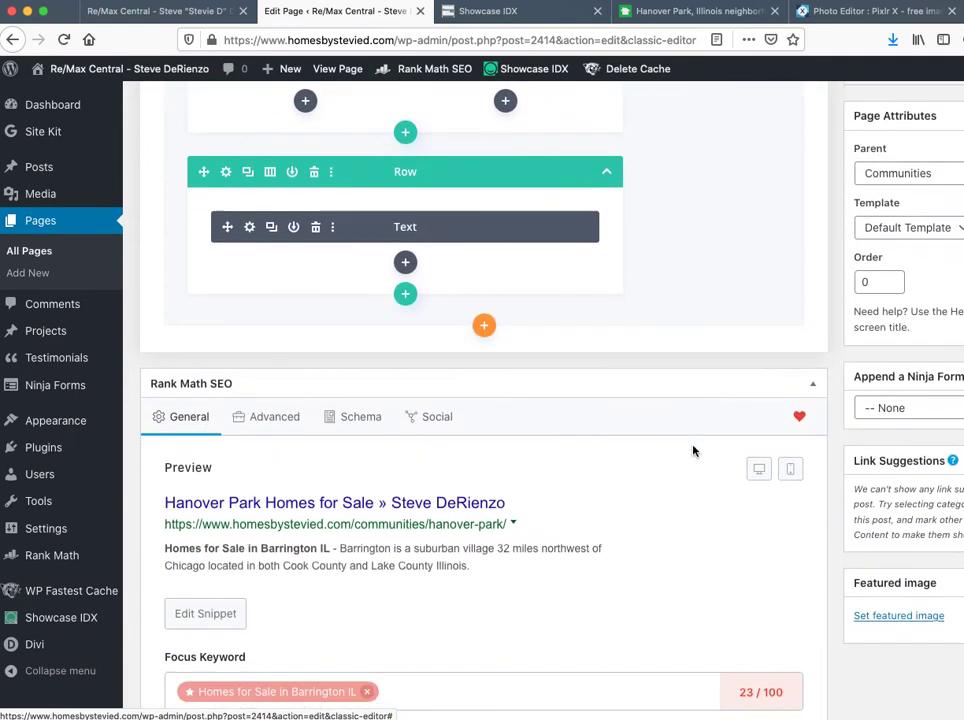
scroll(693, 451, down, 2)
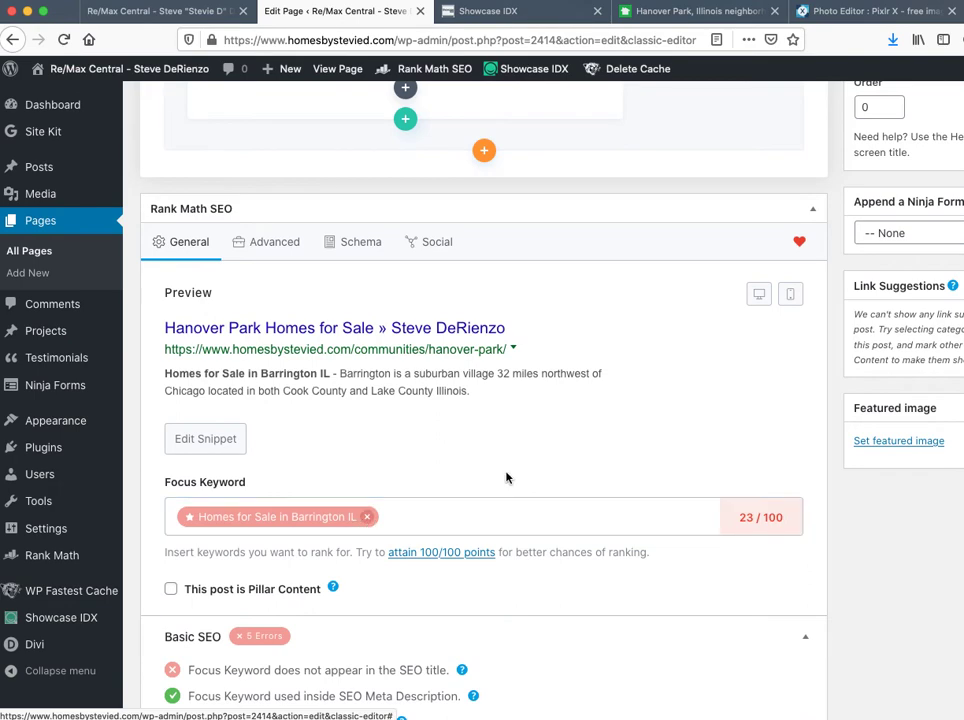
scroll(420, 360, up, 8)
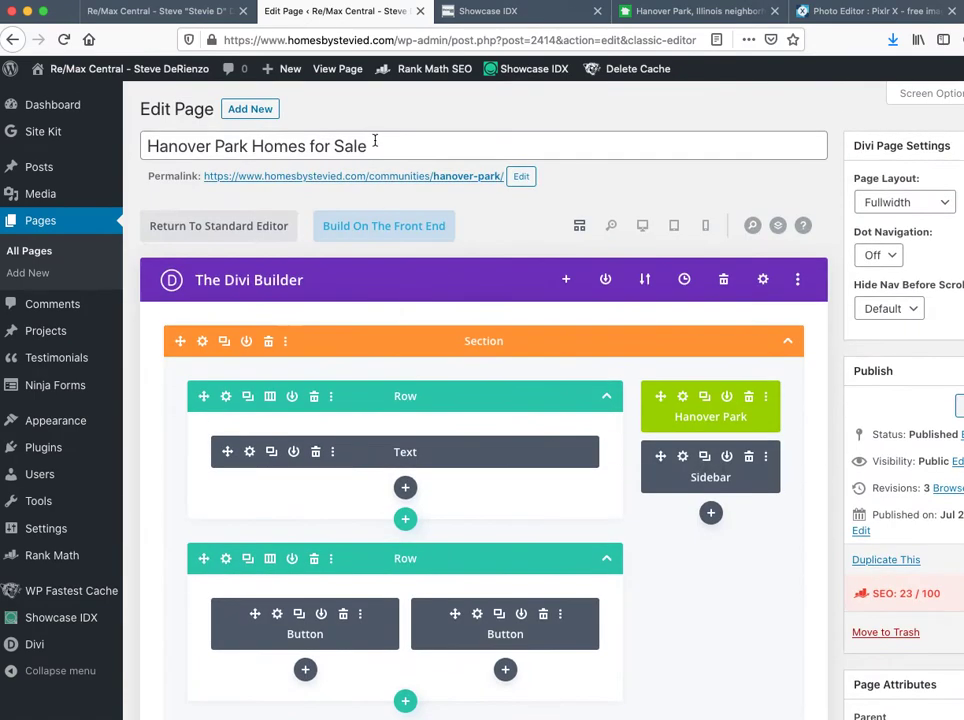
drag(375, 141, 67, 96)
key(ctrl+c)
mouse_move(90, 133)
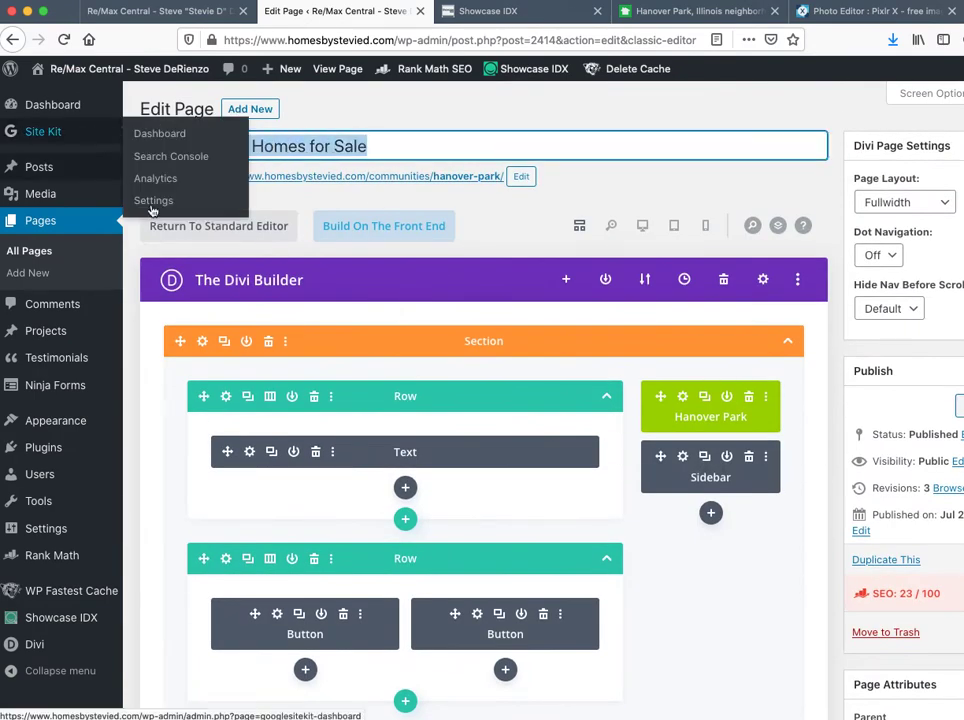
scroll(344, 446, down, 7)
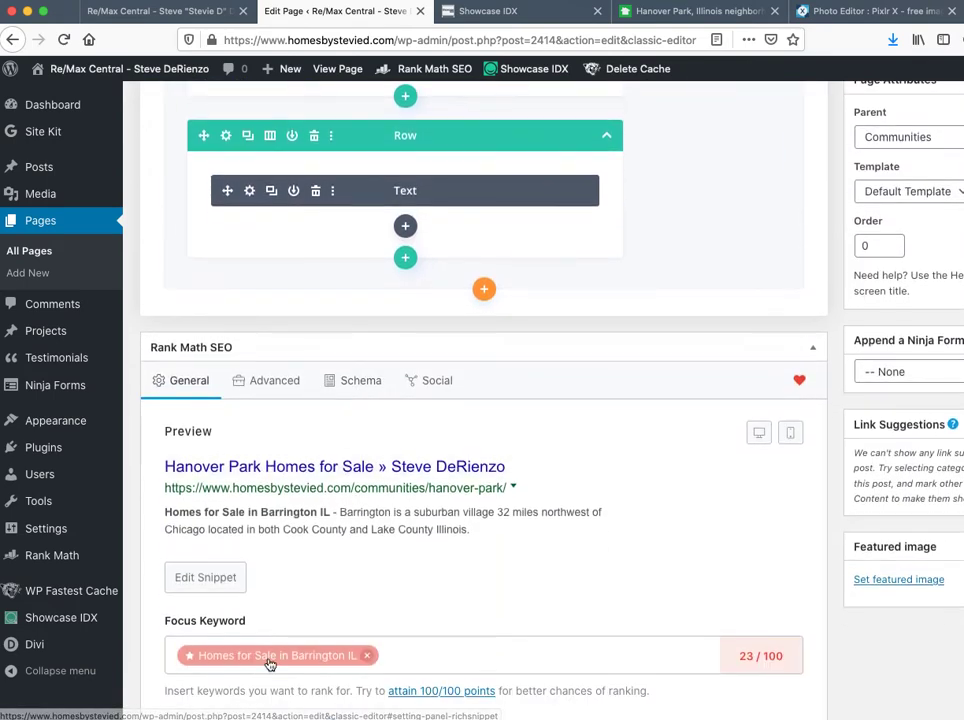
click(367, 655)
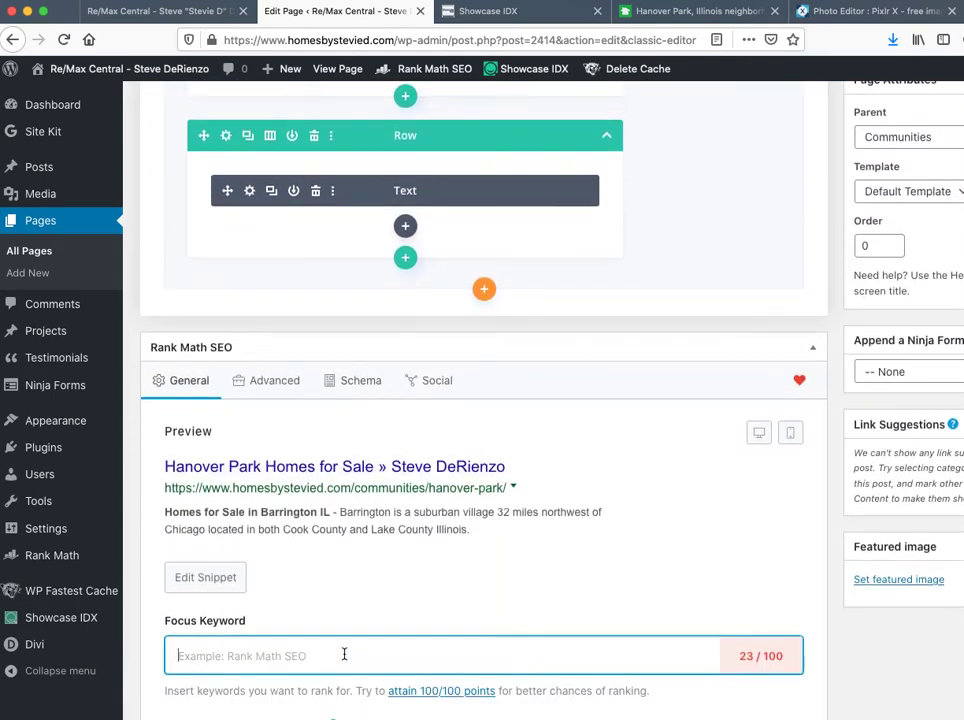
key(ctrl+v)
key(Return)
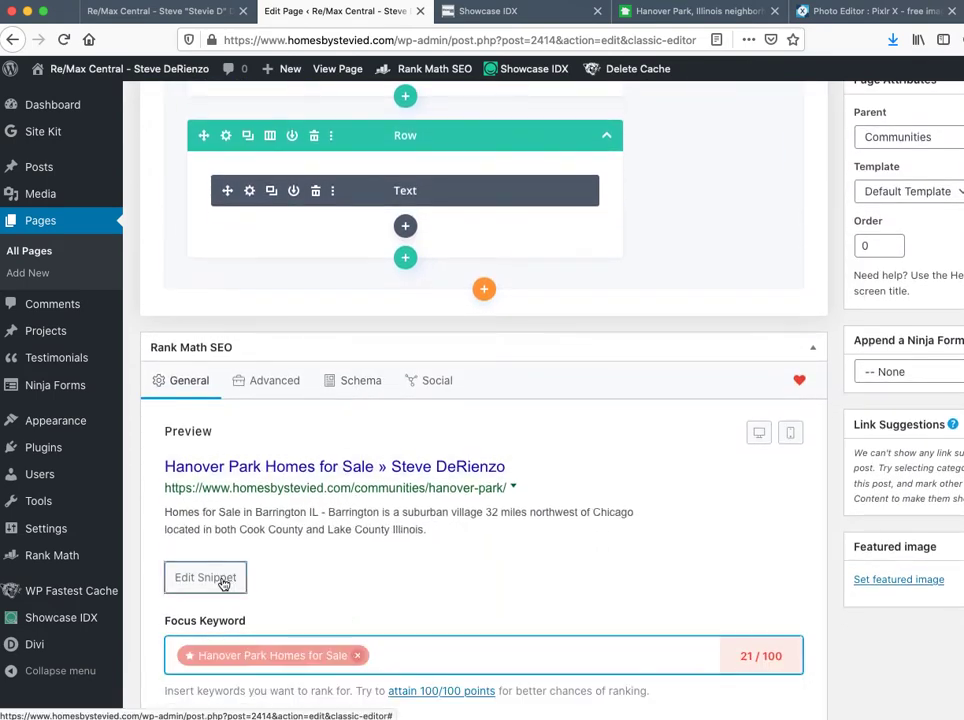
Step: Replace the Barrington description in the Rank Math snippet with "Hanover Park Homes for Sale"
click(205, 578)
scroll(346, 590, down, 4)
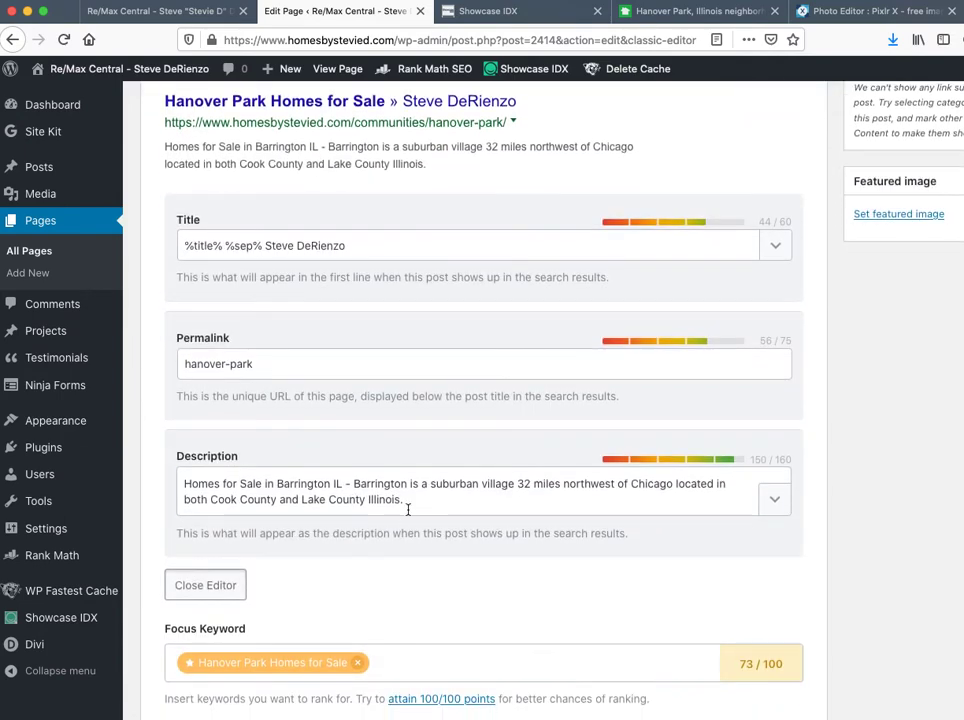
drag(408, 510, 169, 462)
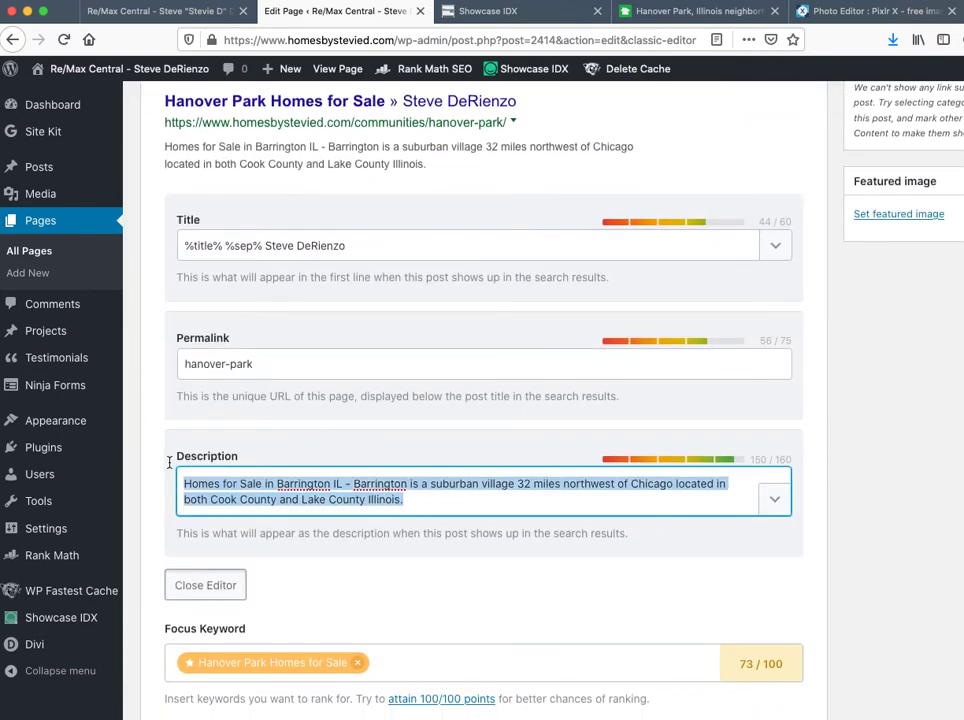
key(ctrl+v)
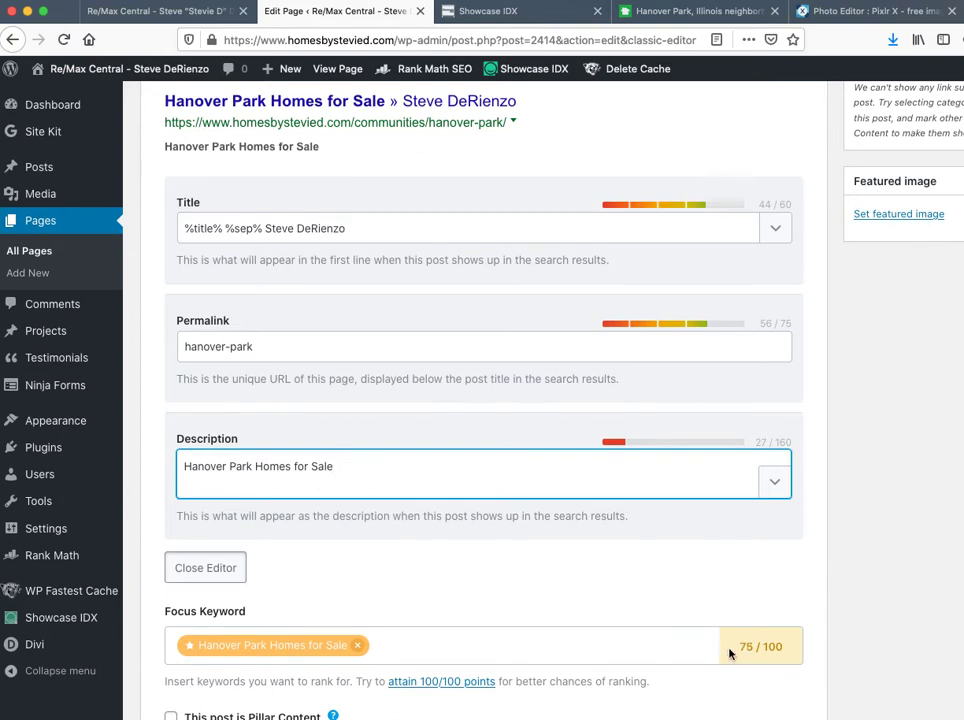
scroll(822, 613, up, 5)
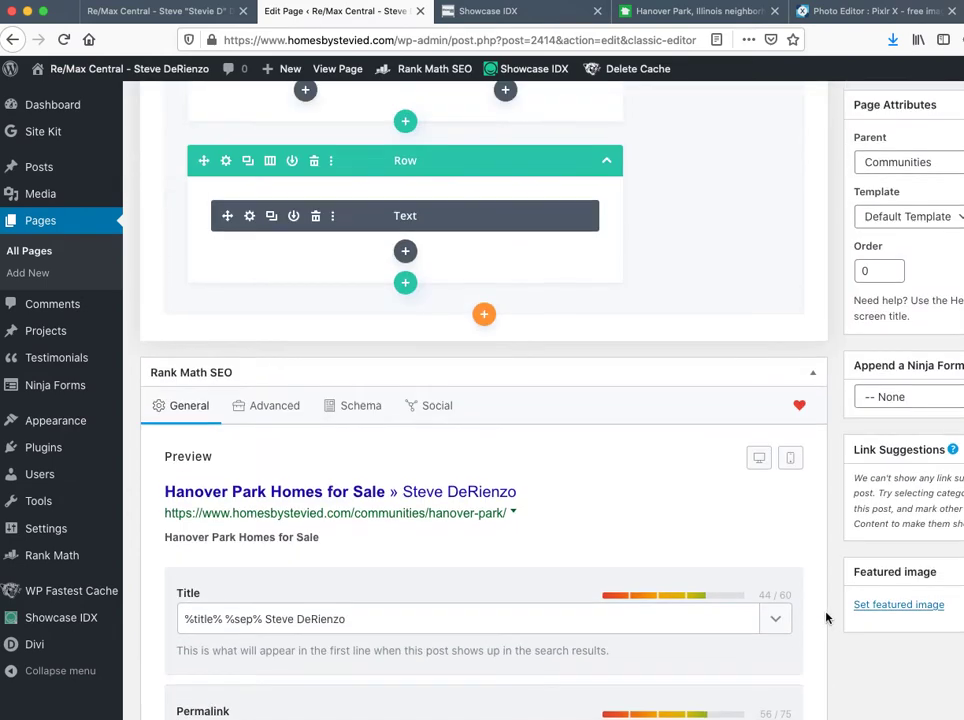
scroll(826, 617, up, 5)
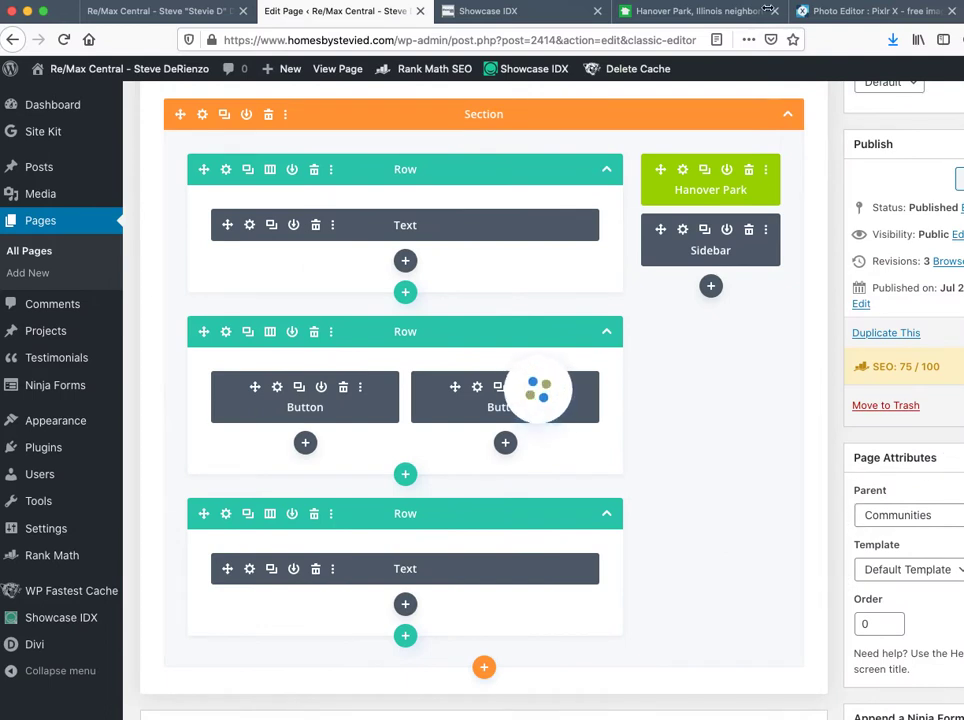
Step: Switch to Showcase IDX and start a new hotsheet named "Hanover Park" with the List display option
click(518, 12)
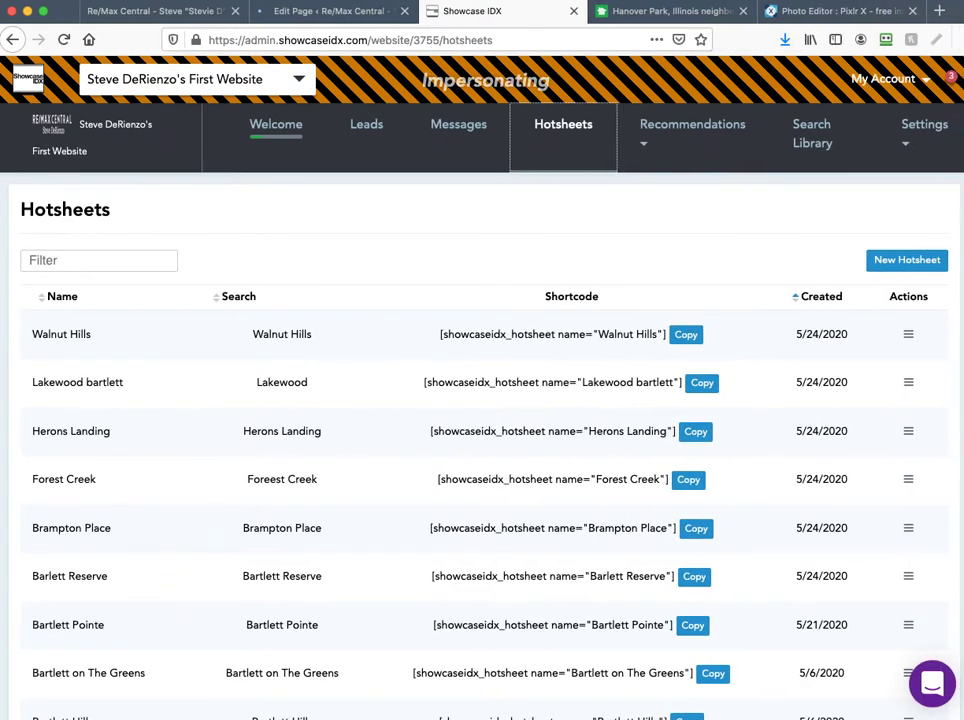
click(913, 261)
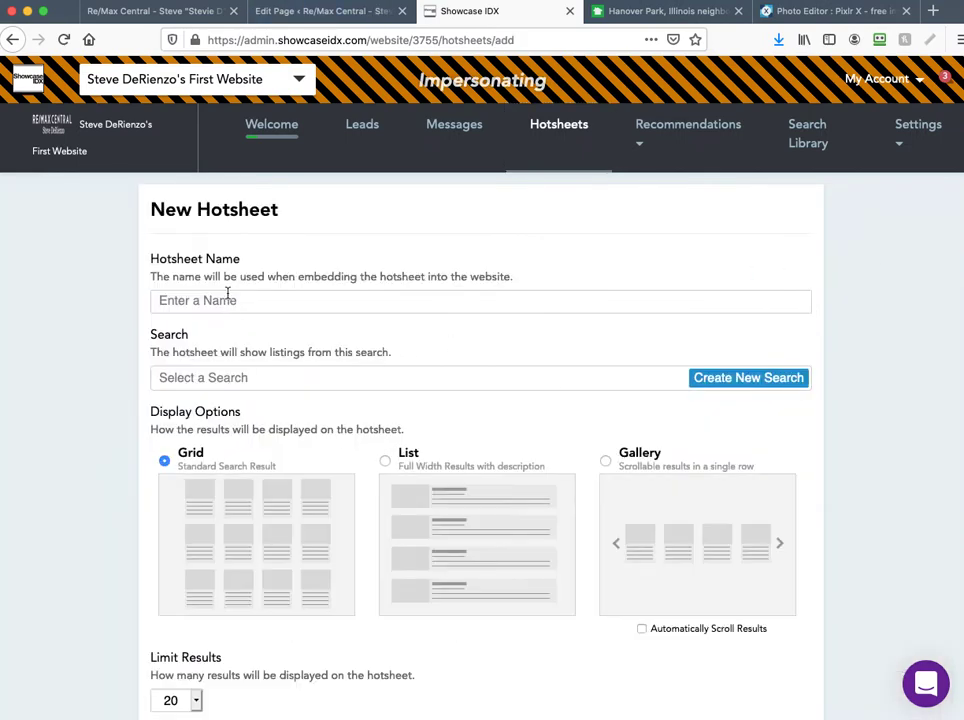
click(228, 300)
text(Hanove)
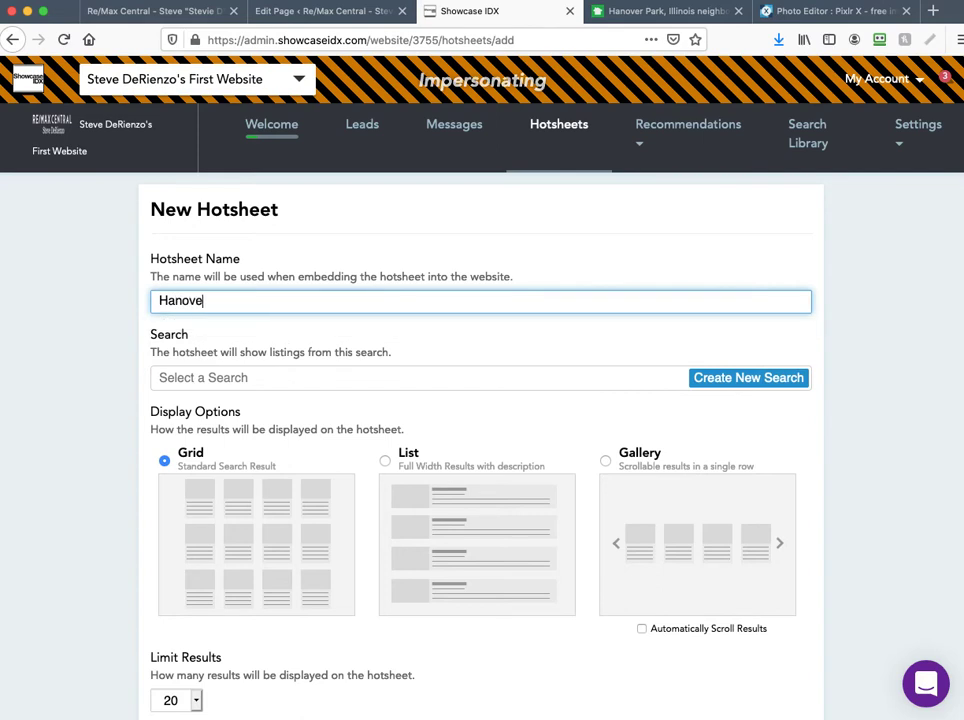
text(r Park)
click(386, 461)
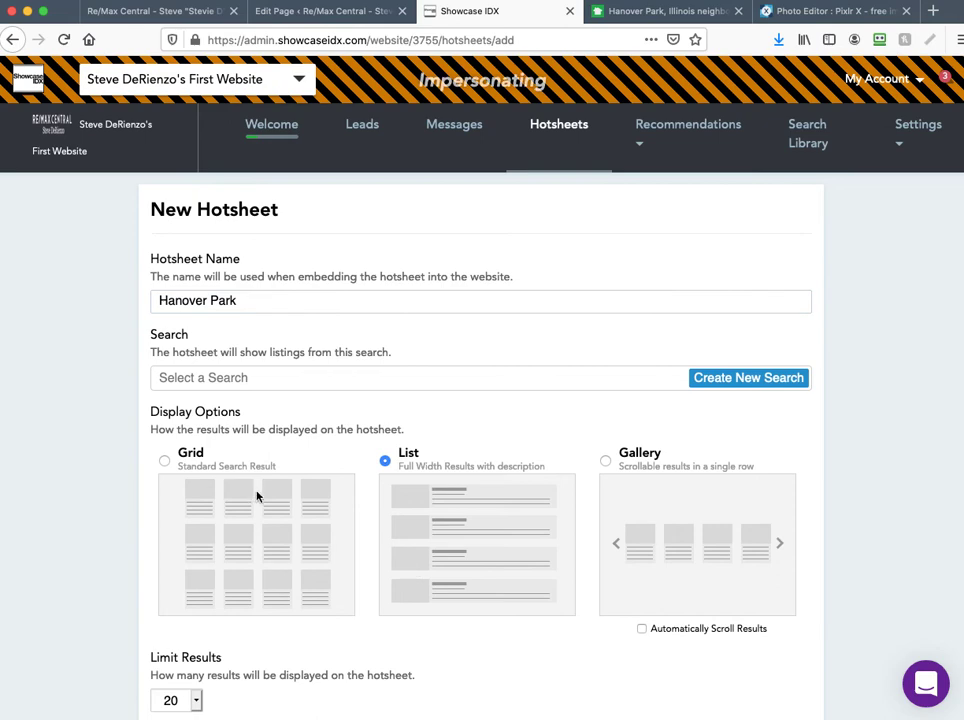
Step: Limit the hotsheet to 60 results and include the search map
scroll(278, 524, down, 1)
scroll(278, 524, down, 3)
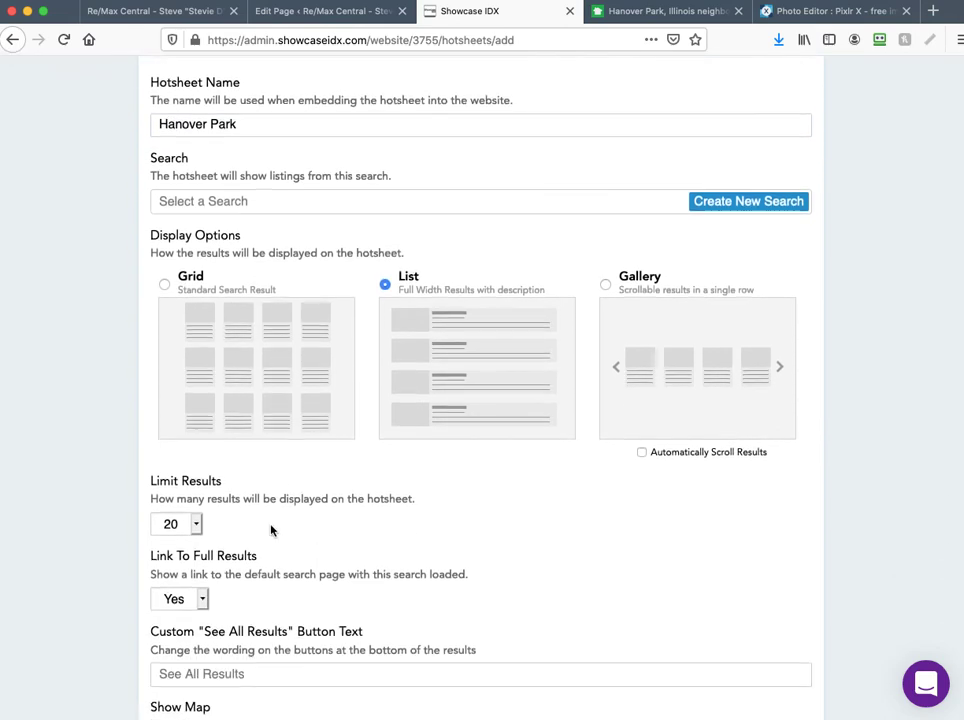
click(197, 523)
click(193, 540)
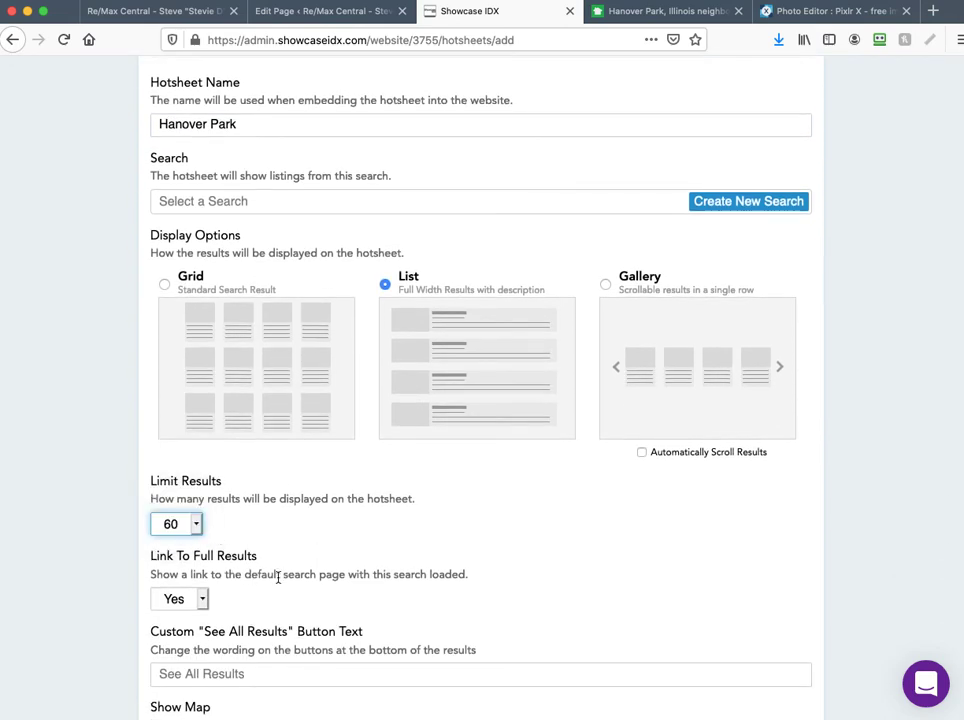
scroll(278, 577, down, 2)
click(202, 662)
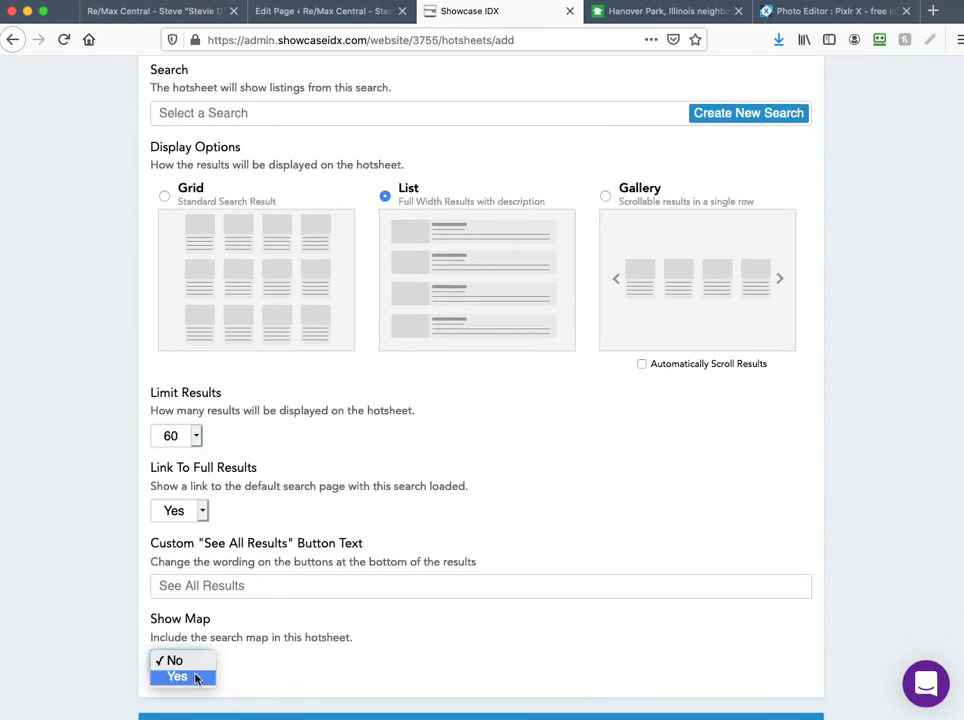
click(194, 678)
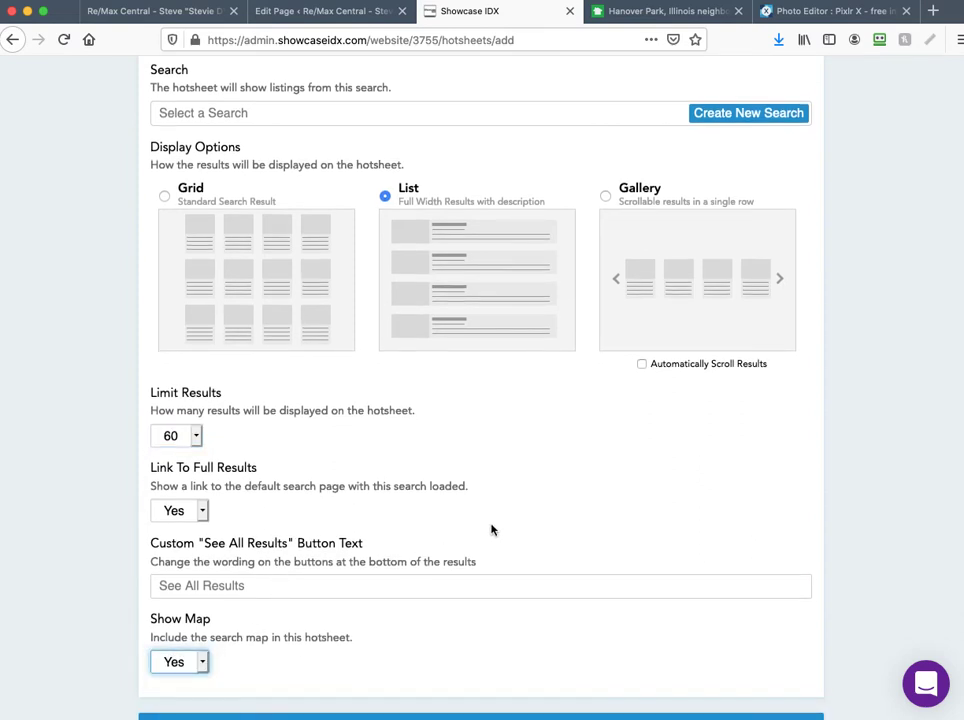
Step: Look through the saved searches available to the hotsheet for a Hanover Park one
scroll(490, 460, up, 4)
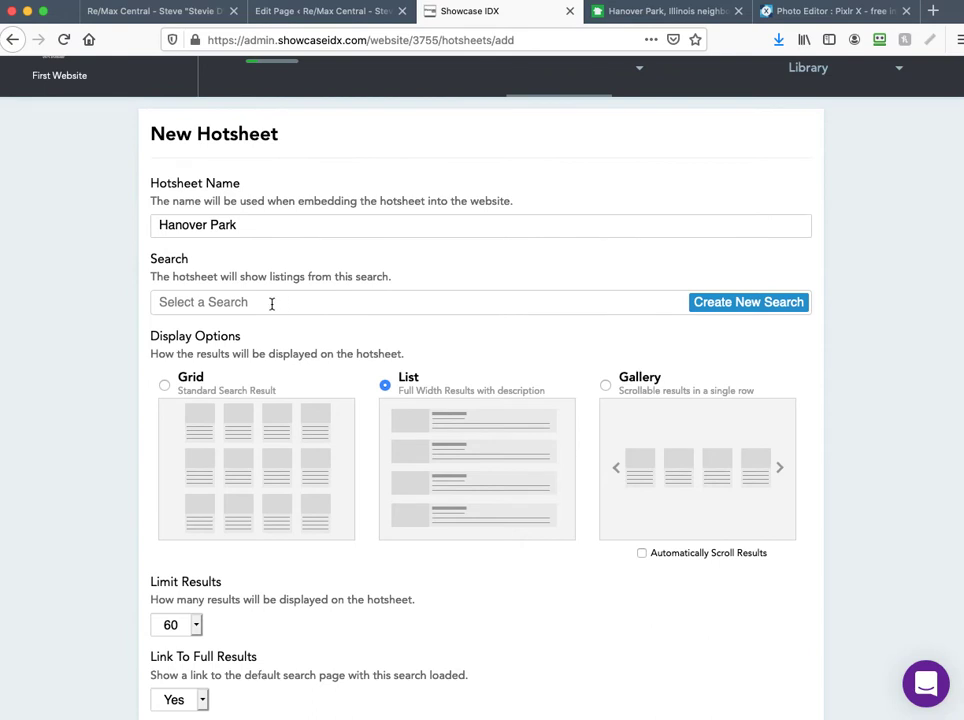
click(173, 301)
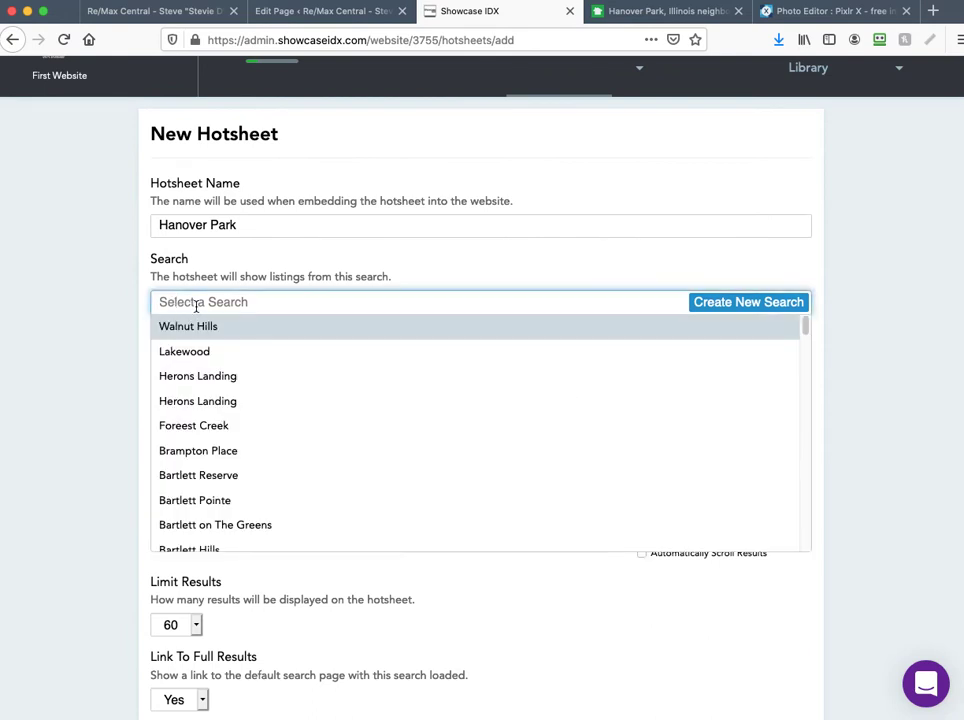
scroll(223, 423, down, 8)
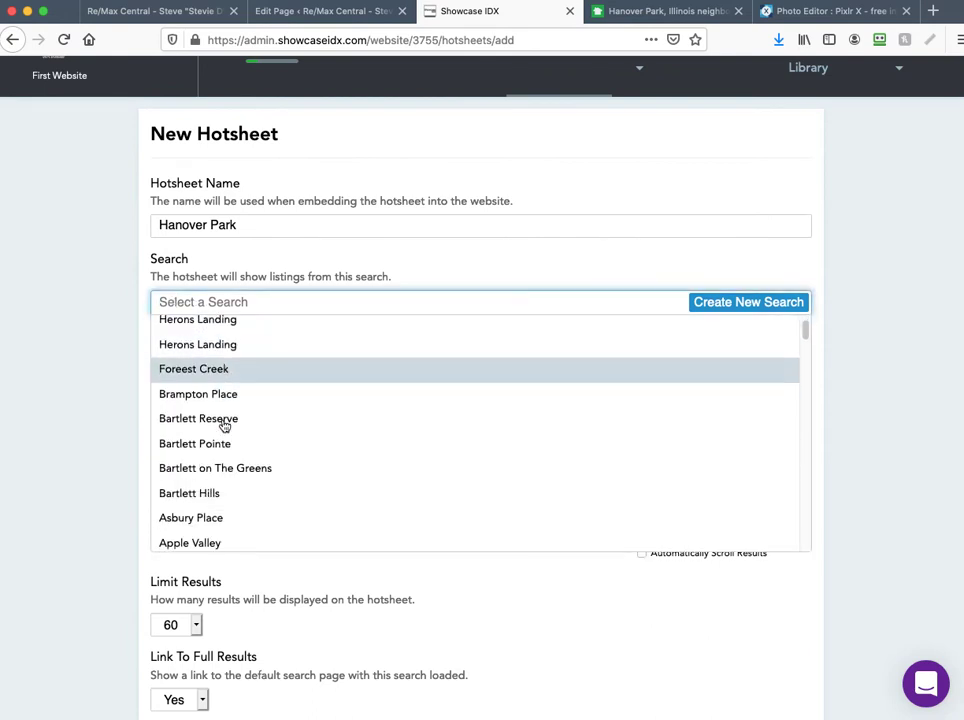
scroll(240, 445, down, 10)
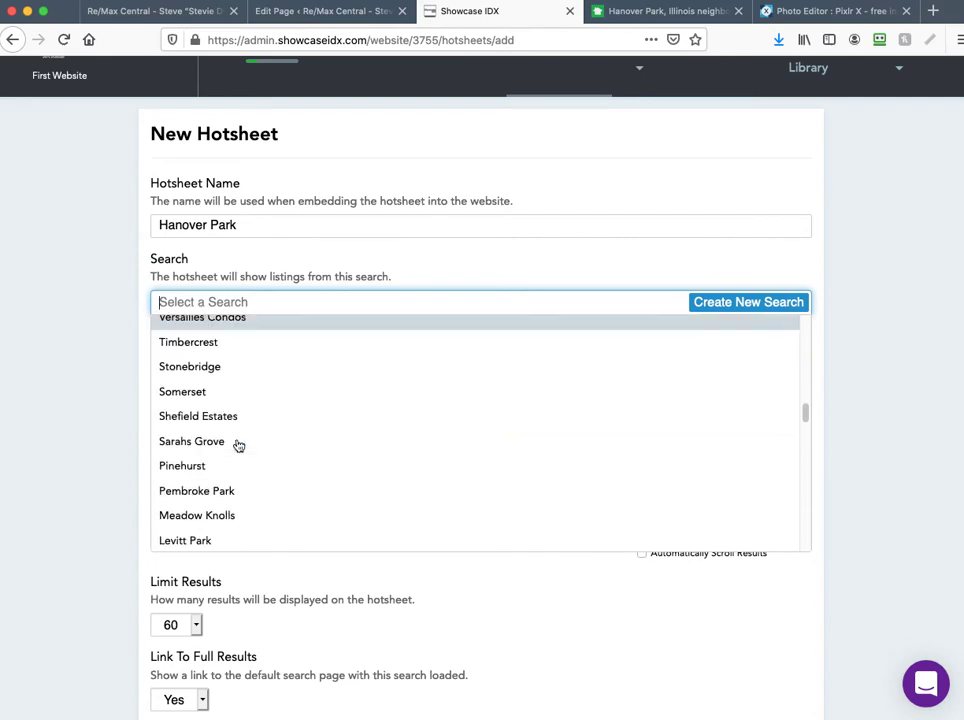
scroll(240, 447, up, 4)
scroll(240, 447, up, 14)
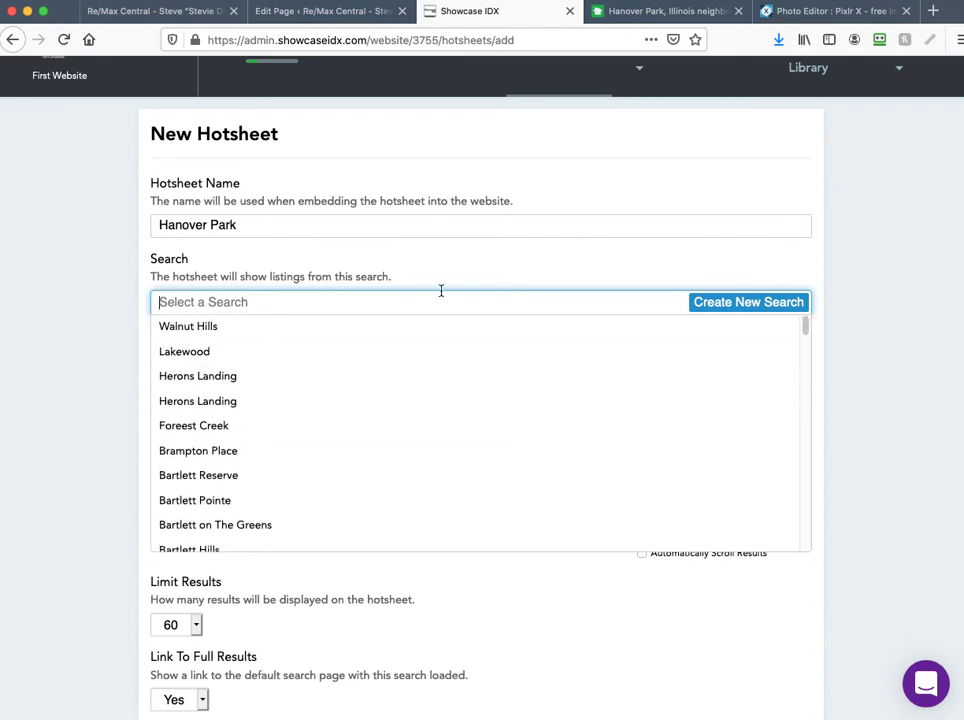
click(458, 254)
scroll(868, 228, up, 2)
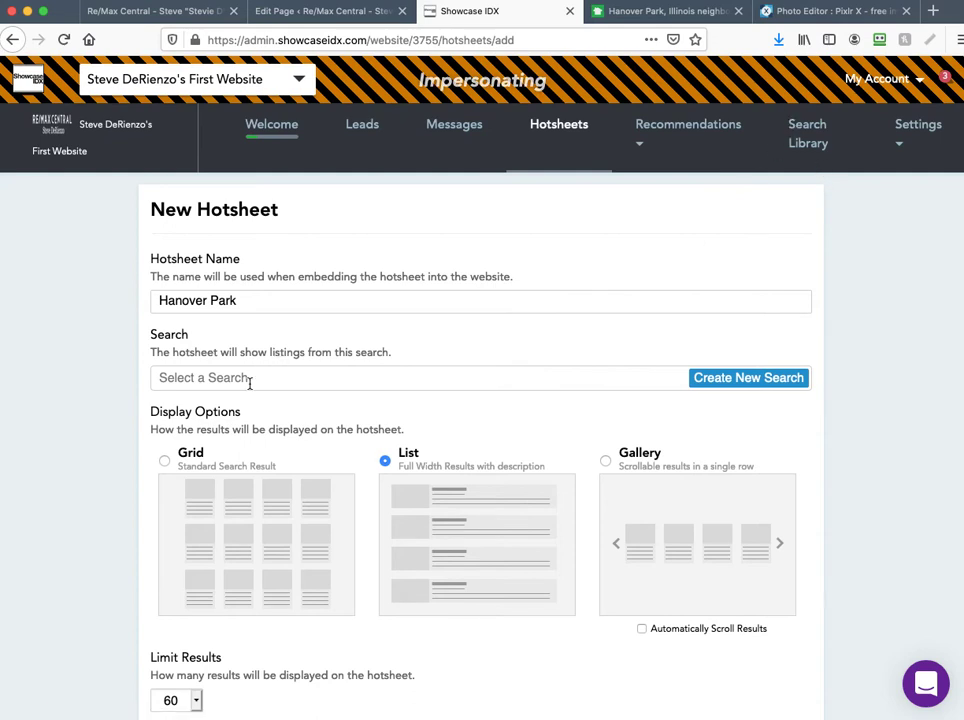
Step: Create a new streamlined search named "Hanover Park" filtered to the city Hanover Park, IL
click(715, 379)
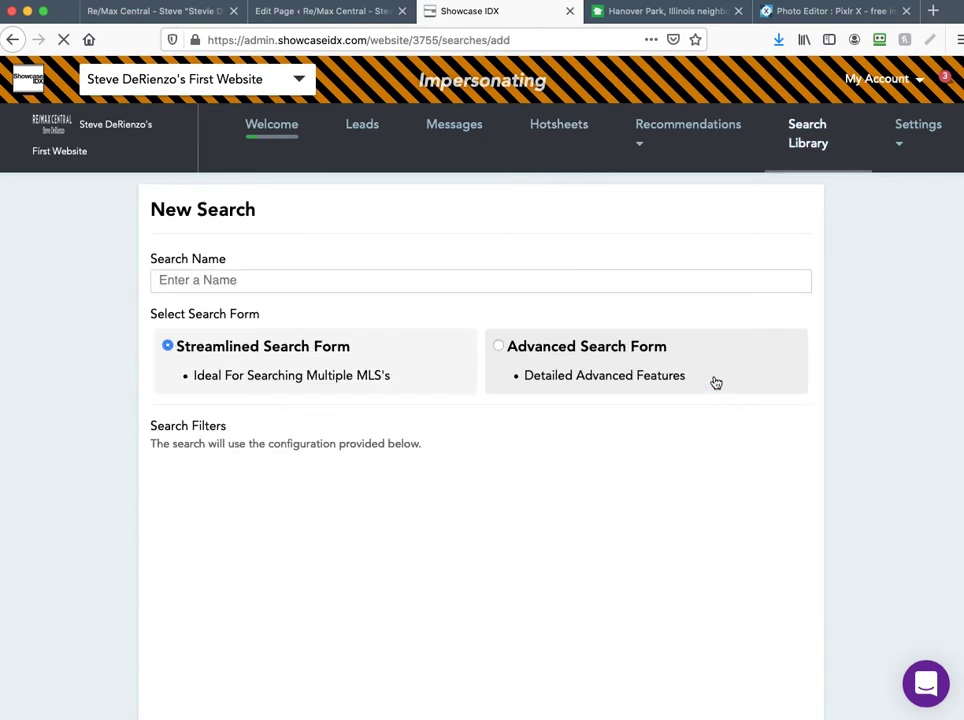
click(241, 279)
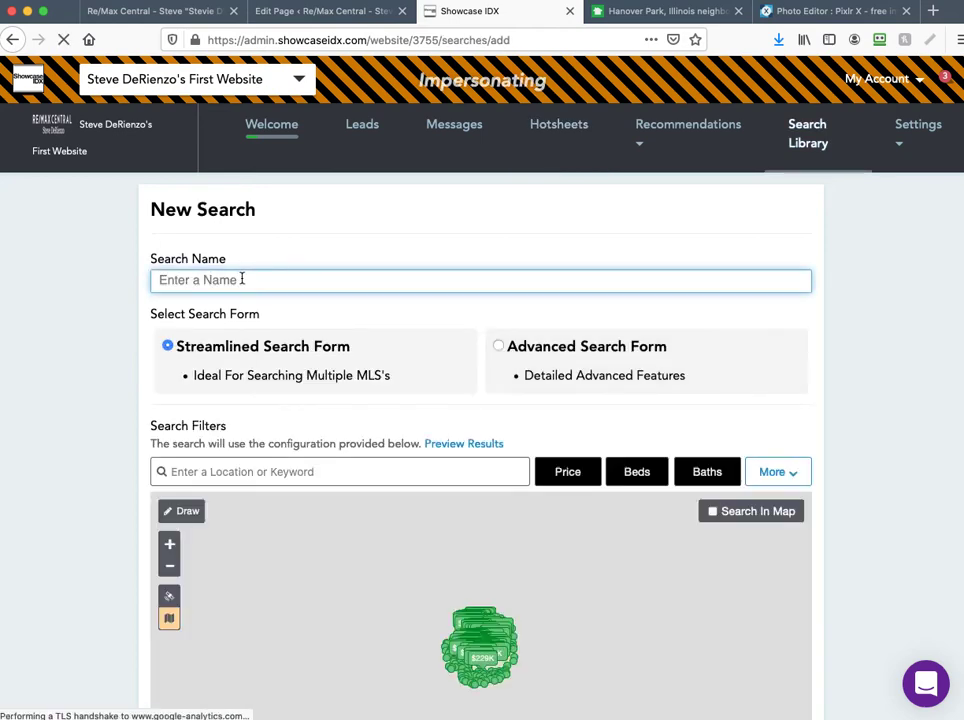
text(Hanover Park)
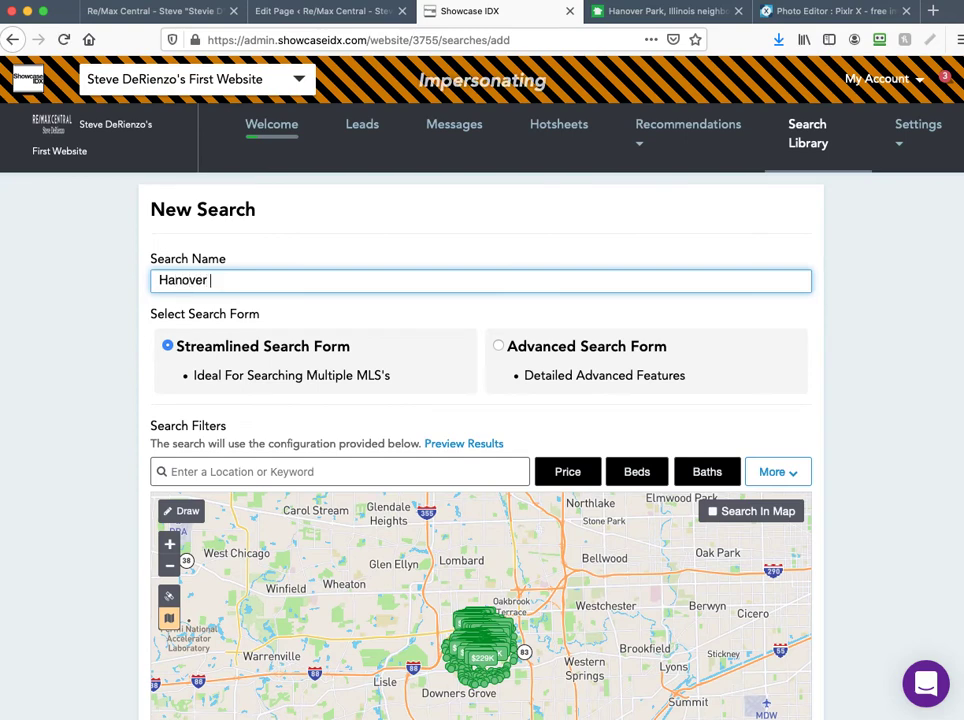
click(247, 470)
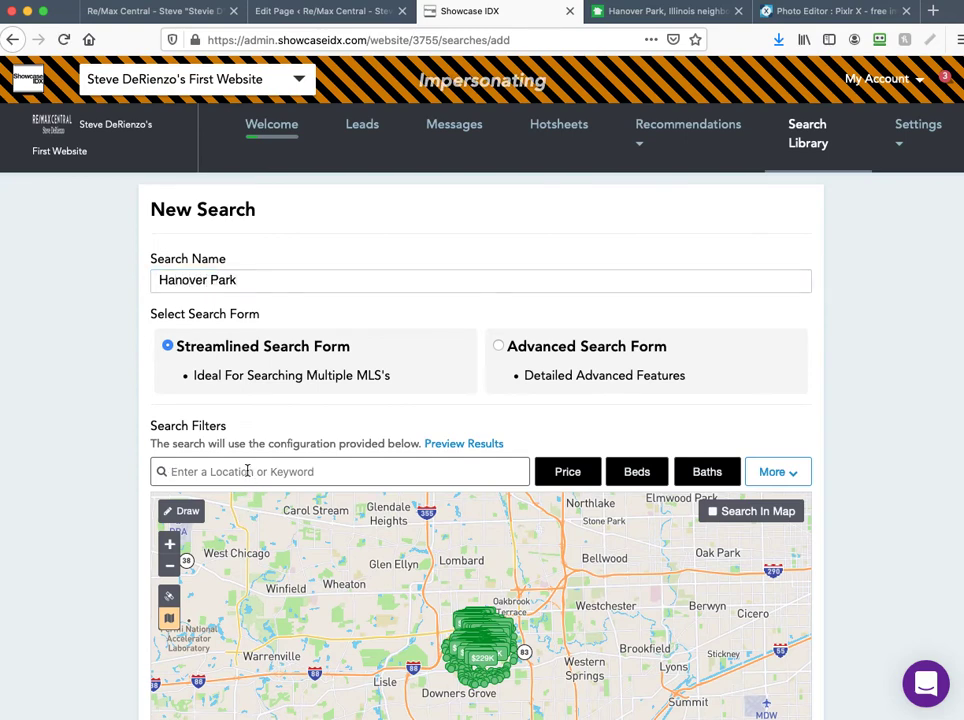
text(Han)
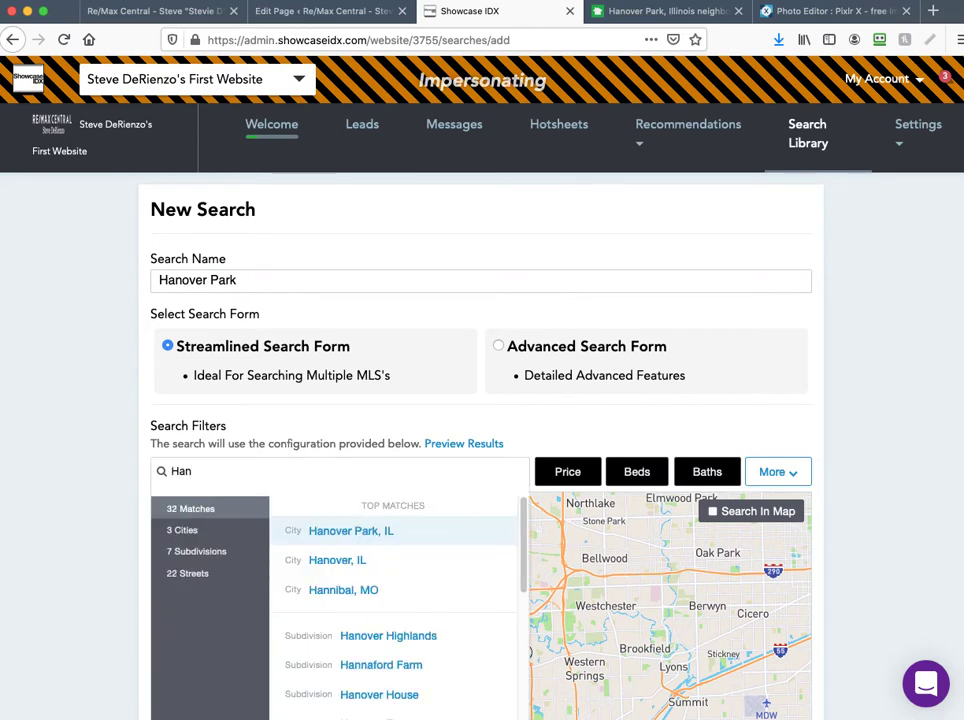
click(345, 535)
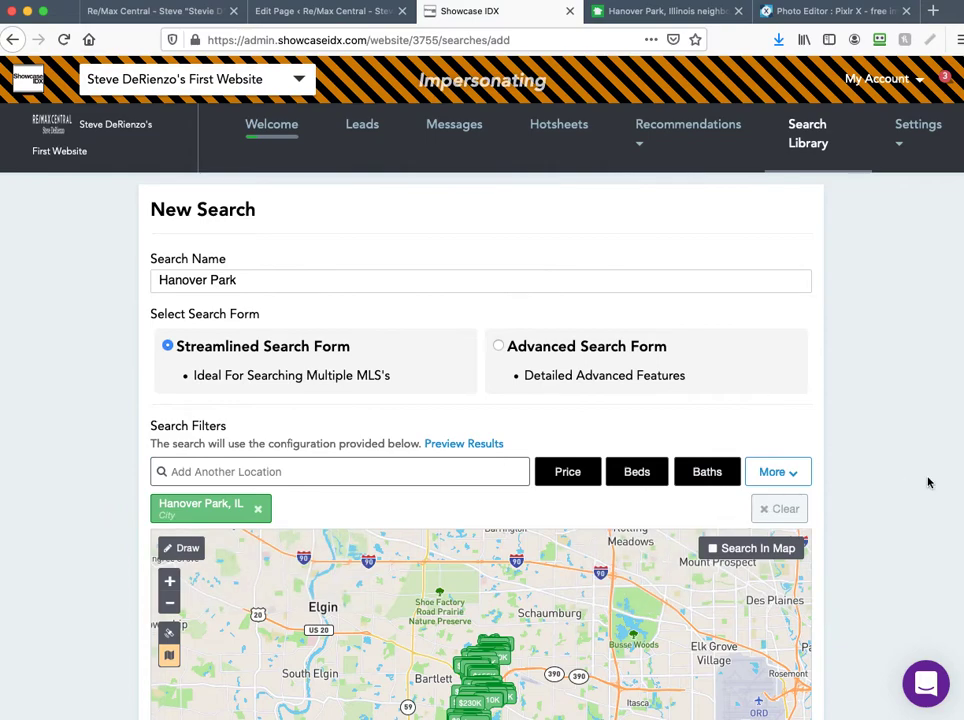
Step: Examine the search's mapped listings and its additional property filters
scroll(926, 484, down, 2)
scroll(924, 488, down, 5)
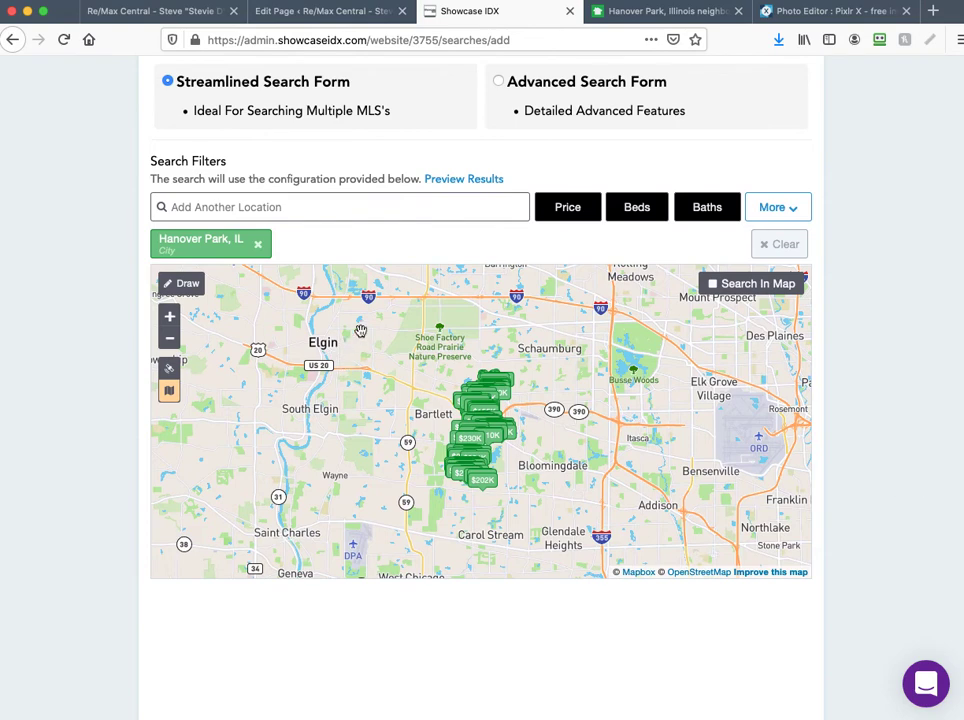
click(777, 212)
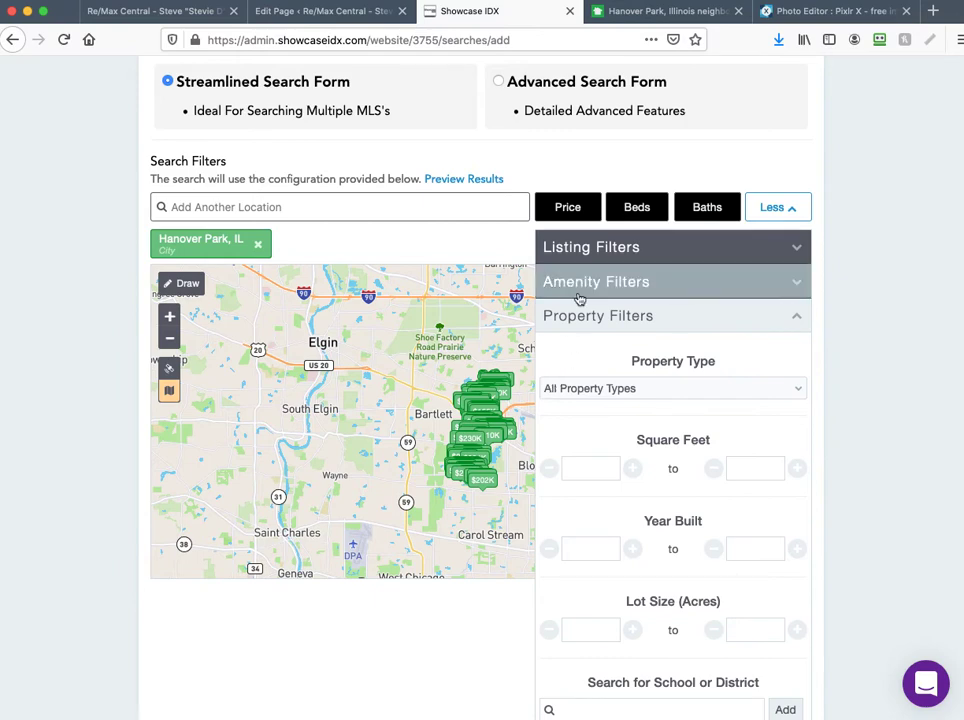
scroll(594, 475, down, 2)
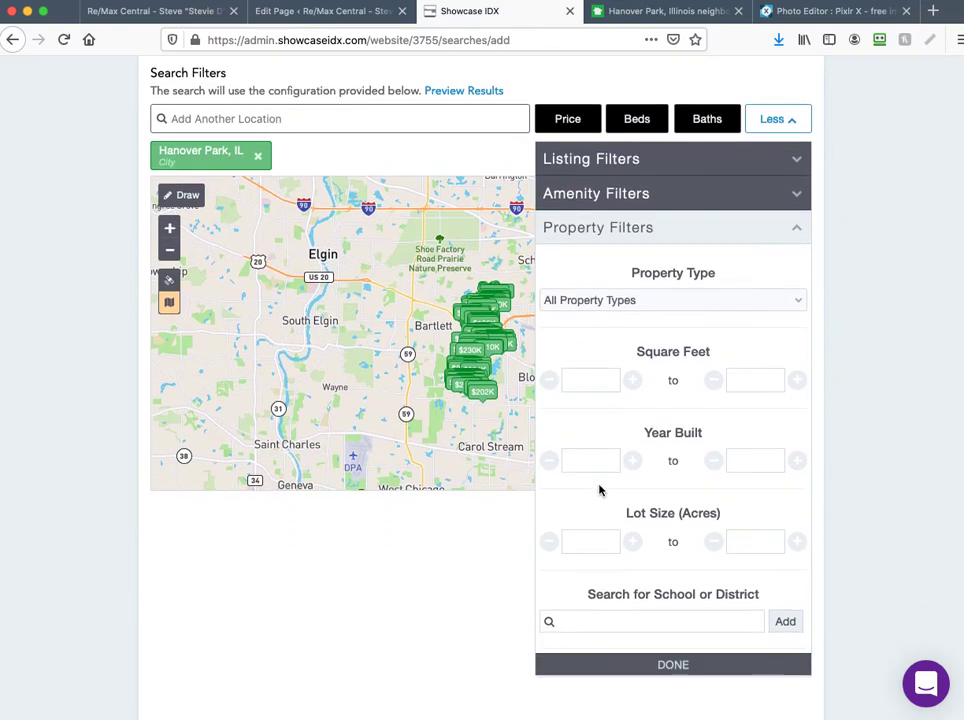
scroll(600, 490, up, 2)
click(765, 213)
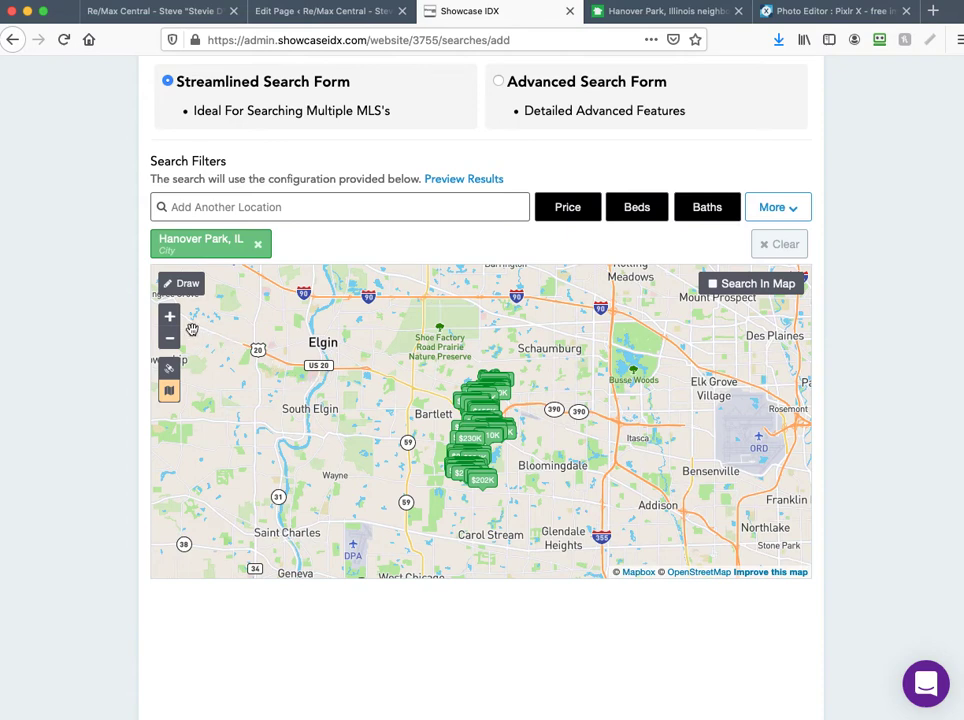
mouse_move(467, 450)
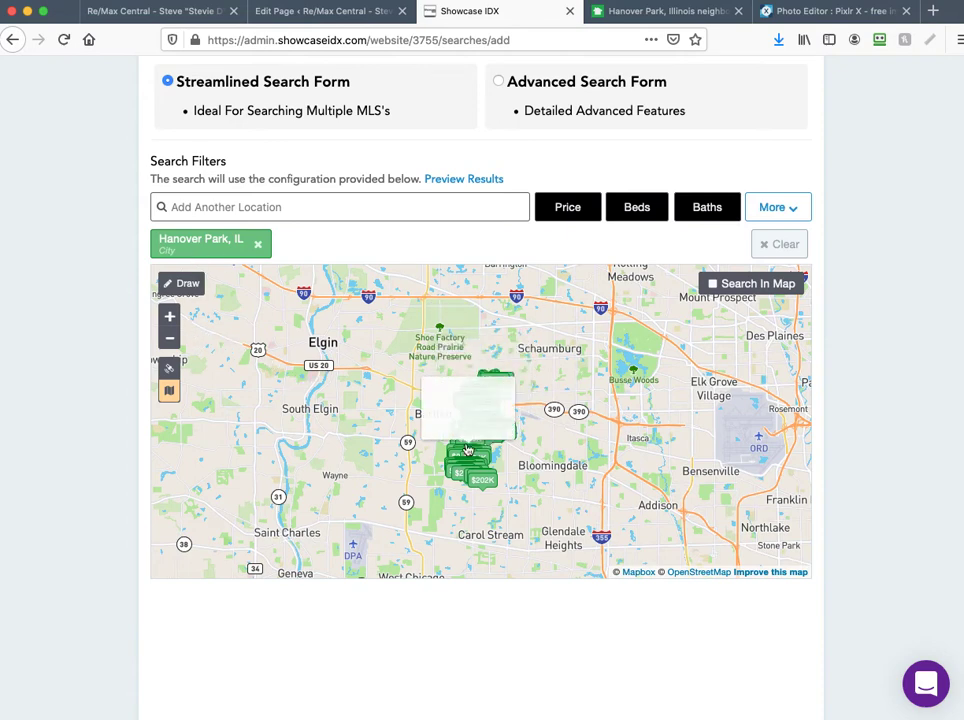
Step: Save the Hanover Park search and review the settings of the new hotsheet that uses it
scroll(869, 464, down, 5)
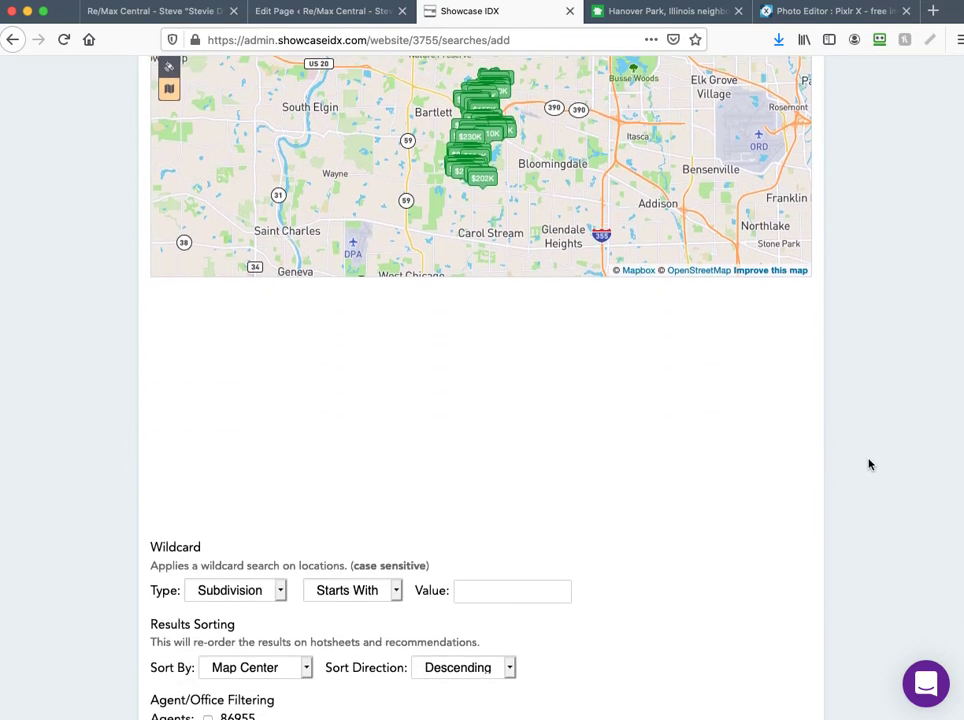
scroll(869, 464, down, 2)
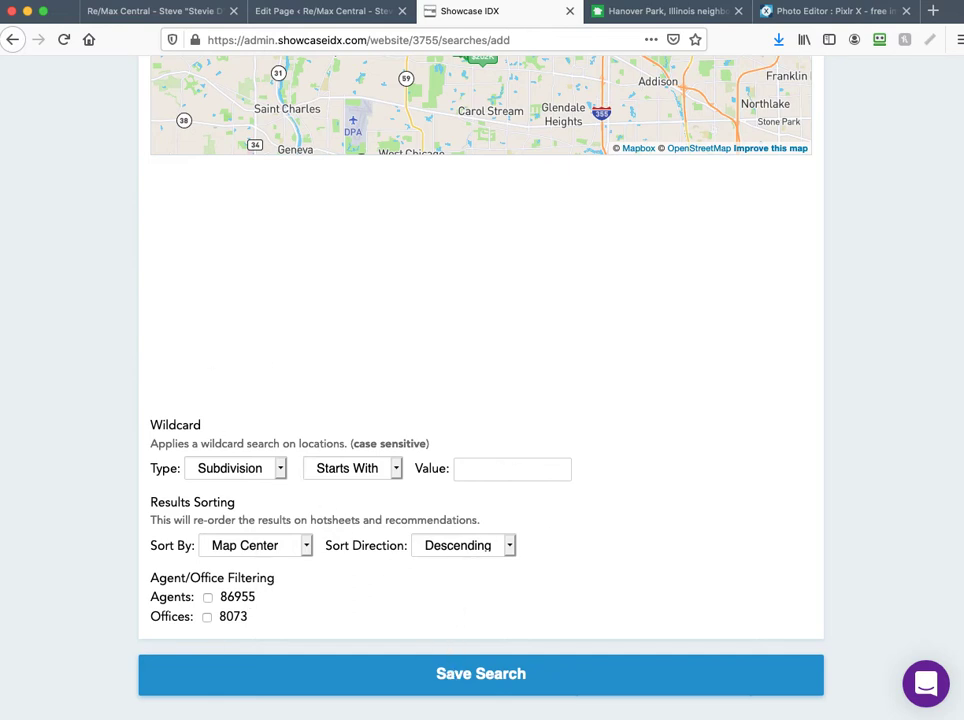
click(488, 690)
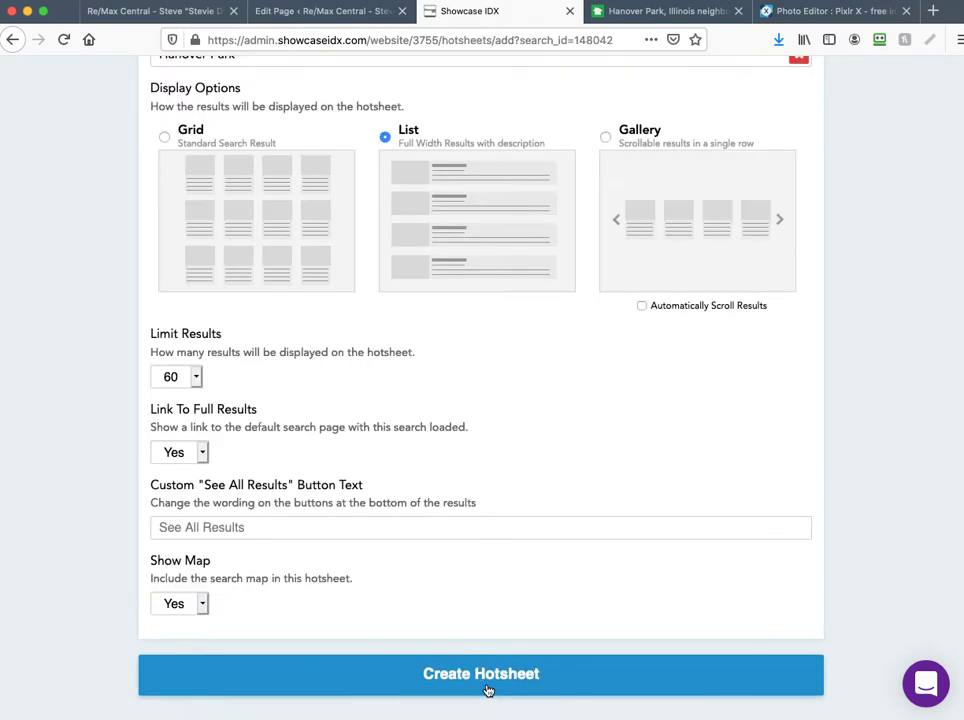
scroll(547, 539, up, 6)
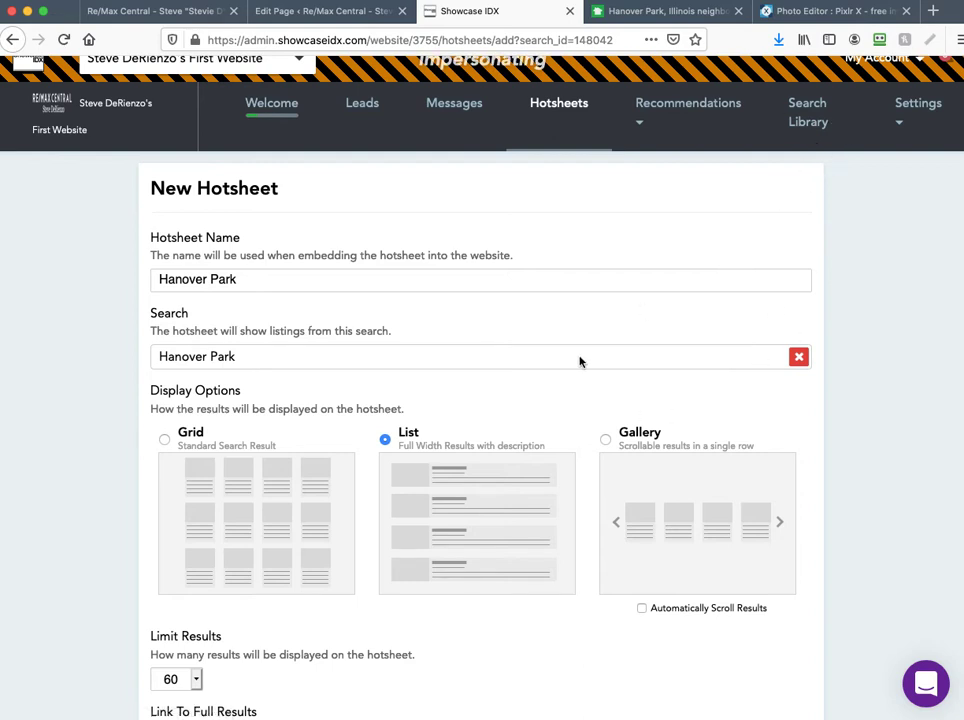
scroll(323, 369, down, 5)
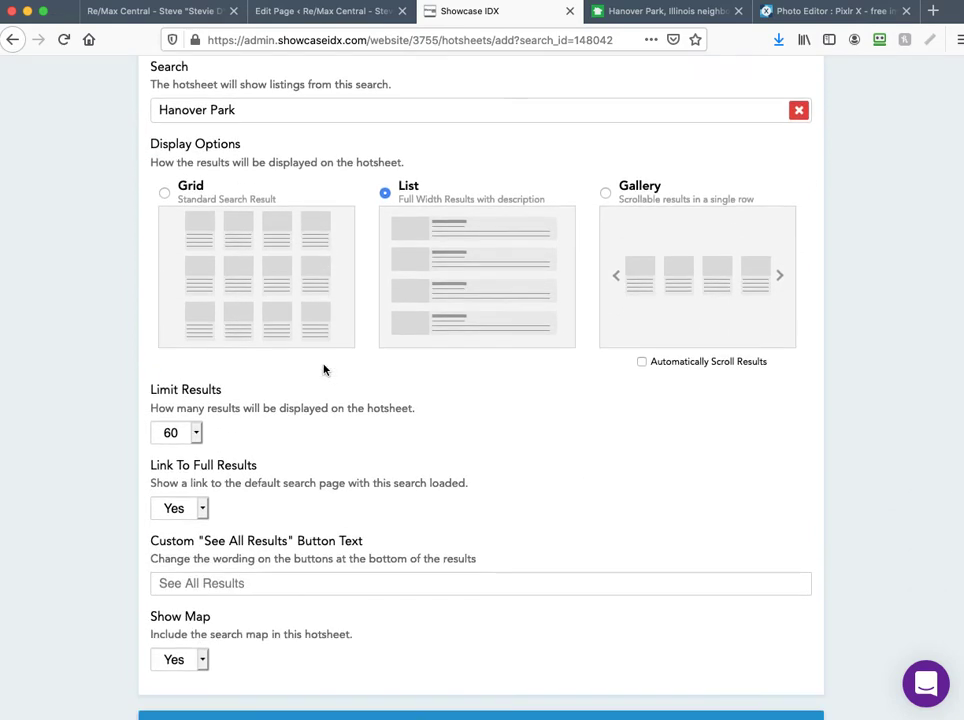
Step: Create the Hanover Park hotsheet with its current settings and copy its shortcode from the hotsheets list
scroll(323, 369, down, 1)
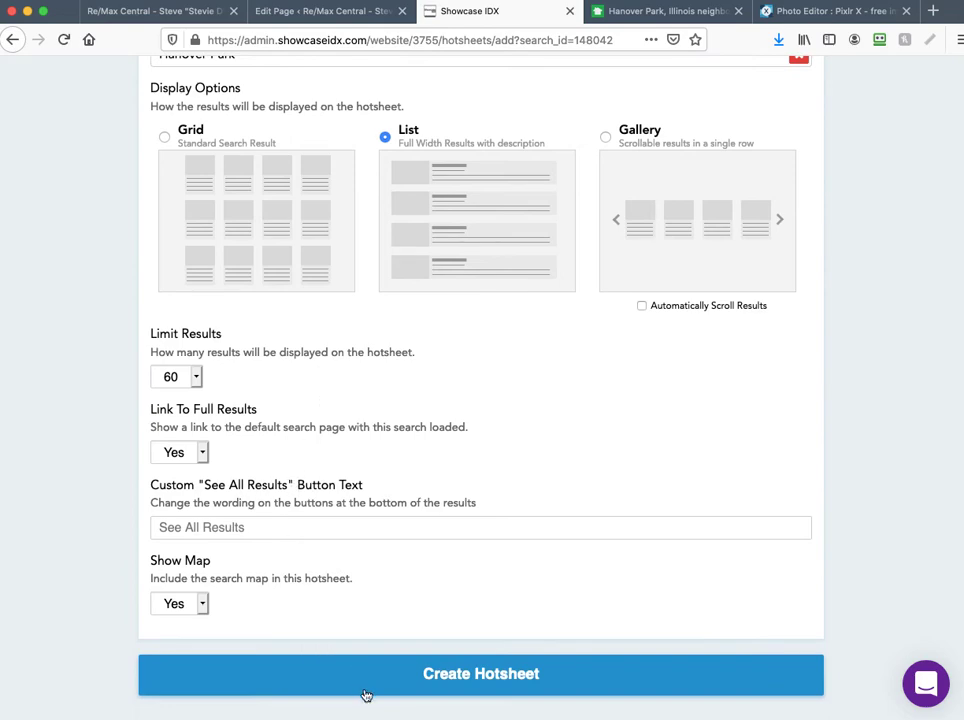
click(399, 690)
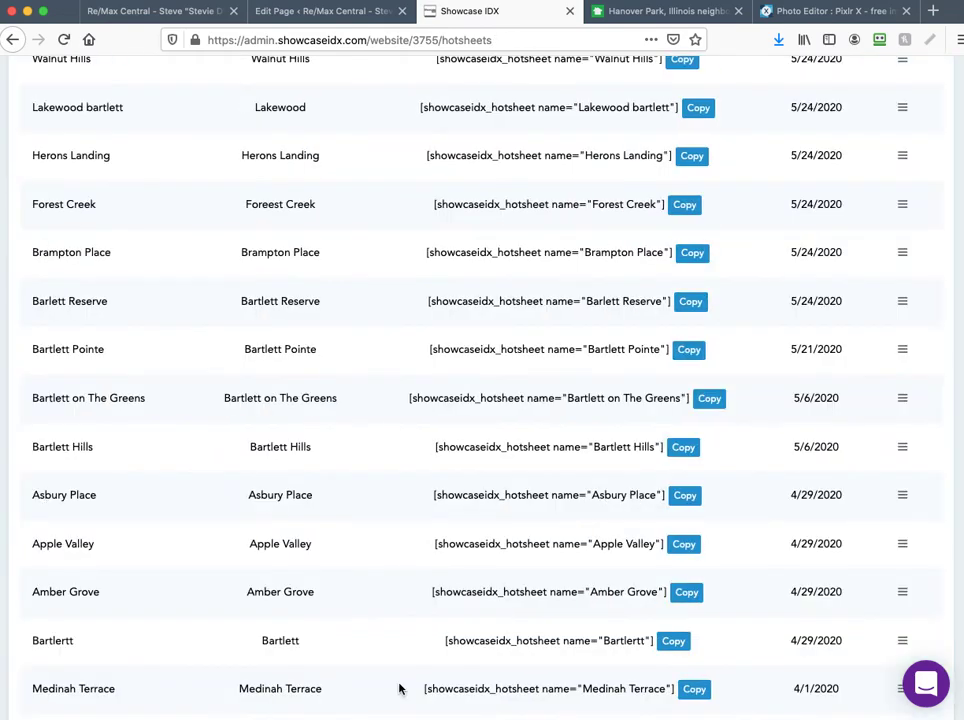
scroll(454, 520, up, 5)
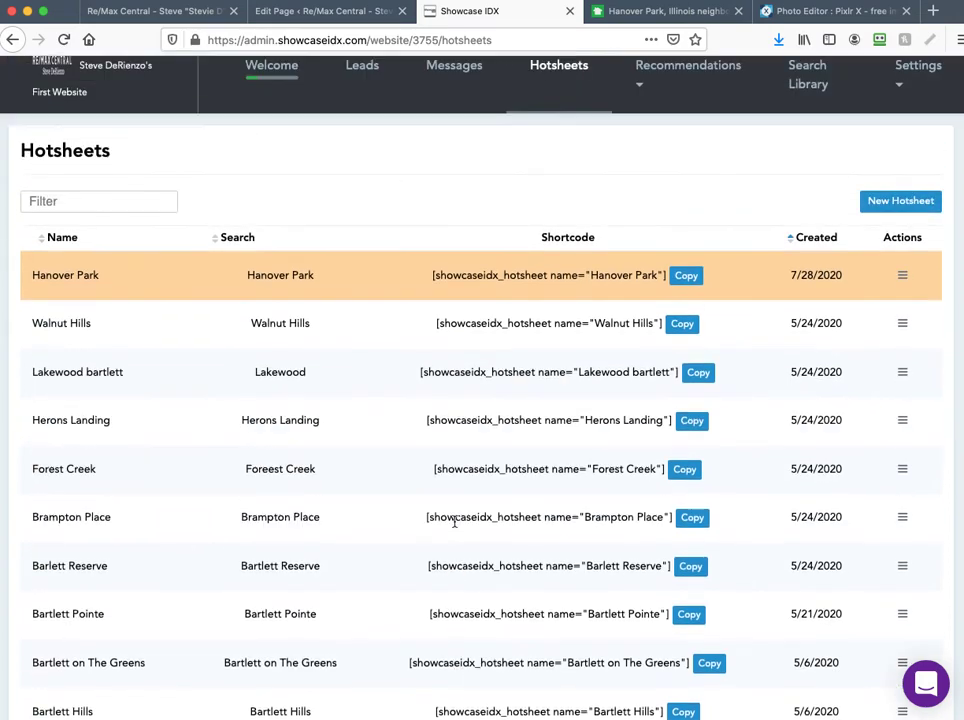
scroll(454, 520, up, 1)
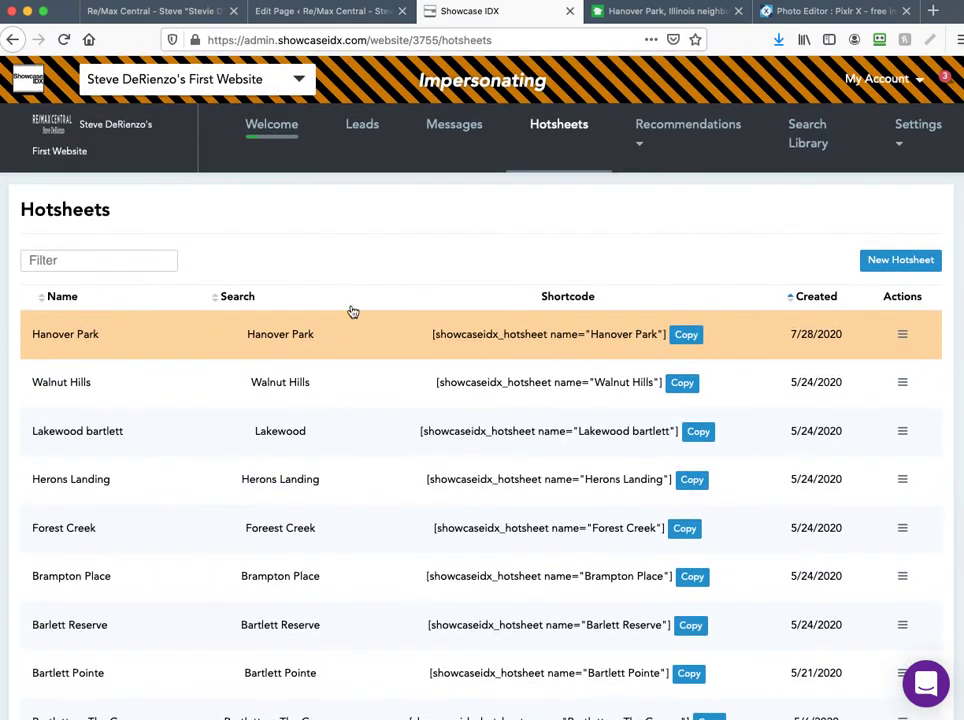
click(686, 336)
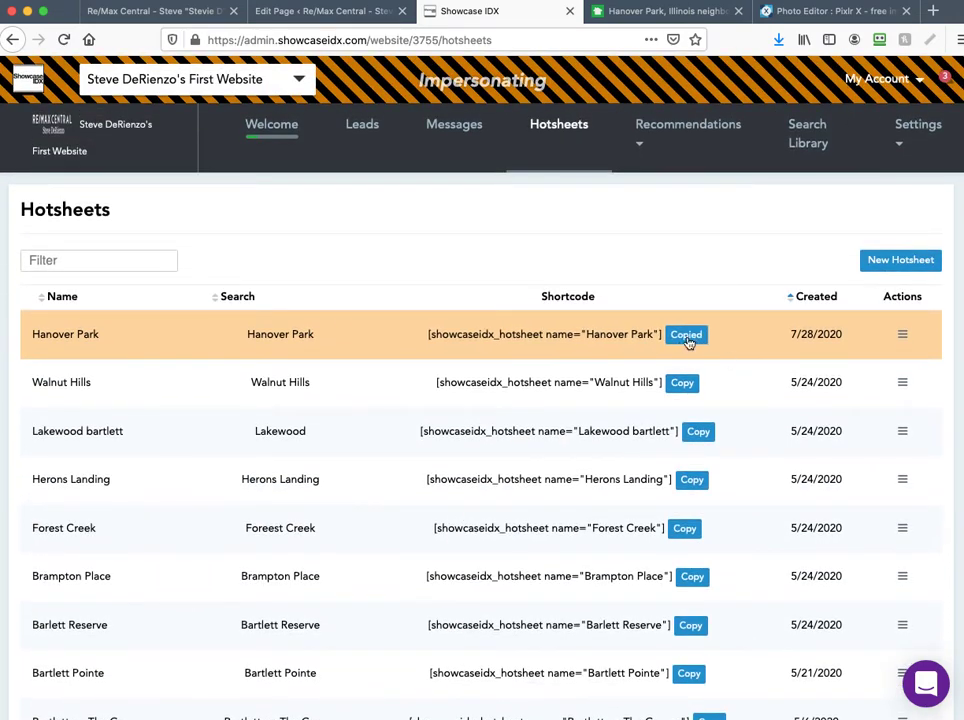
Step: Replace the Barrington shortcode in the page's listings Text module with [showcaseidx_hotsheet name="Hanover Park"] and save the module
click(277, 18)
scroll(338, 457, down, 1)
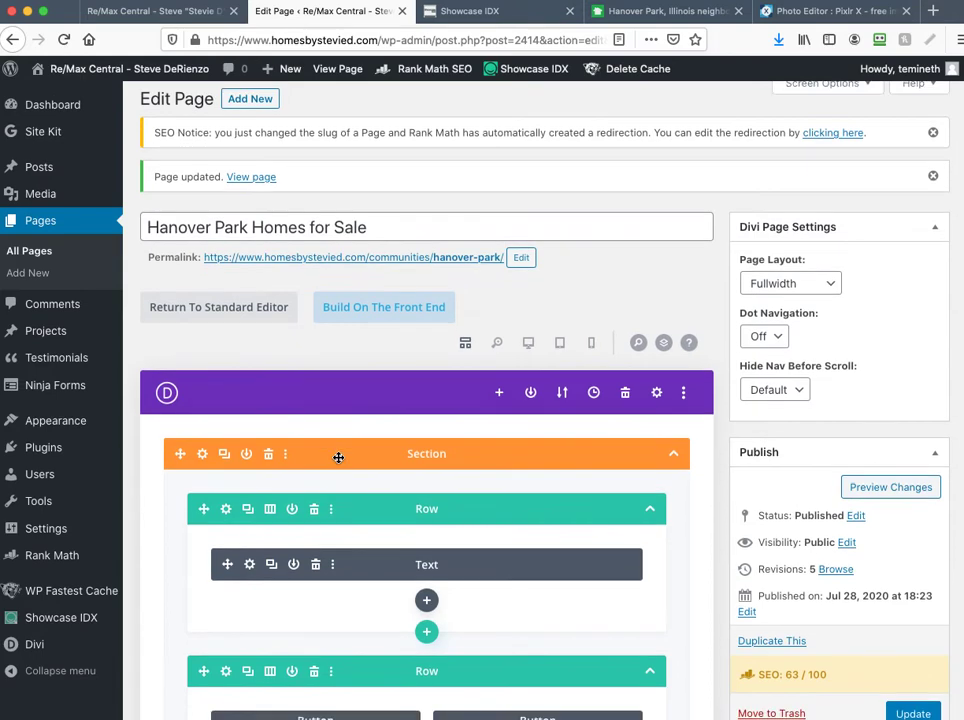
scroll(338, 457, down, 12)
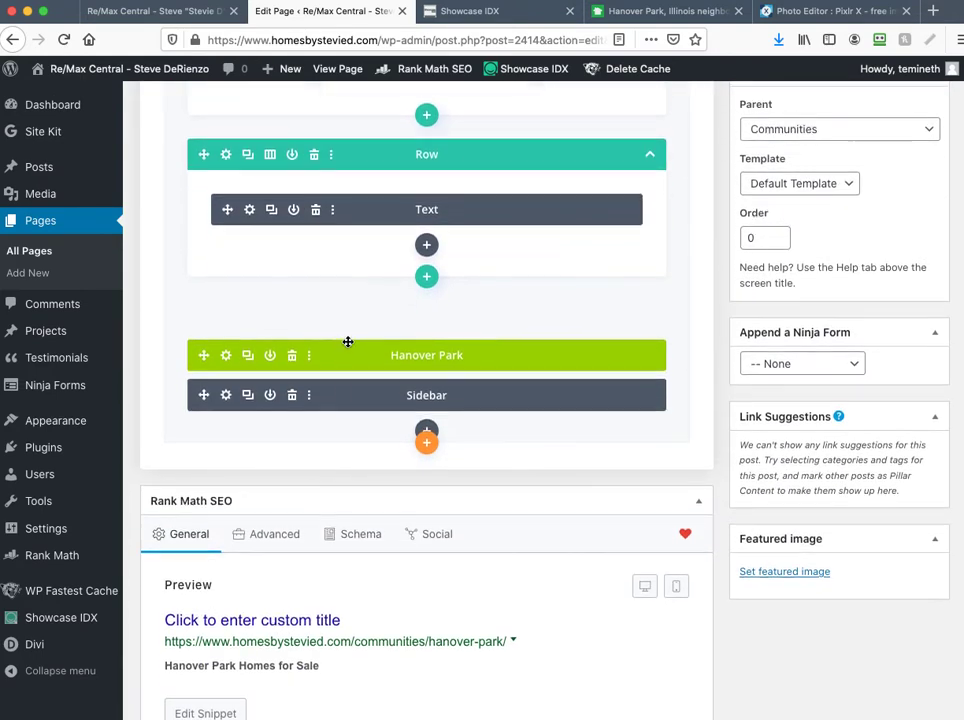
scroll(348, 342, up, 1)
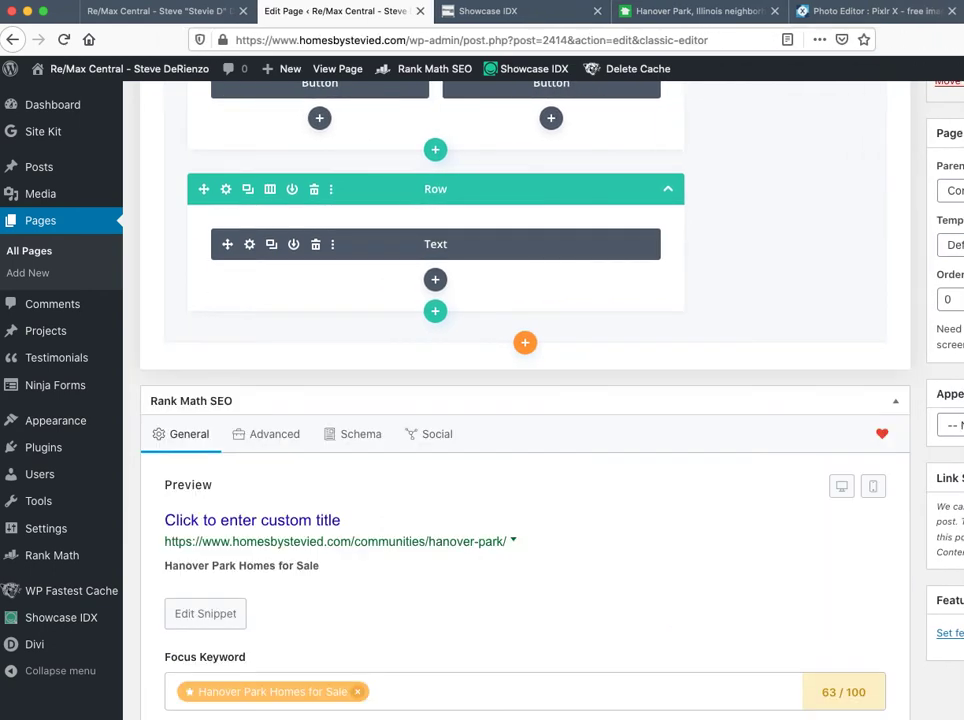
drag(963, 255, 958, 254)
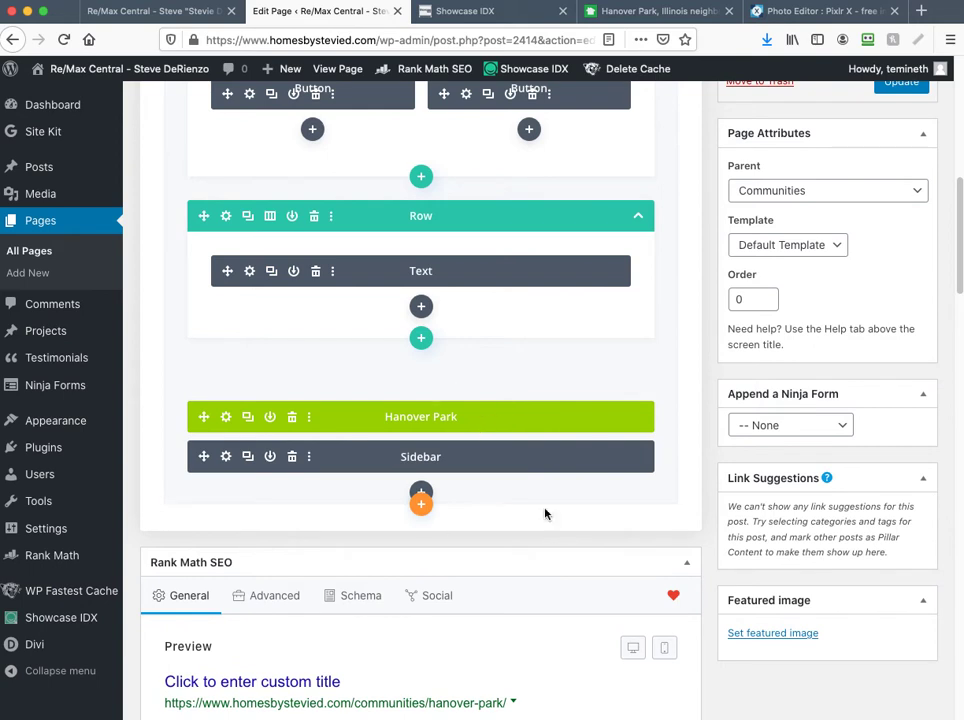
click(250, 276)
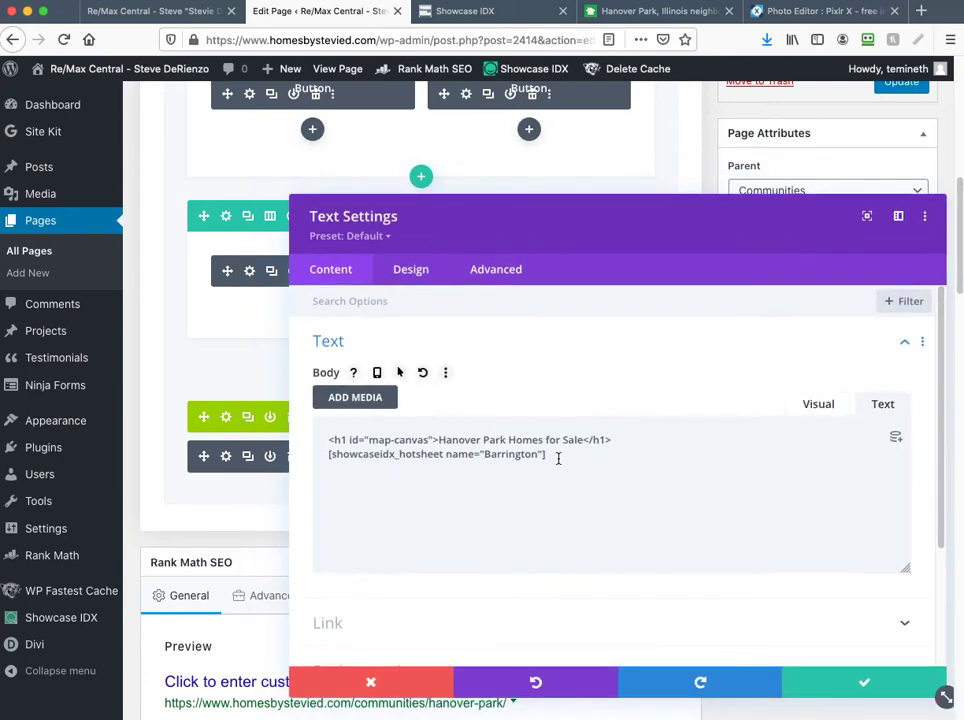
drag(477, 464, 308, 454)
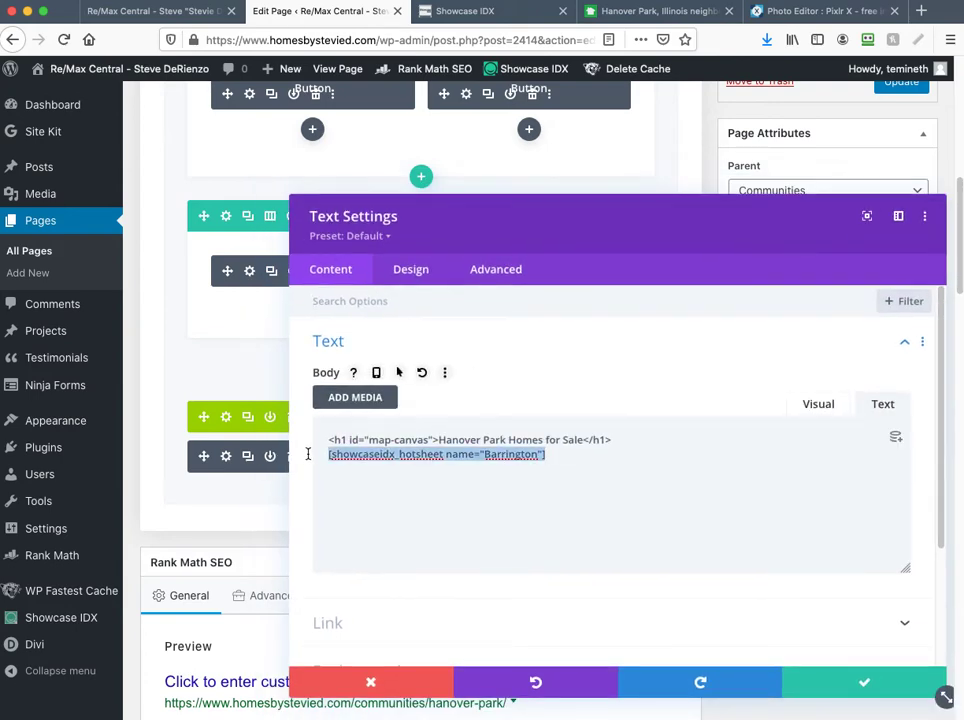
key(super+v)
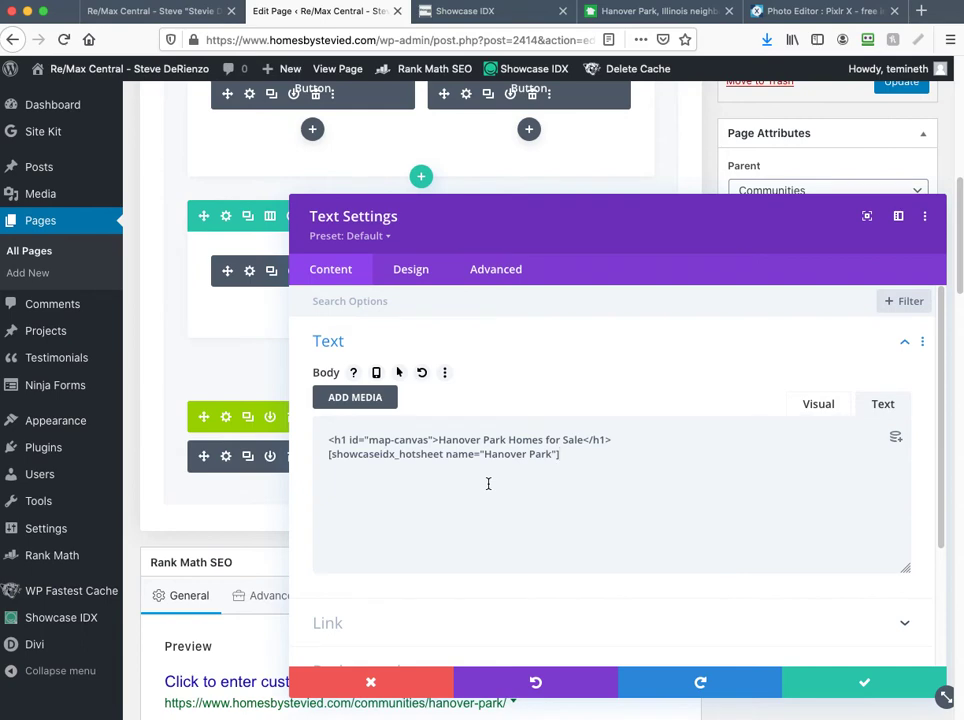
click(850, 681)
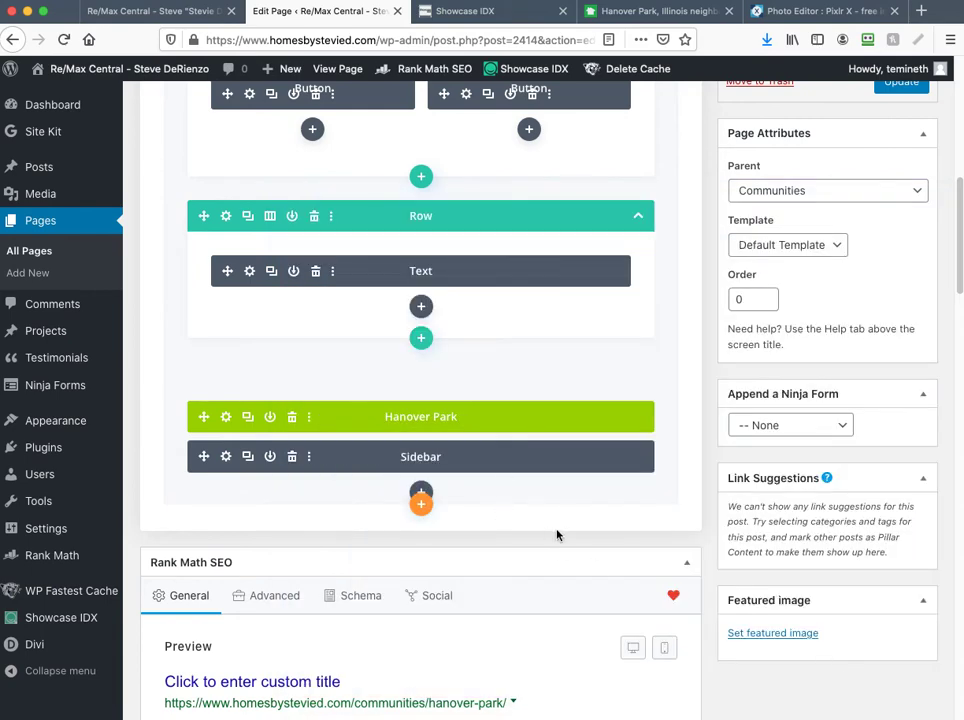
Step: Examine the page's Rank Math SEO checks, including the individual items under Additional
scroll(556, 533, down, 5)
scroll(556, 533, down, 2)
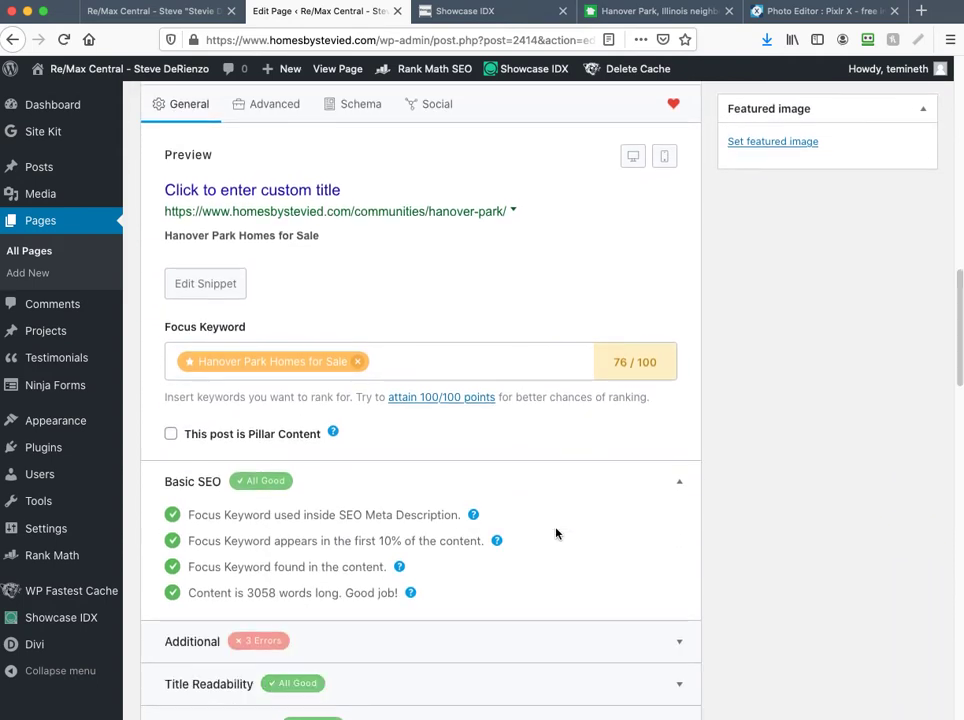
scroll(516, 553, down, 2)
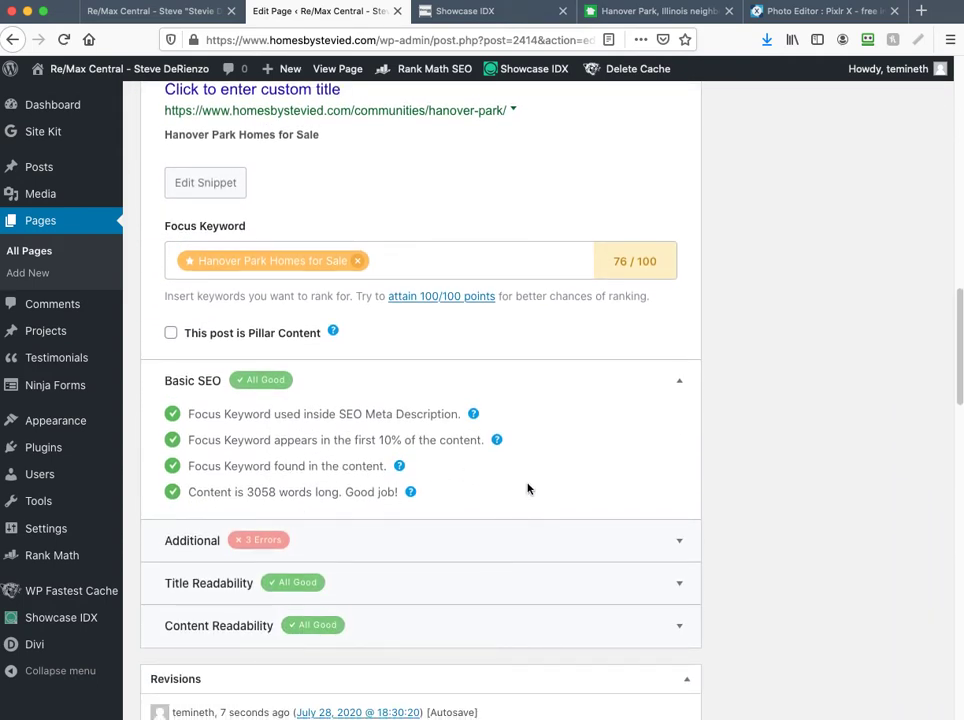
scroll(526, 485, down, 4)
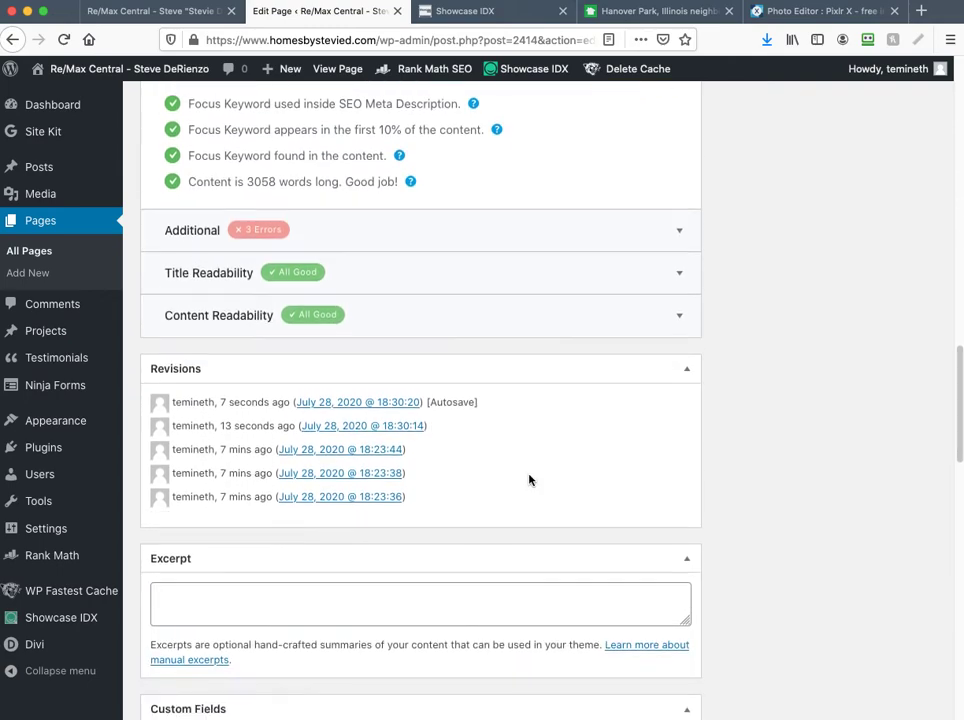
scroll(528, 485, up, 4)
scroll(534, 460, up, 3)
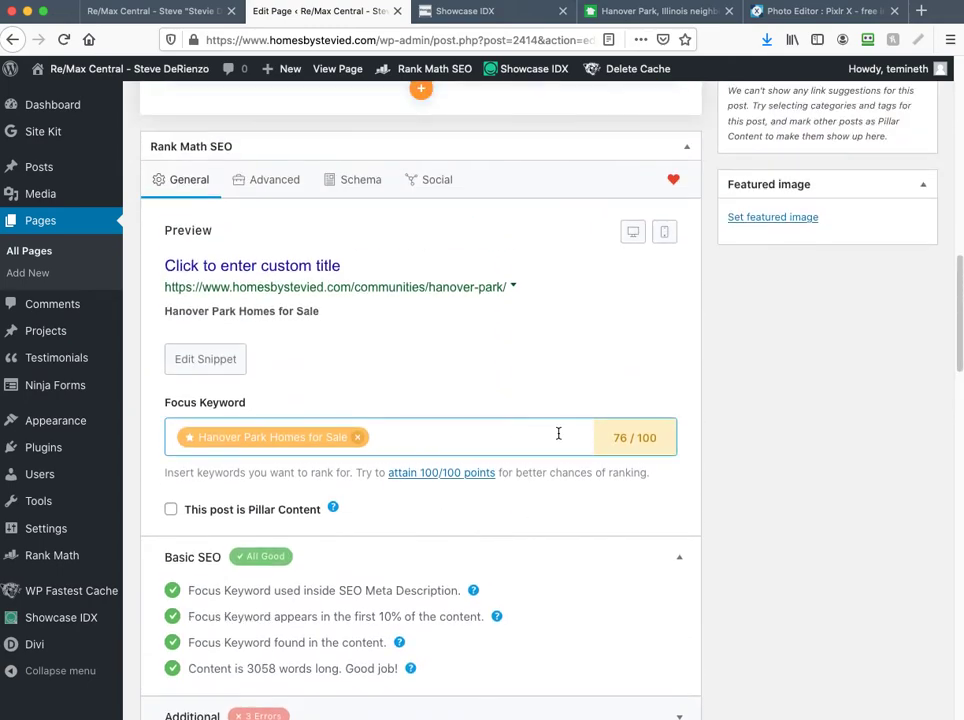
scroll(559, 436, up, 2)
scroll(557, 437, down, 5)
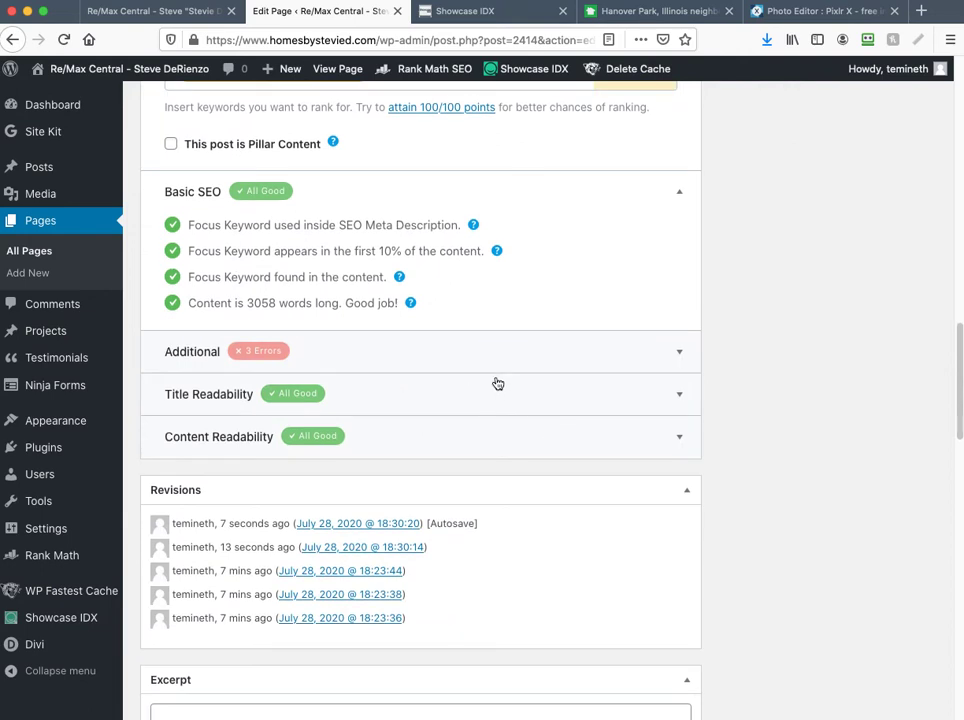
click(672, 353)
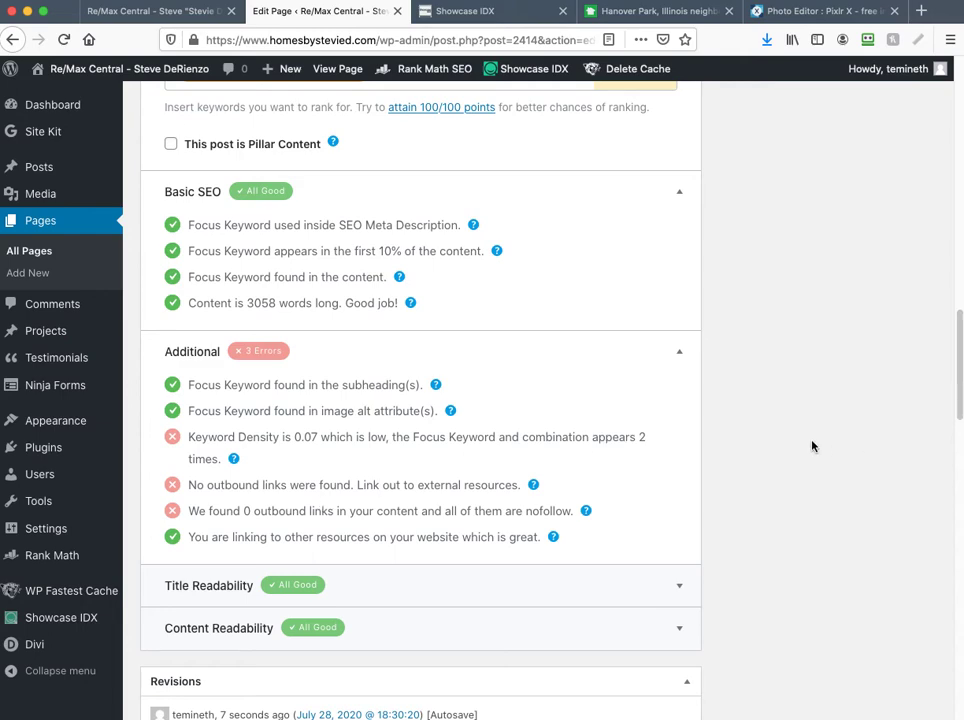
Step: Update the published Hanover Park Homes for Sale page with the new hotsheet content
scroll(812, 446, up, 15)
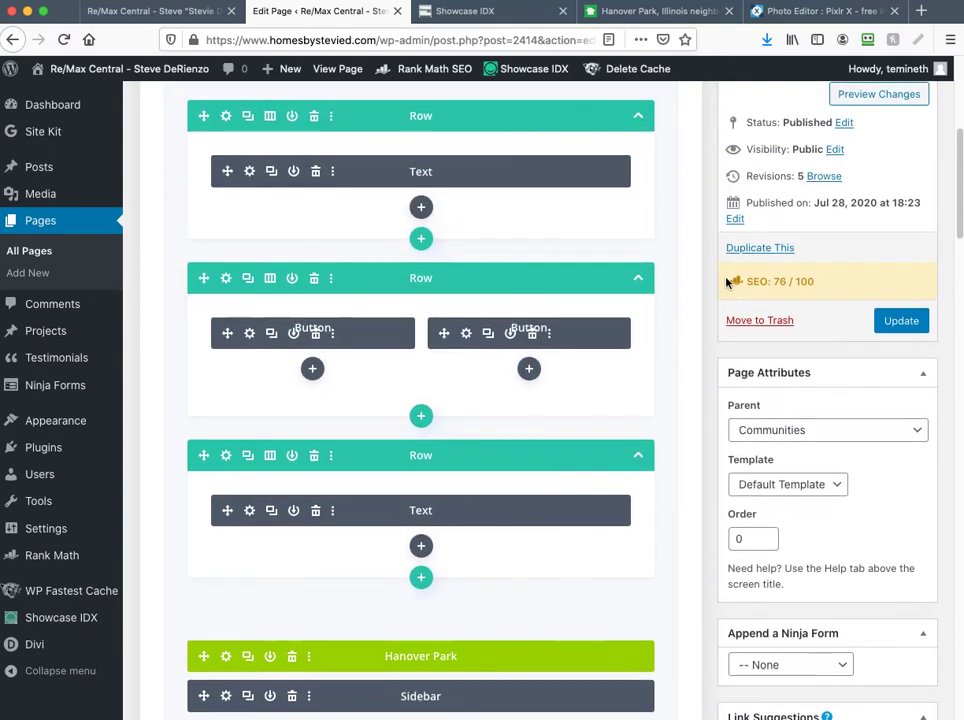
scroll(697, 276, up, 4)
scroll(790, 383, up, 2)
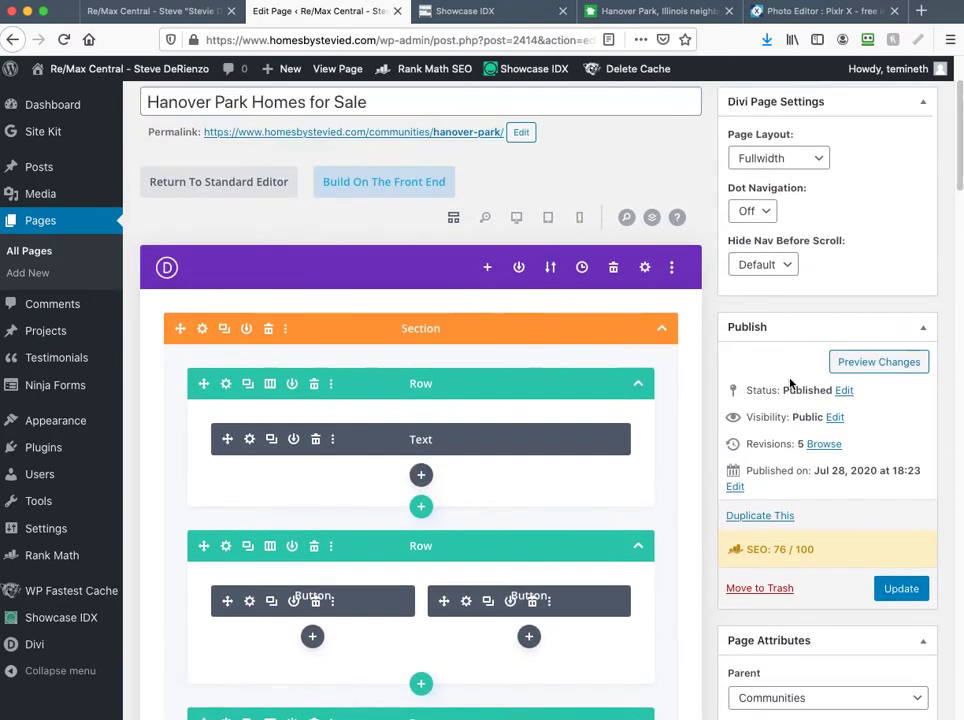
scroll(760, 383, up, 3)
scroll(800, 450, down, 4)
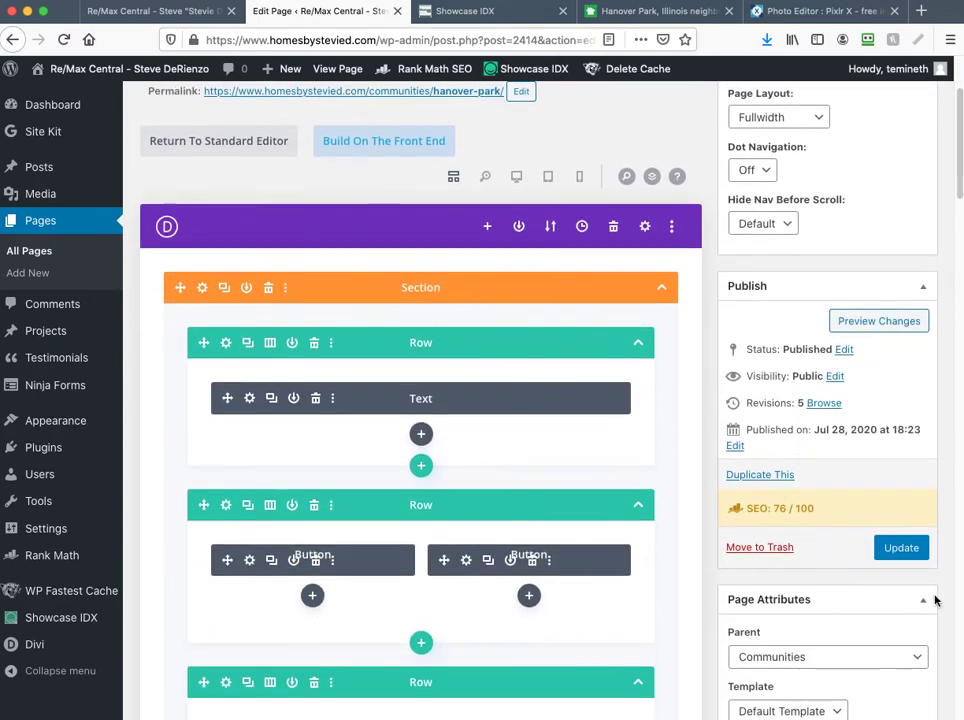
click(898, 552)
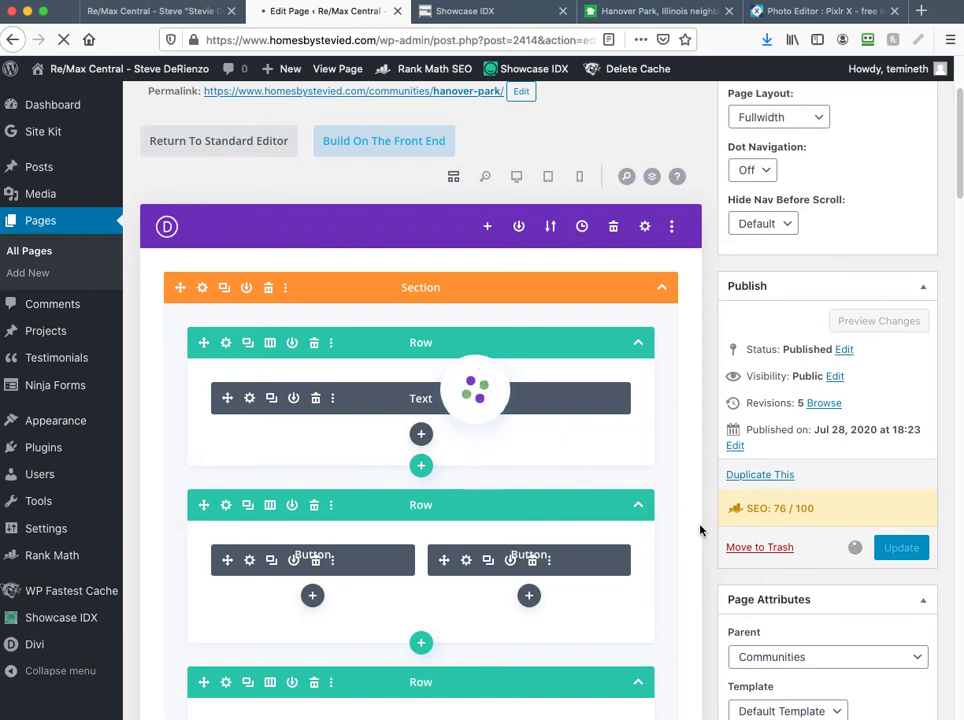
Step: Open the Hanover Park page's permalink in a new tab and check the community section on the homepage
right_click(445, 95)
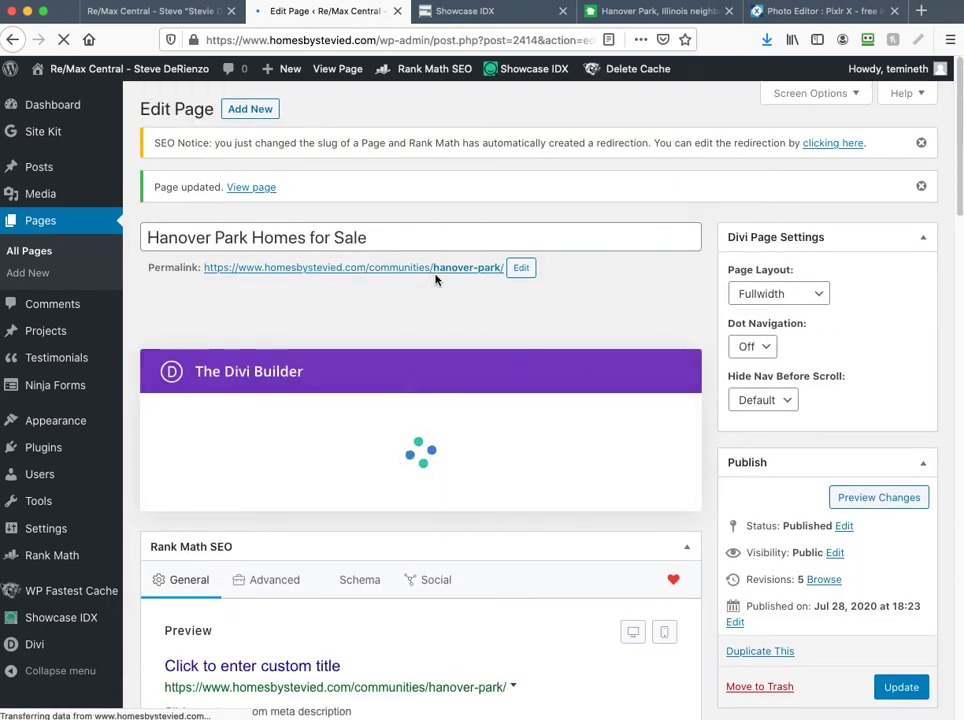
right_click(437, 272)
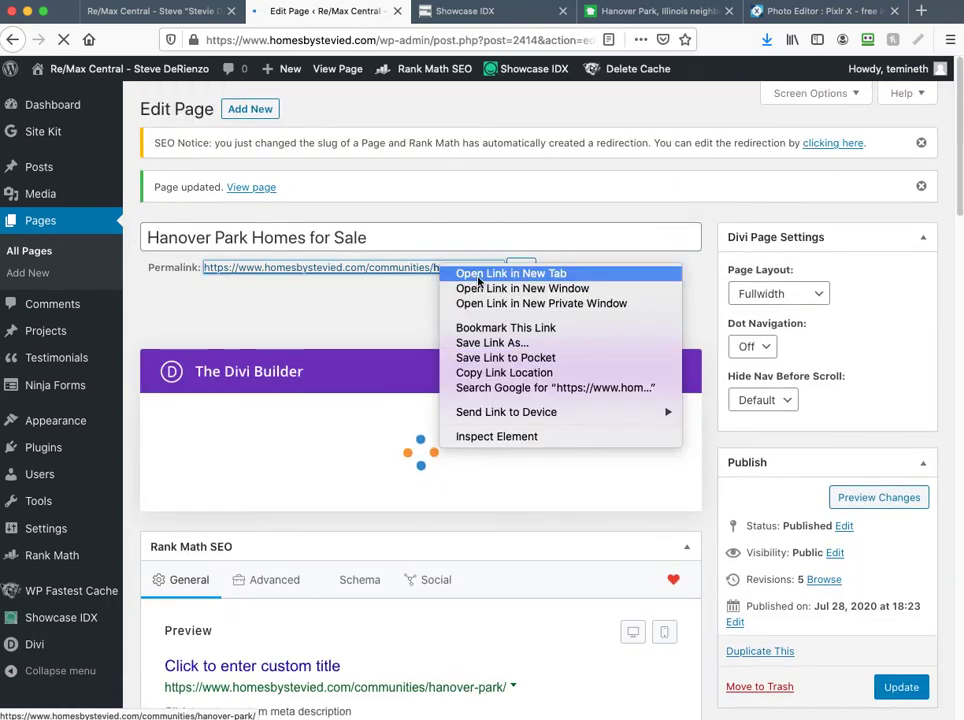
click(468, 273)
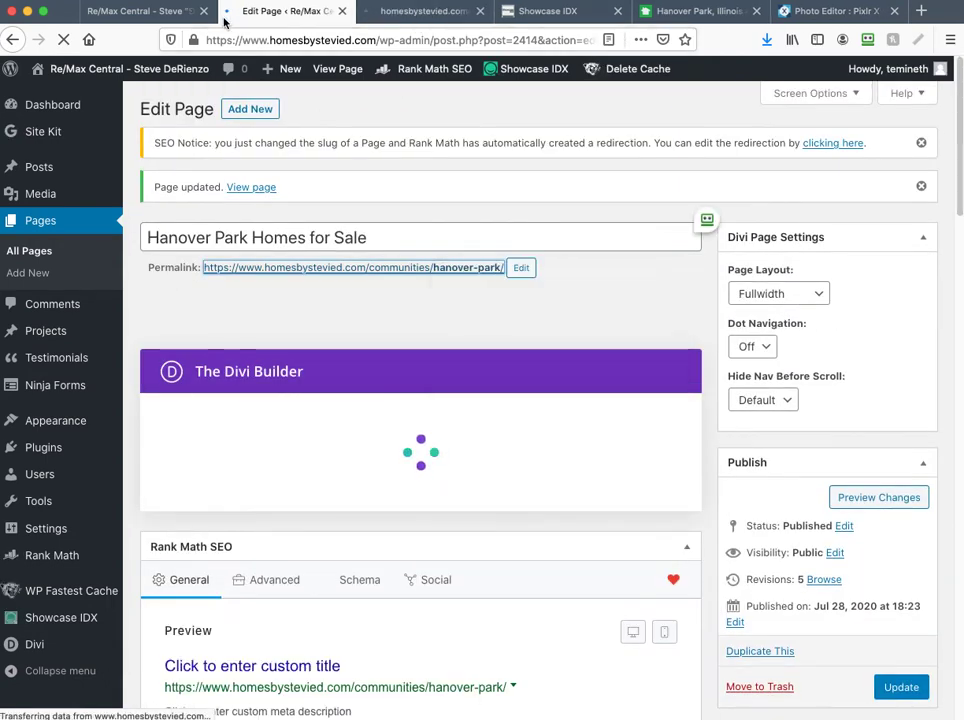
click(145, 14)
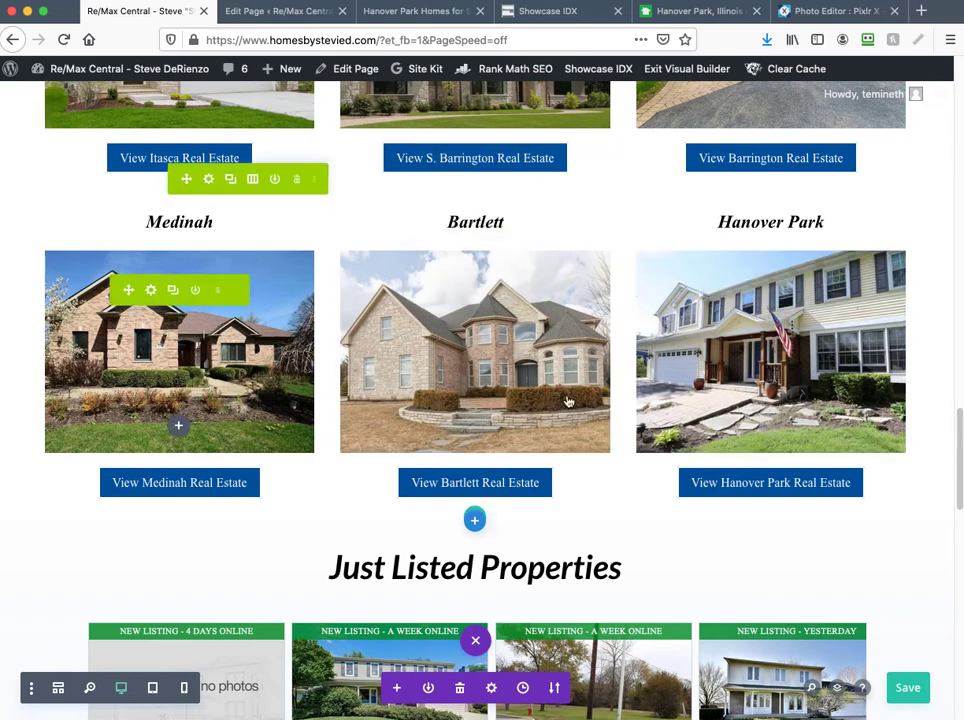
Step: Return to the Hanover Park page editor and review its SEO redirection notice, builder layout and publish details
click(241, 11)
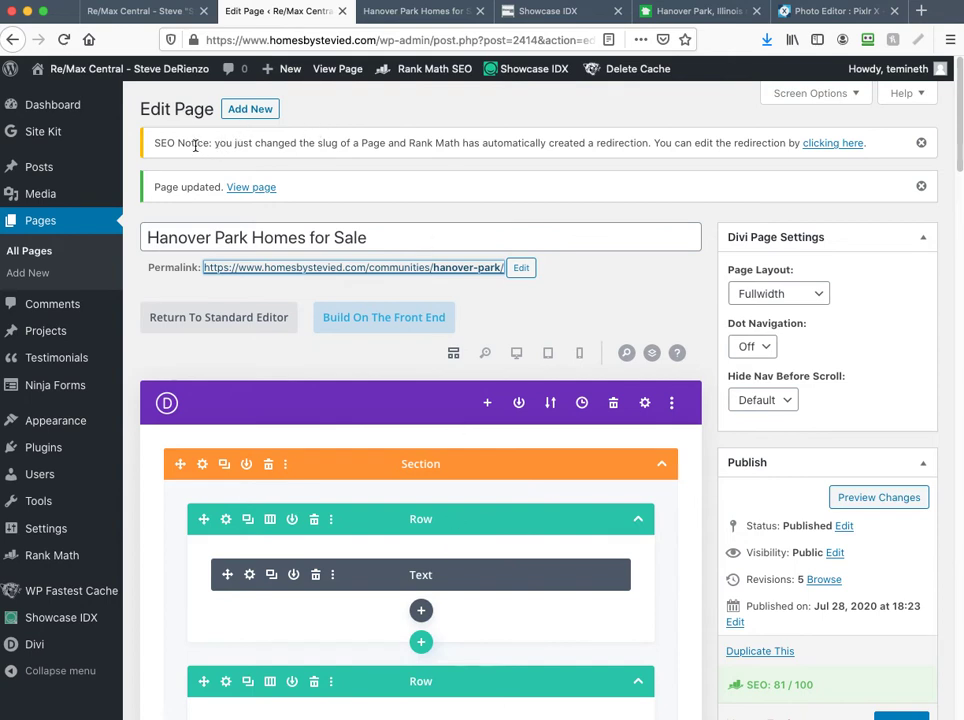
drag(195, 145, 510, 147)
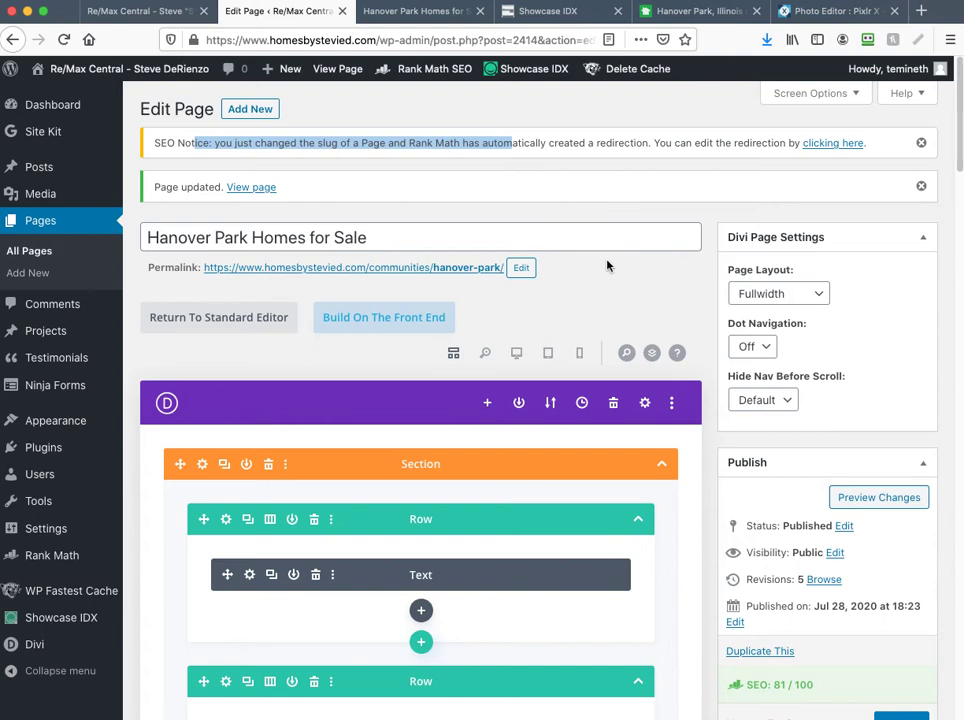
scroll(607, 267, down, 5)
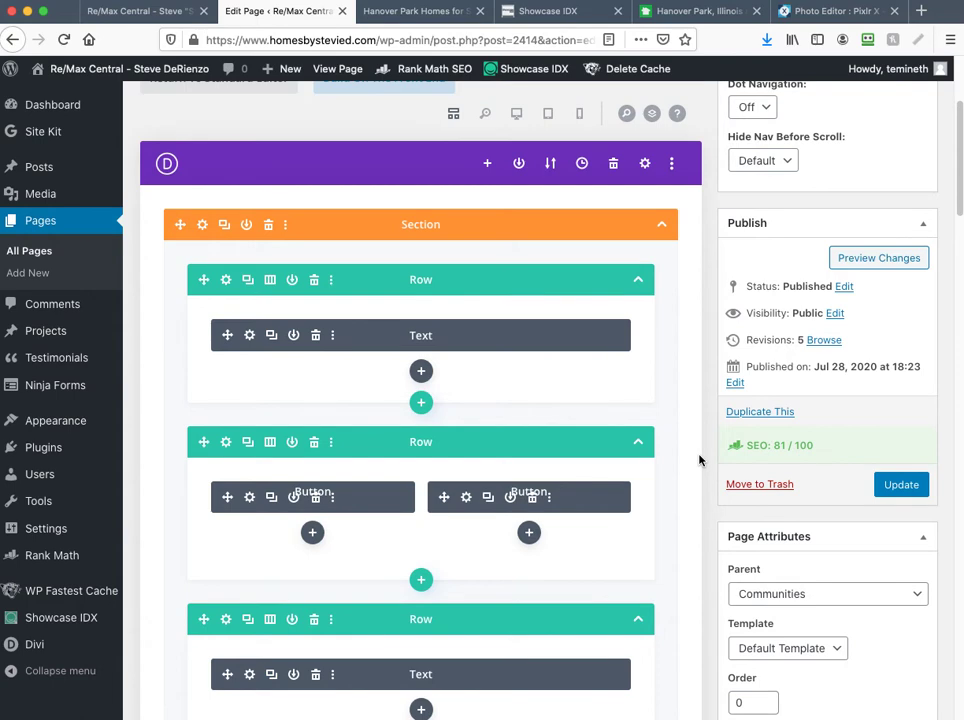
scroll(699, 460, up, 5)
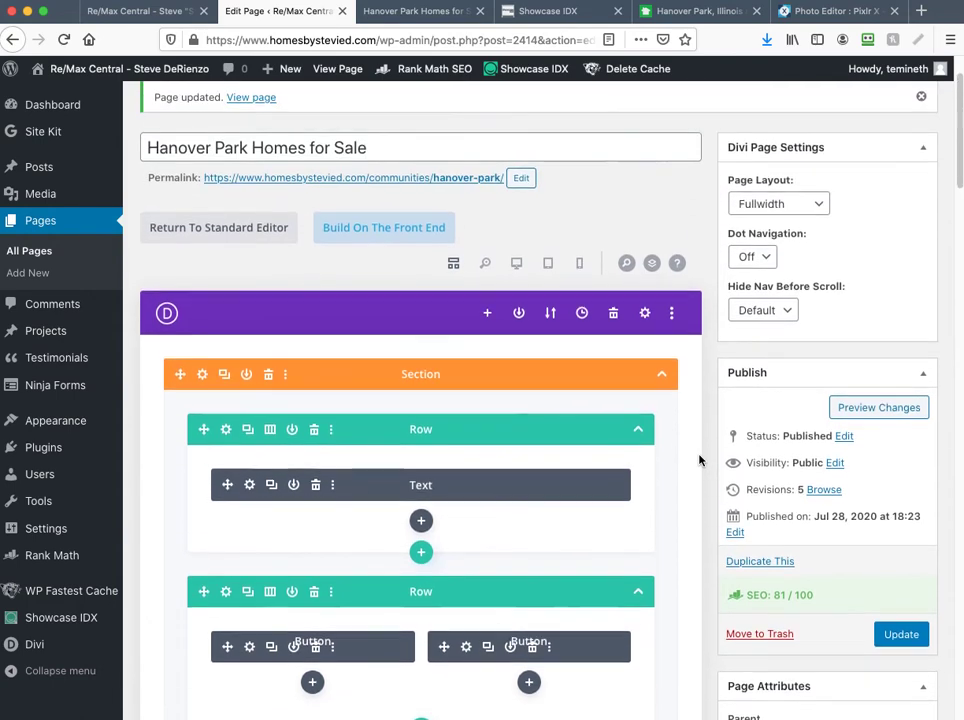
scroll(702, 466, down, 14)
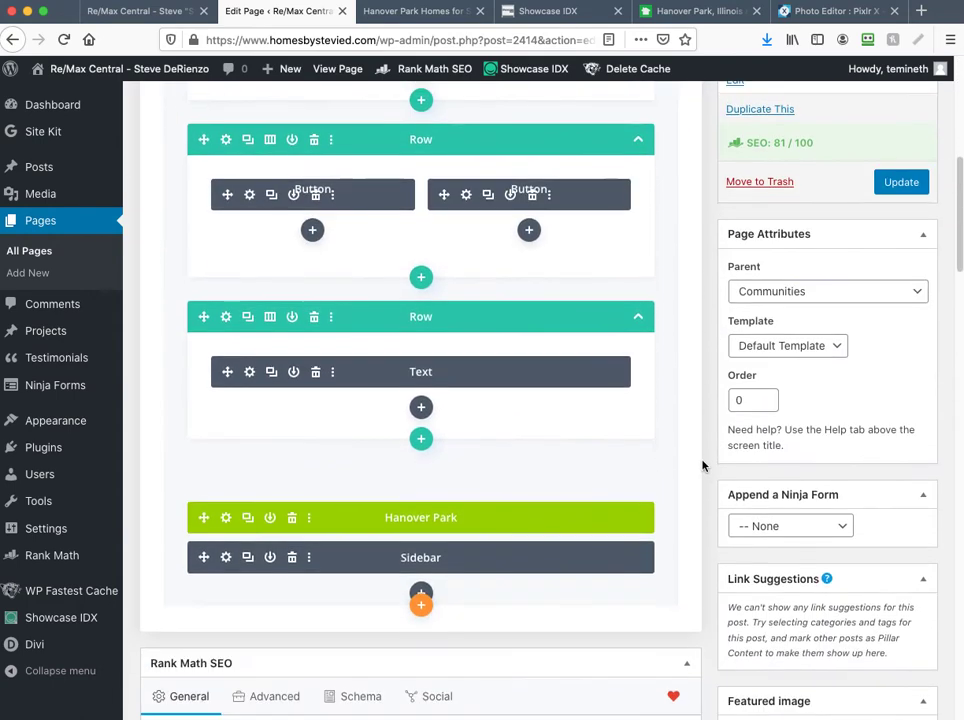
scroll(700, 463, up, 4)
scroll(692, 459, up, 7)
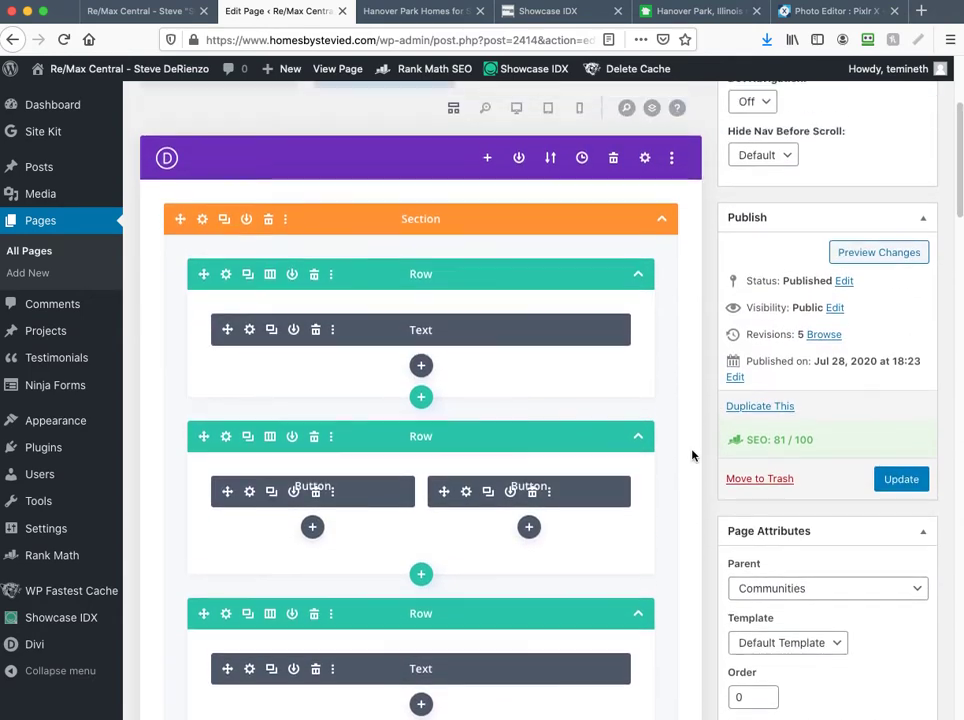
scroll(692, 456, up, 5)
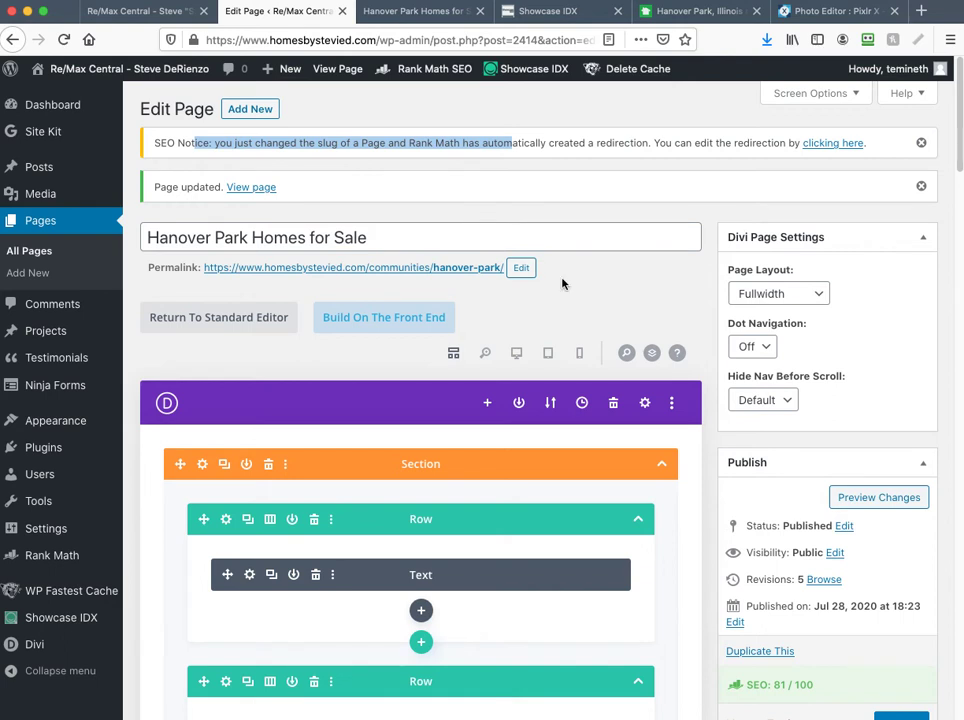
mouse_move(72, 562)
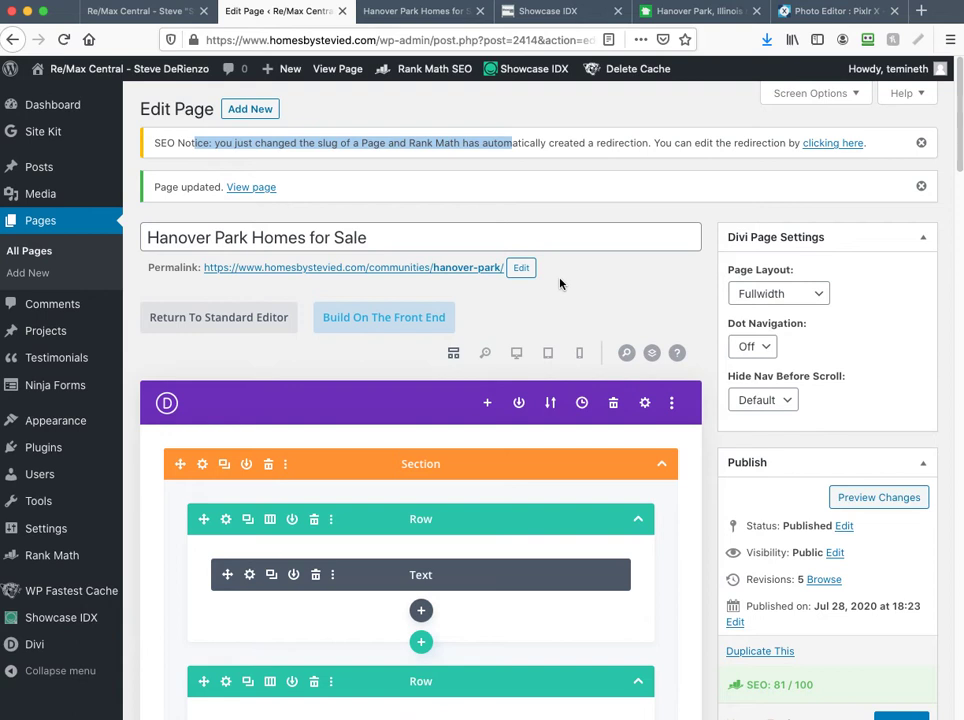
Step: Compare the homepage's Hanover Park community entry and the editor's permalink with the address of the live Hanover Park page
click(152, 14)
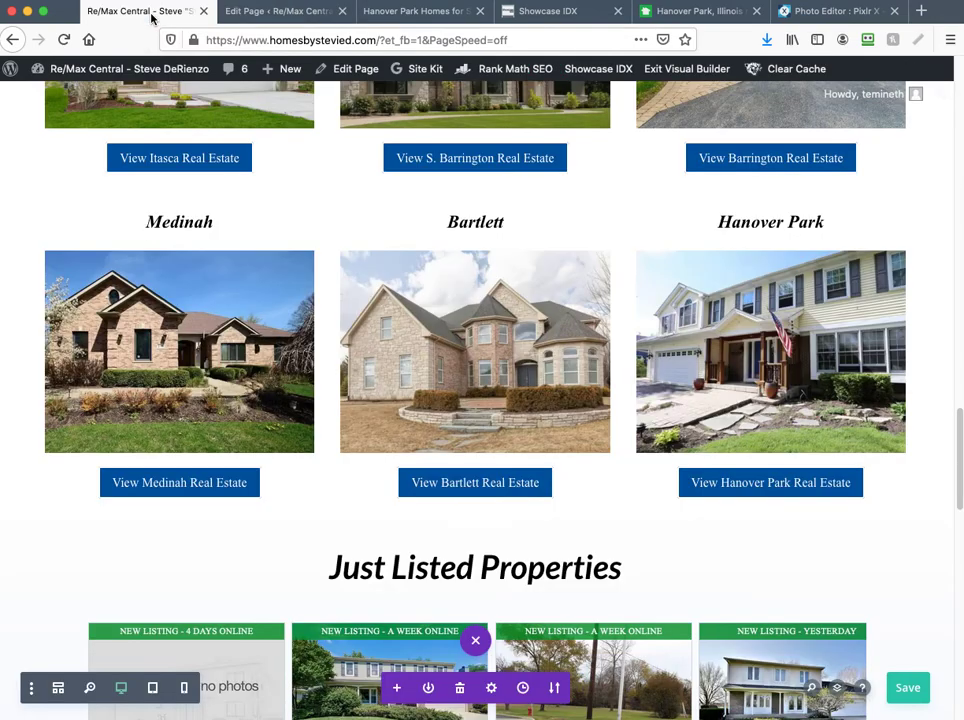
click(380, 12)
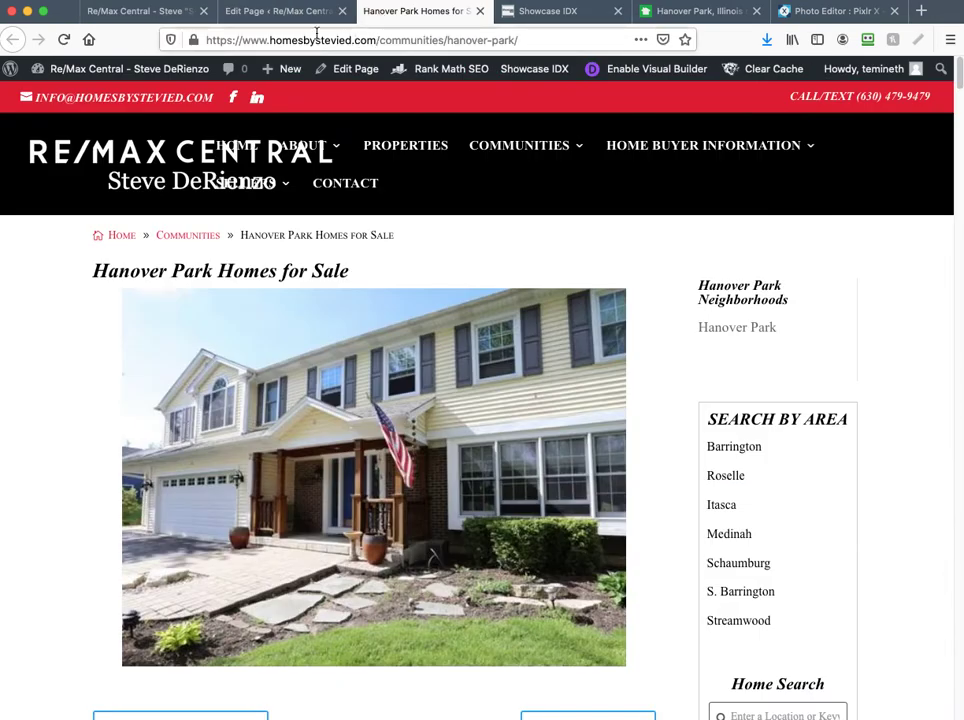
click(195, 11)
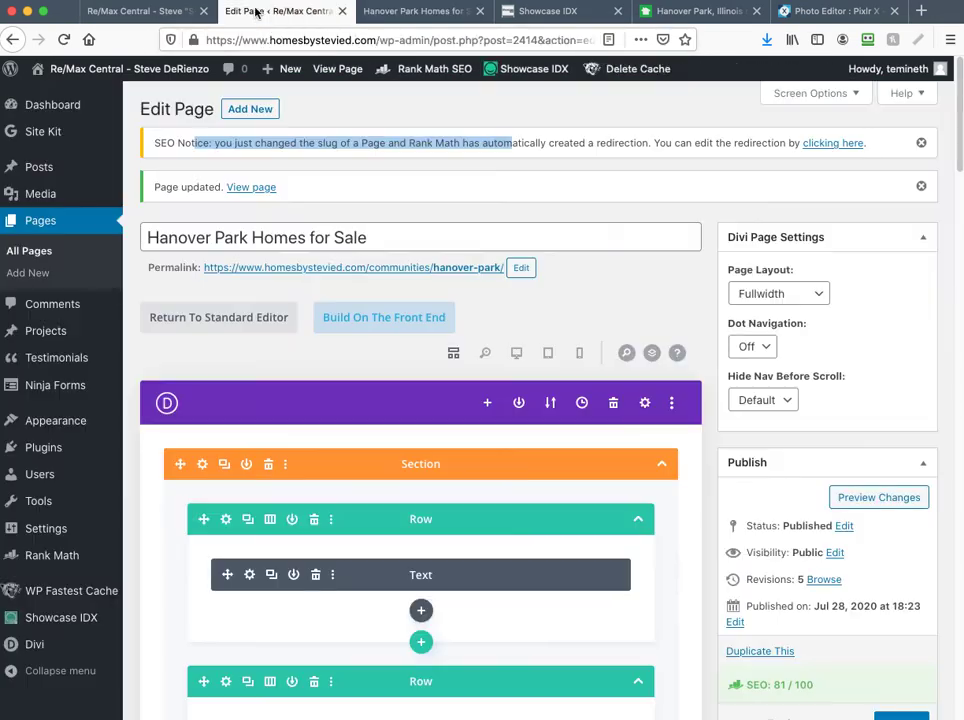
right_click(395, 267)
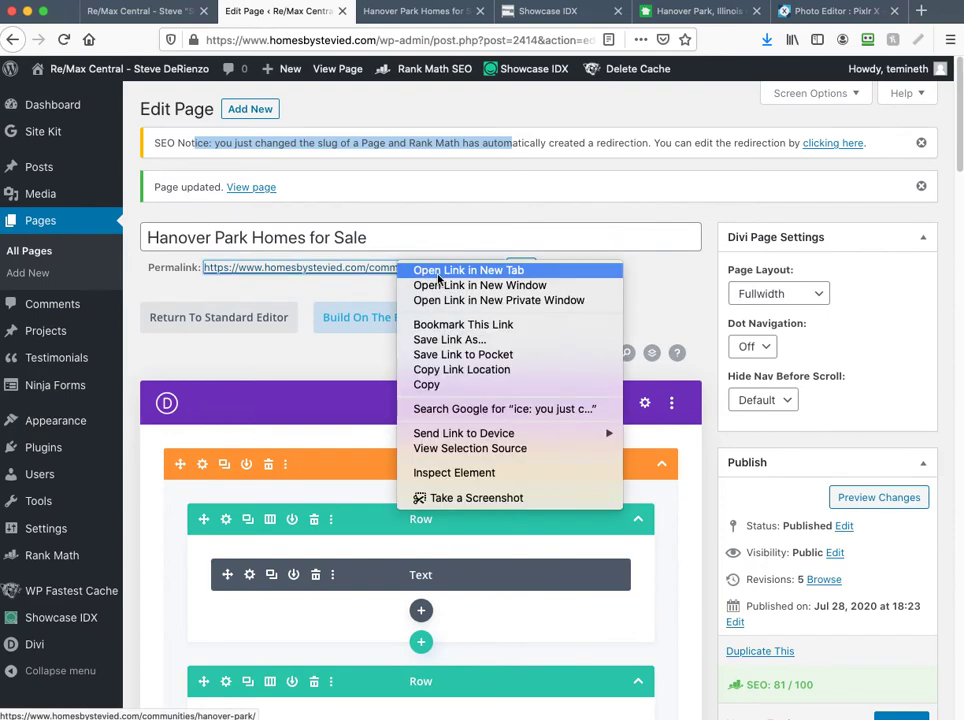
click(417, 14)
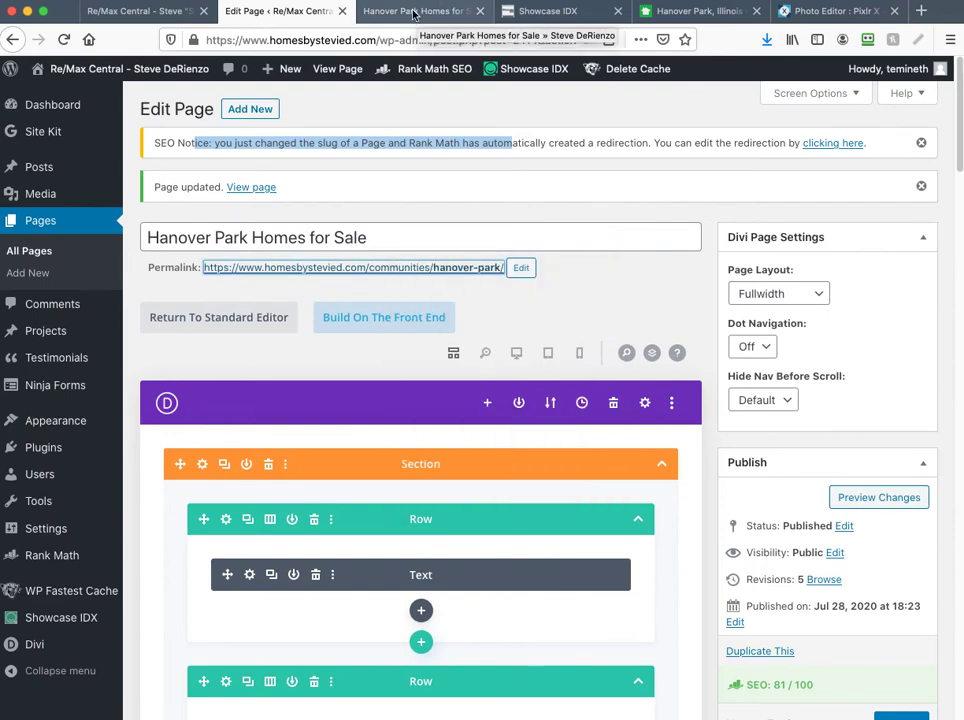
click(417, 12)
click(403, 39)
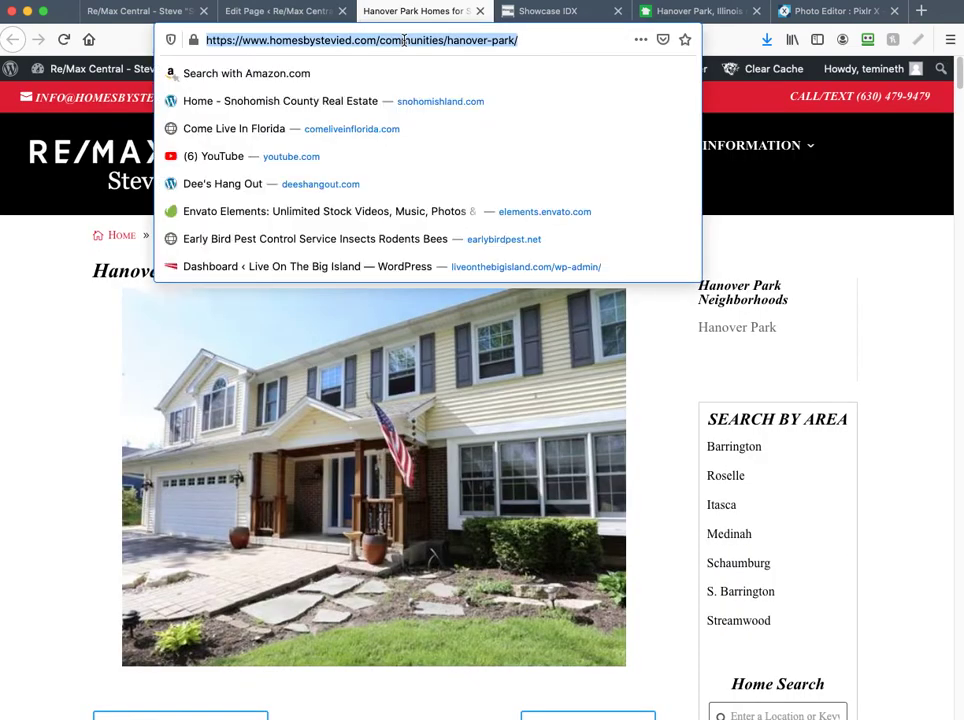
click(798, 366)
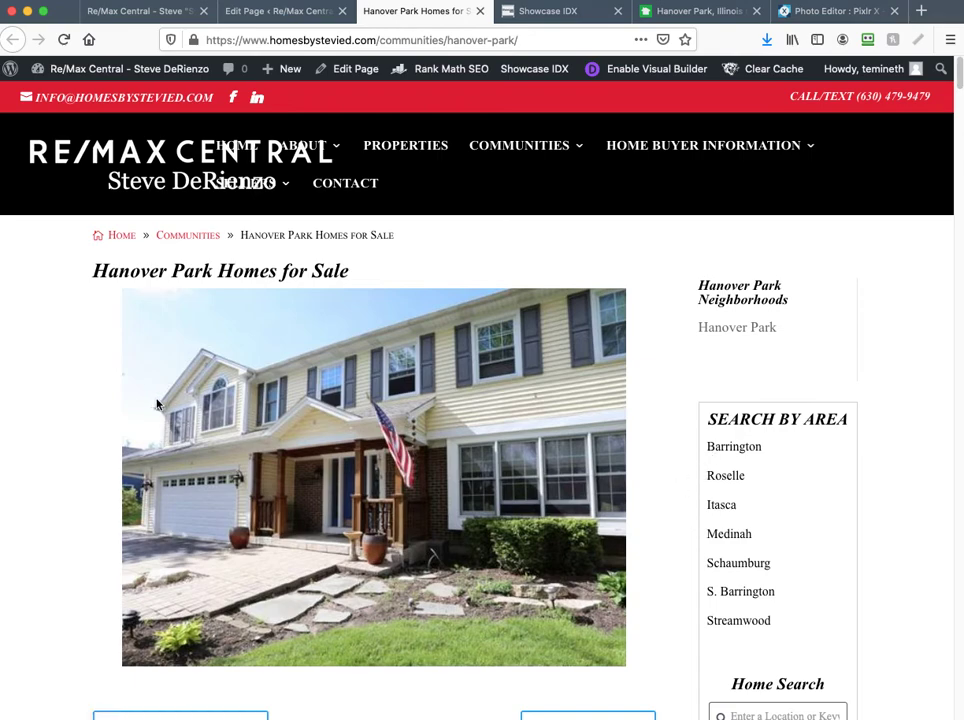
Step: Review the live Hanover Park page from its header photo and sidebar search down through the hotsheet map and listings
scroll(85, 474, down, 3)
scroll(85, 474, down, 5)
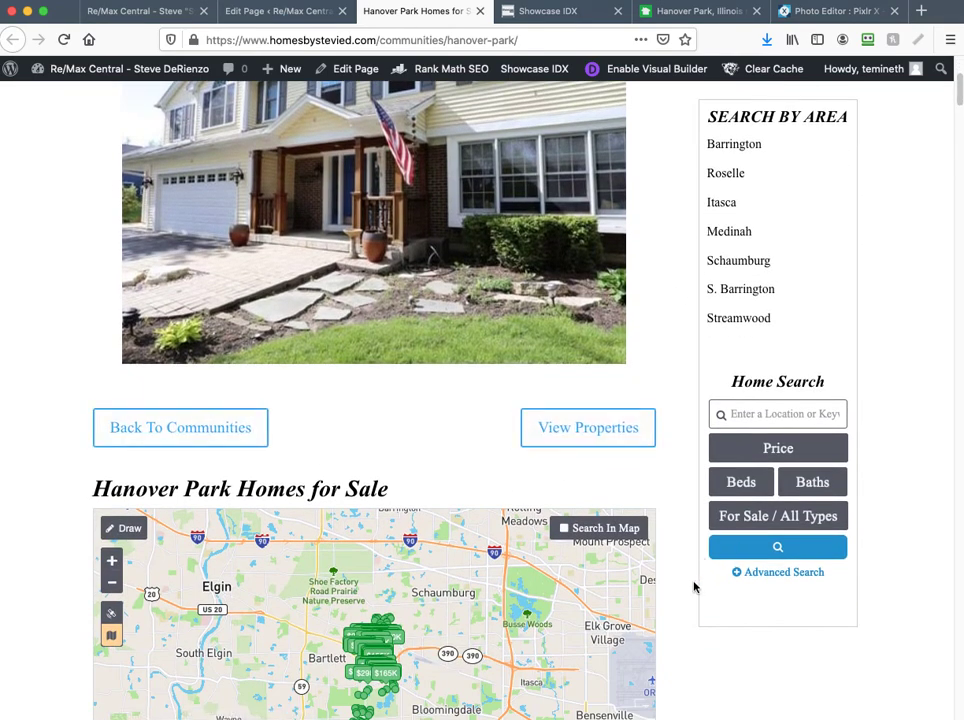
scroll(694, 587, down, 20)
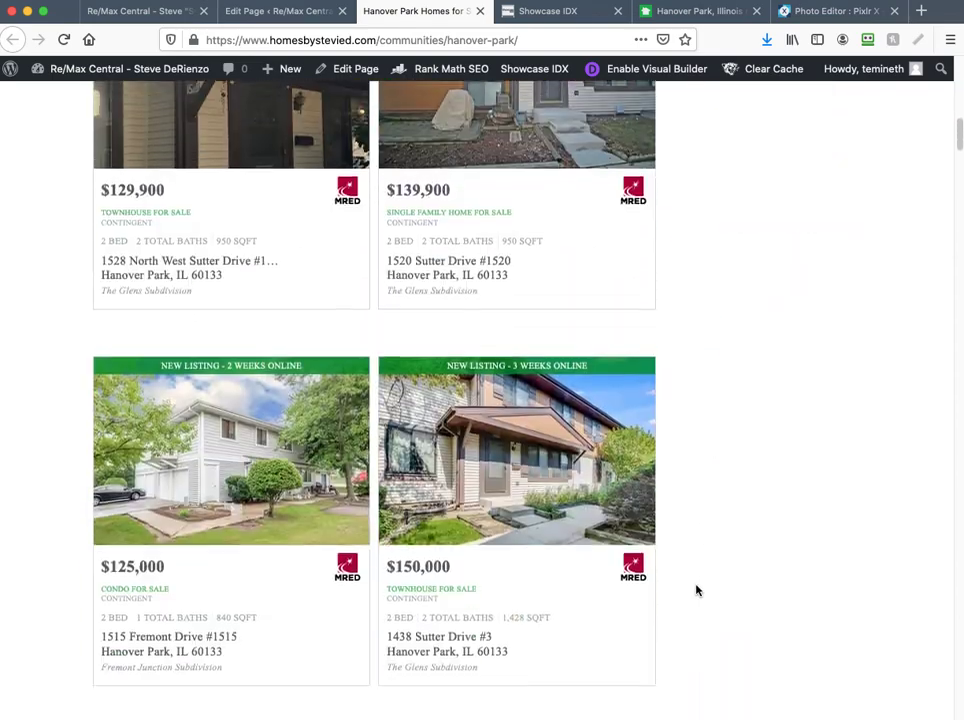
scroll(697, 590, down, 10)
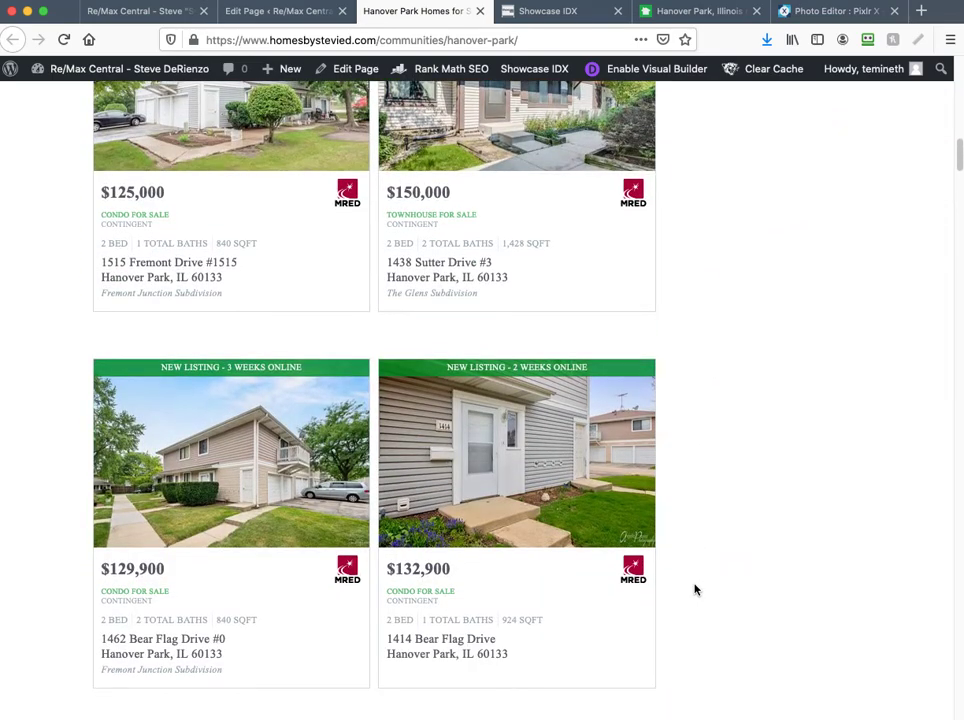
scroll(695, 590, down, 4)
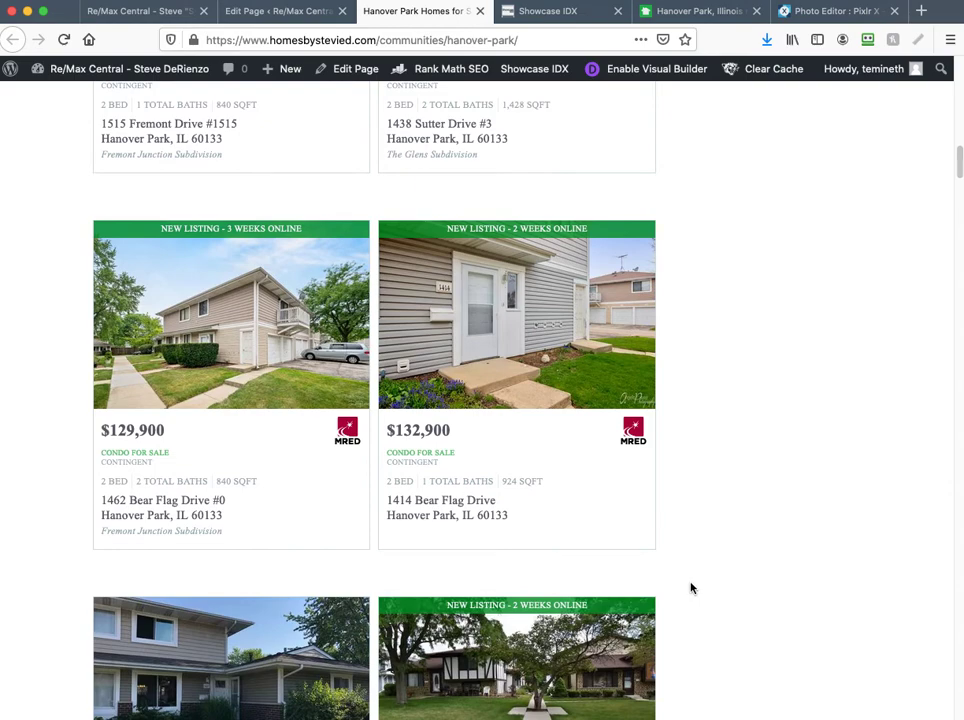
scroll(690, 580, down, 3)
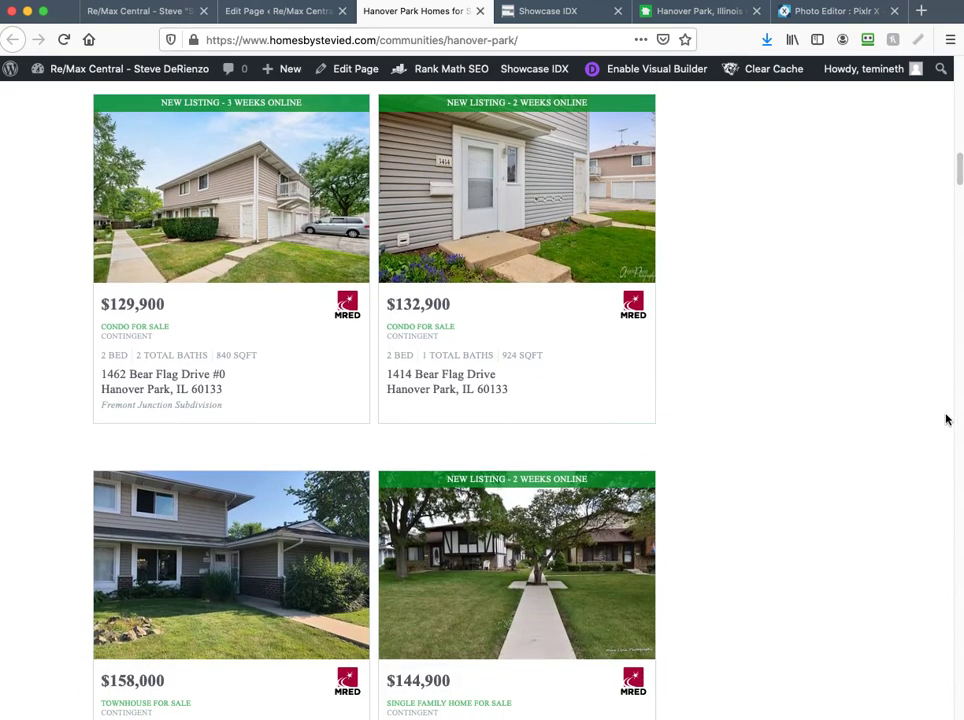
Step: Widen the browser window to check how the hotsheet listings lay out, and restore the narrower width
drag(961, 405, 963, 405)
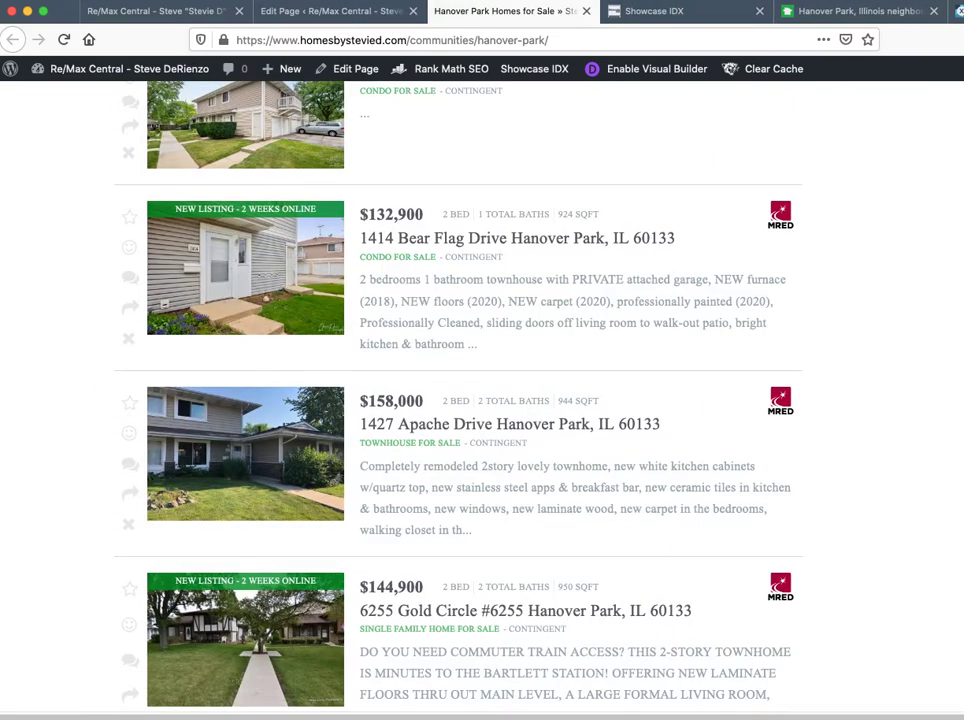
drag(963, 405, 963, 405)
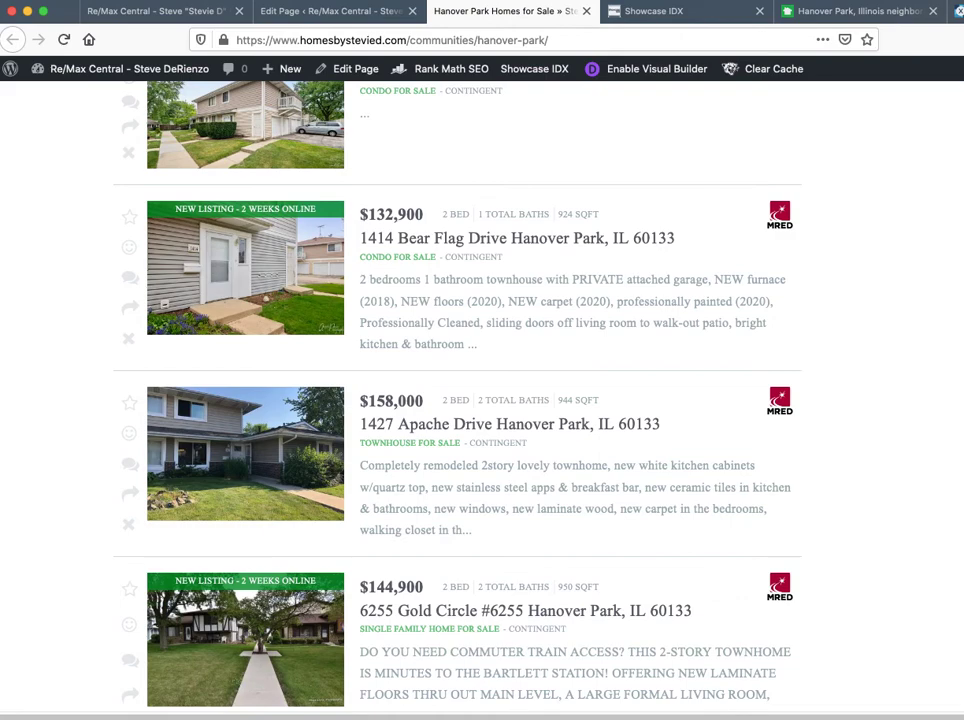
drag(963, 405, 962, 392)
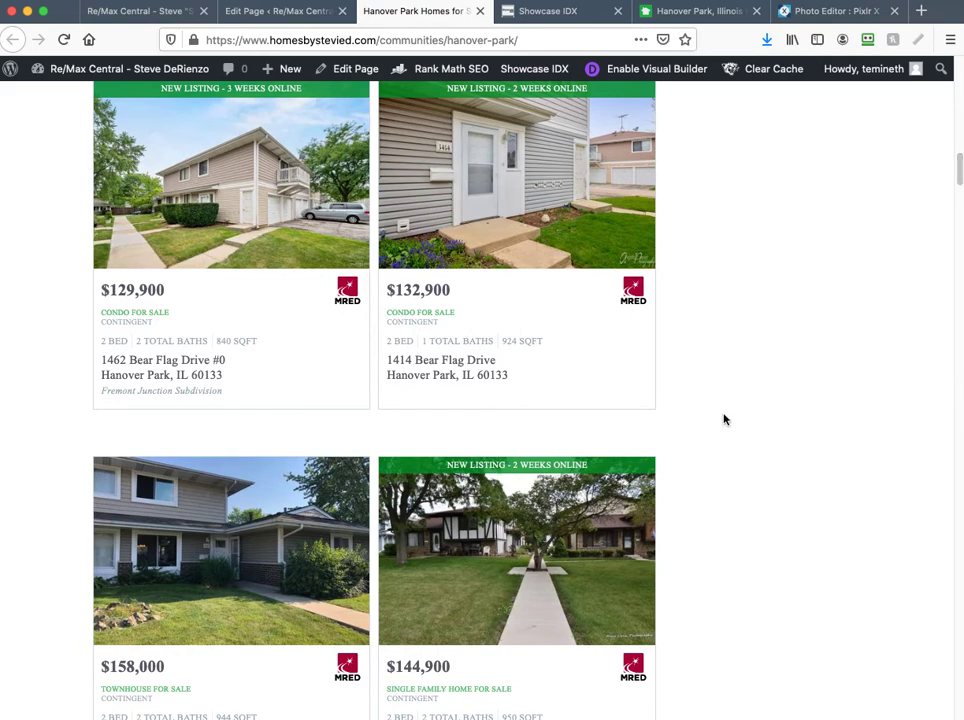
Step: Examine the two-column listing cards back up to the hotsheet map on the live Hanover Park page
mouse_move(157, 389)
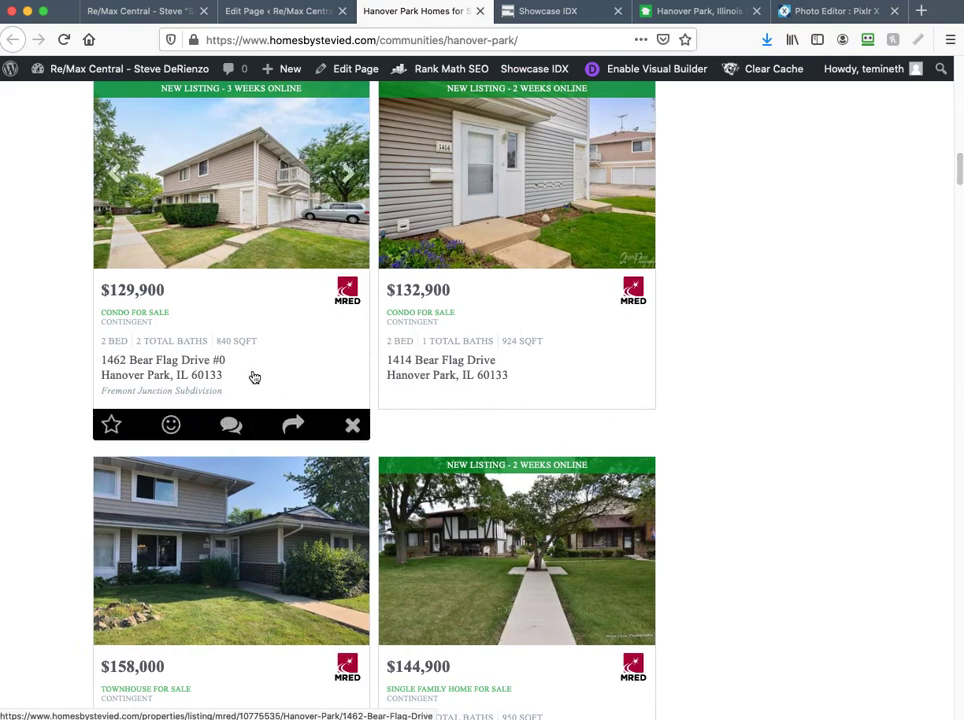
scroll(254, 377, up, 5)
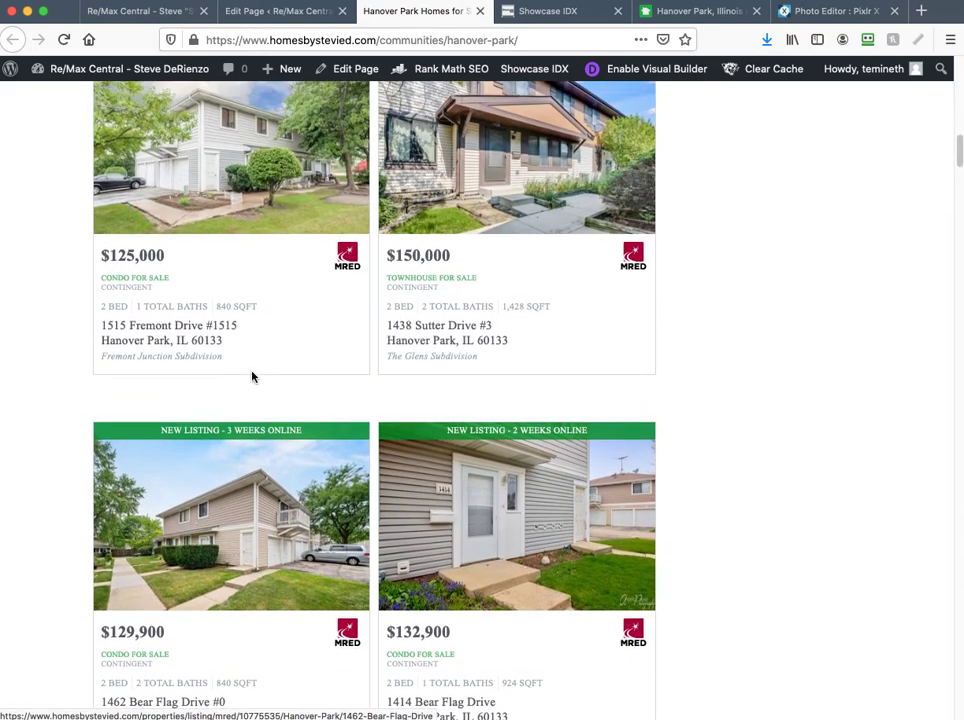
scroll(252, 377, up, 9)
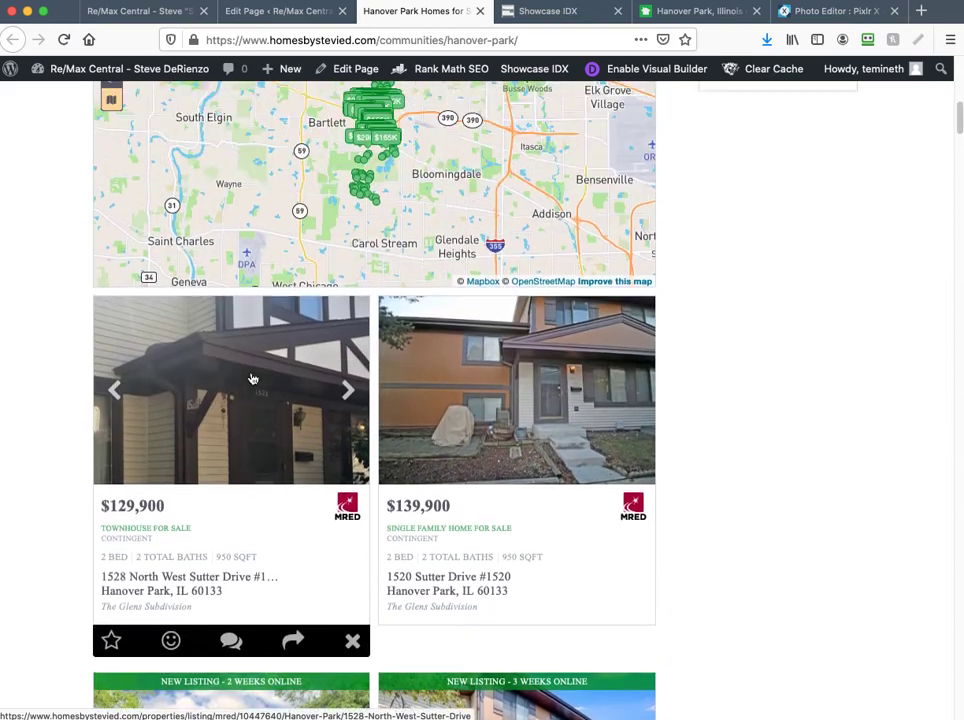
scroll(253, 378, up, 1)
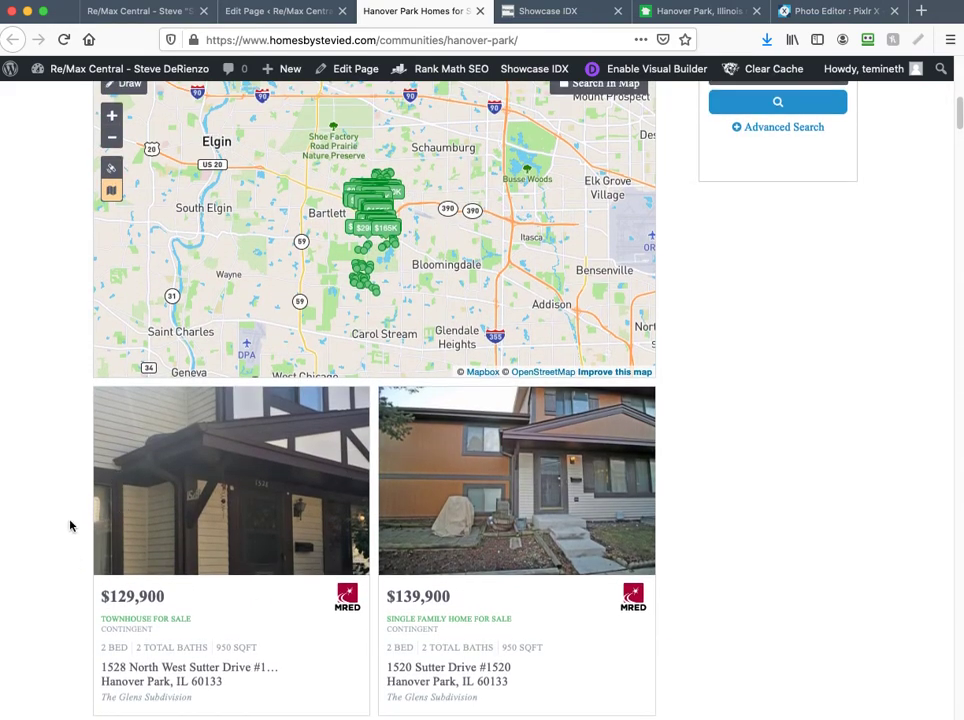
Step: Copy the Hanover Park community page's address and set it as the link URL of the Hanover Park image on the home page
scroll(70, 525, up, 10)
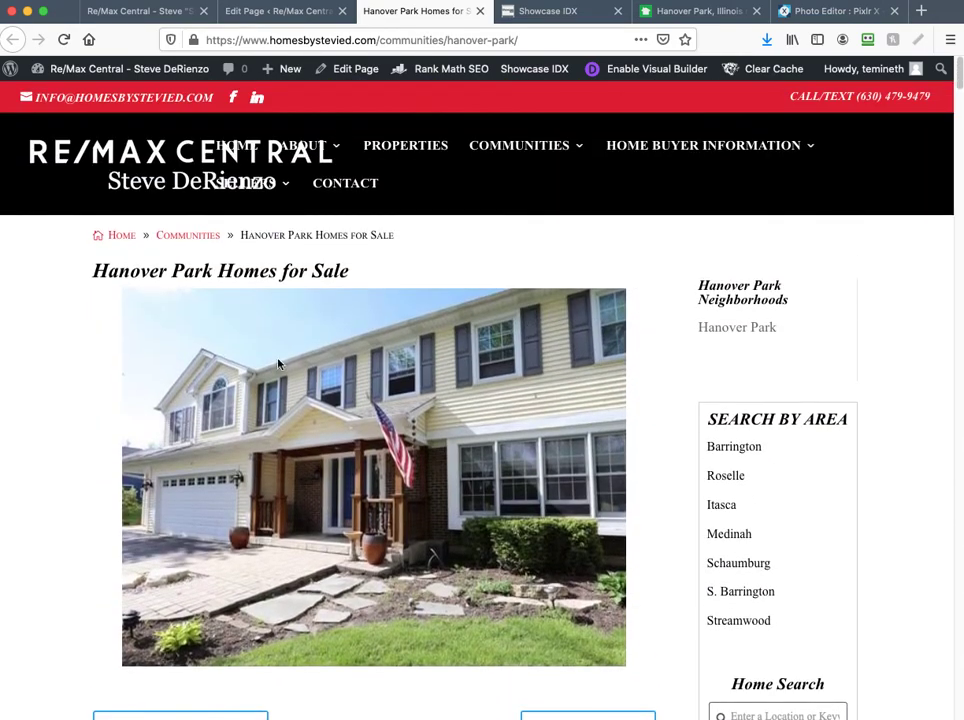
click(489, 40)
key(super+c)
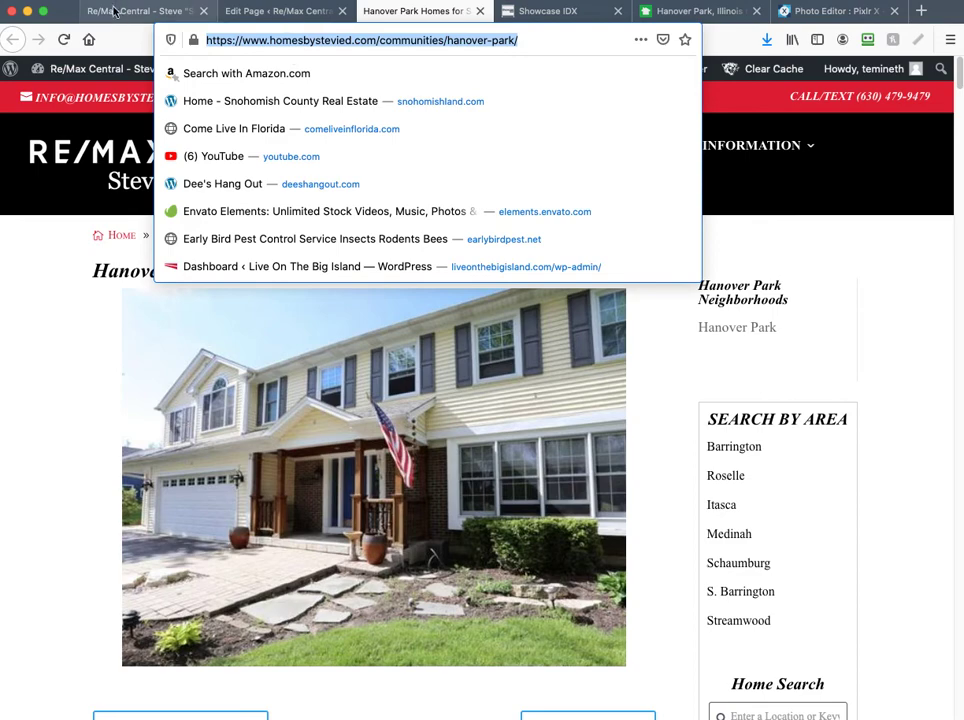
click(117, 13)
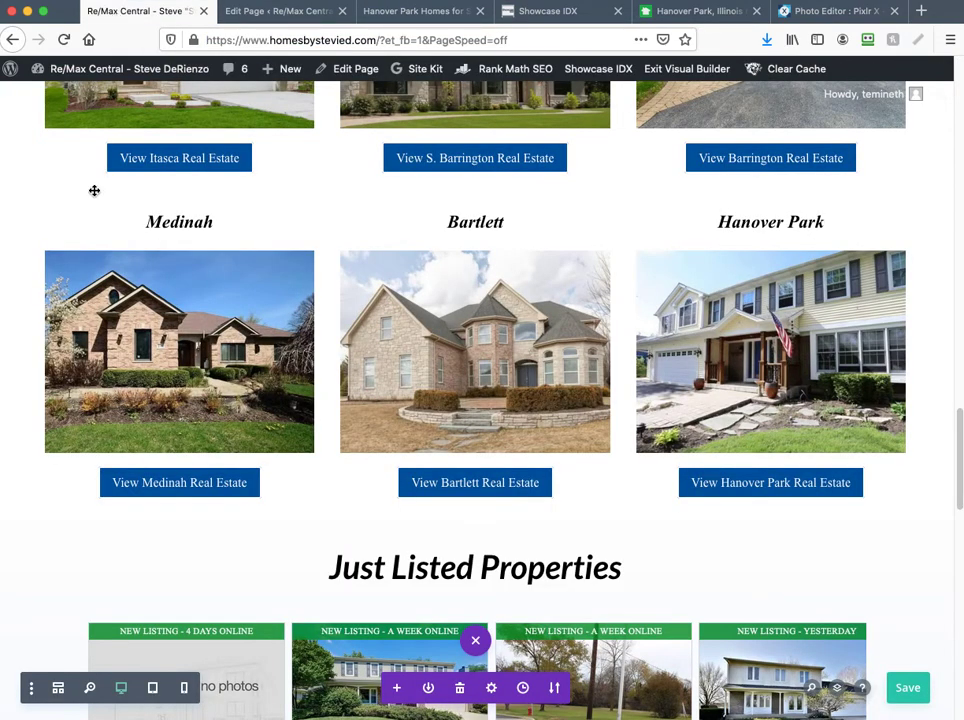
mouse_move(744, 292)
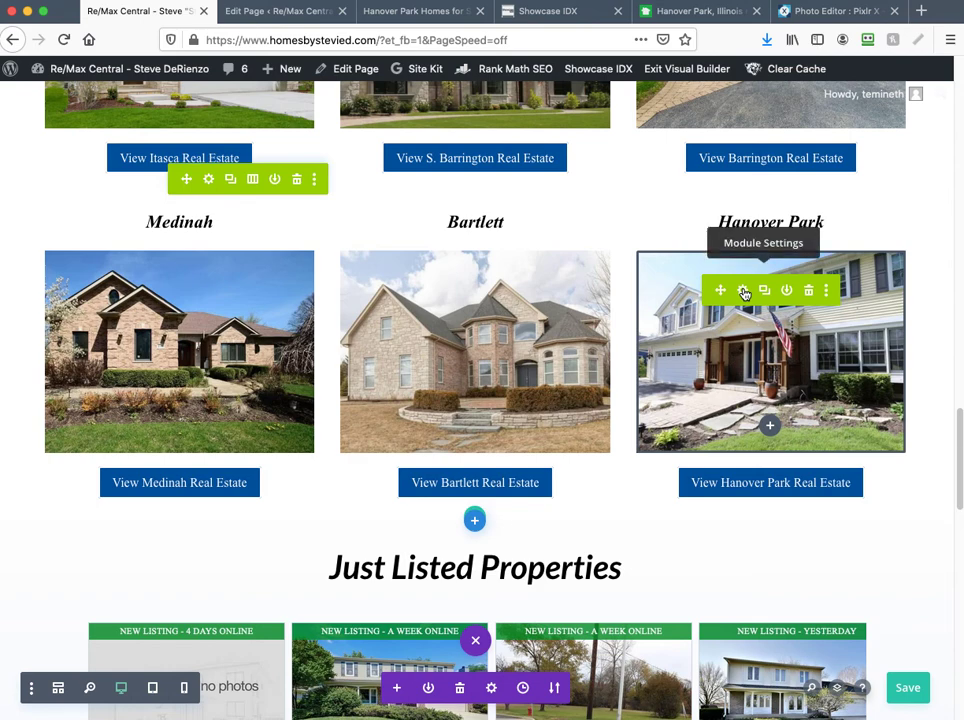
click(744, 292)
click(508, 603)
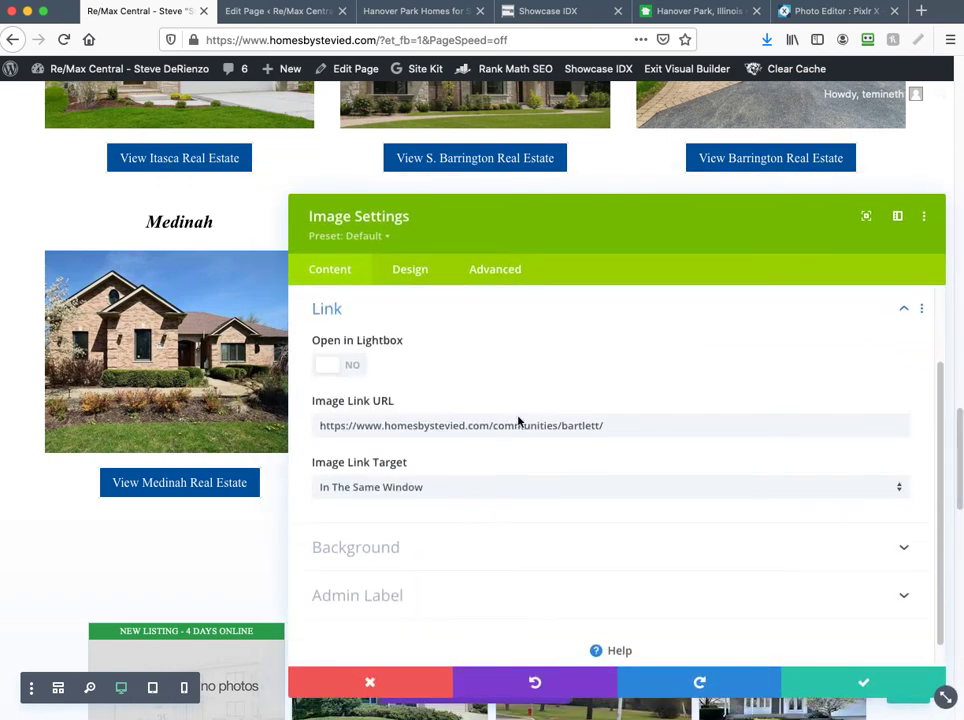
drag(630, 426, 300, 421)
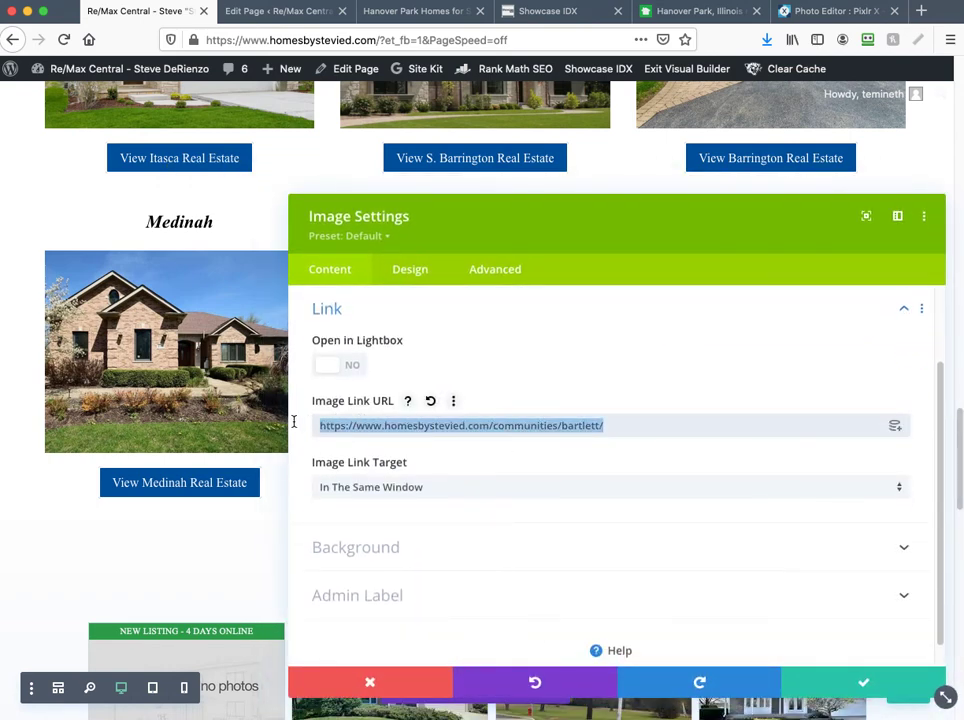
key(super+v)
click(863, 682)
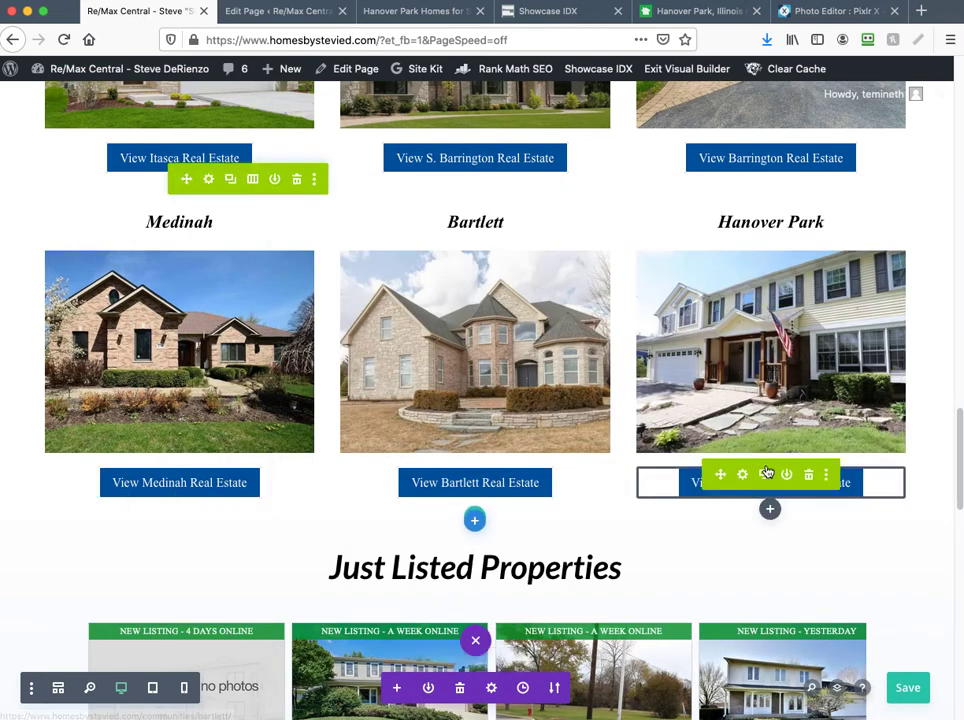
Step: Set the View Hanover Park Real Estate button's link URL to the copied communities/hanover-park/ page address
click(741, 475)
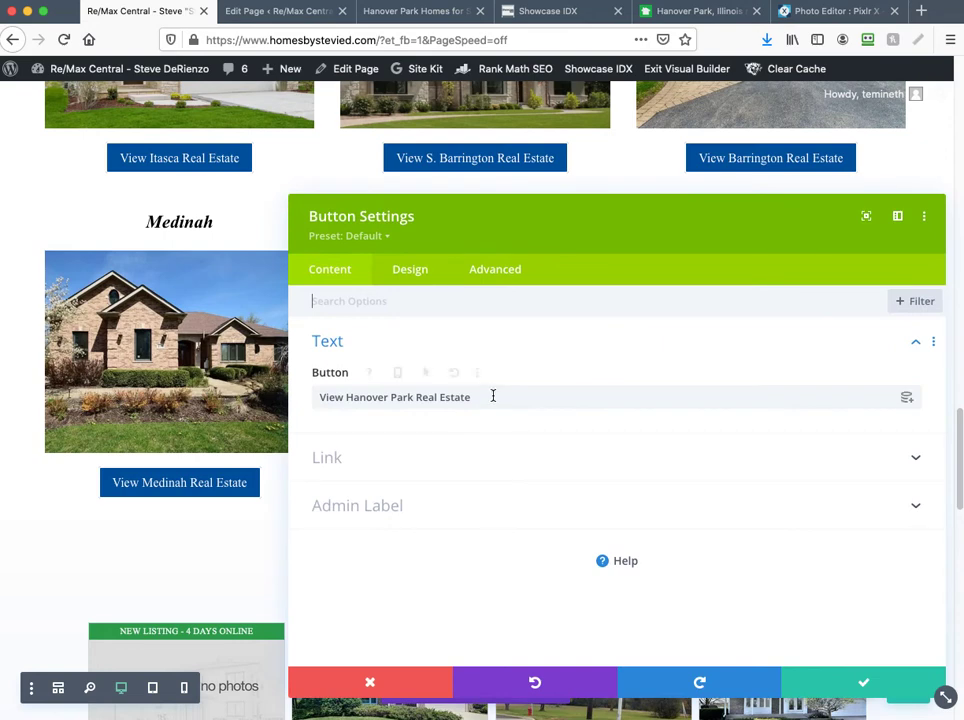
click(466, 460)
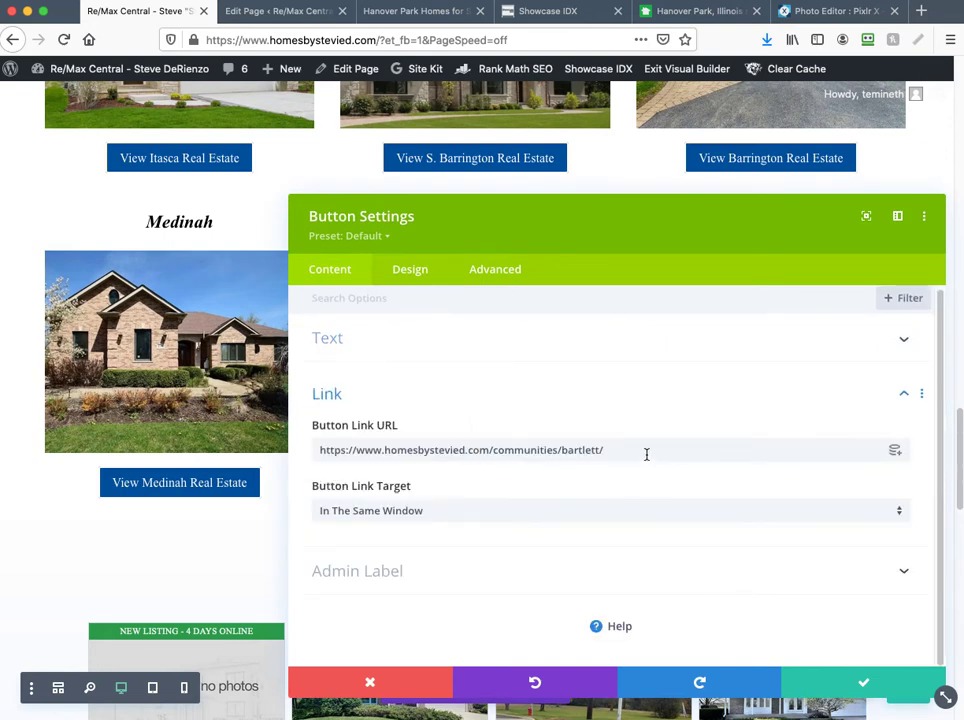
drag(646, 454, 303, 449)
key(super+v)
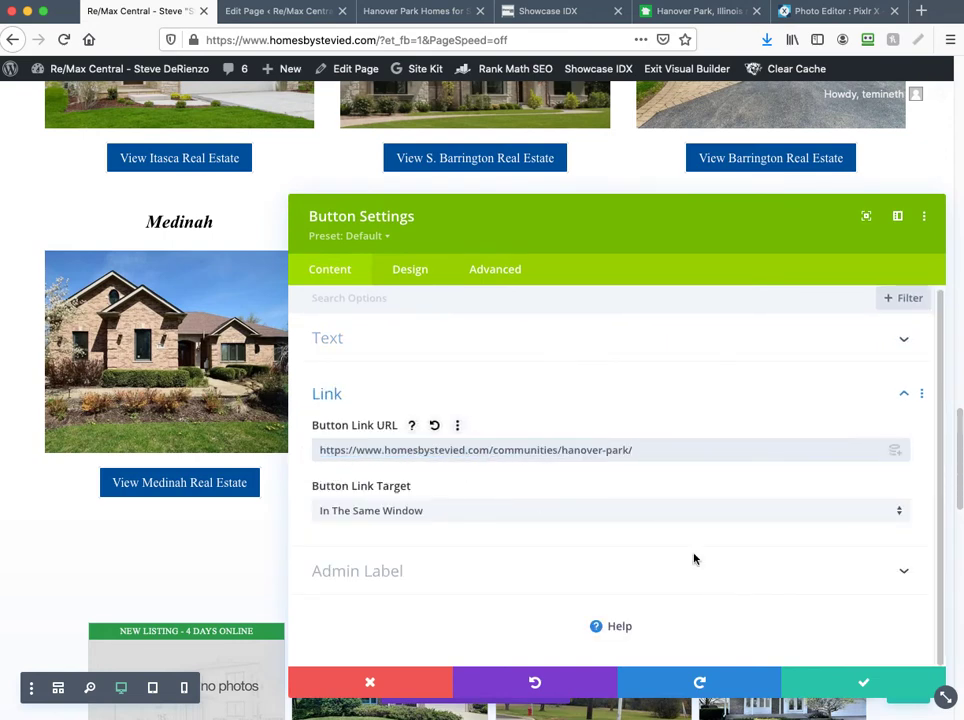
click(889, 690)
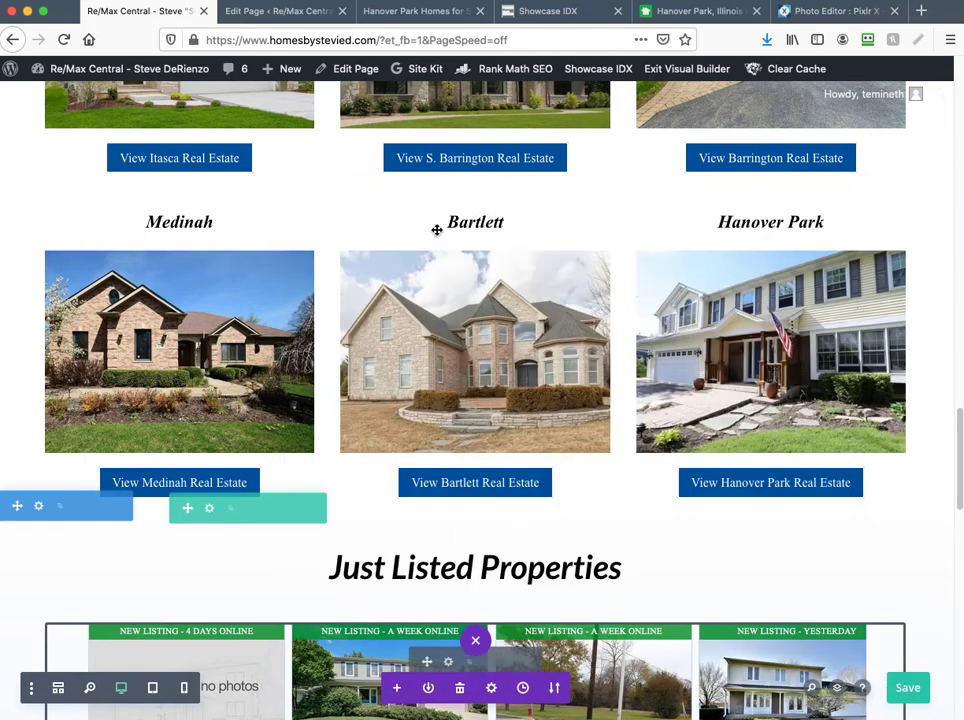
Step: Check the module link URL of the Bartlett heading above its image
mouse_move(469, 229)
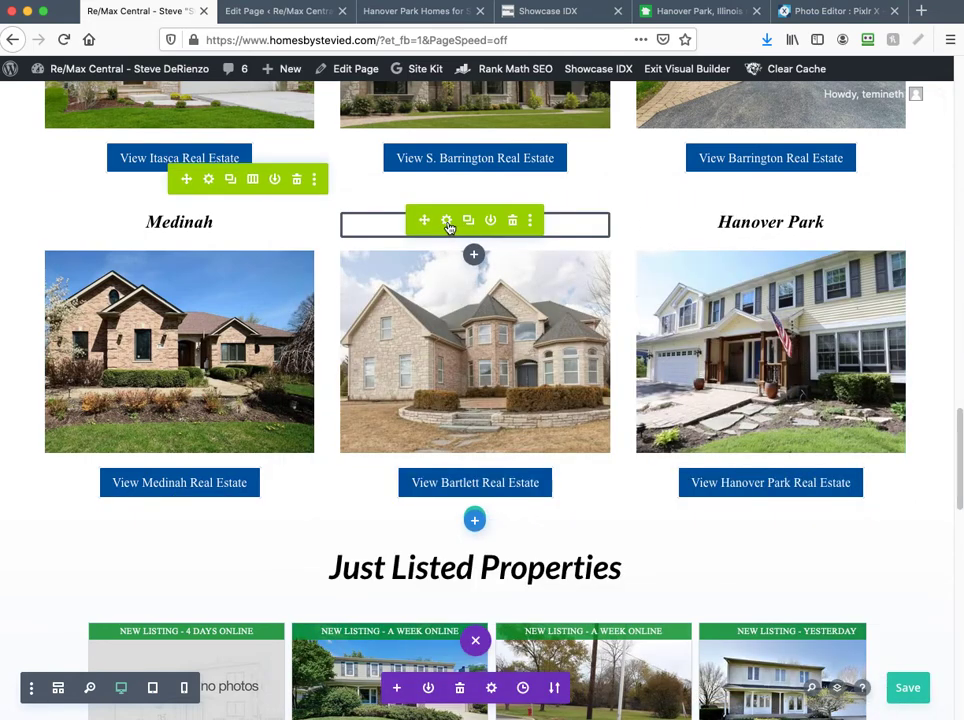
click(447, 221)
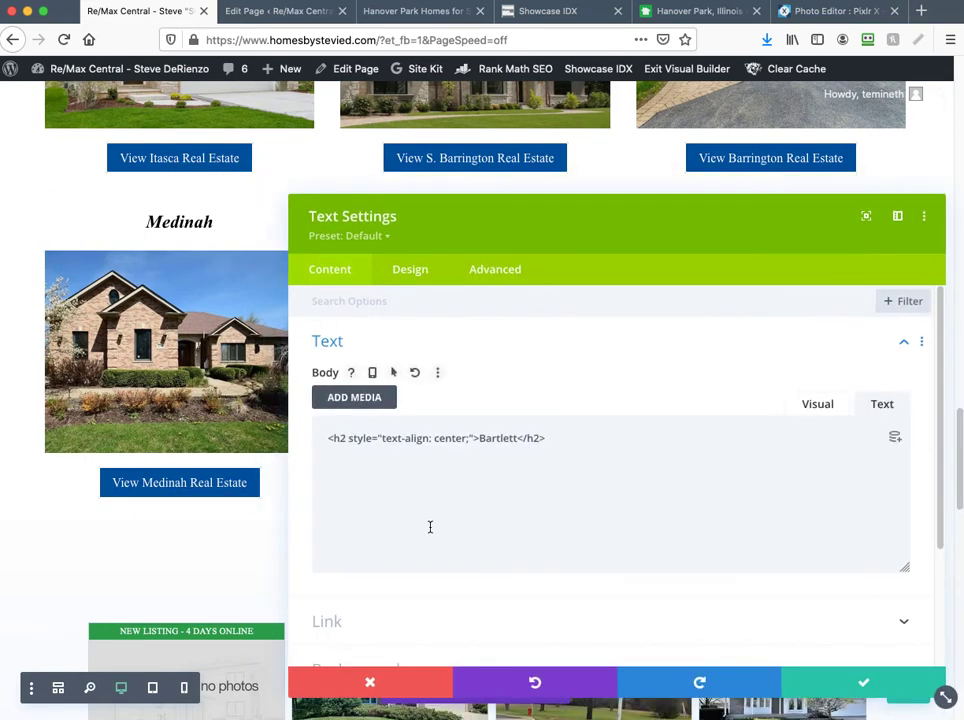
scroll(429, 527, down, 3)
click(450, 481)
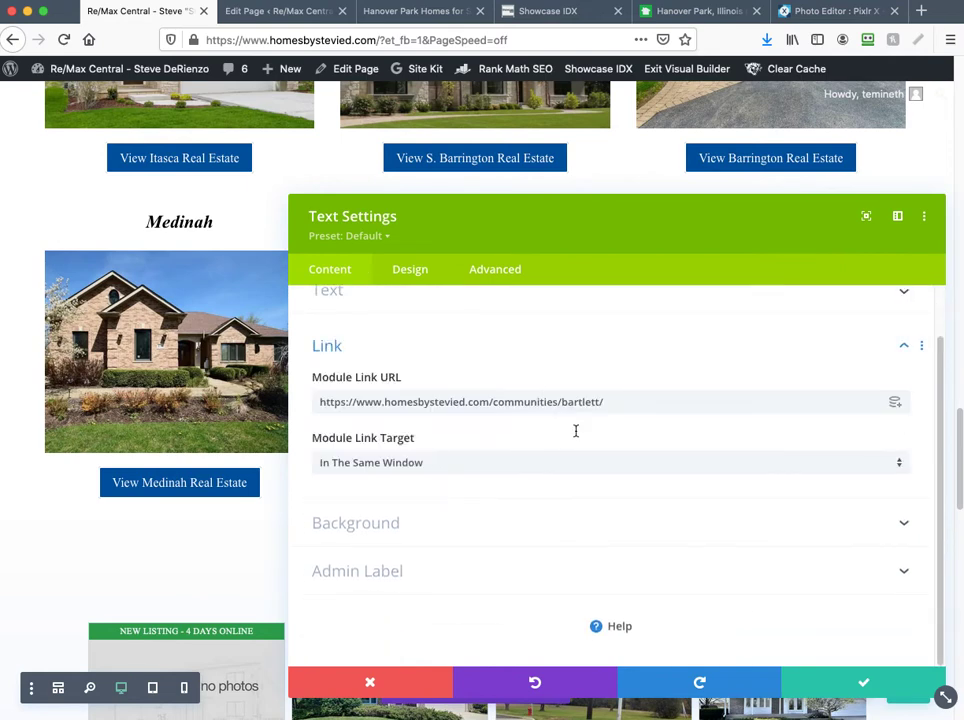
click(866, 684)
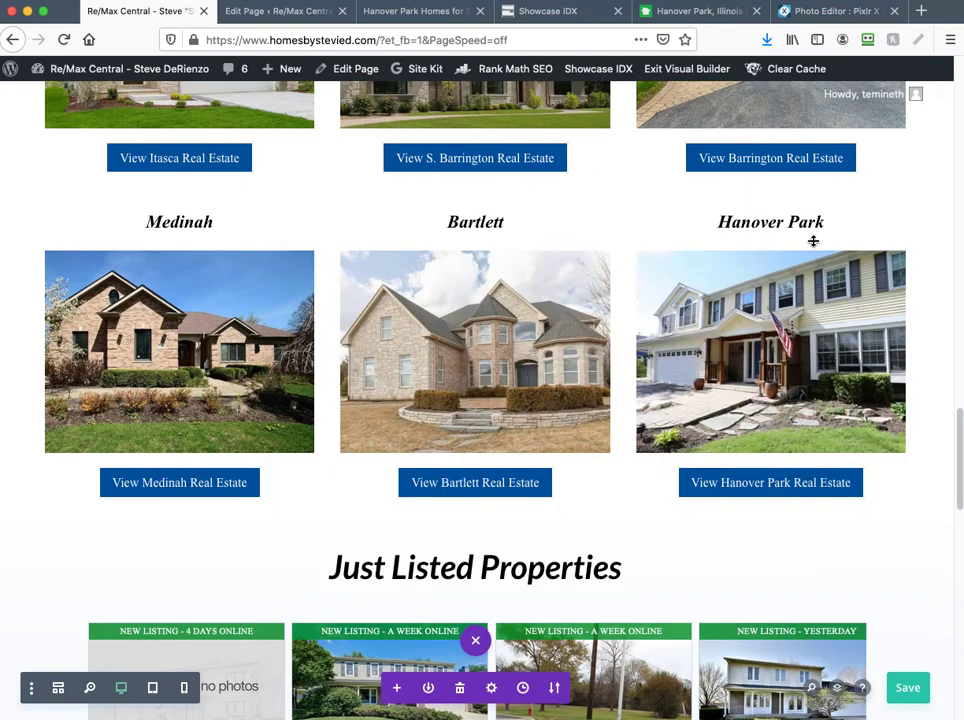
Step: Set the Hanover Park heading's module link URL to the copied communities/hanover-park/ address and save the home page
mouse_move(811, 236)
click(743, 221)
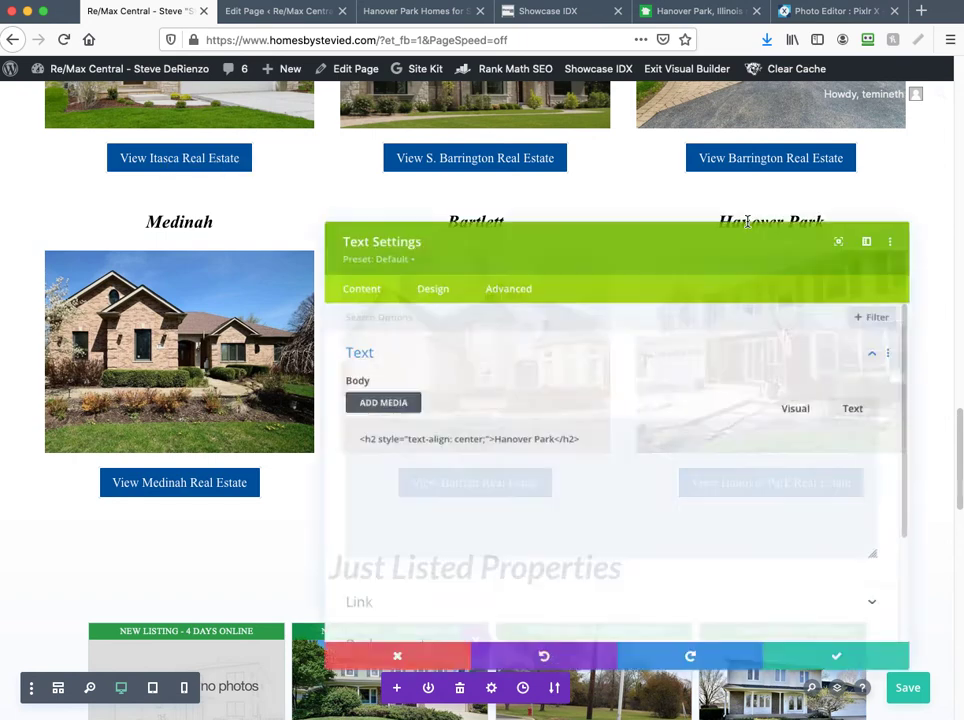
click(450, 622)
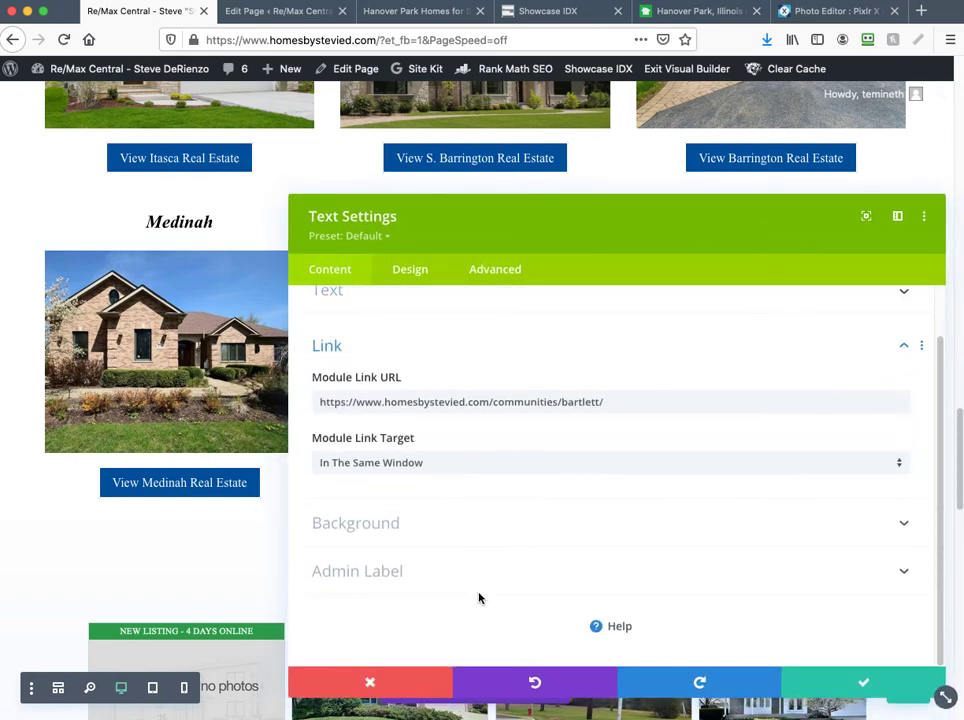
drag(650, 400, 318, 396)
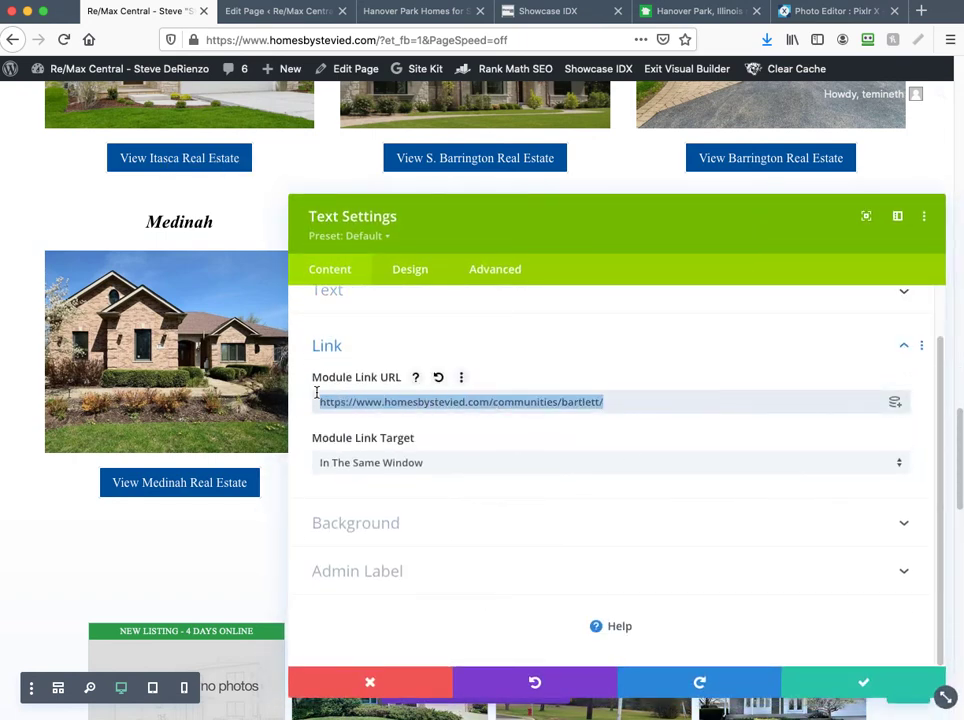
key(super+v)
click(885, 686)
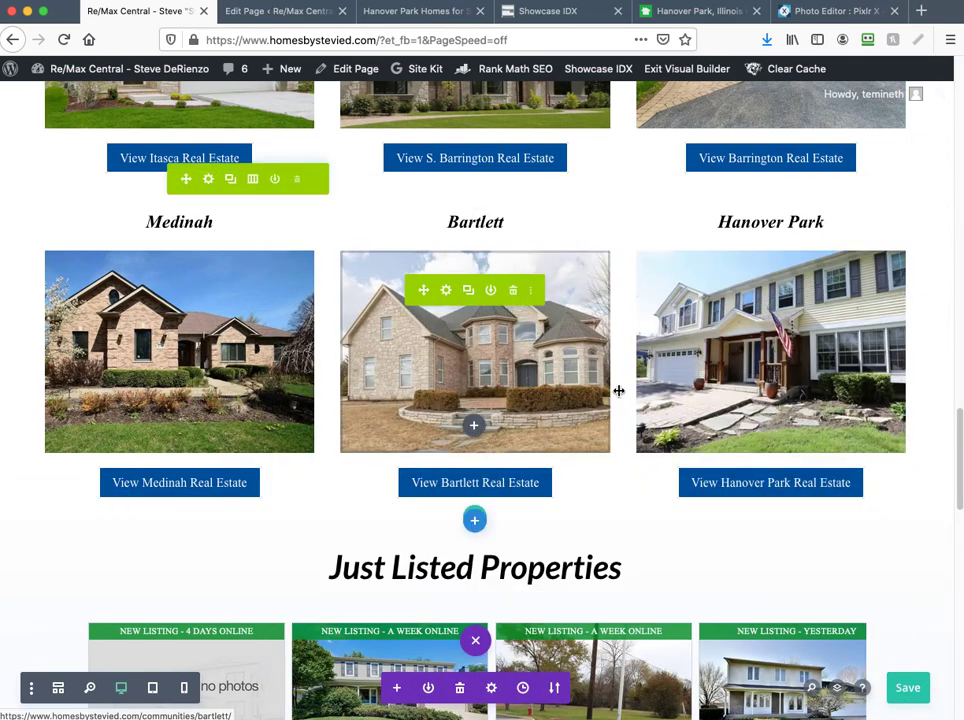
click(910, 688)
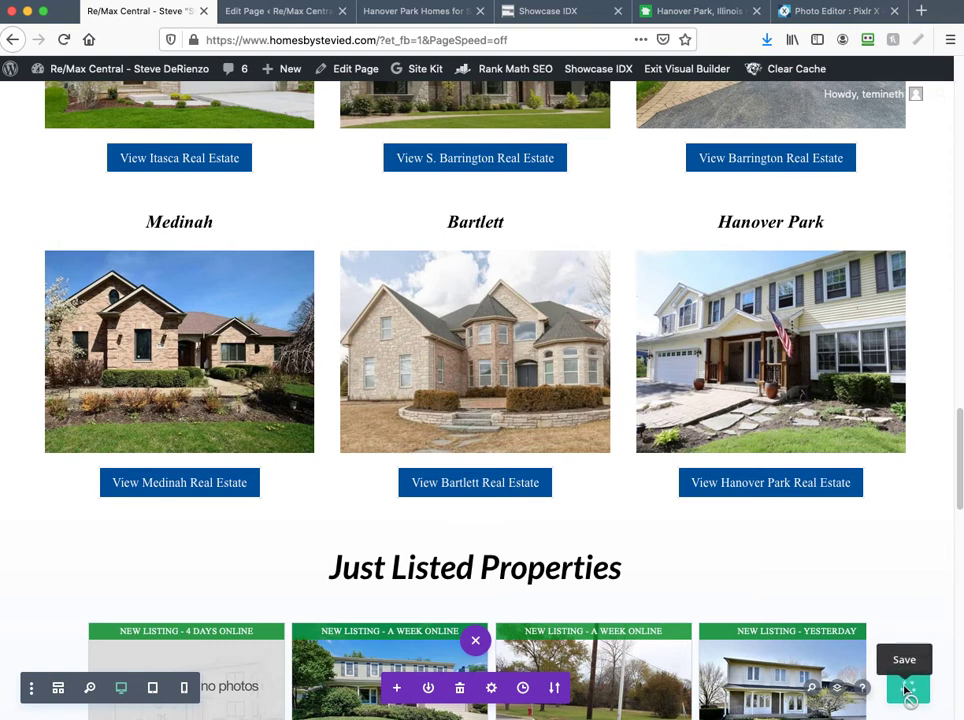
Step: Preview the home page's layout in tablet and phone views, checking it from the header down to the community images
click(474, 641)
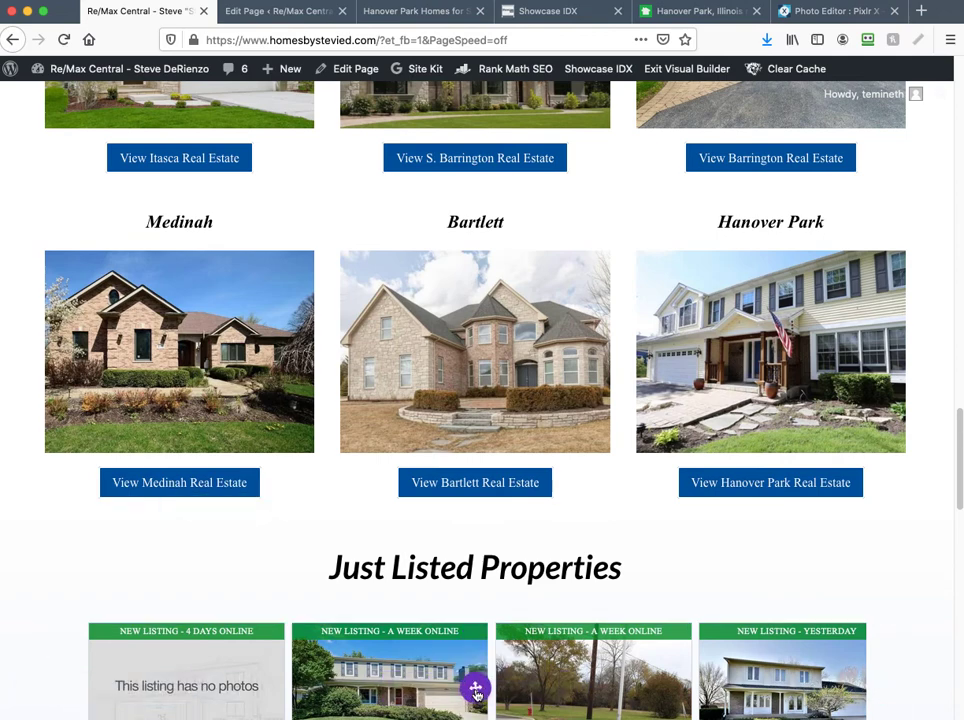
click(476, 690)
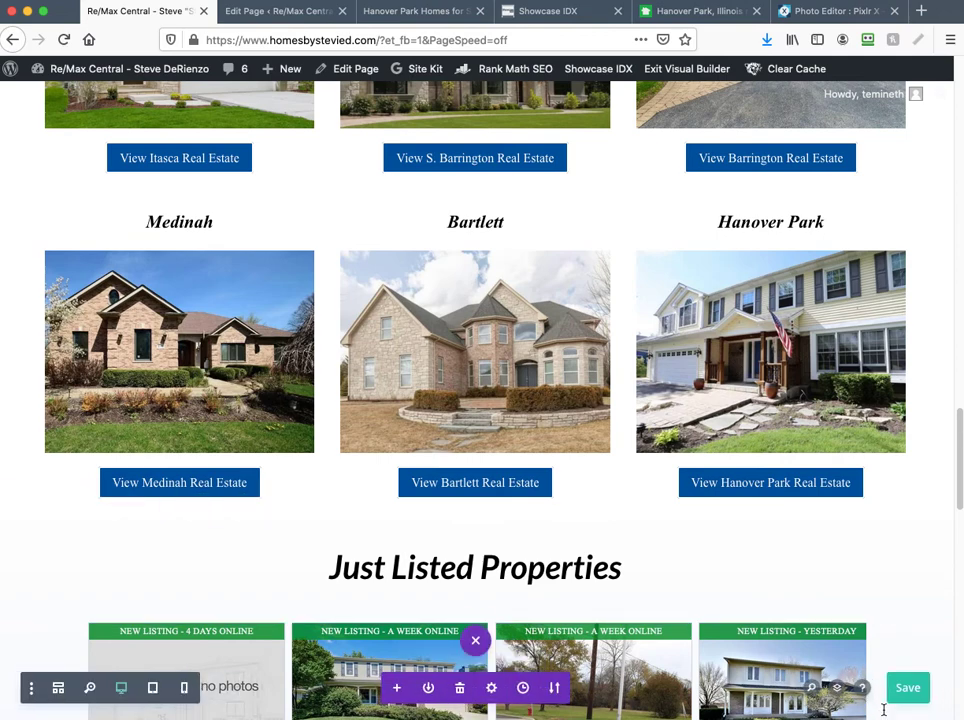
click(153, 688)
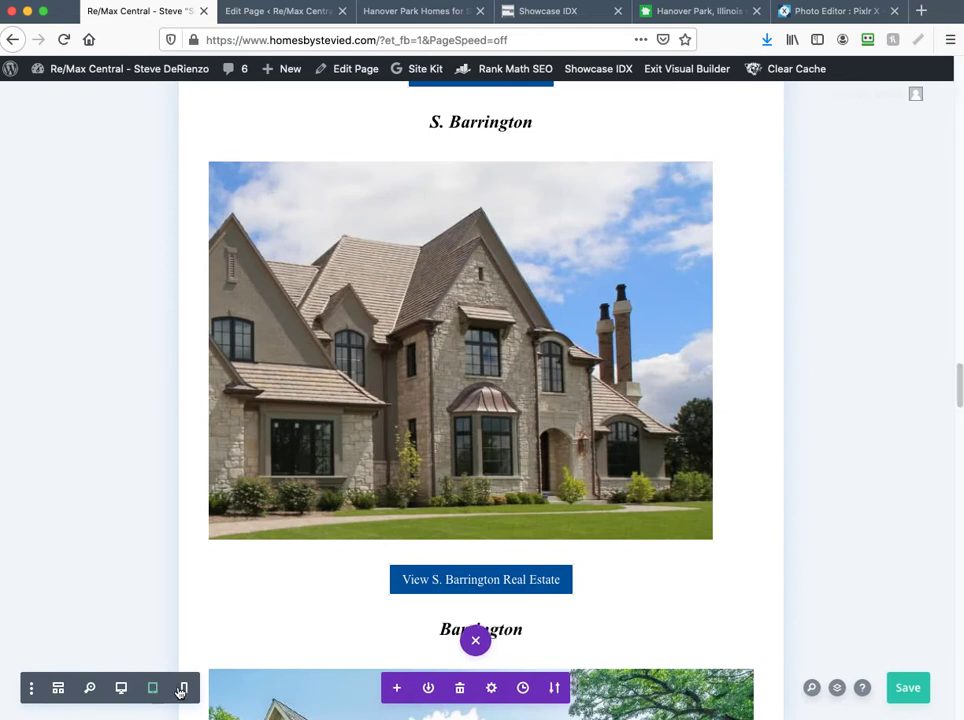
click(186, 688)
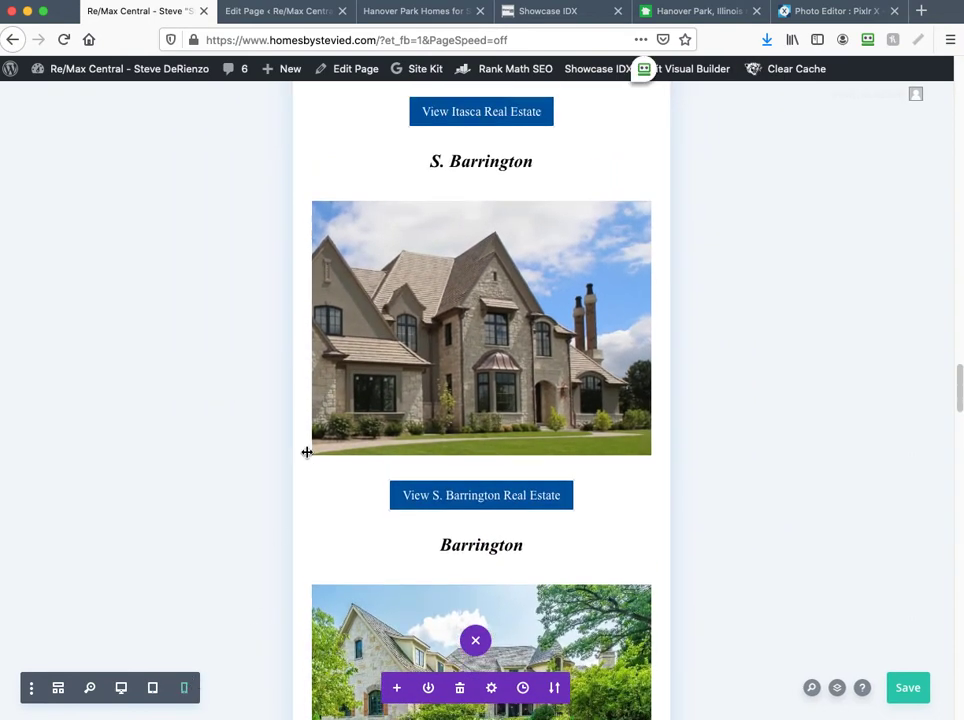
scroll(310, 450, up, 9)
scroll(313, 457, up, 10)
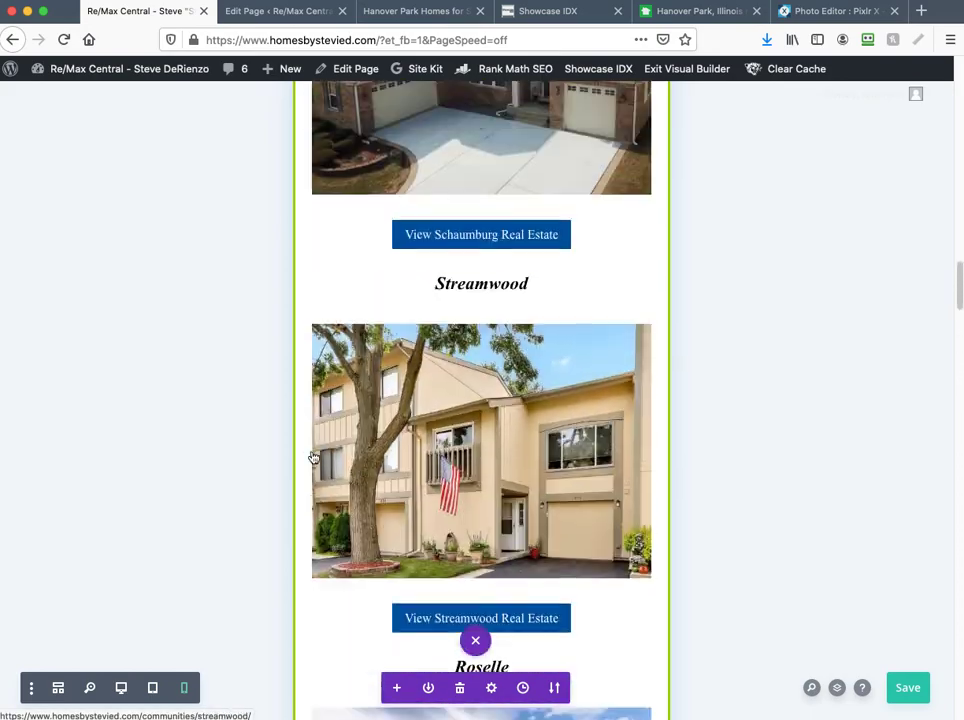
scroll(315, 457, up, 15)
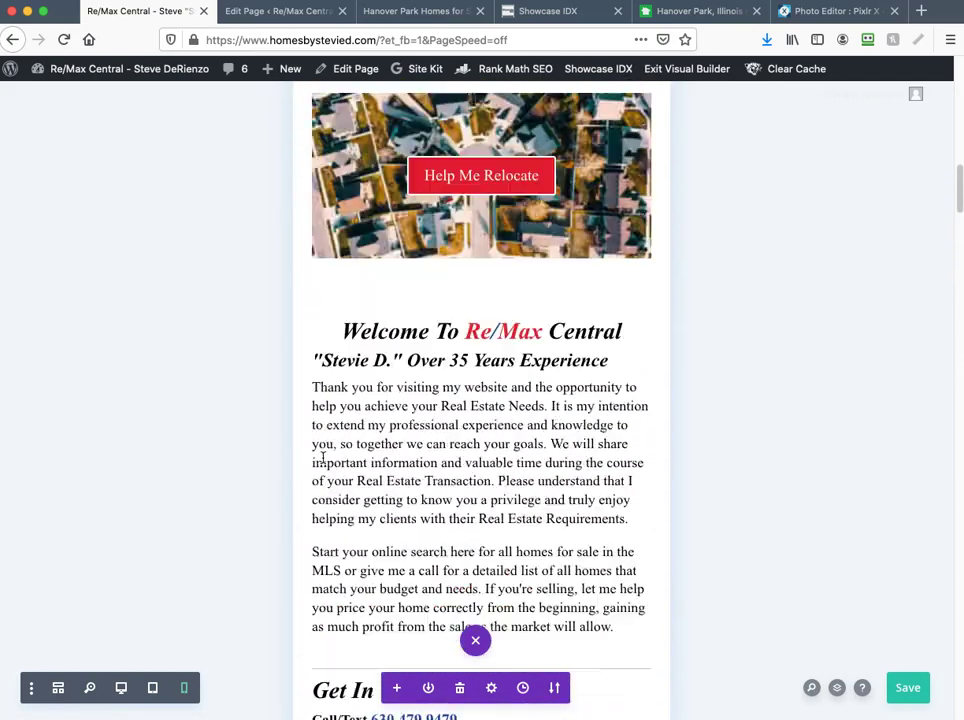
scroll(323, 459, up, 2)
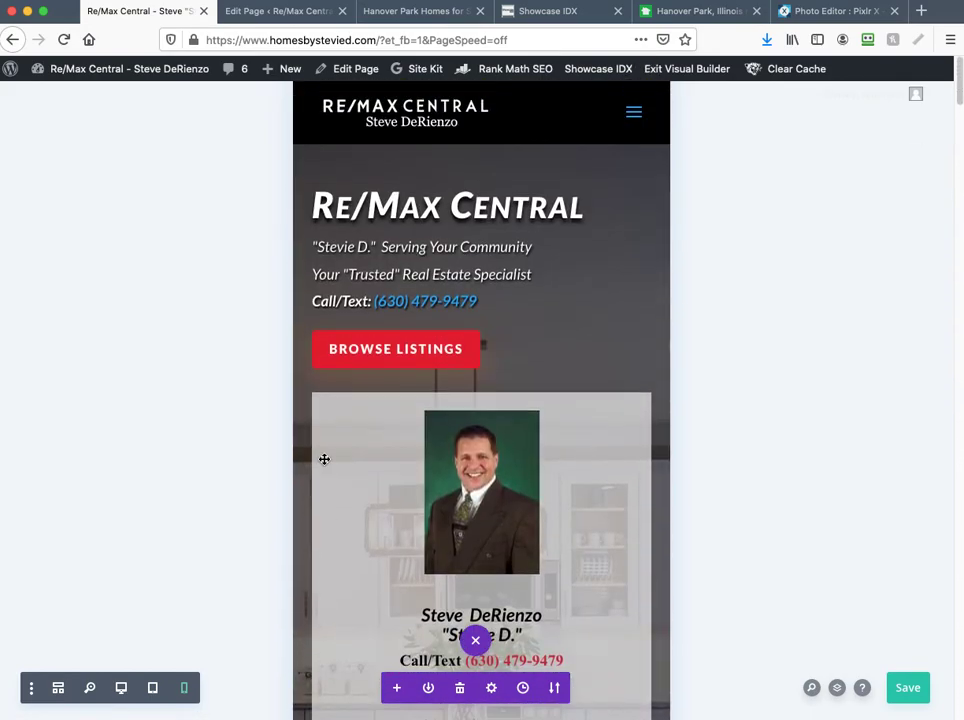
scroll(325, 459, down, 16)
scroll(333, 462, down, 15)
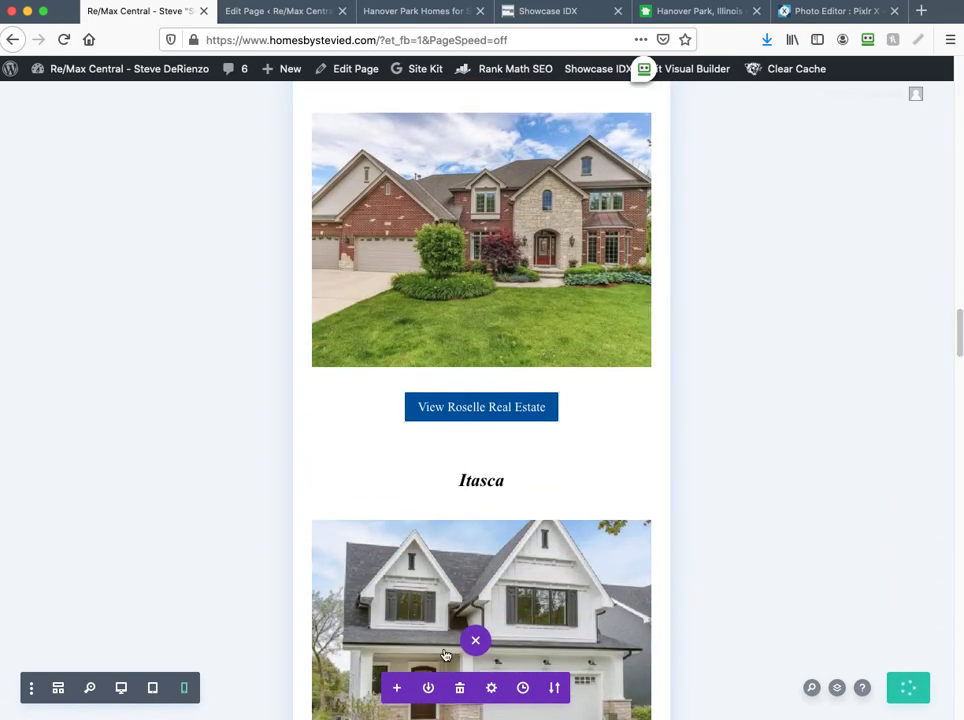
Step: Return to editing the Hanover Park Homes for Sale page and duplicate it
click(708, 12)
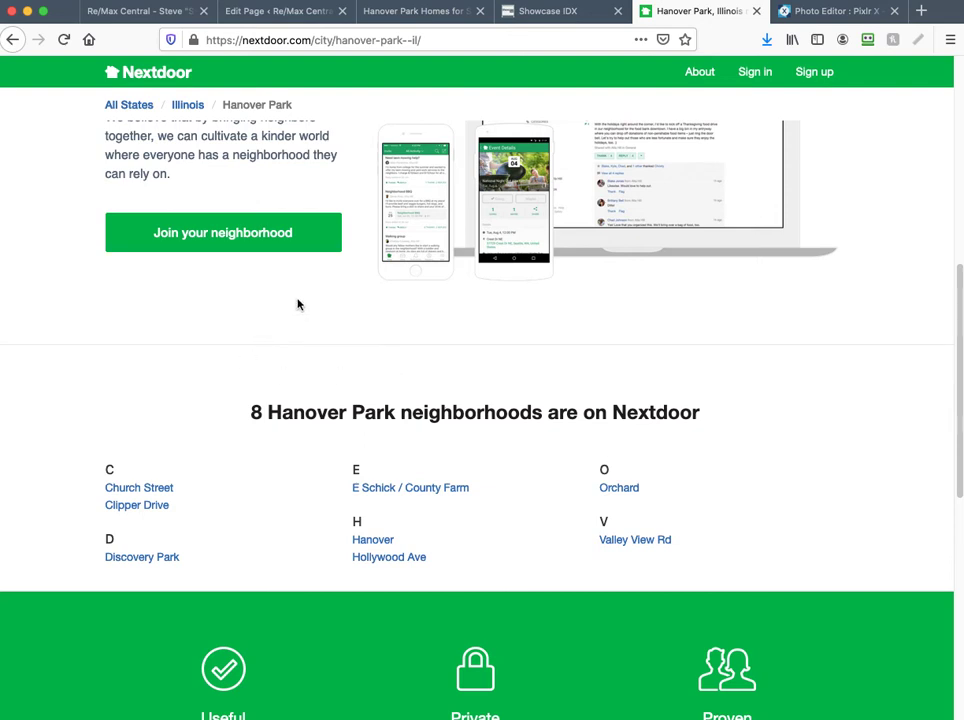
click(281, 12)
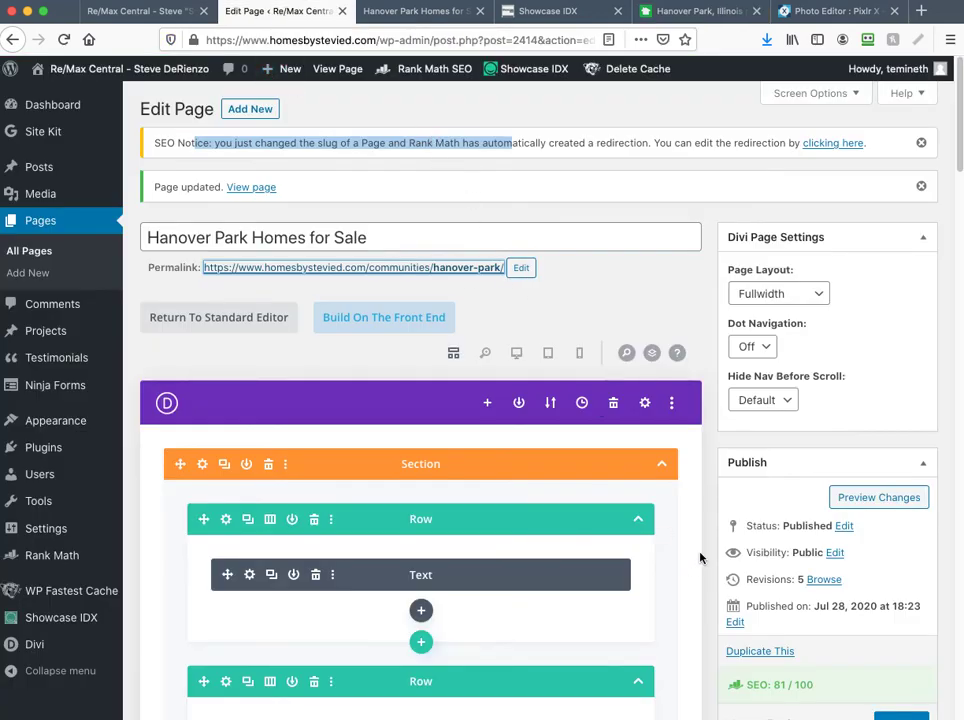
scroll(714, 506, down, 2)
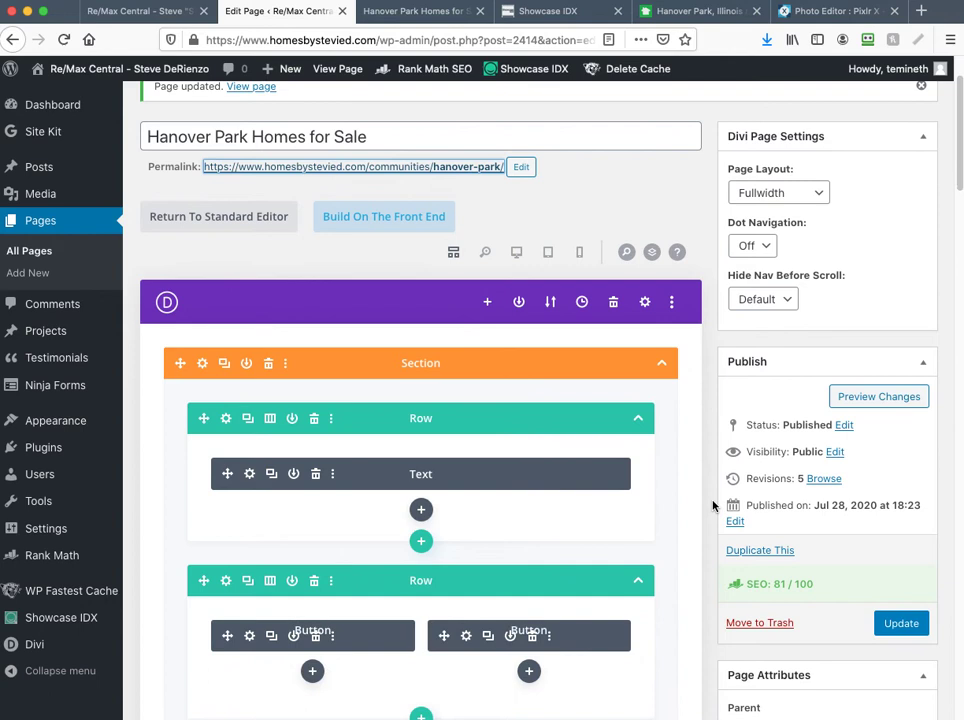
click(766, 556)
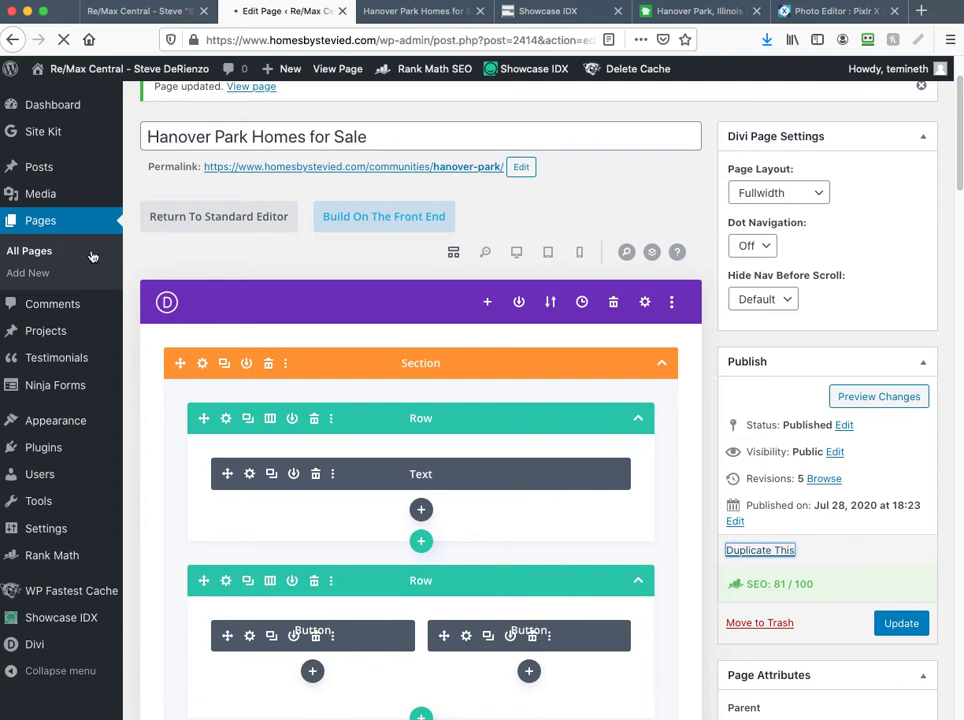
Step: Open the Orchard neighborhood from Nextdoor's Hanover Park list and enlarge its map to examine the boundaries
click(672, 16)
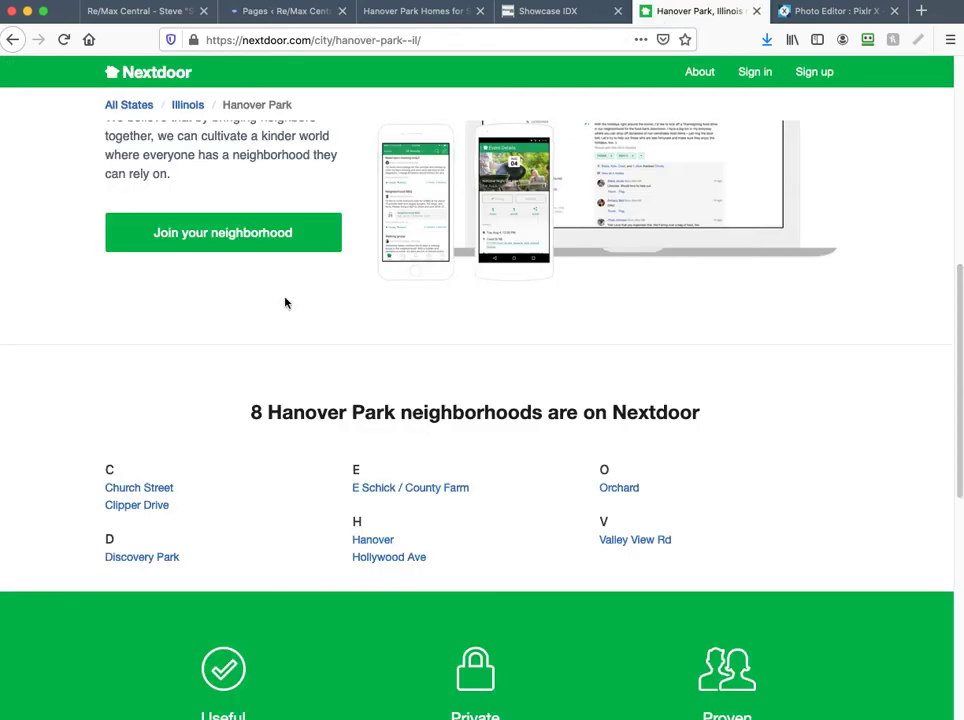
click(627, 493)
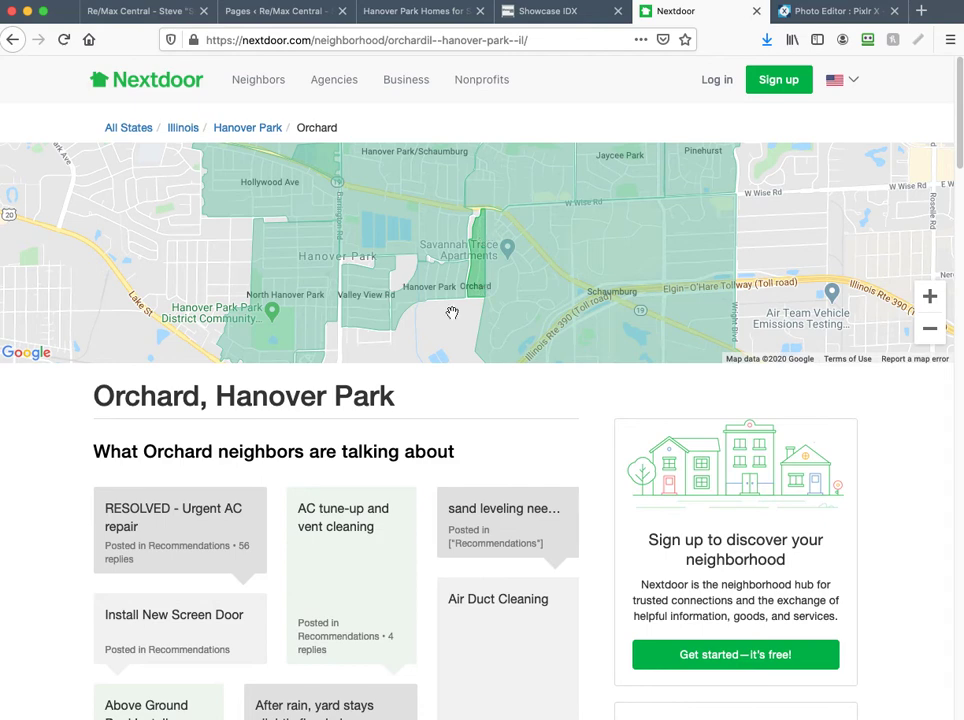
click(930, 298)
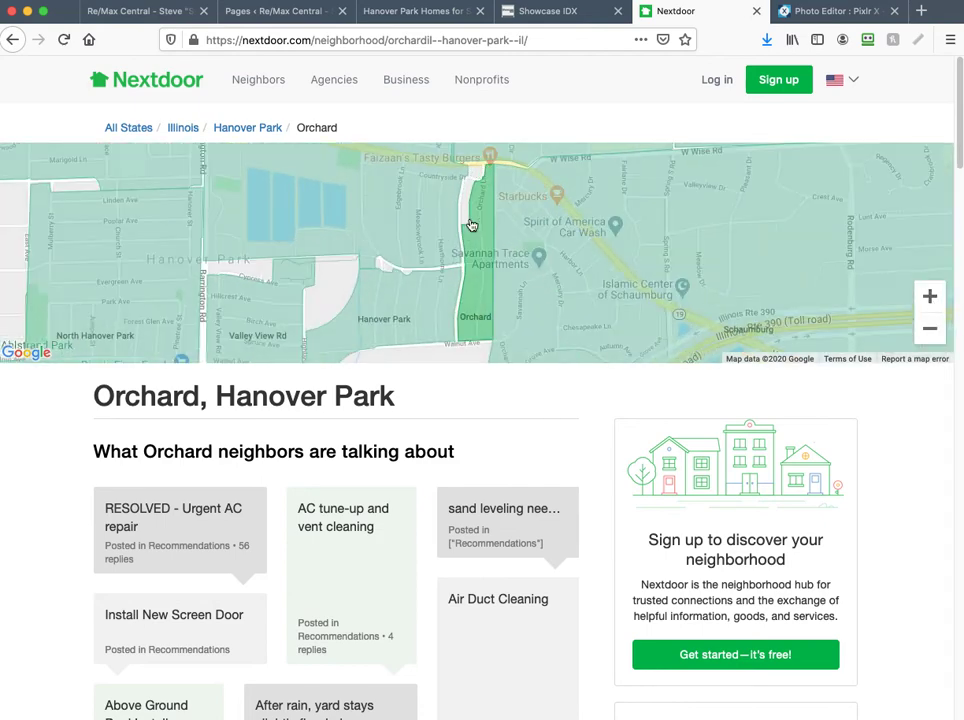
Step: Switch to the WordPress page list and open the draft copy of Hanover Park Homes for Sale for editing
click(527, 15)
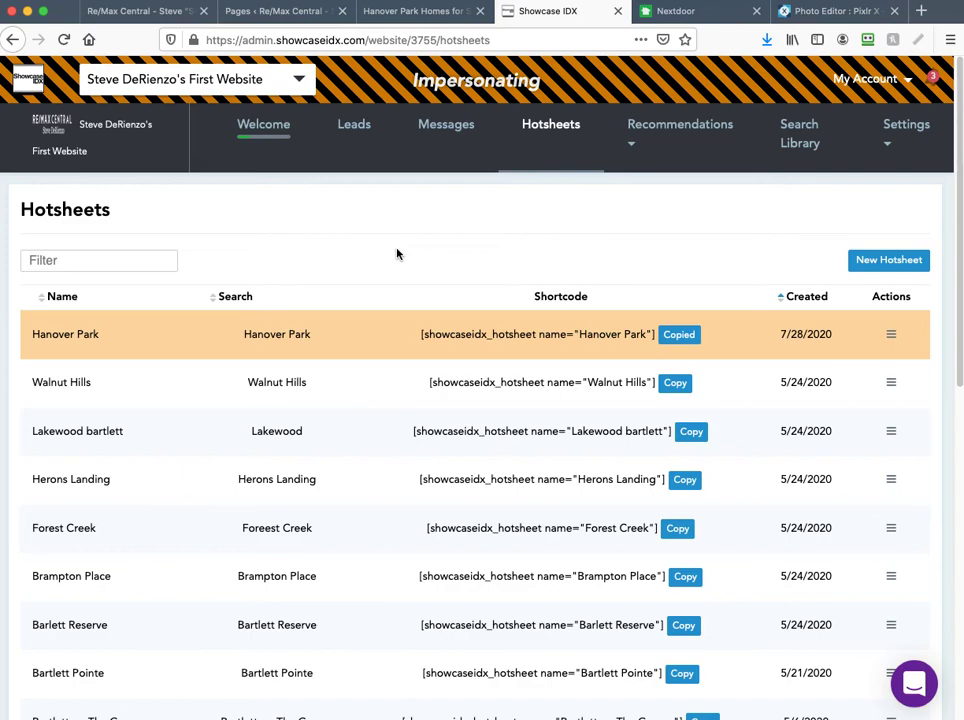
click(290, 20)
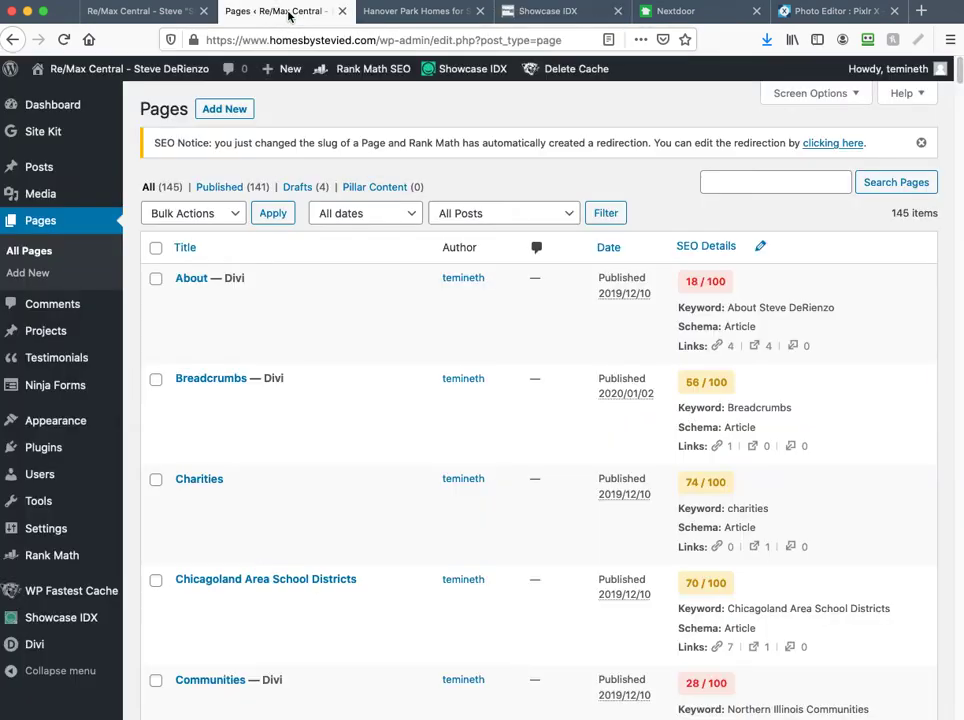
scroll(321, 459, down, 3)
scroll(321, 459, down, 3)
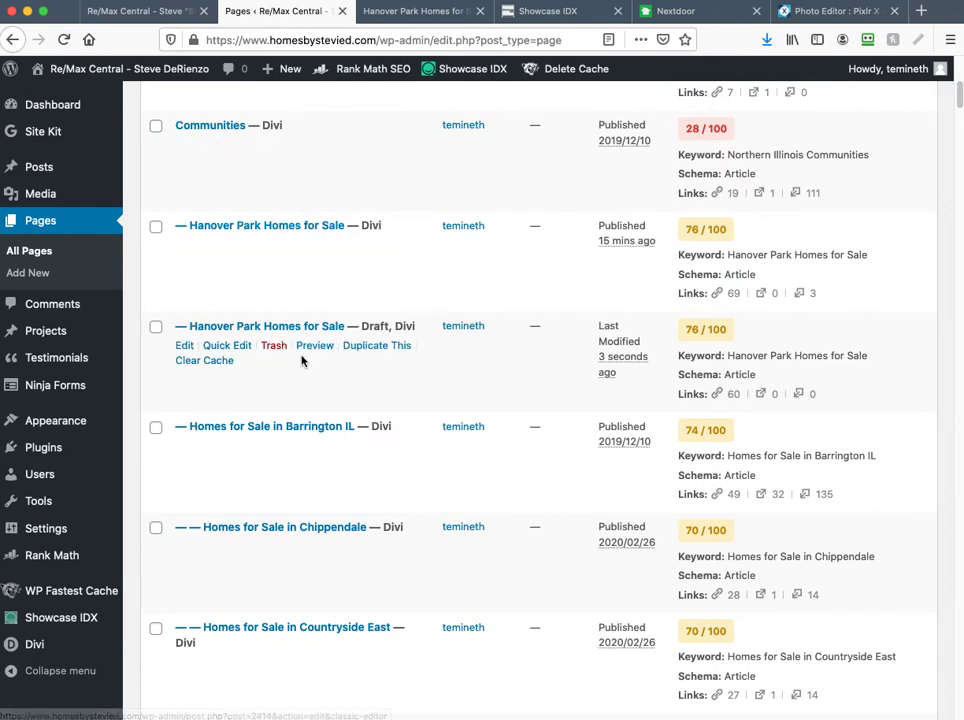
click(186, 347)
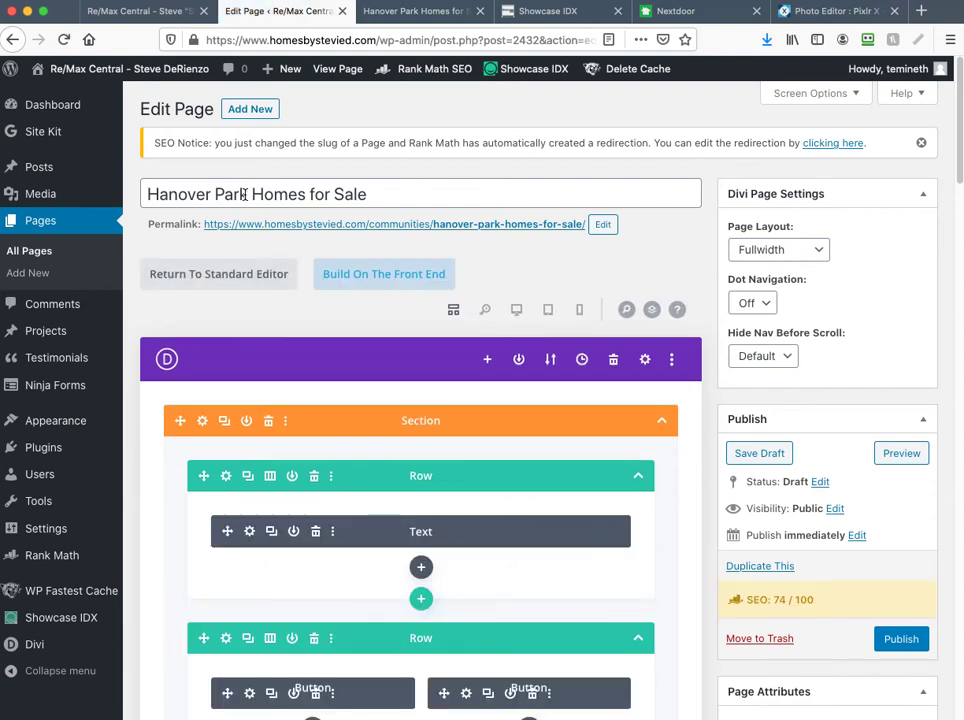
Step: Retitle the page Orchard Homes for Sale and change its permalink slug to orchard-homes-for-sale
drag(243, 195, 147, 195)
mouse_move(45, 194)
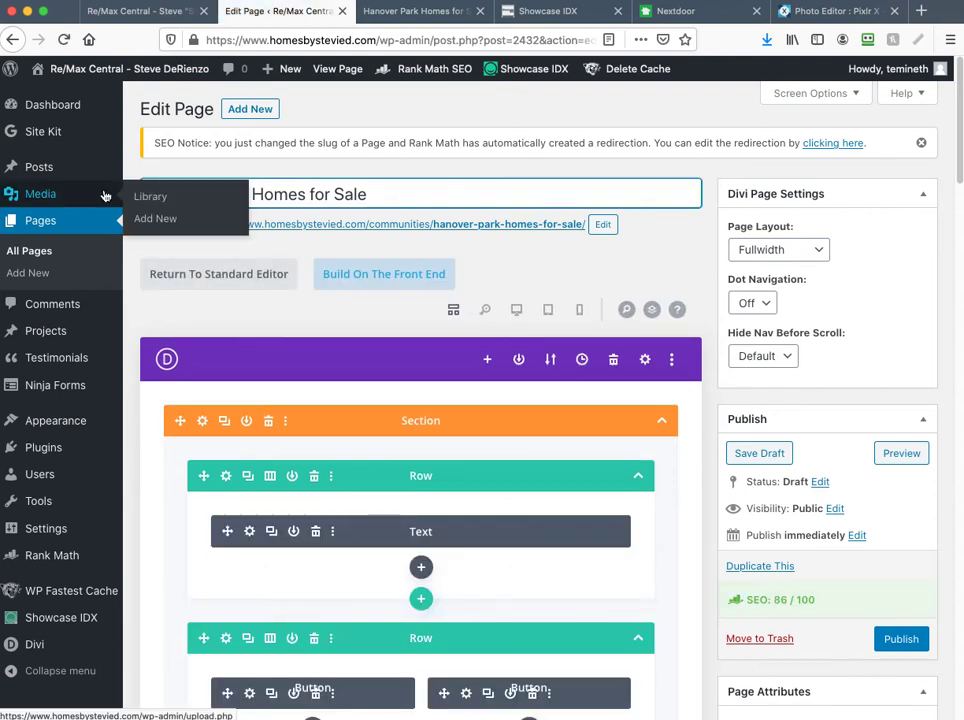
text(Orchard)
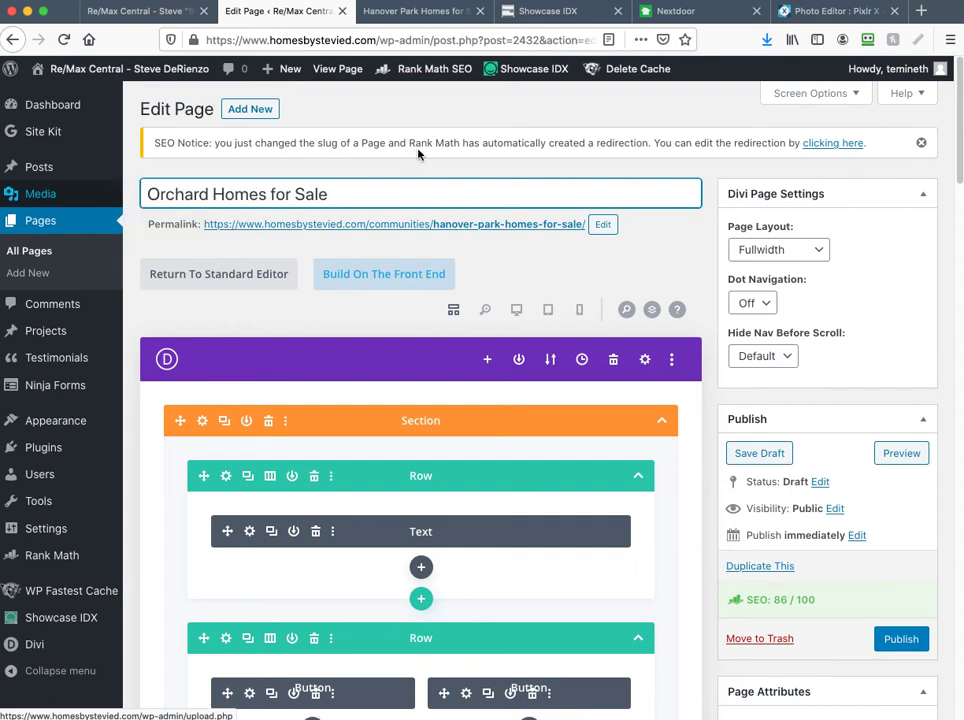
click(602, 224)
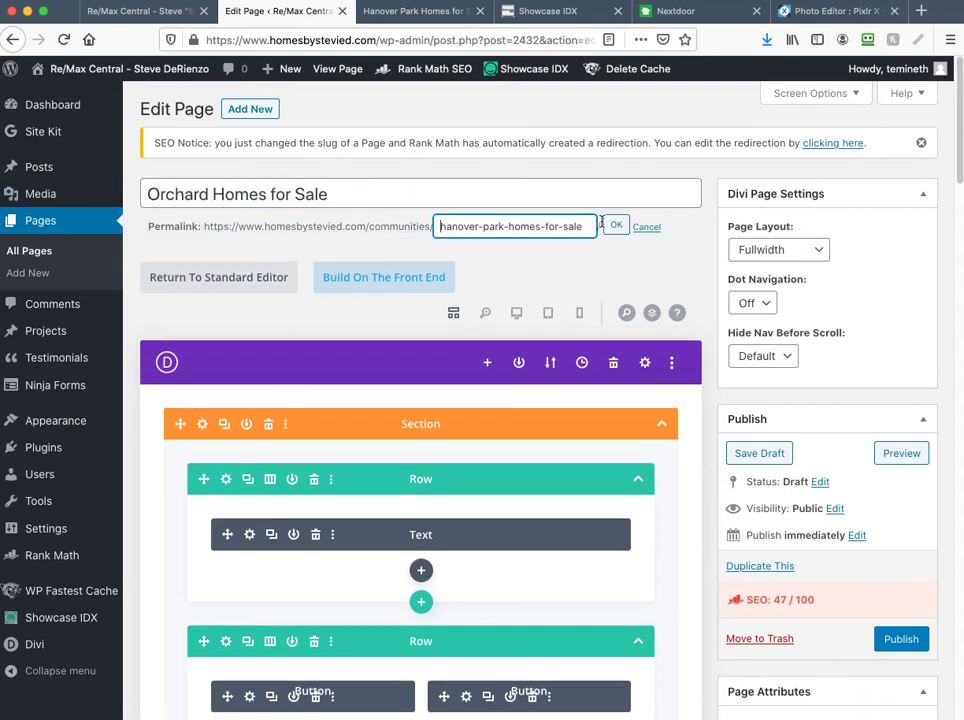
drag(498, 226, 349, 200)
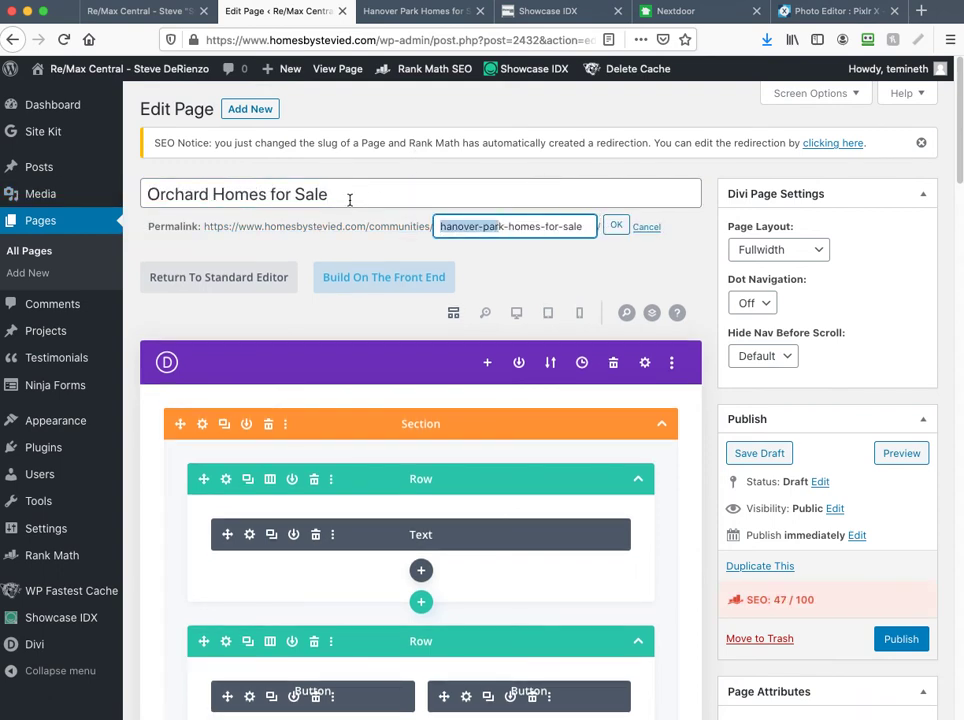
text(orchard)
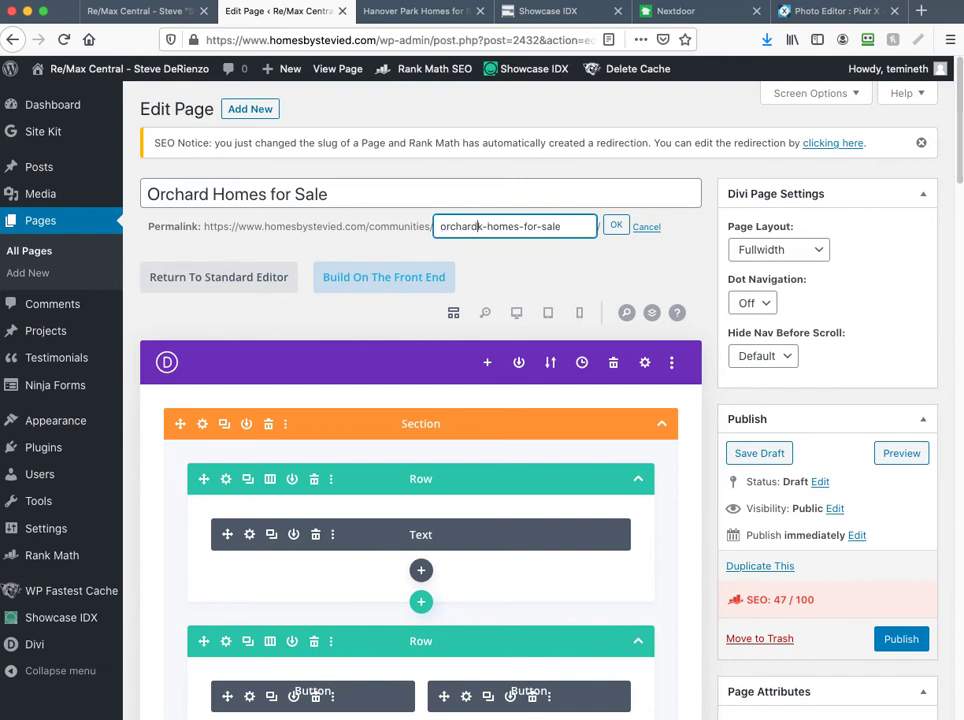
key(Delete)
click(616, 227)
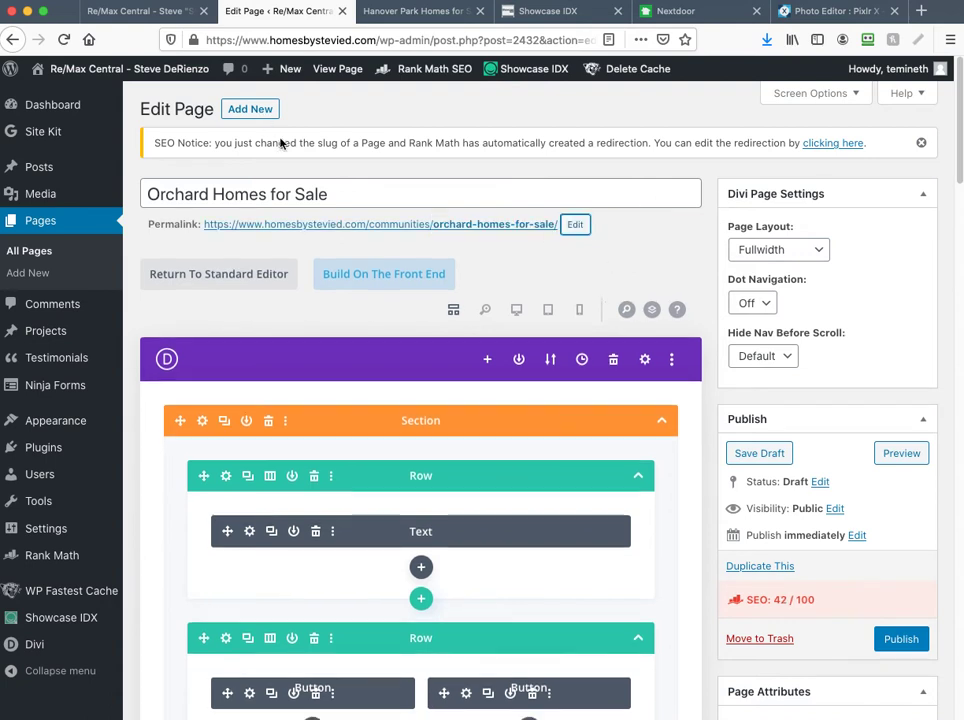
Step: Replace the first text module's heading with the copied title Orchard Homes for Sale, remove the image markup below it and save the module
drag(329, 195, 141, 191)
key(super+c)
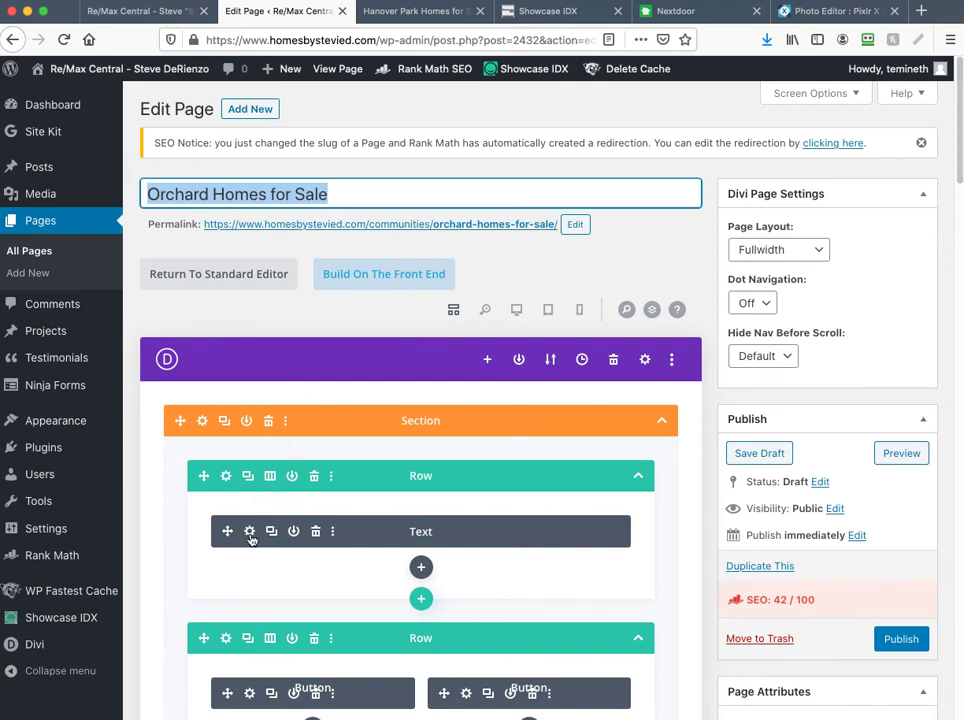
click(298, 518)
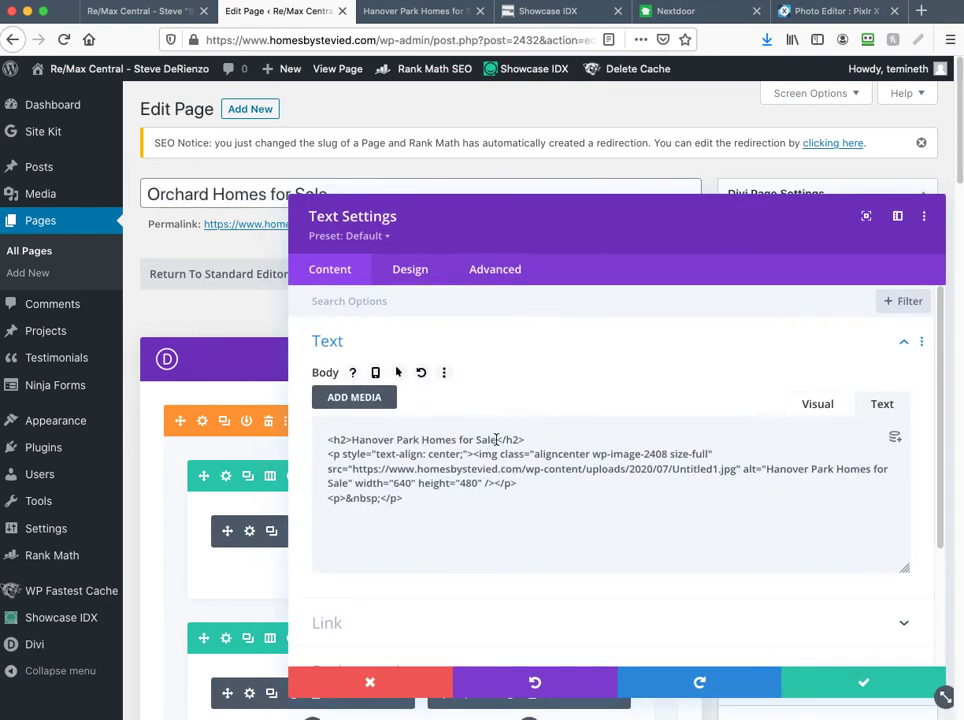
drag(496, 440, 354, 439)
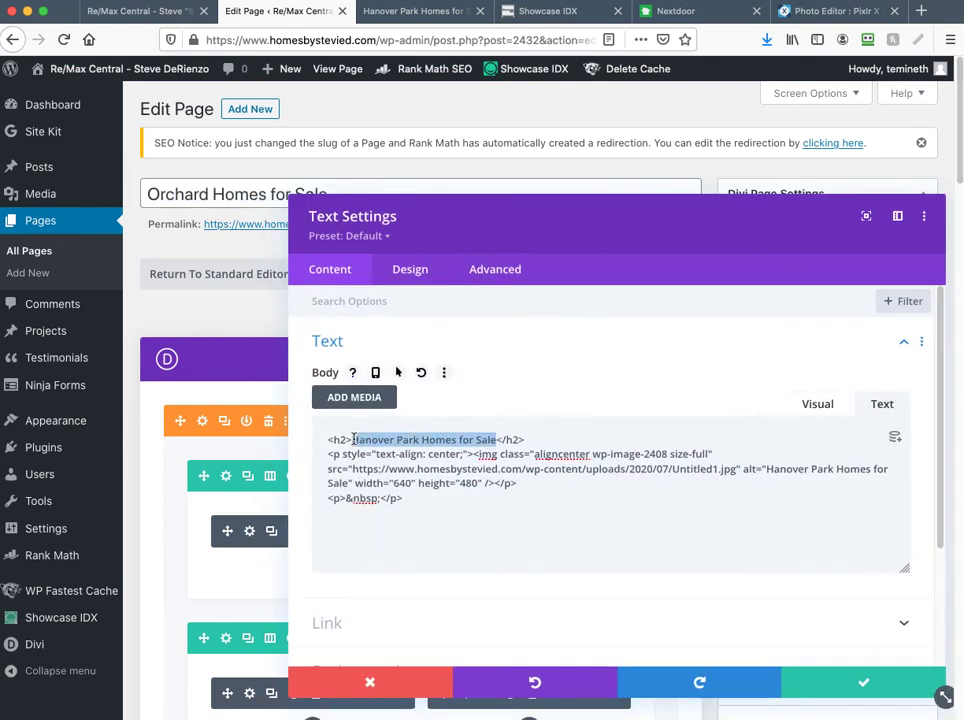
key(super+v)
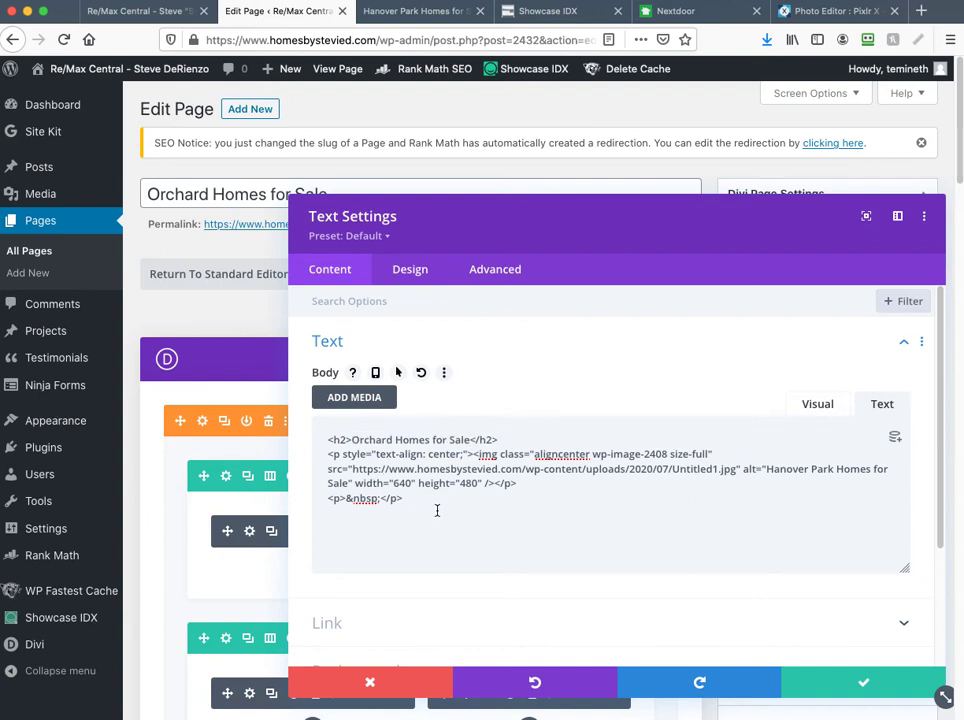
click(322, 454)
key(shift+super+Down)
key(BackSpace)
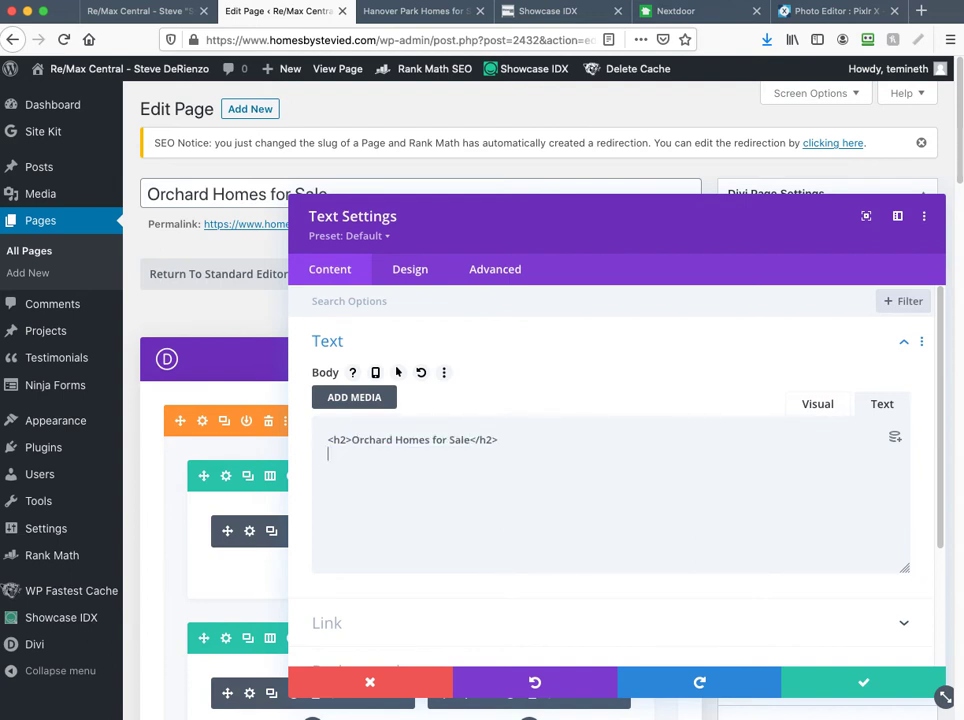
click(848, 689)
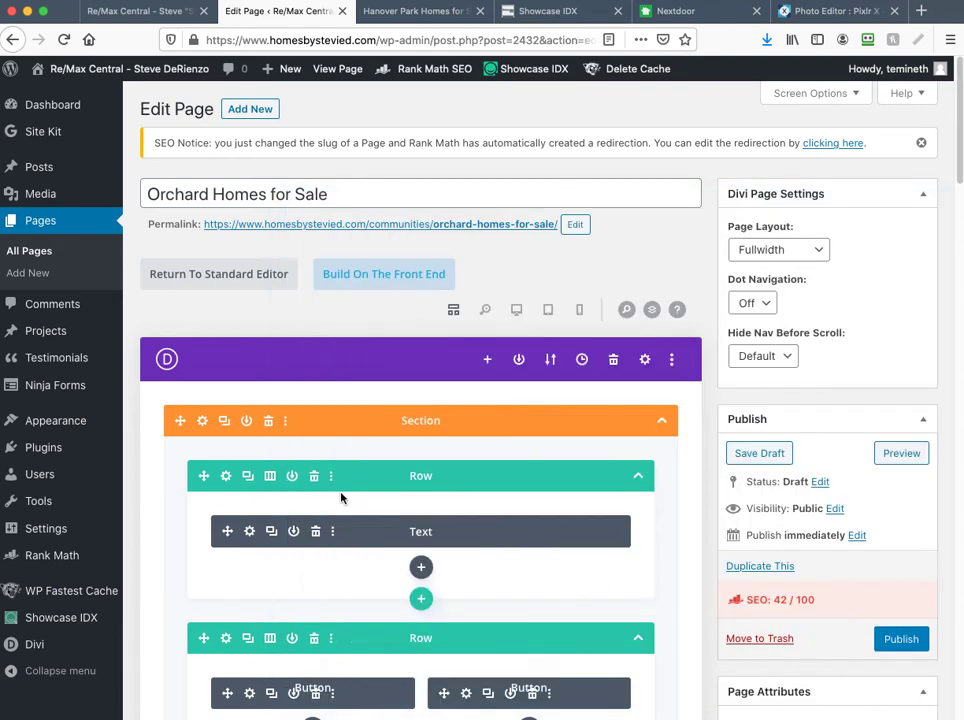
Step: Disable the row holding the two buttons on phone, tablet and desktop
scroll(340, 495, down, 2)
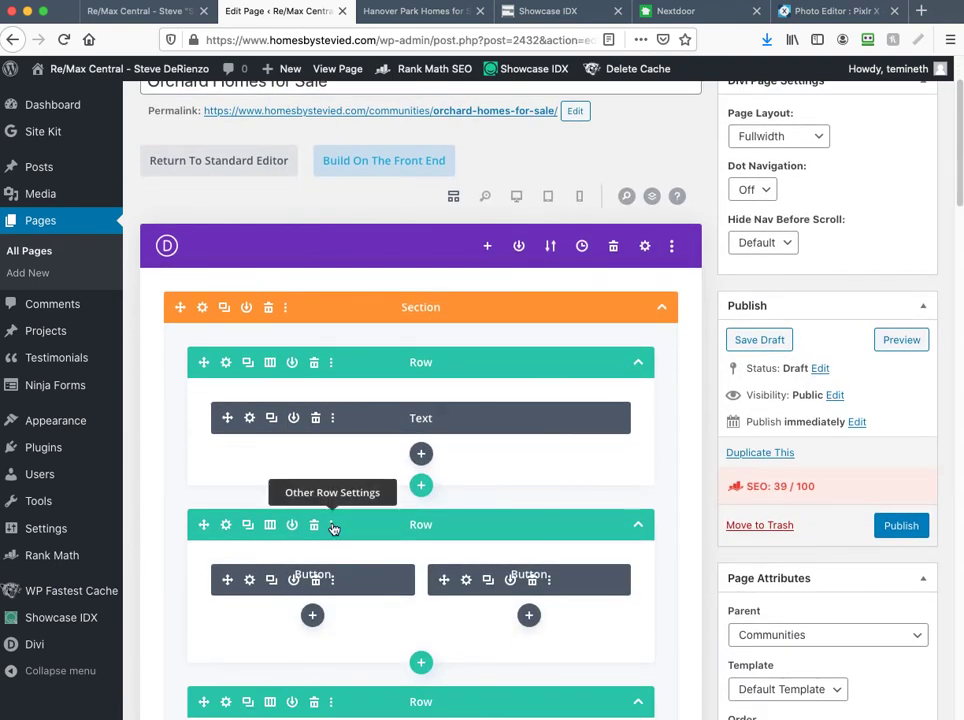
click(332, 526)
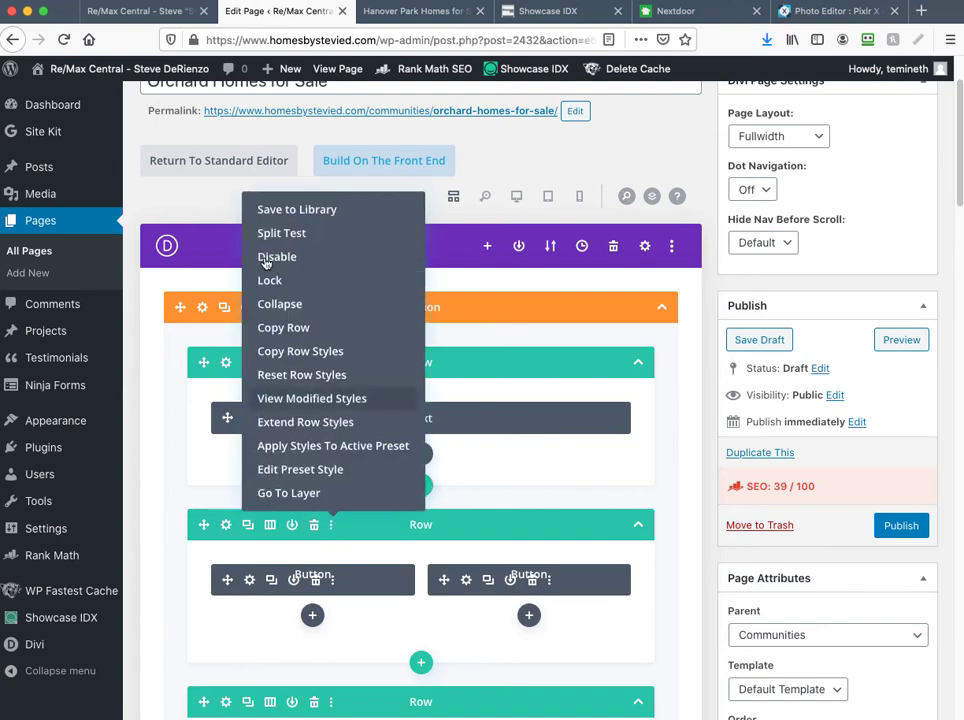
mouse_move(268, 266)
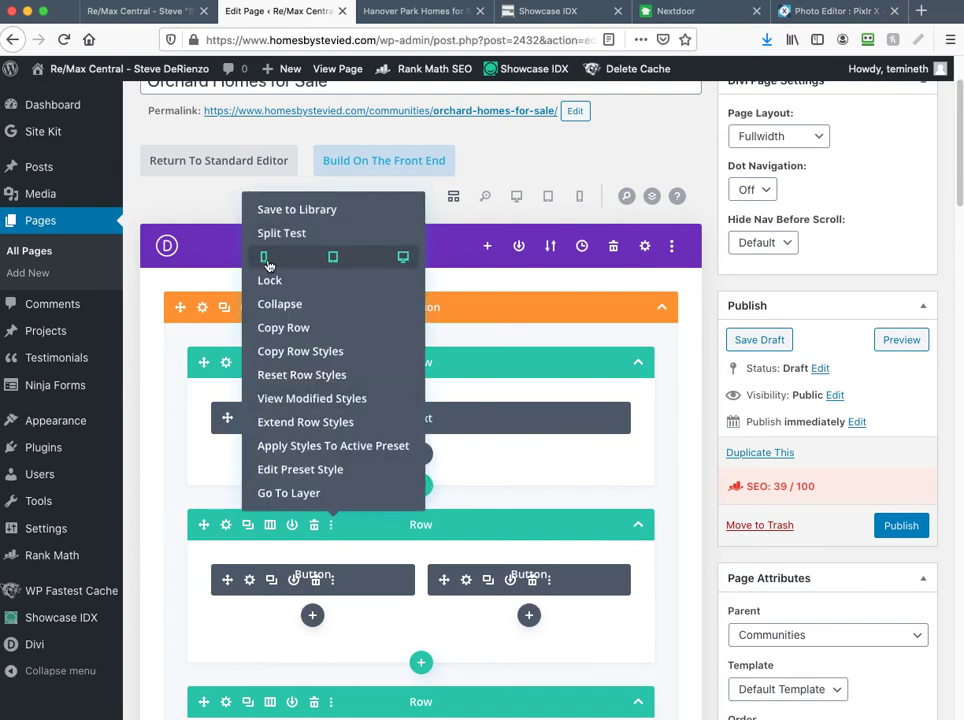
click(333, 257)
click(403, 257)
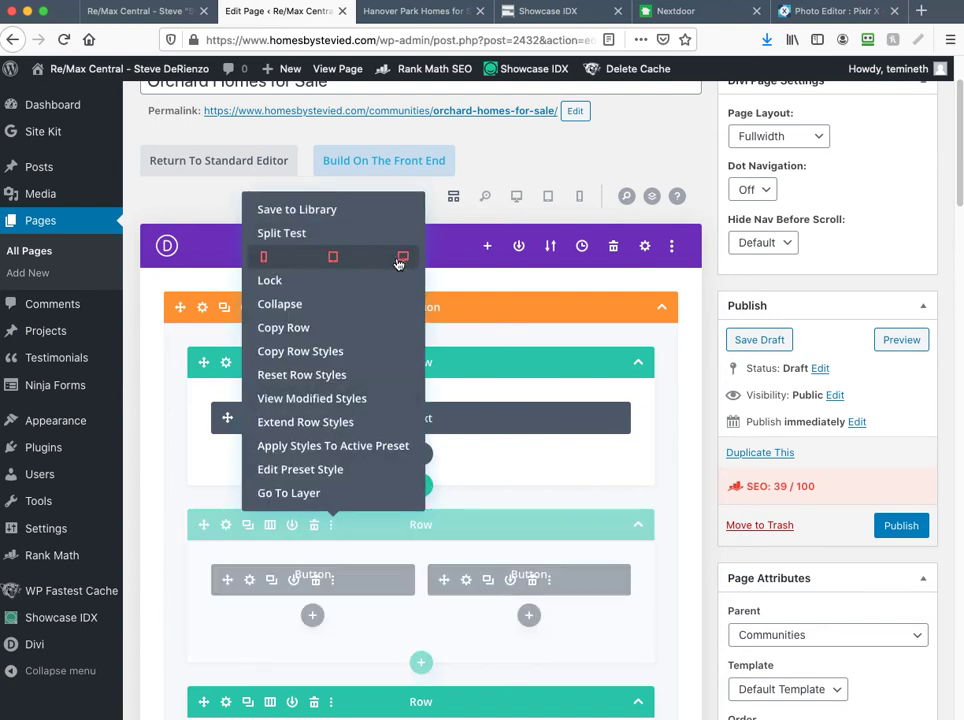
click(682, 573)
Step: Paste the copied title Orchard Homes for Sale over Hanover Park in the listings text module's H1 heading and save the module
scroll(676, 569, down, 5)
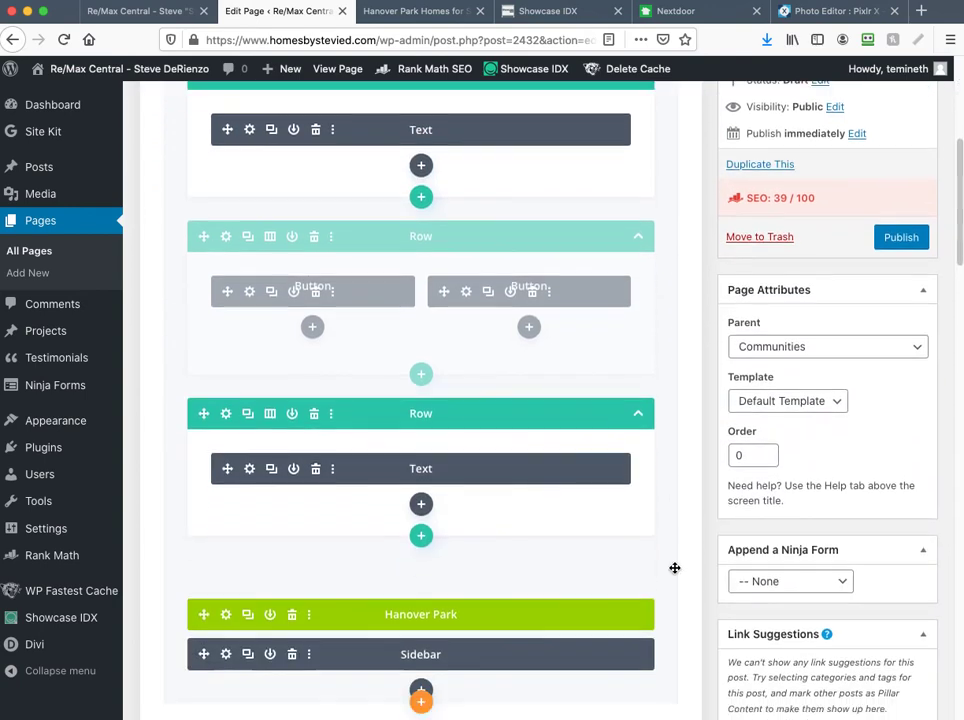
click(250, 456)
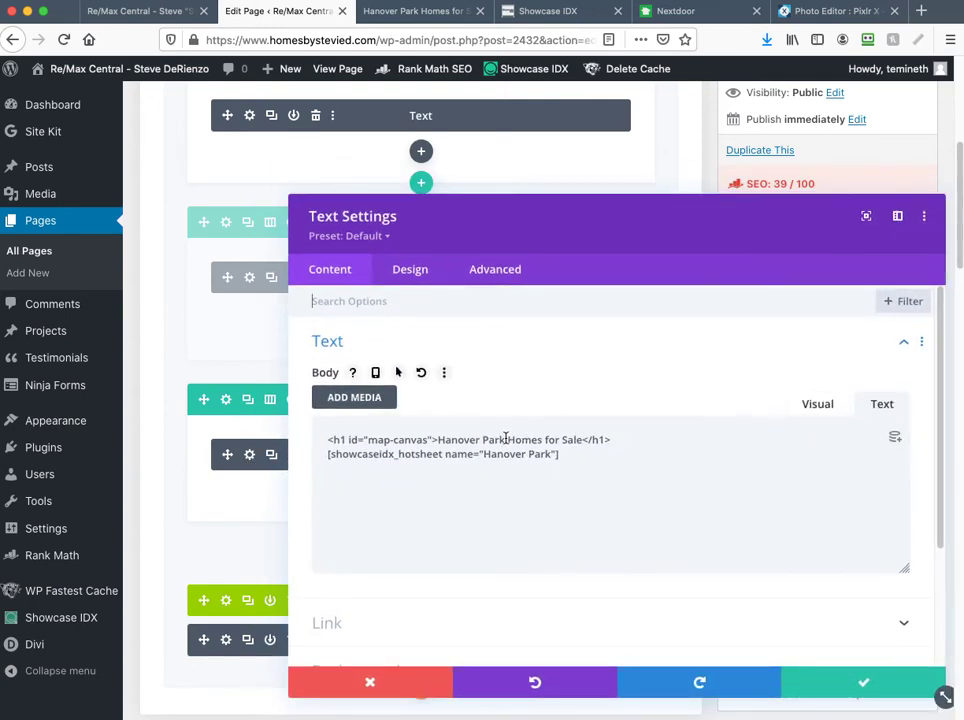
drag(503, 438, 434, 440)
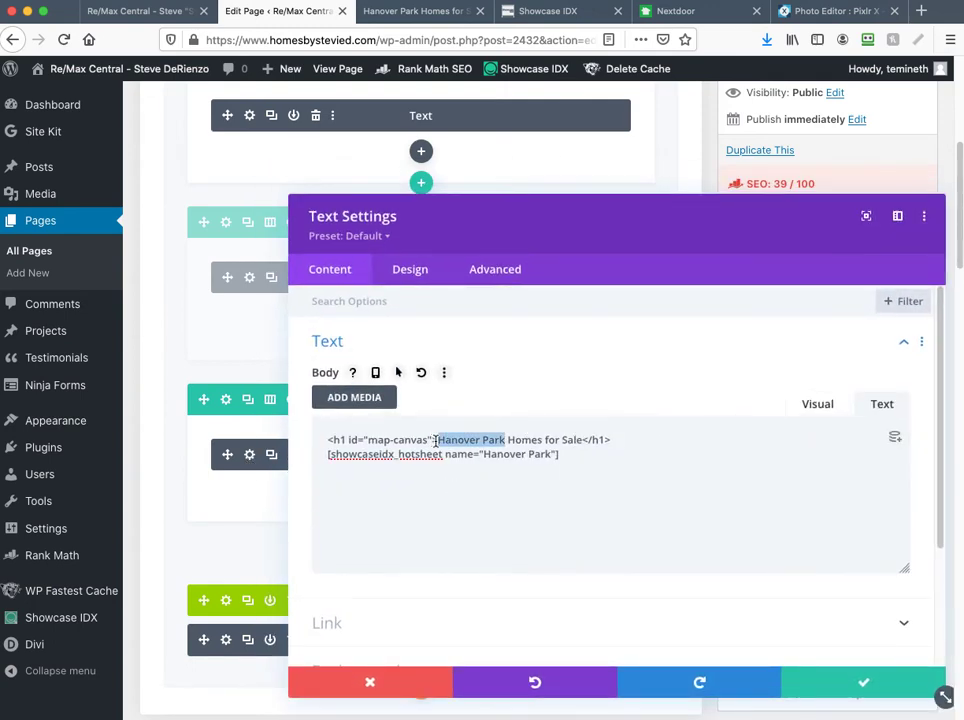
key(super+v)
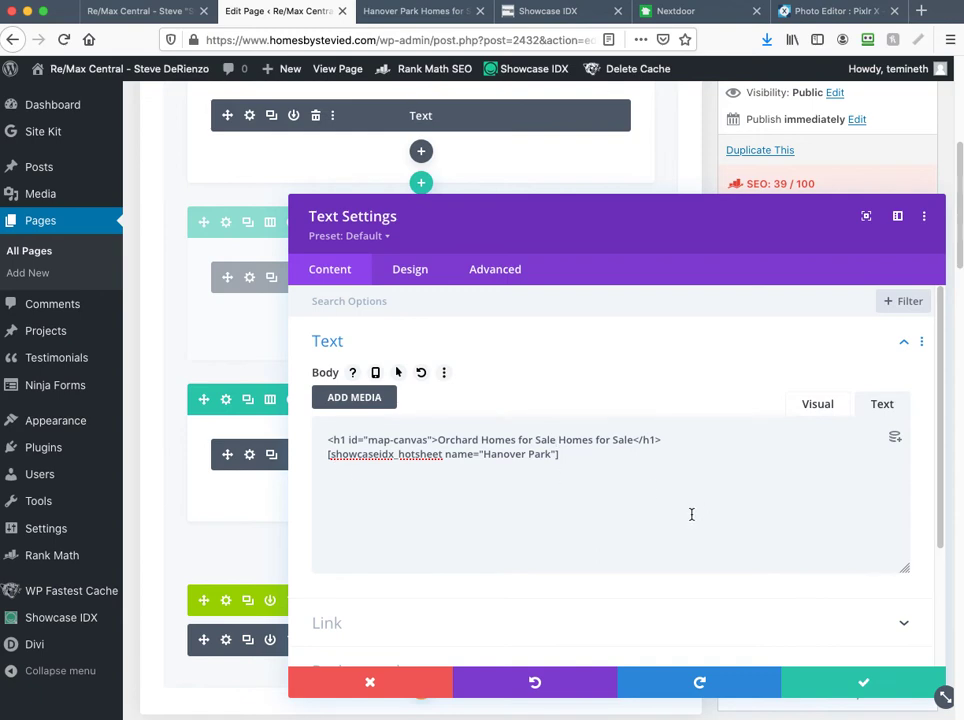
click(857, 686)
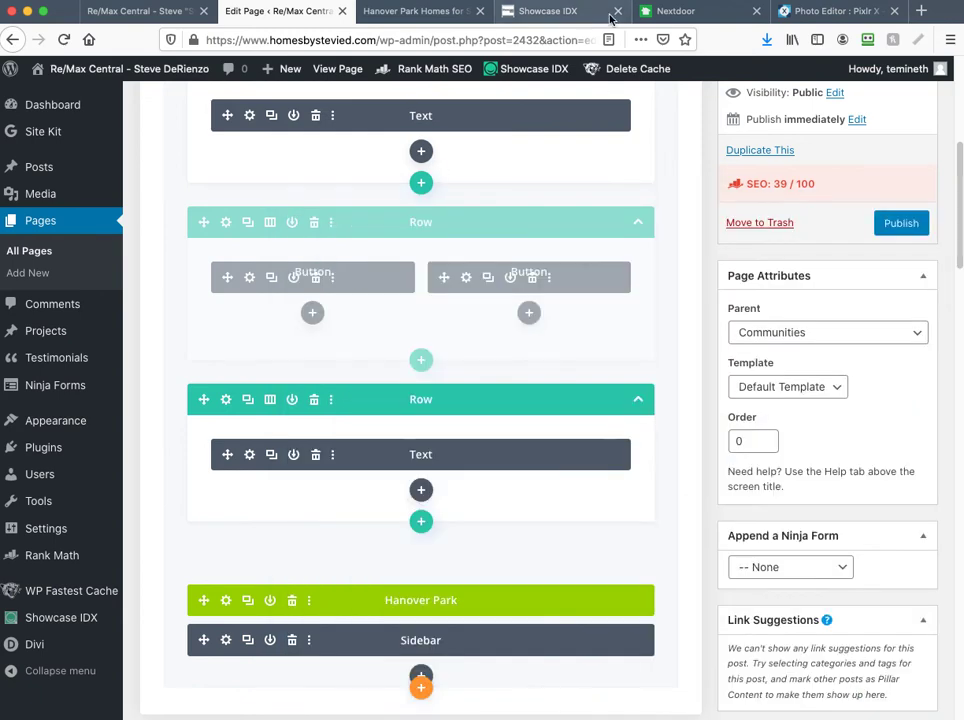
Step: Switch to Showcase IDX and start a new hotsheet named Orchard Homes for Sale
click(548, 11)
click(889, 260)
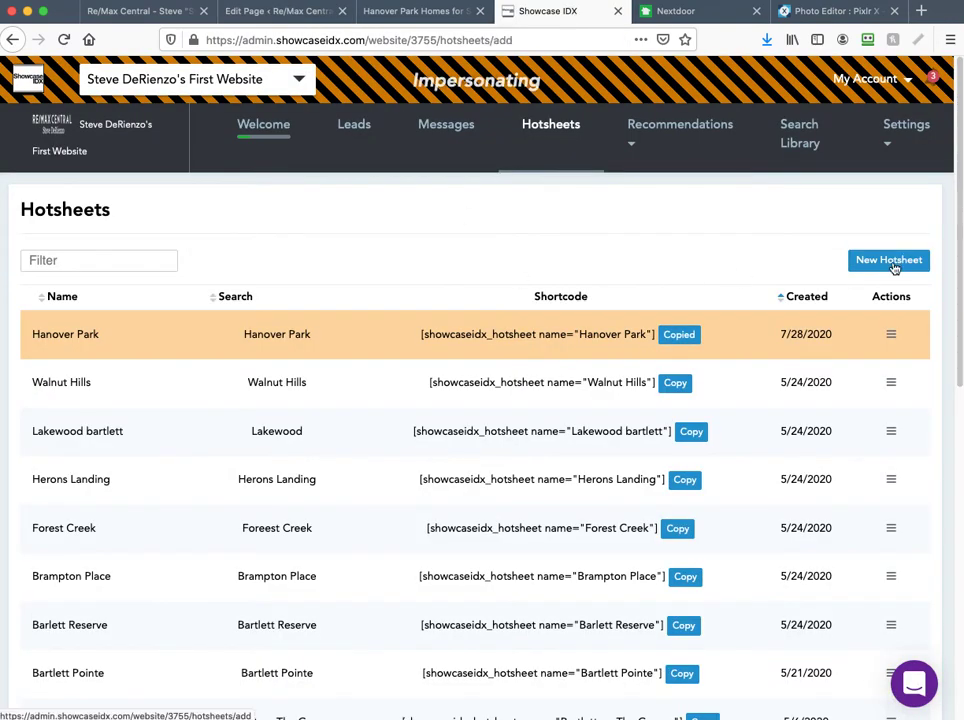
click(286, 305)
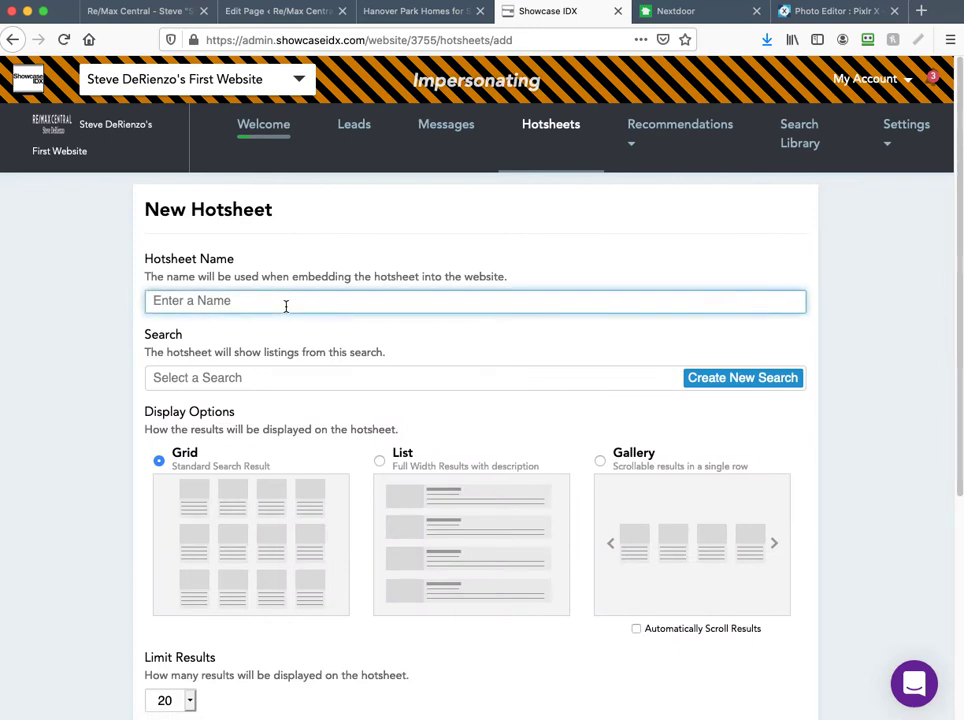
text(Orcha)
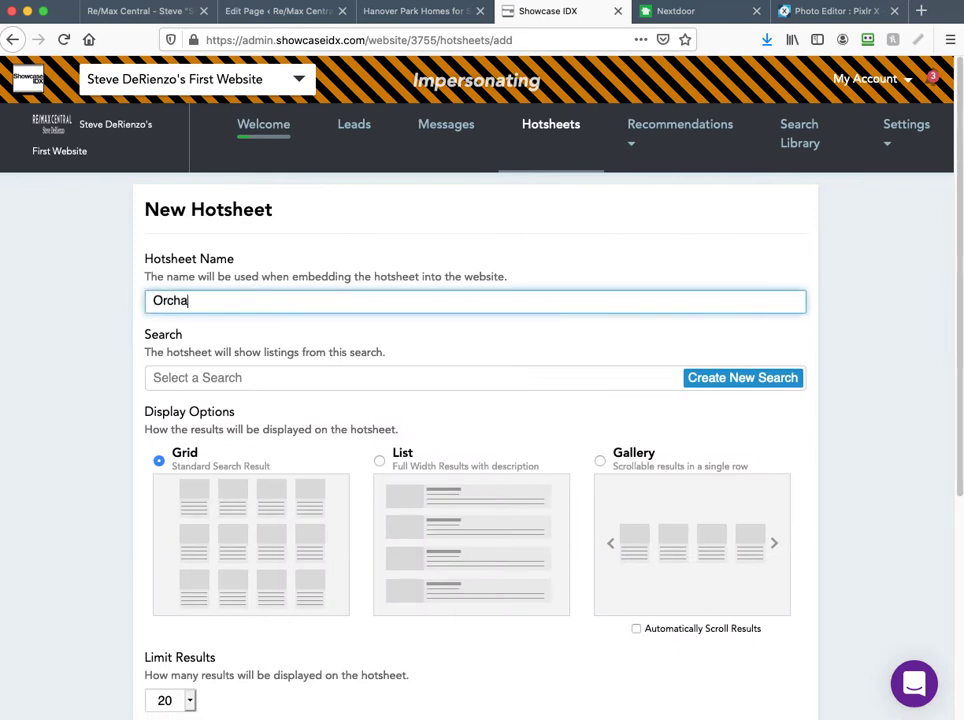
text(rd Homes for)
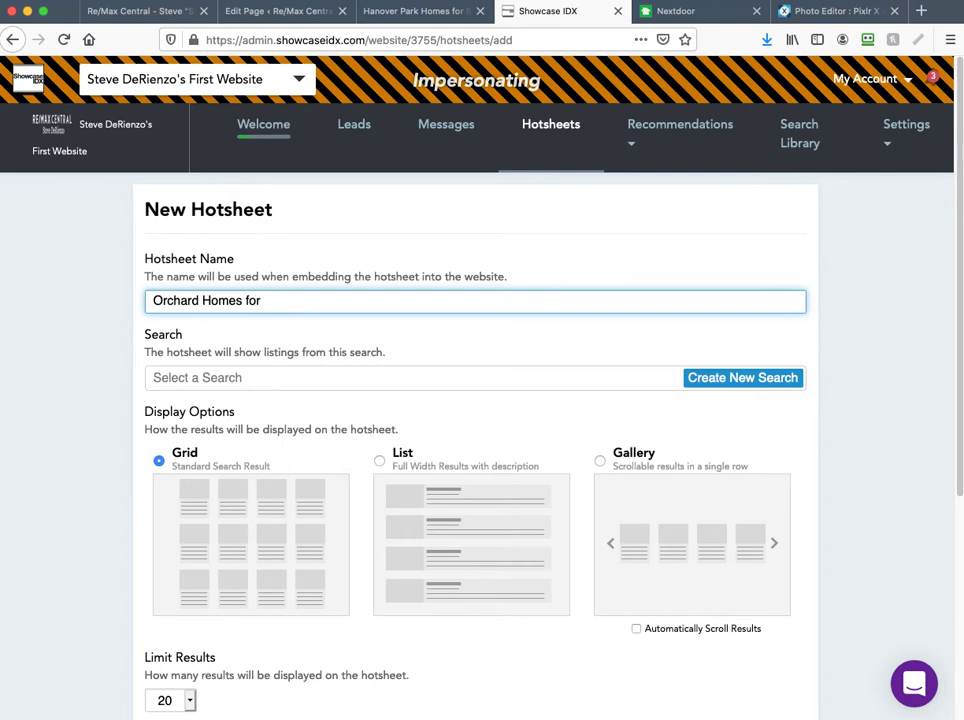
text( Sale)
Step: Set the hotsheet to List display with a limit of 60 results and the search map shown
click(380, 462)
scroll(125, 554, down, 3)
click(163, 513)
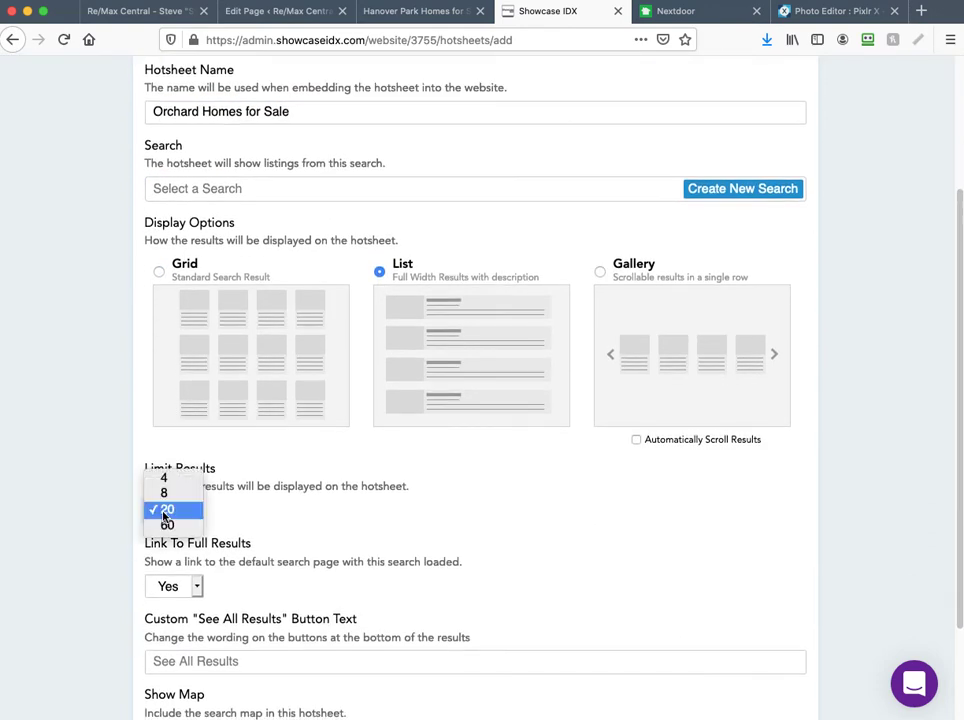
click(170, 511)
click(174, 512)
click(180, 527)
scroll(254, 548, down, 2)
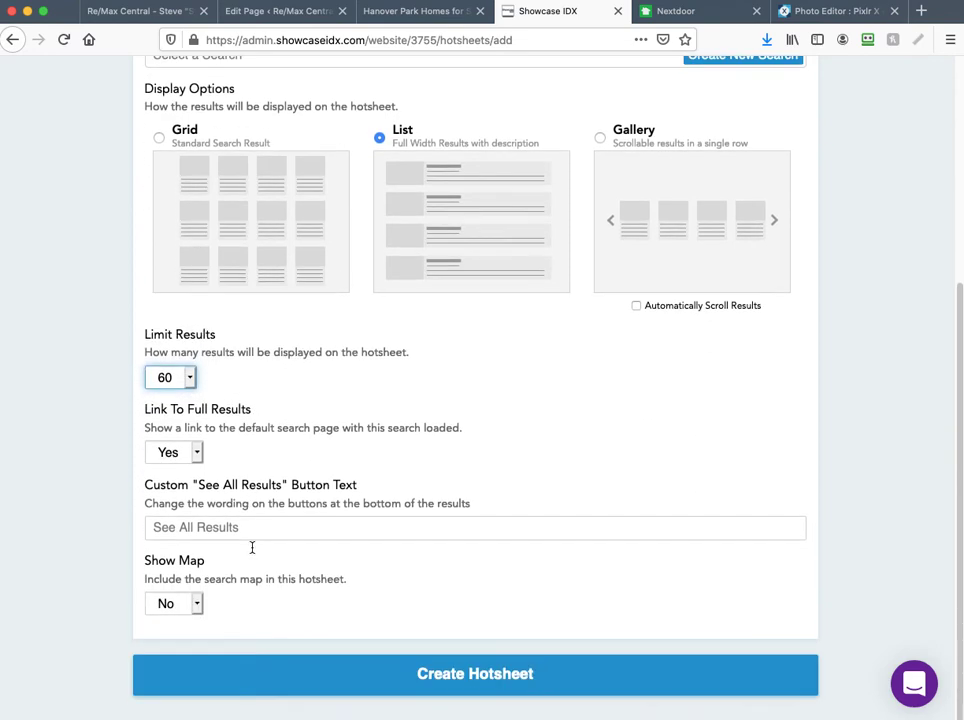
click(170, 605)
click(178, 626)
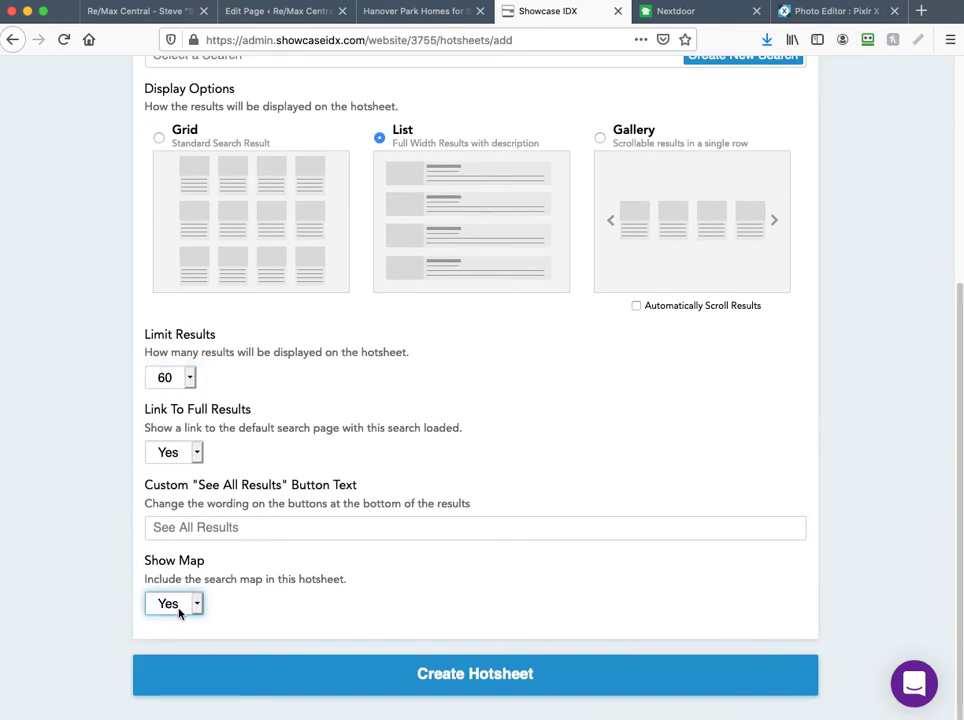
click(181, 605)
click(181, 605)
Step: Start a new search from the hotsheet form and name it Orchard
scroll(514, 607, up, 5)
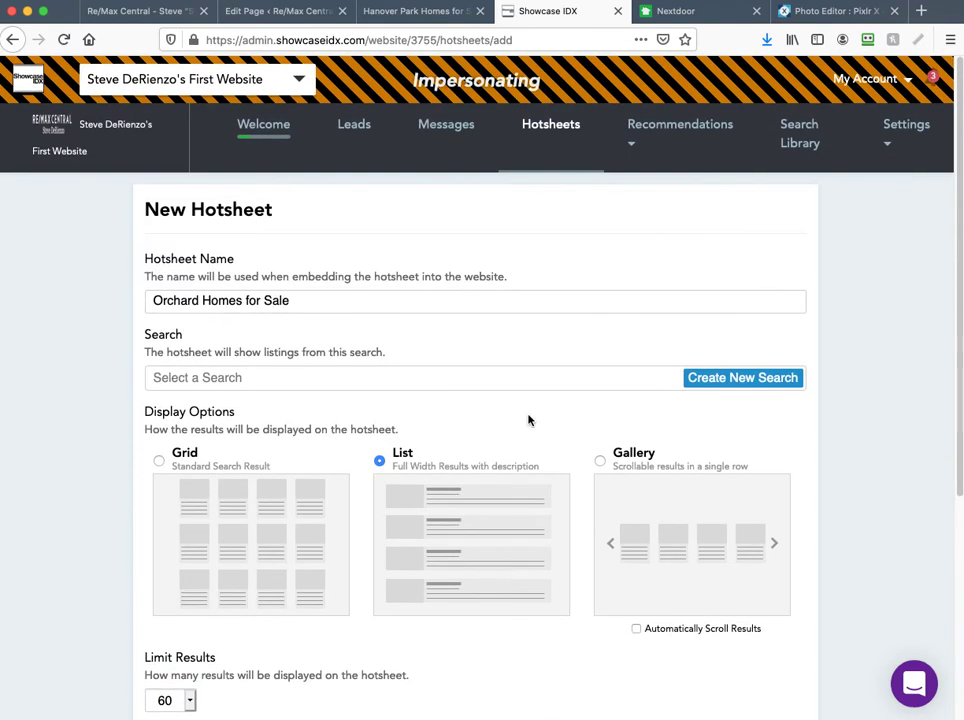
click(752, 377)
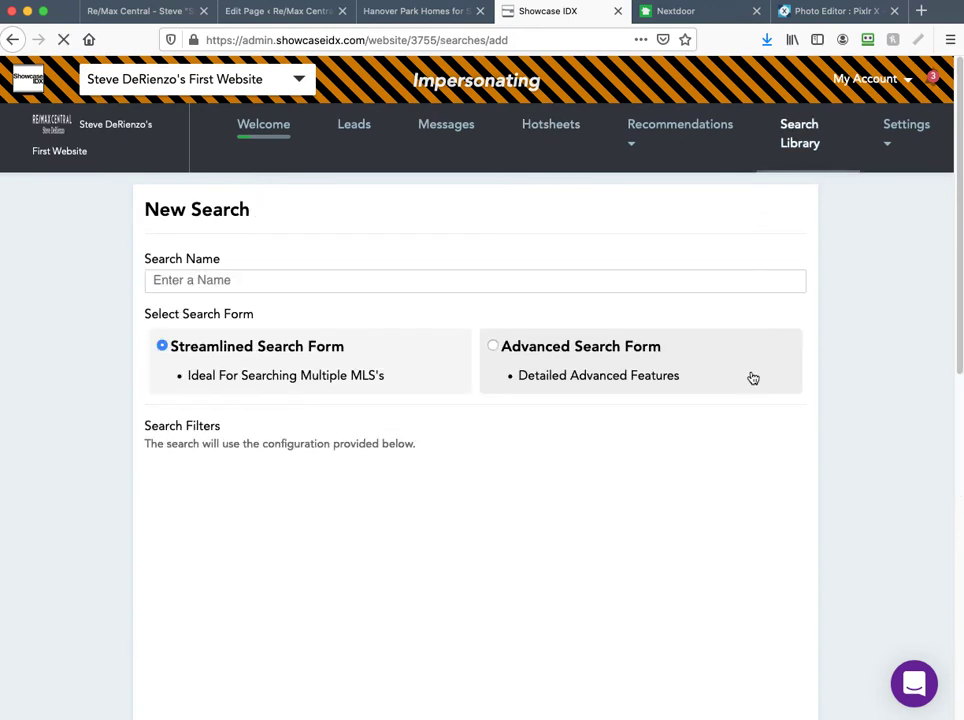
click(328, 279)
text(Orchard)
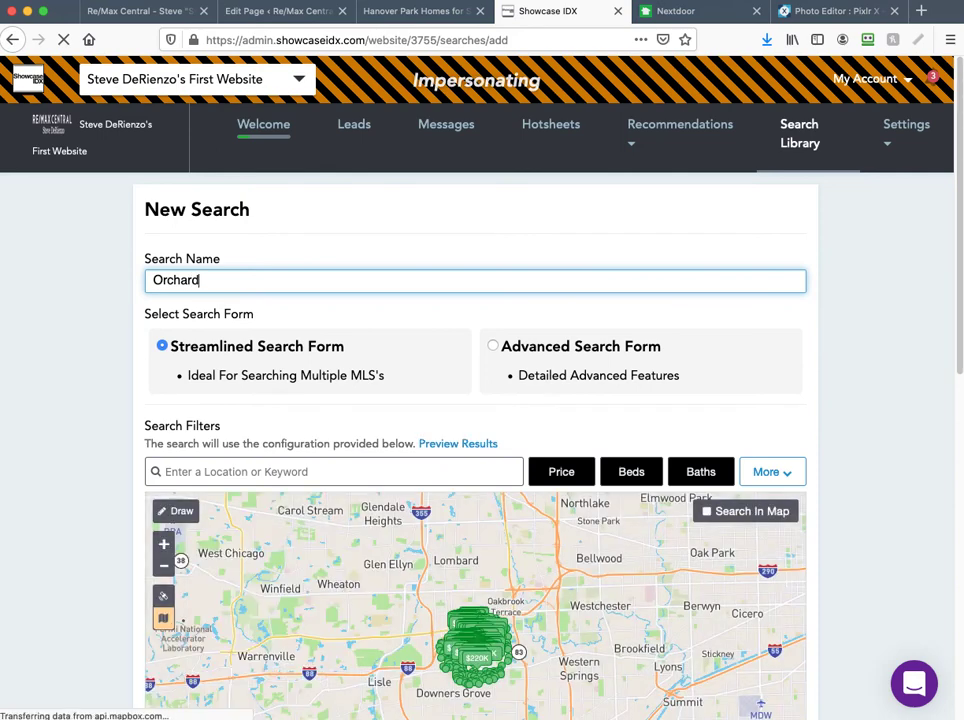
Step: Search the location filter's suggestions for an orchard subdivision, look through the matches and clear the entry
click(307, 472)
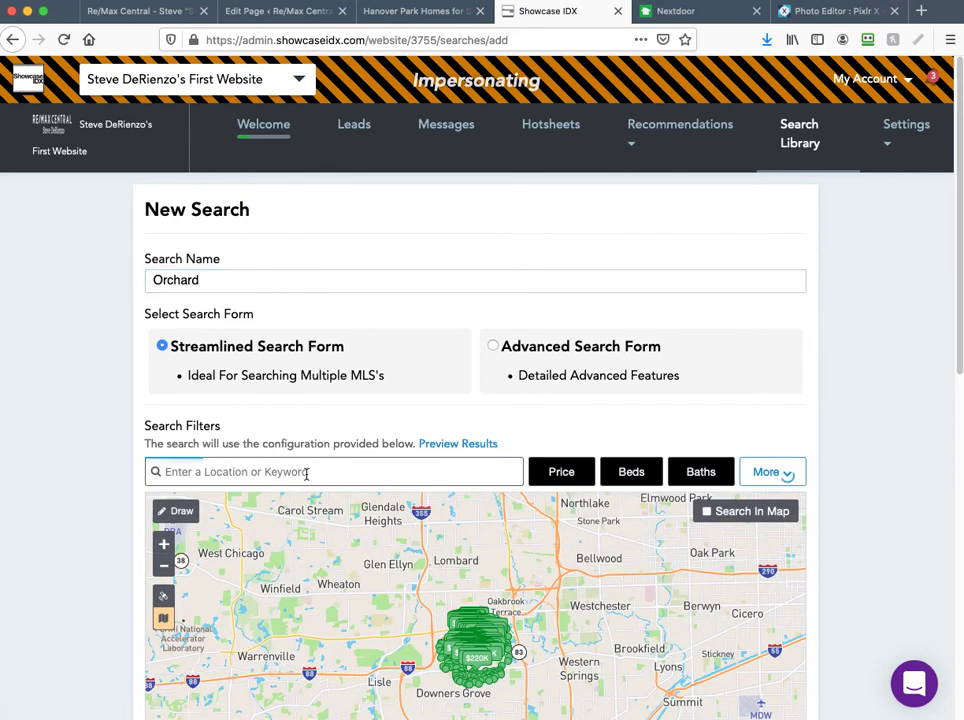
text(orchard)
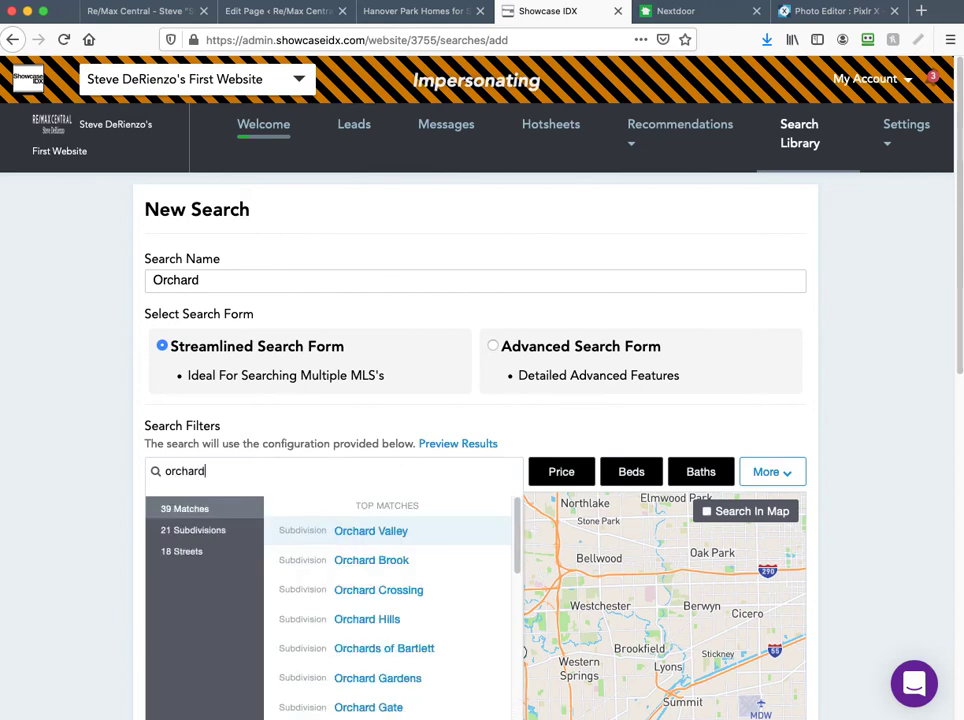
scroll(409, 560, down, 4)
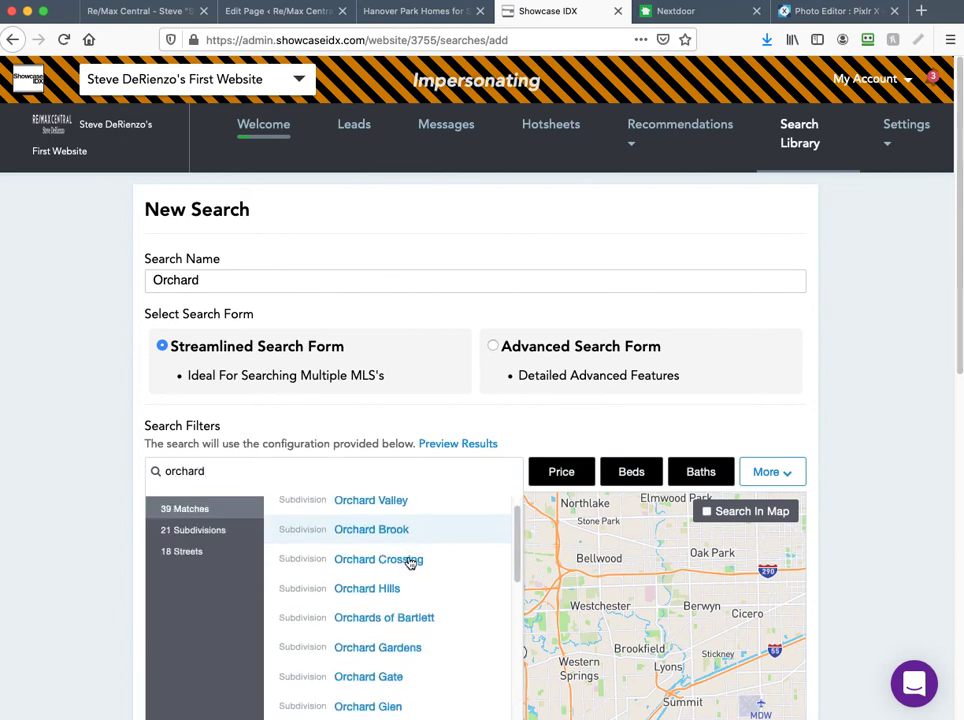
scroll(416, 600, down, 6)
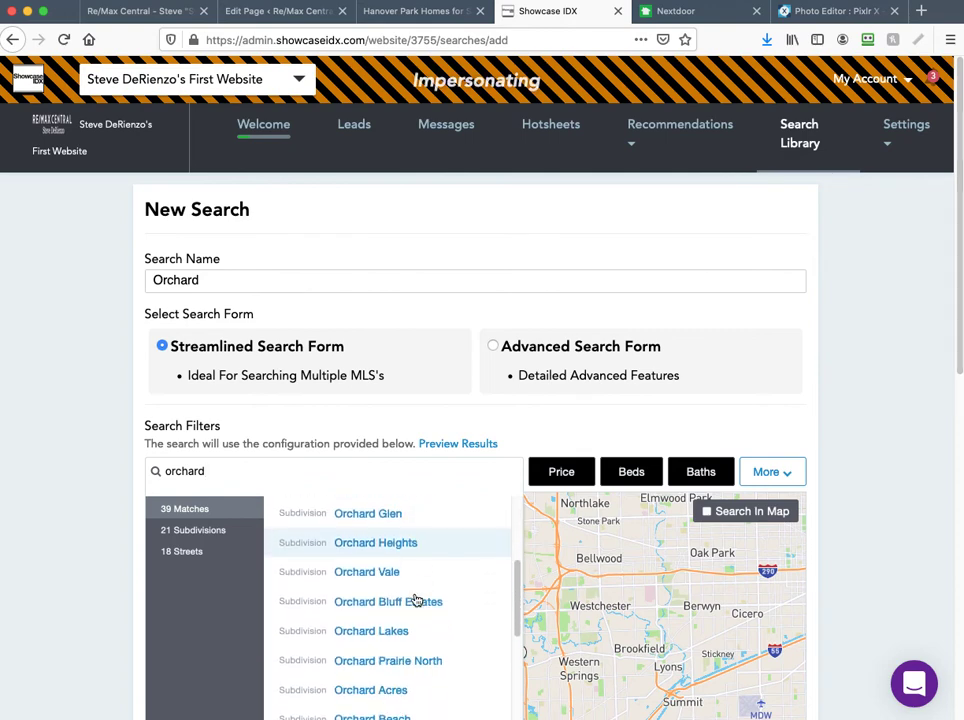
scroll(417, 599, down, 3)
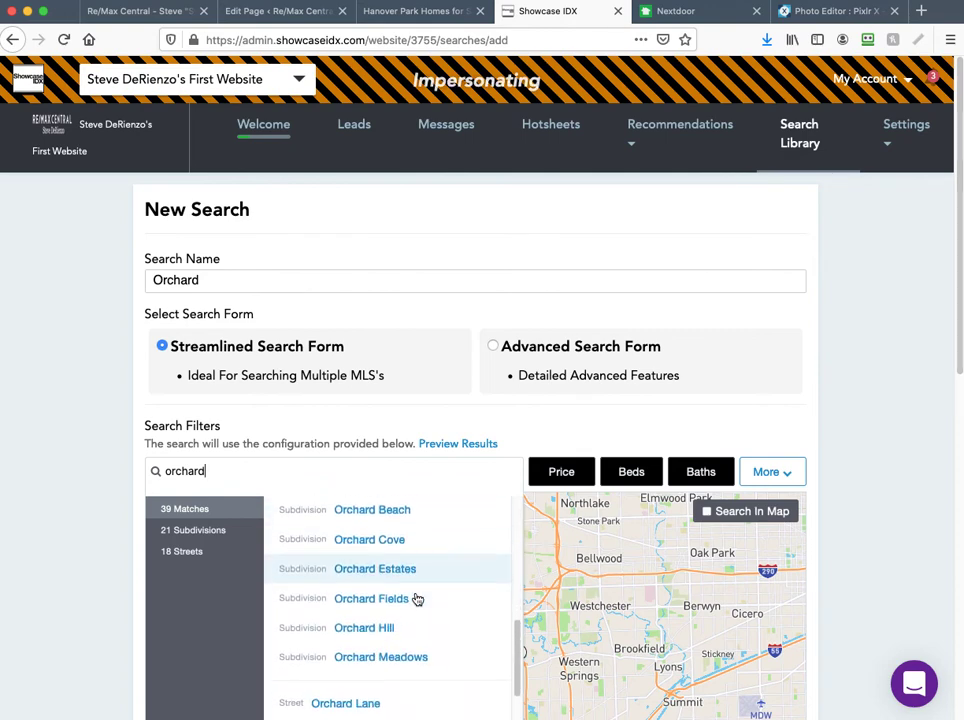
scroll(433, 563, down, 3)
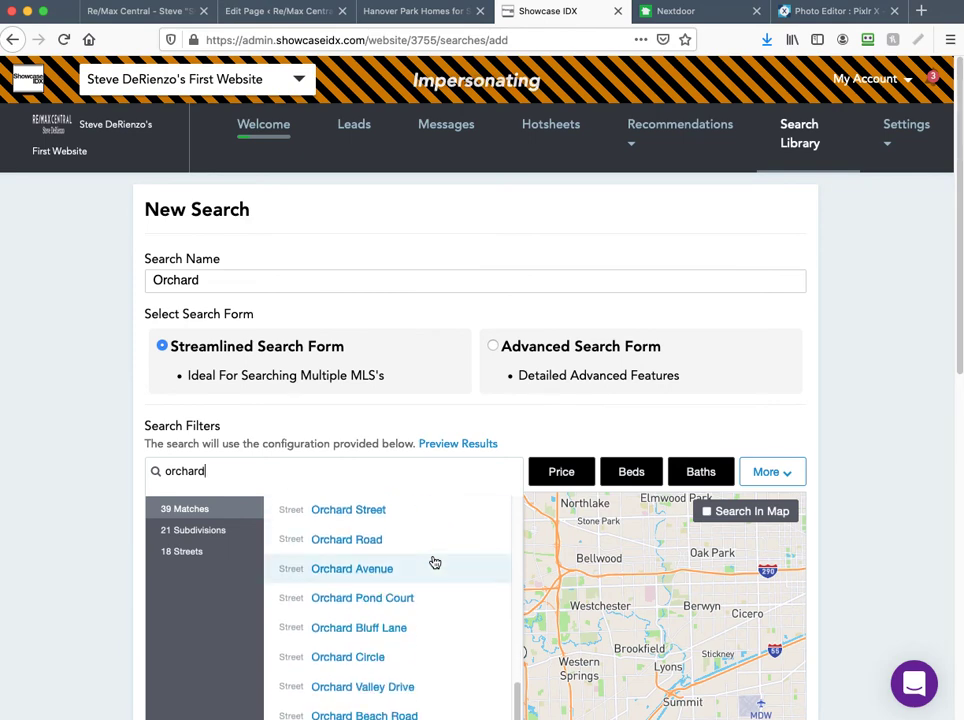
scroll(433, 564, up, 12)
scroll(432, 564, up, 3)
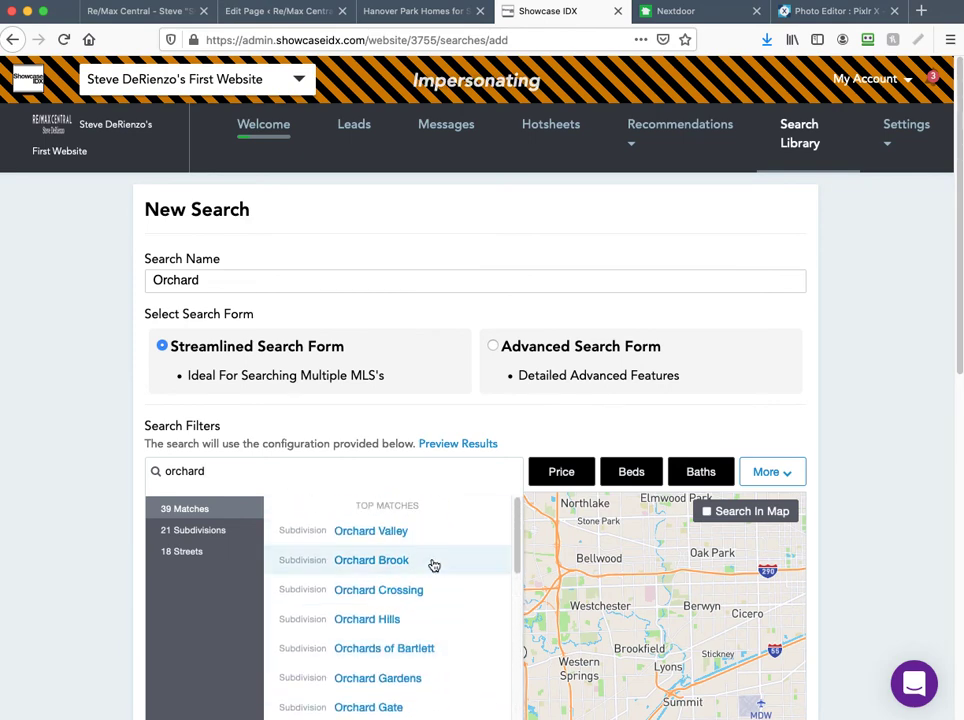
drag(212, 468, 142, 456)
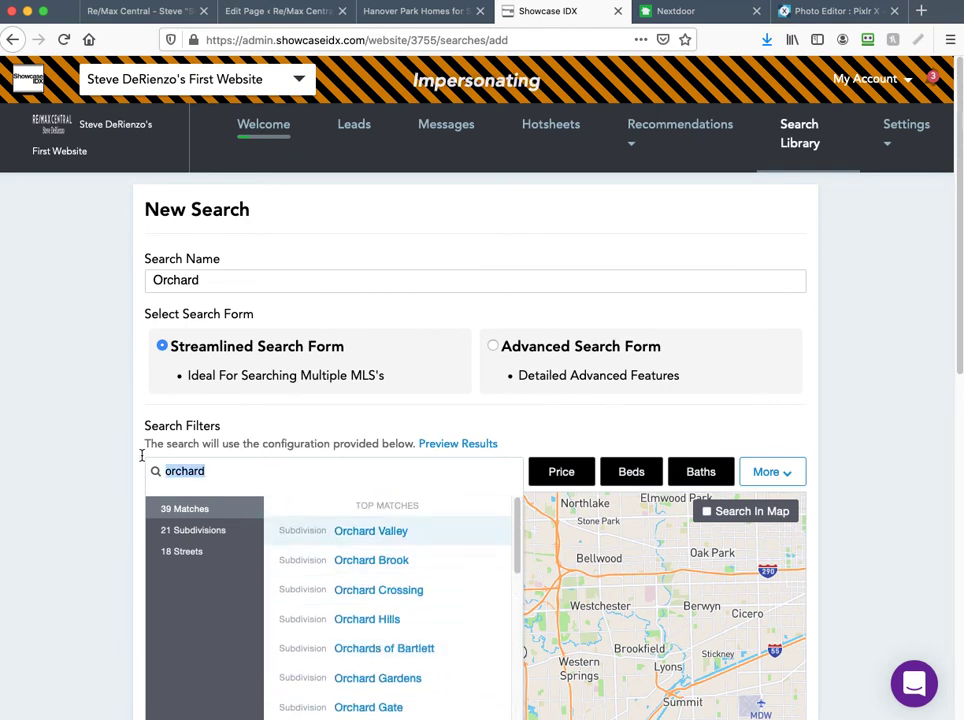
key(BackSpace)
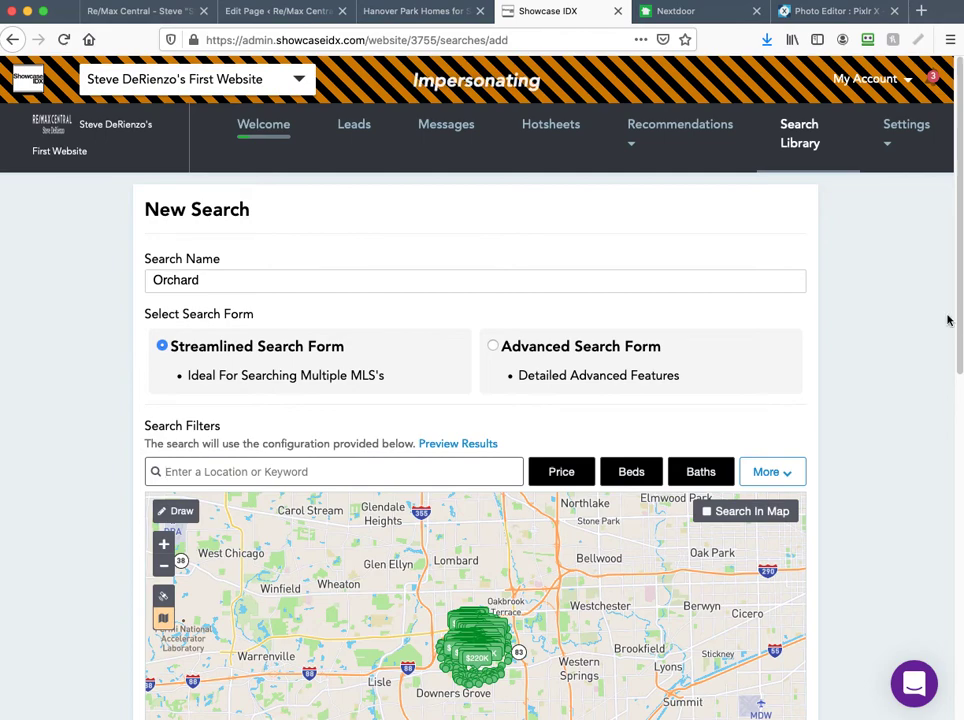
Step: Check the Orchard neighborhood's city on Nextdoor and add Hanover Park, IL as the search's location filter in Showcase IDX
scroll(952, 319, down, 1)
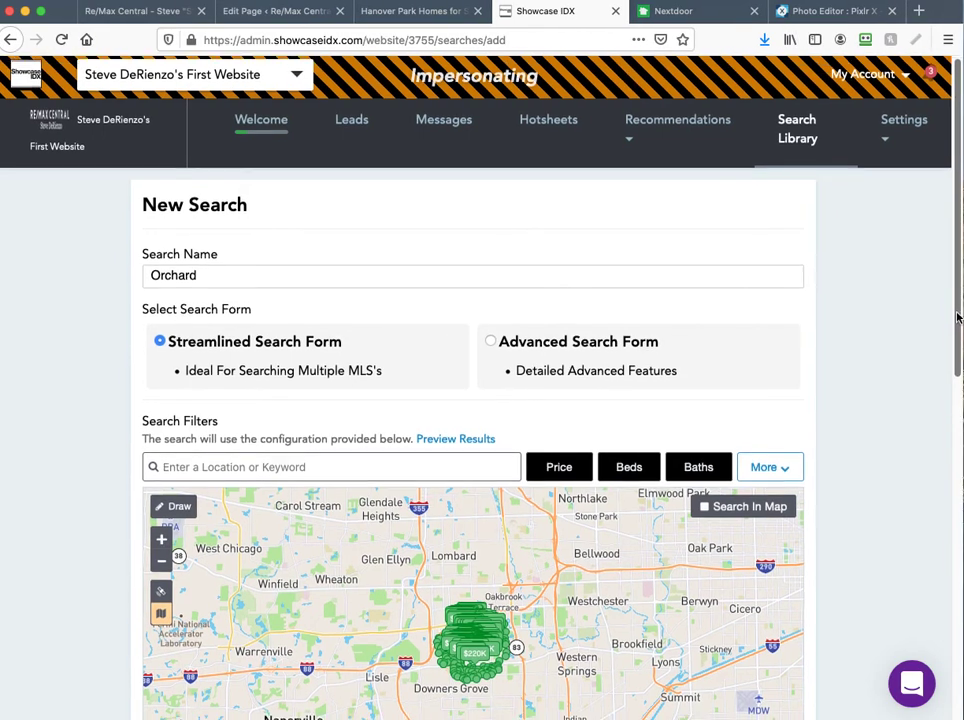
drag(957, 318, 952, 412)
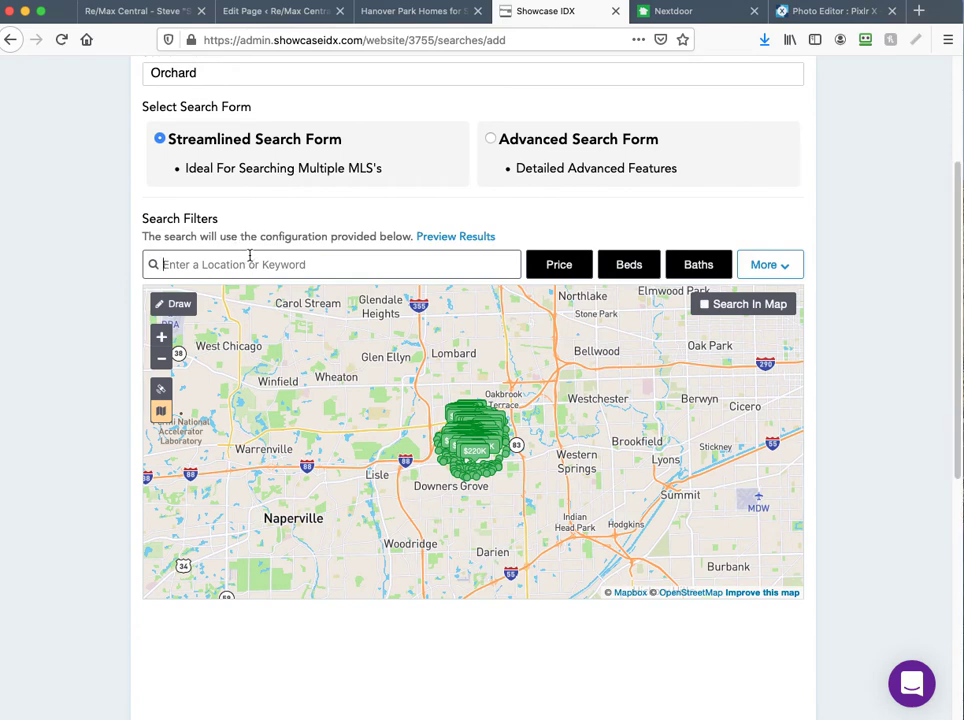
click(667, 11)
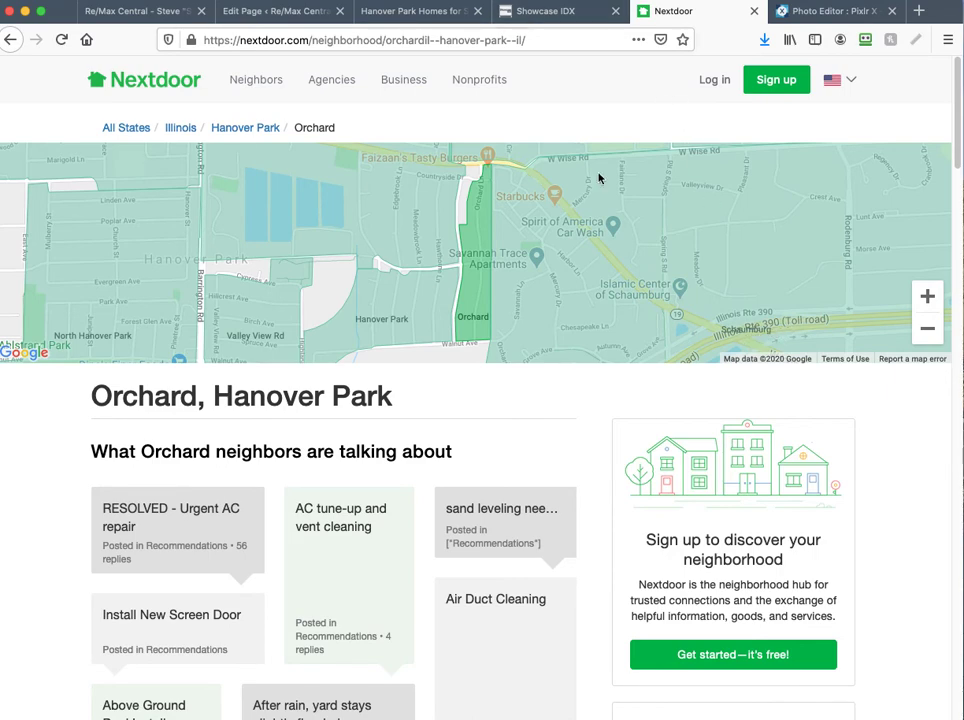
click(580, 14)
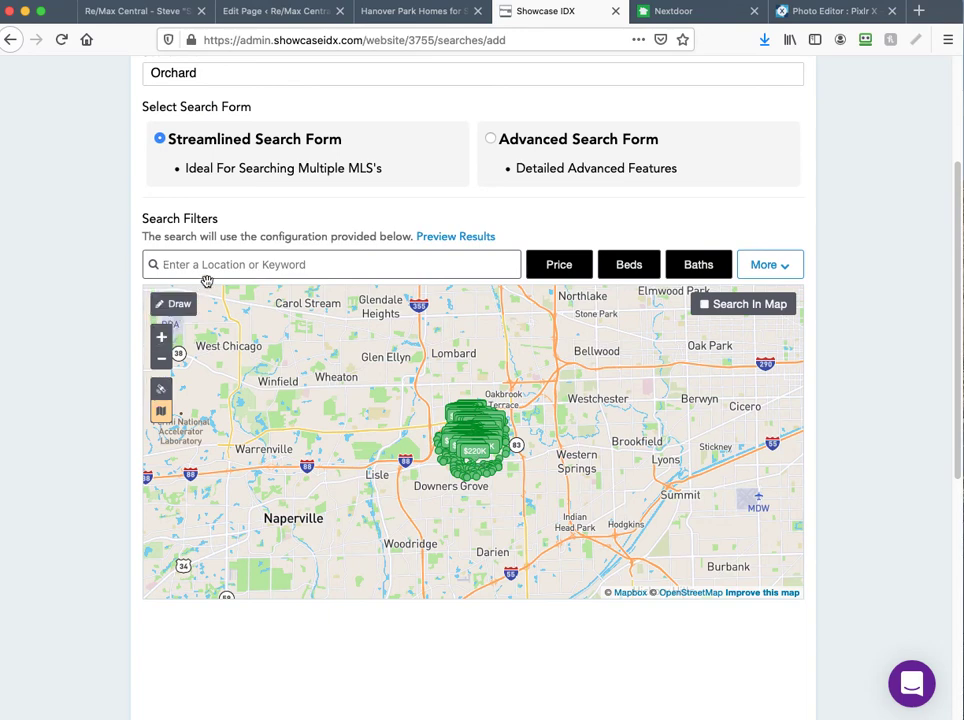
text(hand)
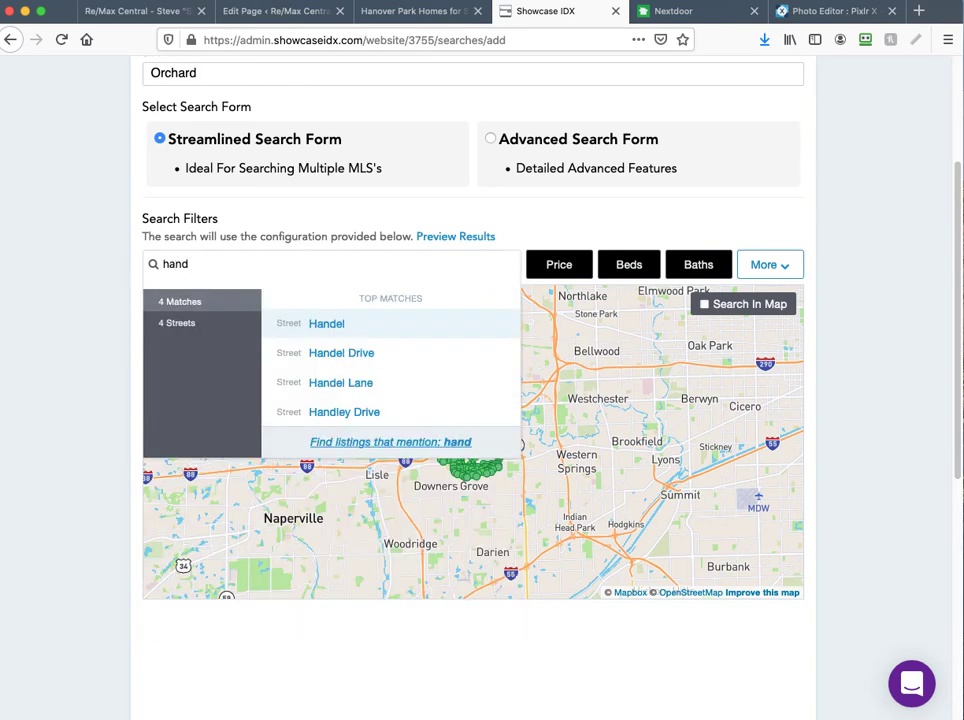
key(BackSpace)
text(over)
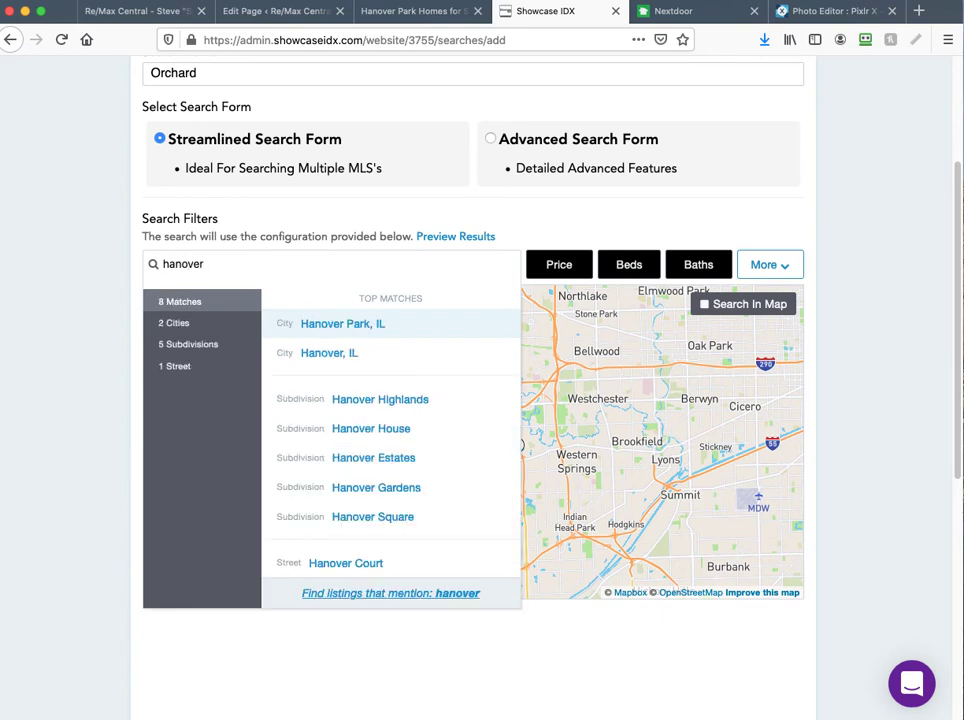
click(307, 325)
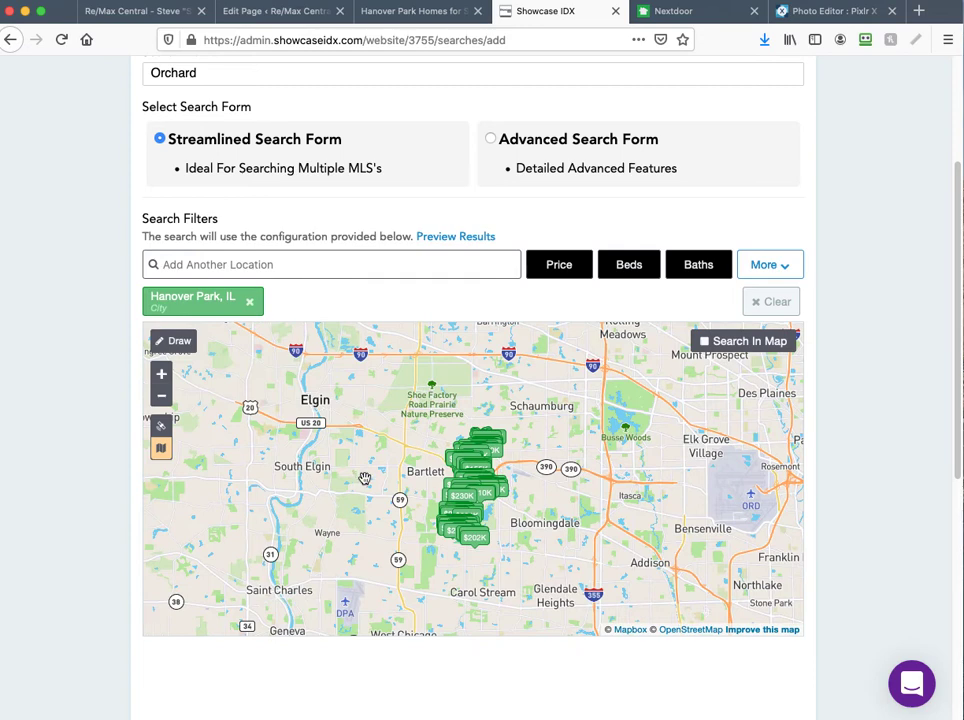
Step: Examine the search map around Hanover Park up close and compare it with the Orchard boundary shown on Nextdoor
mouse_move(490, 441)
click(160, 377)
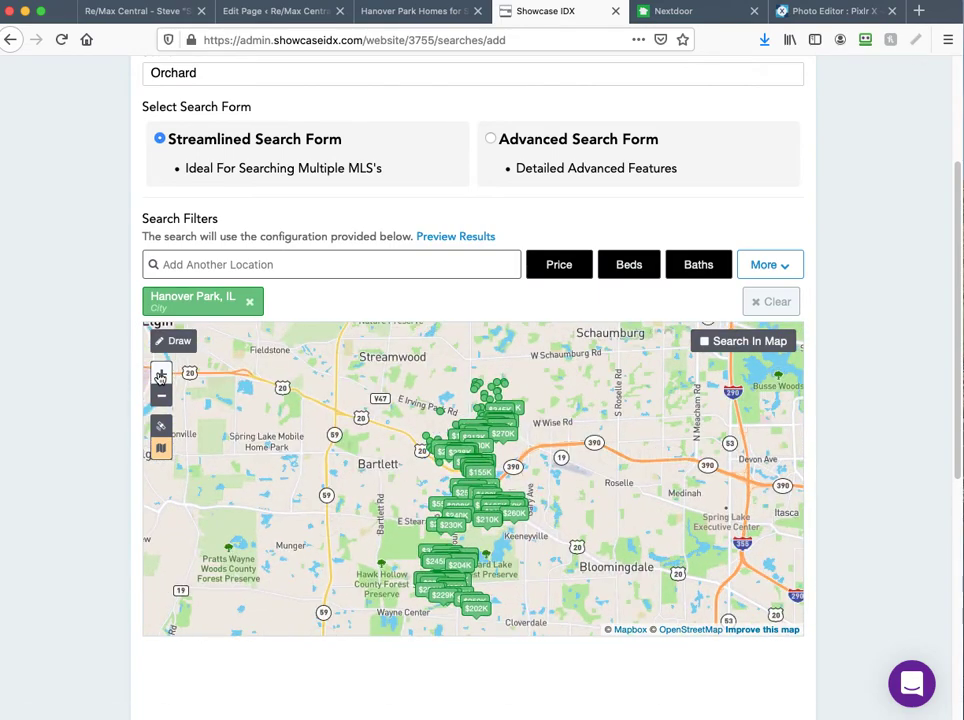
click(160, 377)
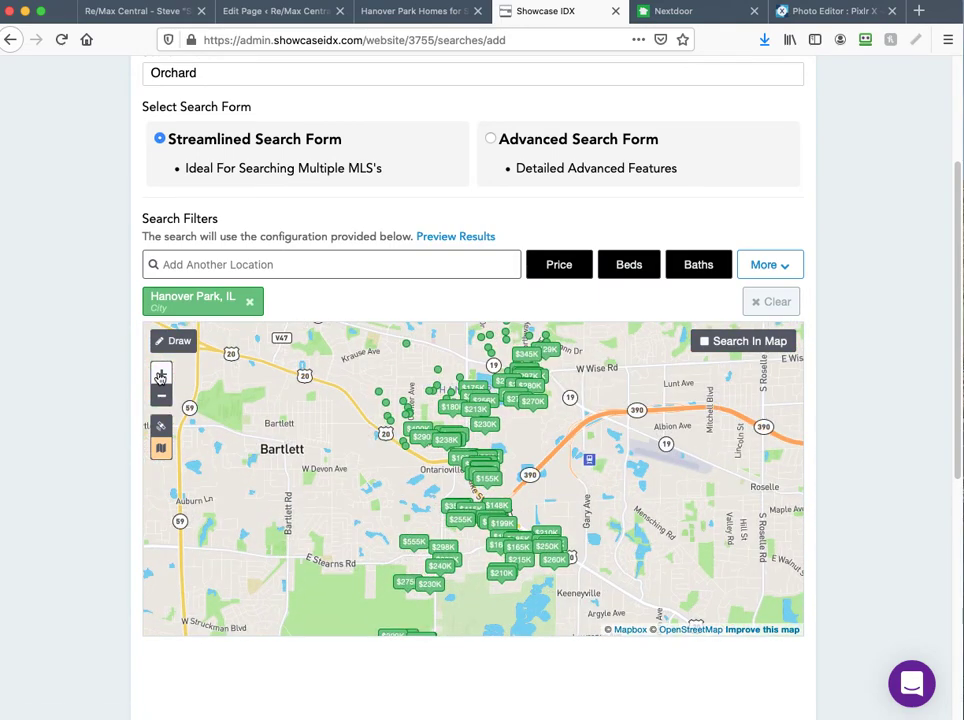
click(160, 377)
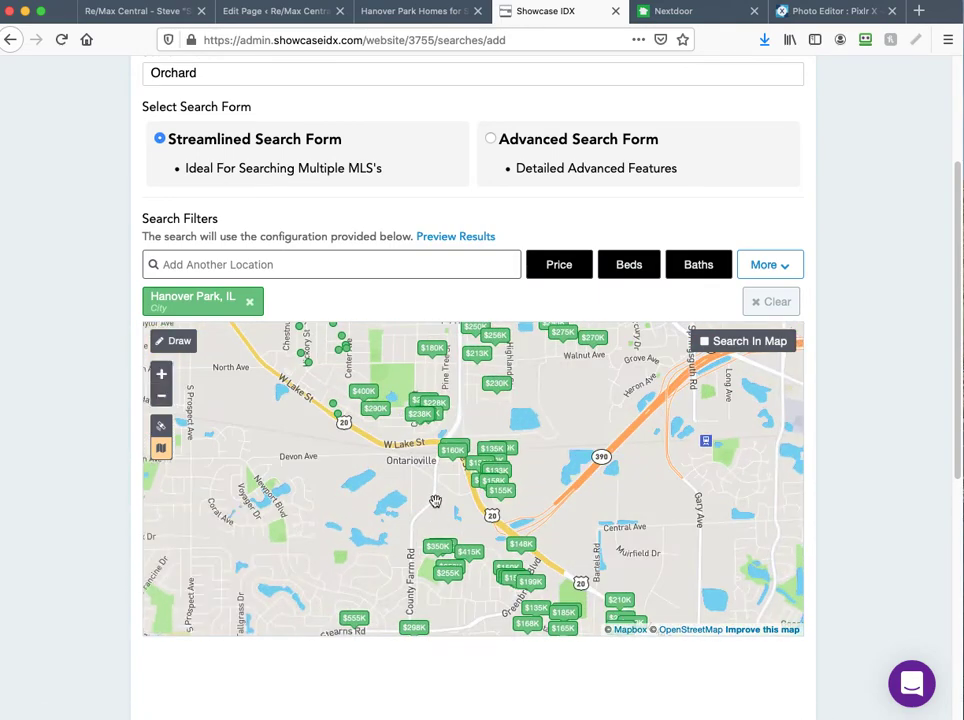
drag(435, 501, 465, 427)
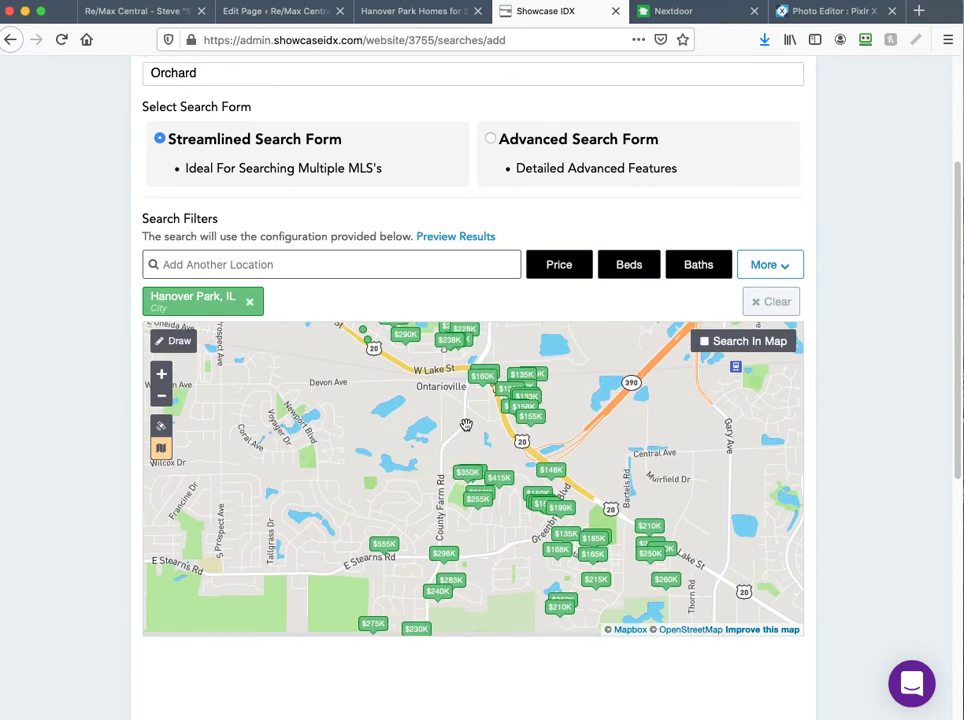
click(655, 11)
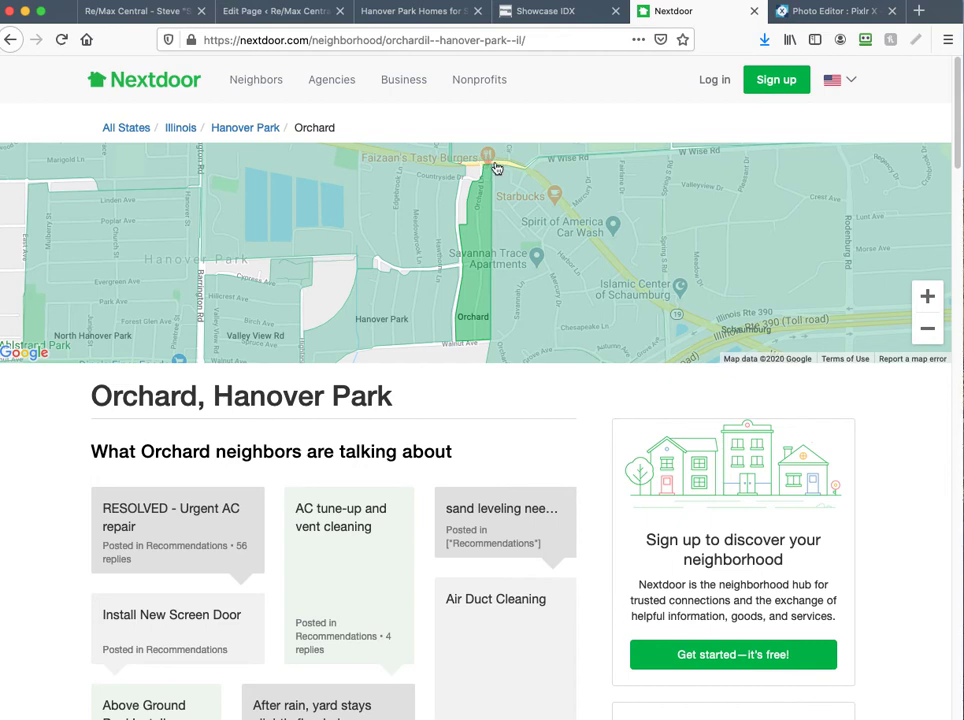
Step: Return to Showcase IDX and examine the streets around Ontarioville and County Farm Rd on the search map to locate the Orchard neighborhood
click(572, 6)
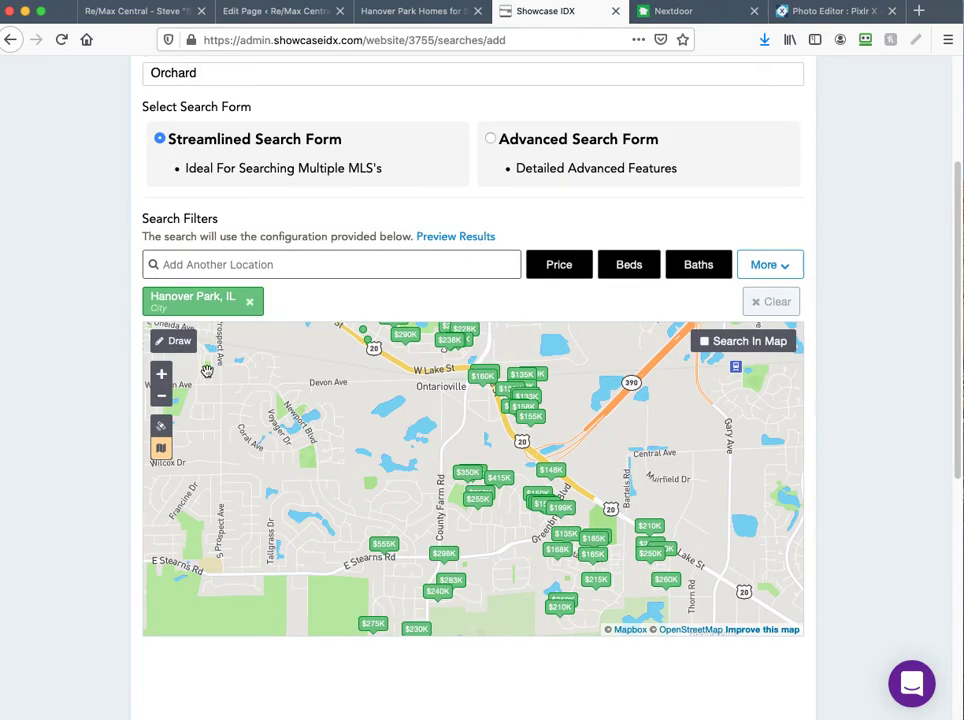
click(161, 373)
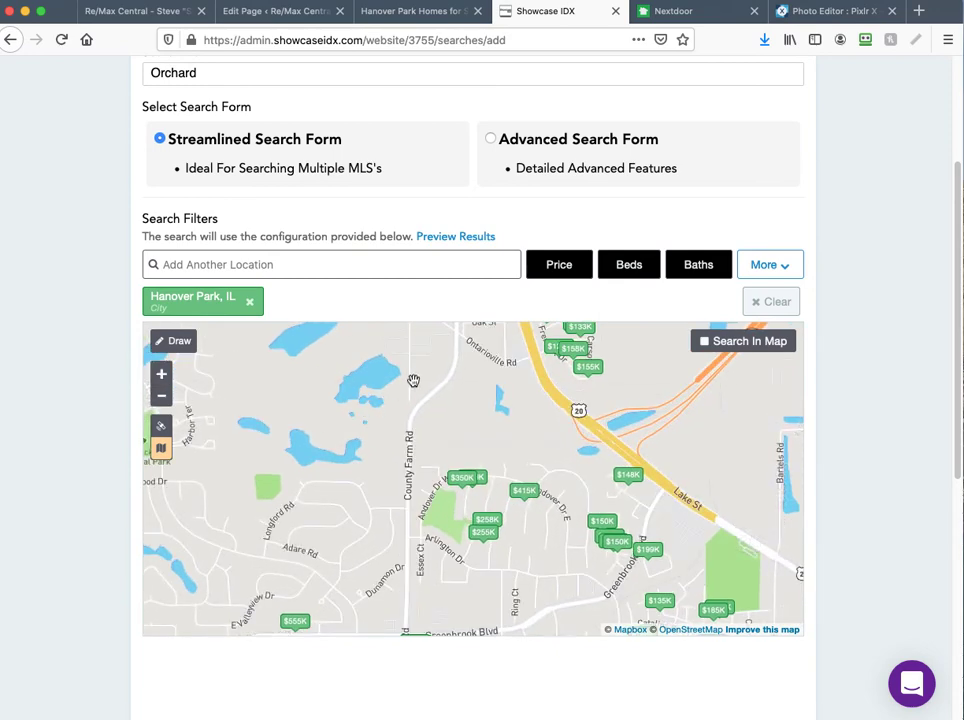
drag(415, 387, 397, 514)
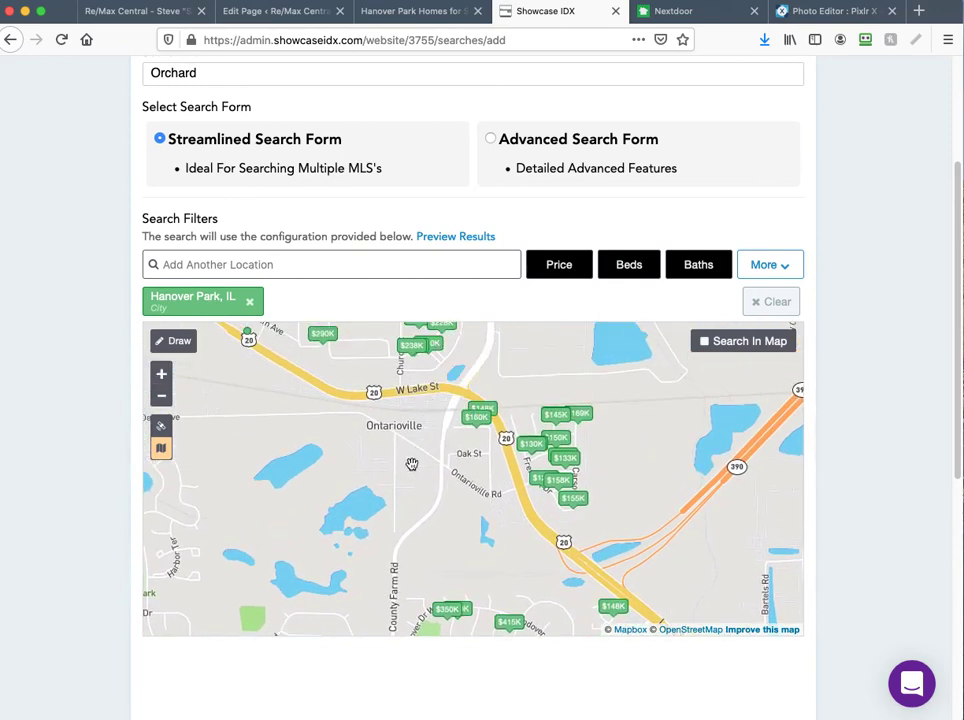
click(162, 374)
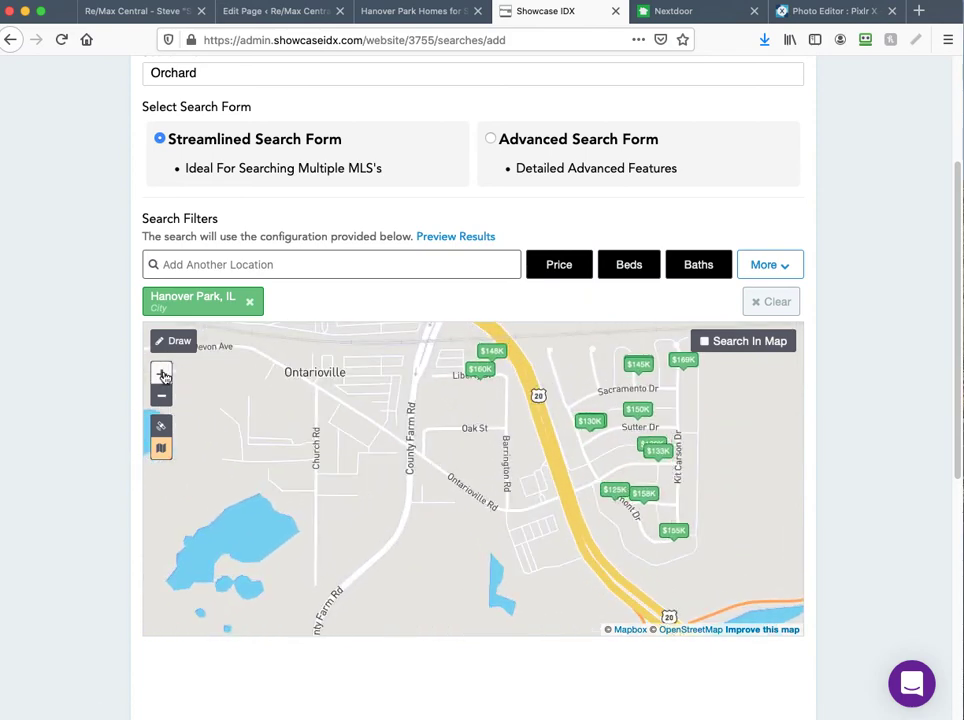
click(162, 374)
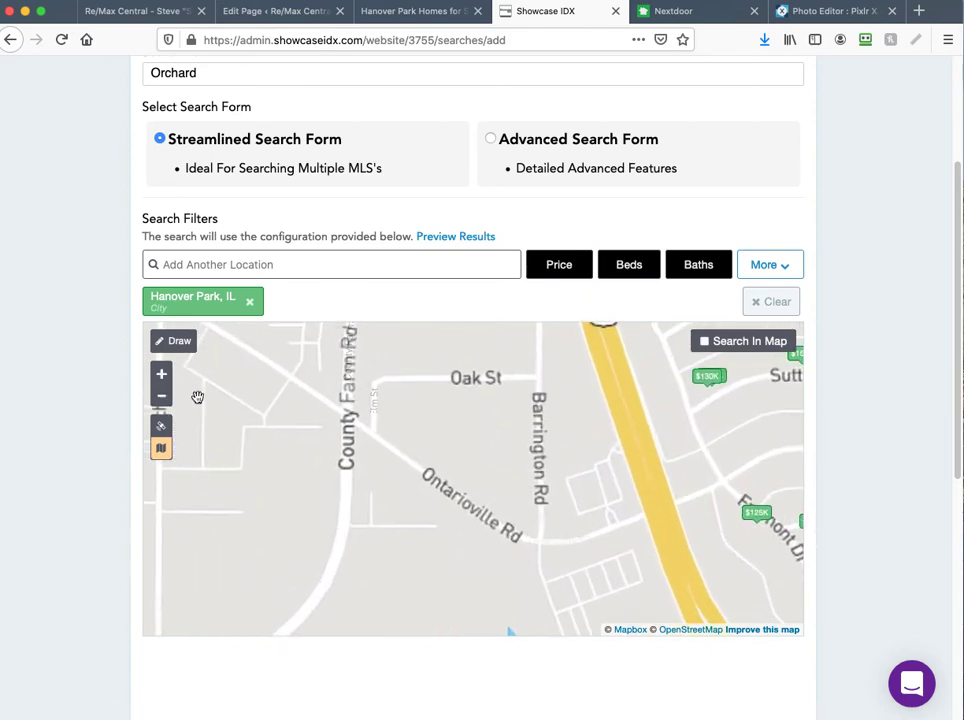
drag(242, 422, 416, 558)
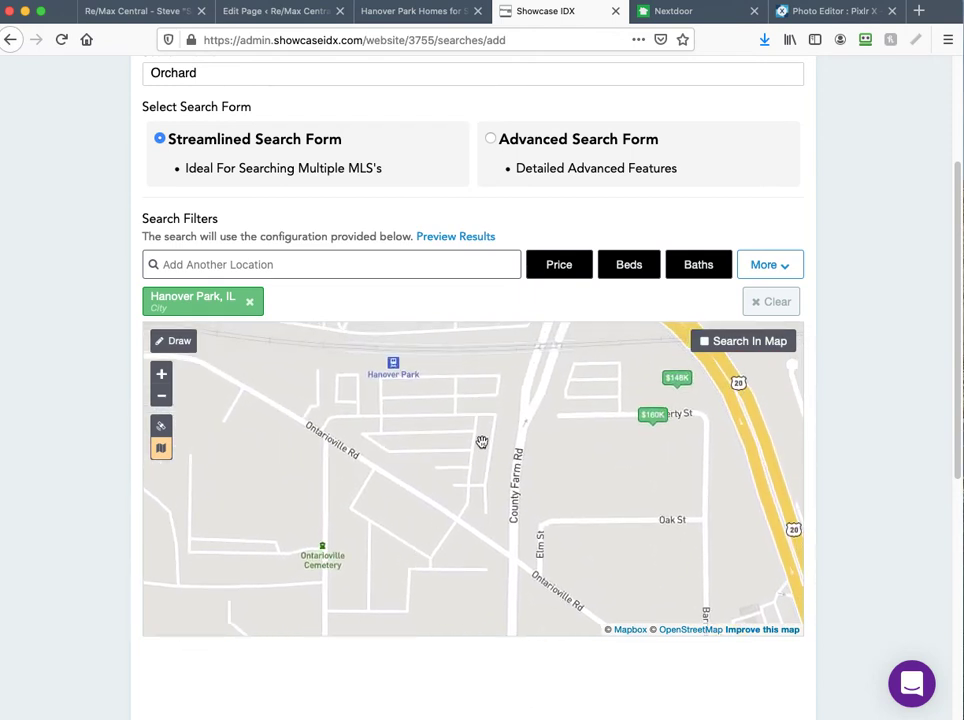
drag(468, 430, 270, 488)
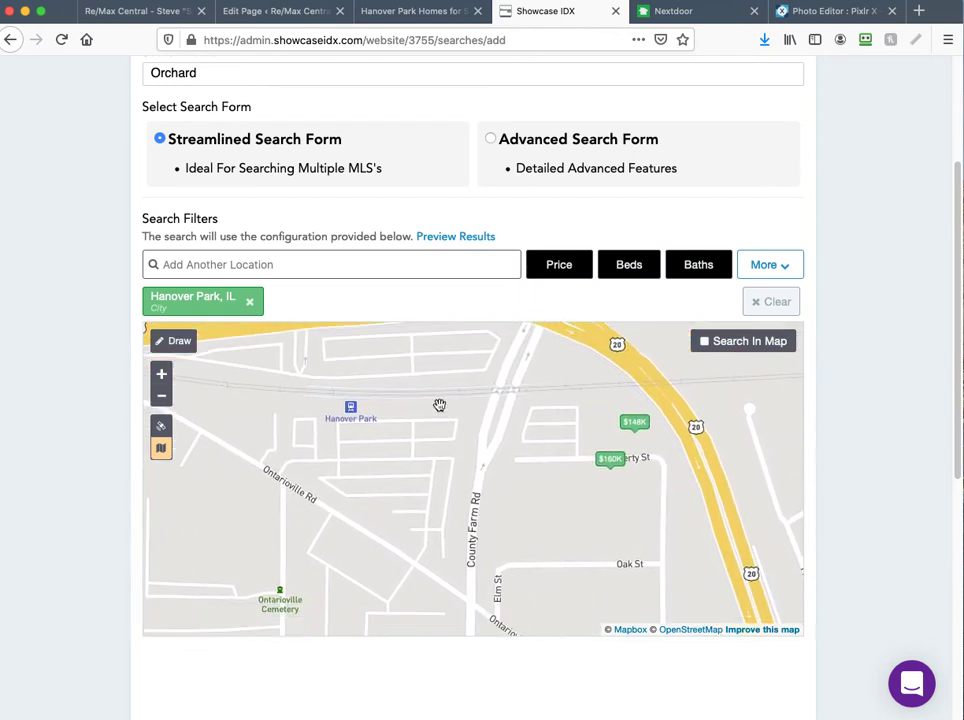
drag(439, 402, 437, 344)
drag(160, 580, 201, 397)
drag(334, 483, 316, 528)
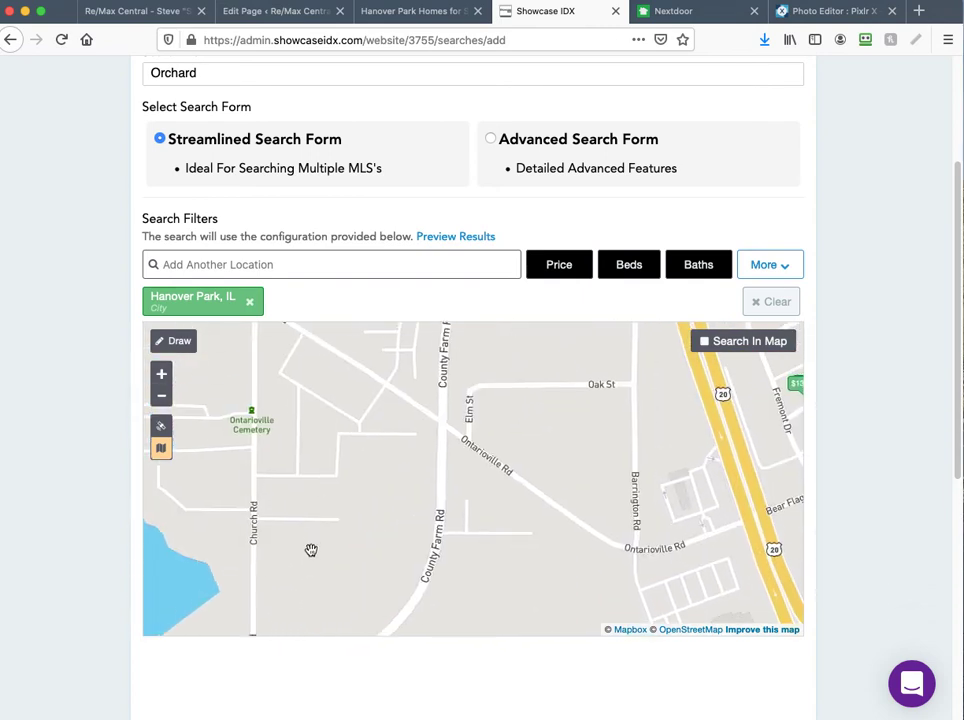
drag(387, 352, 398, 430)
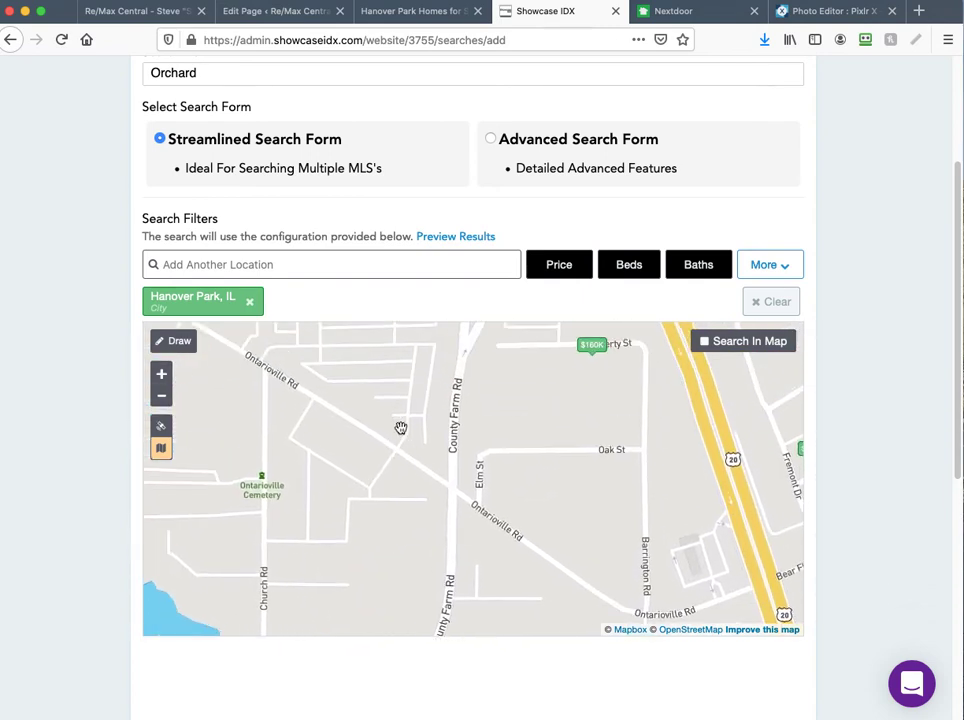
click(161, 374)
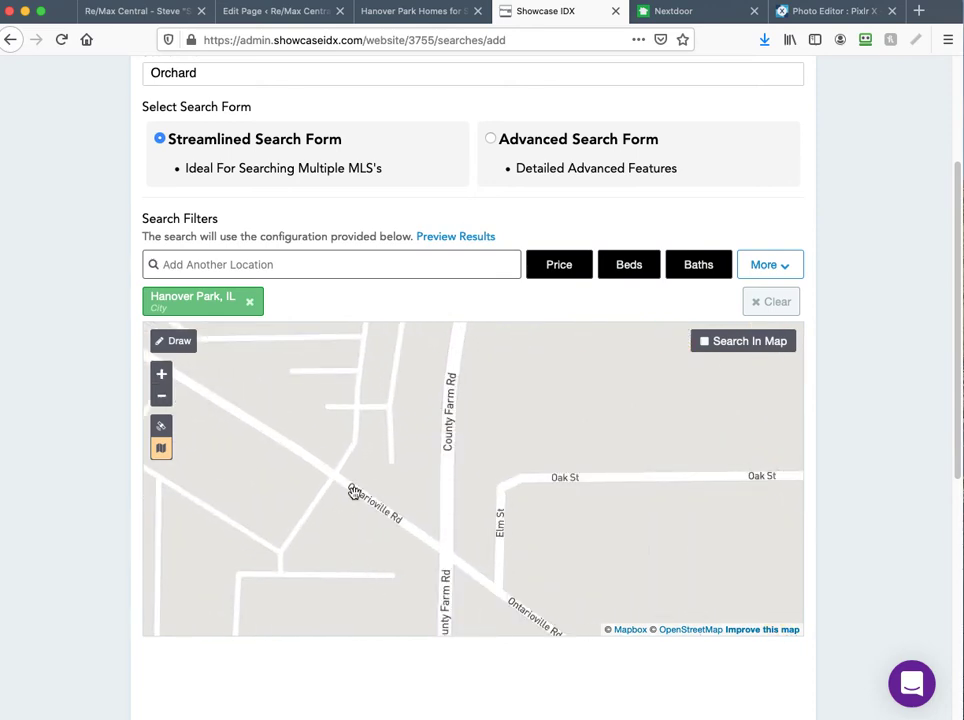
drag(354, 492, 510, 372)
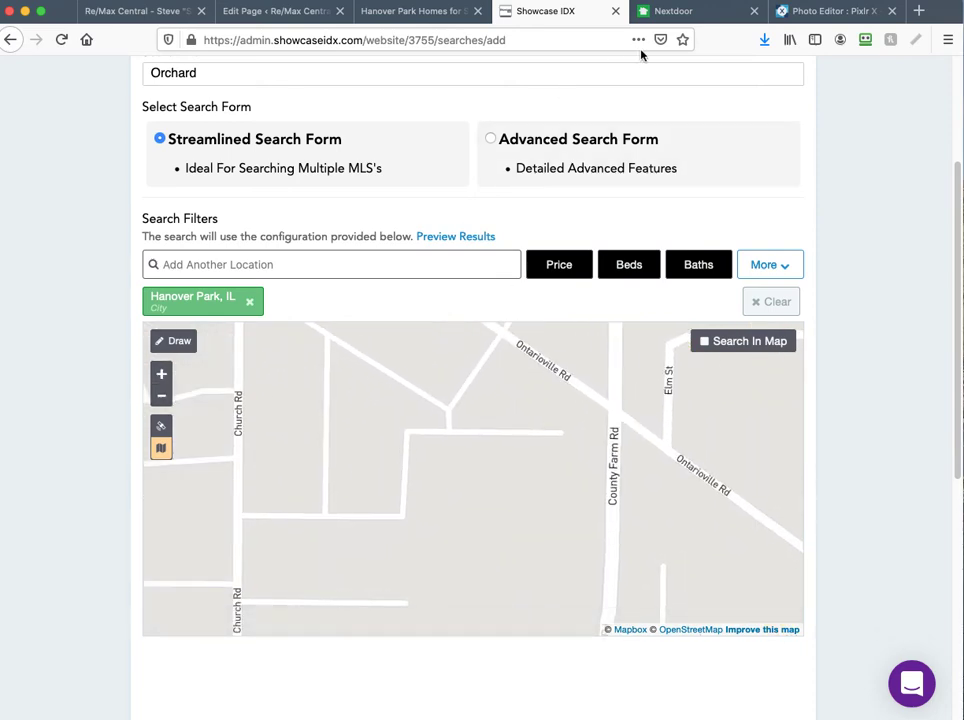
Step: Switch to Nextdoor and examine the streets bordering the Orchard neighborhood on its map
click(699, 17)
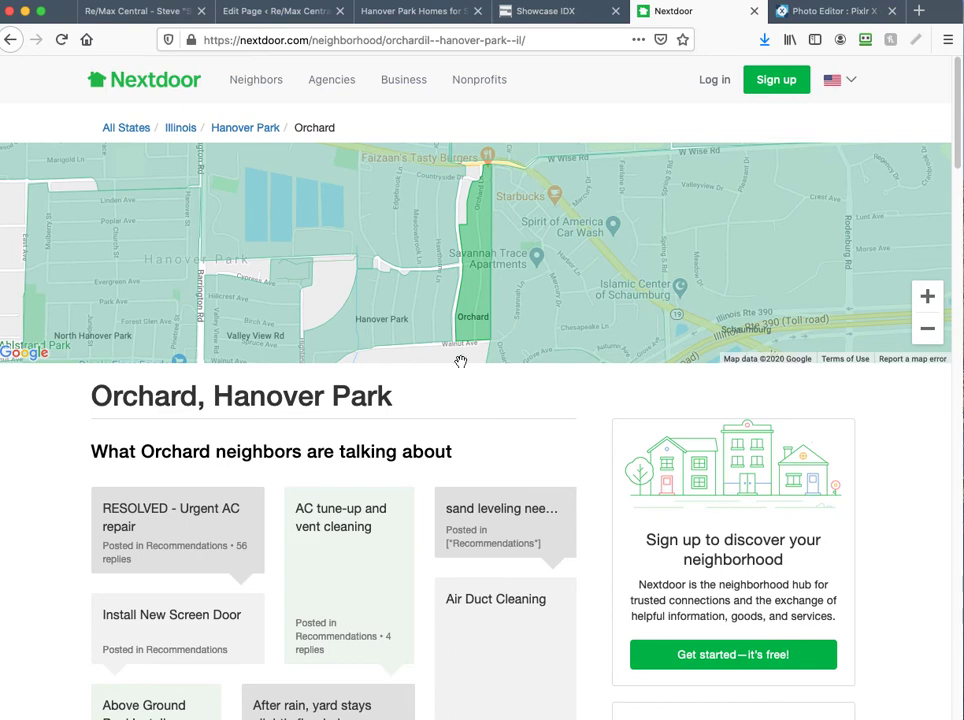
click(926, 297)
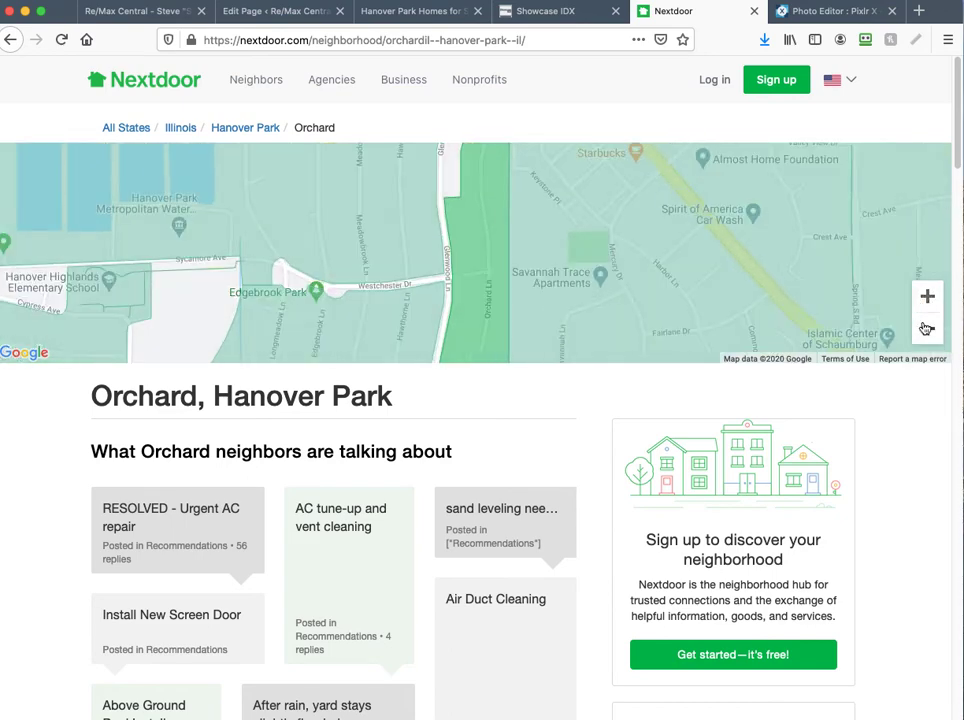
click(927, 330)
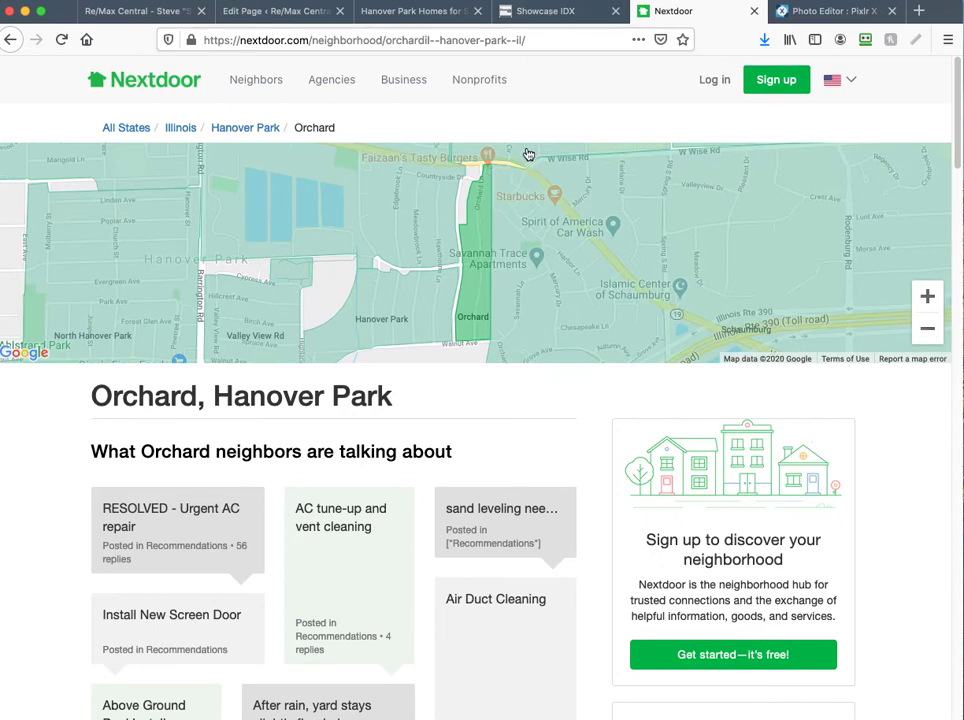
Step: Switch to Showcase IDX, examine the wider Ontarioville area on the search map, and compare it with Nextdoor's Orchard map
click(553, 14)
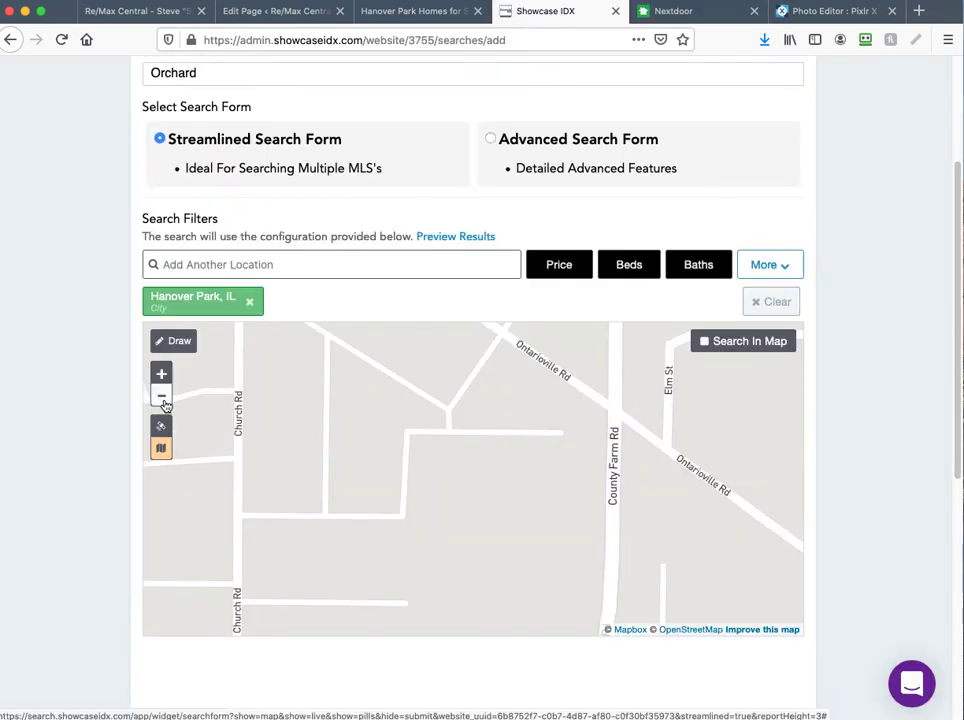
click(161, 397)
click(161, 397)
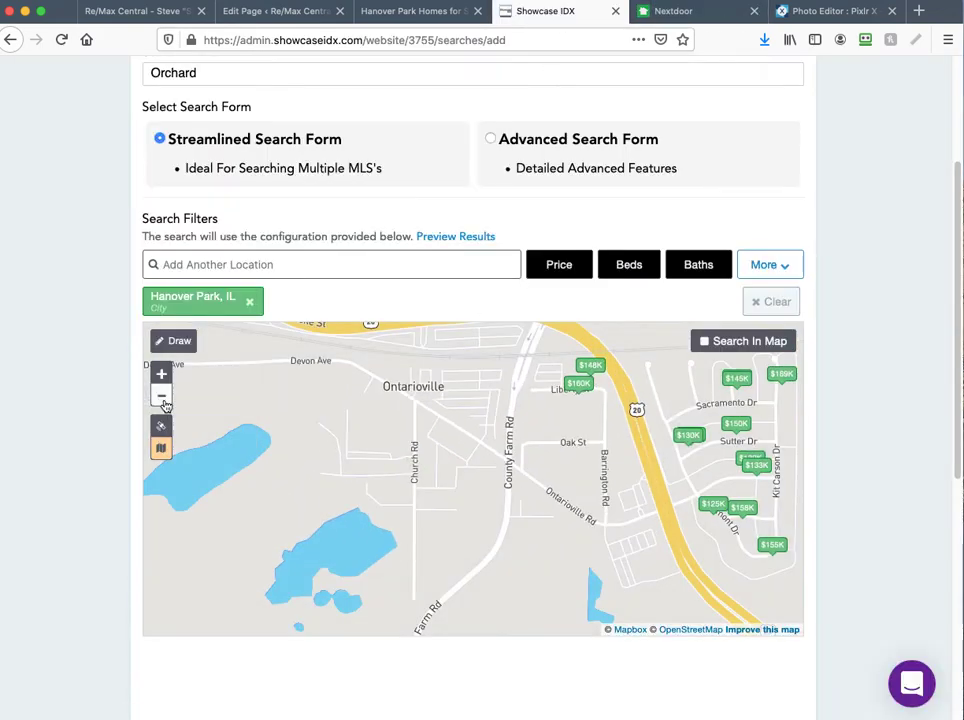
drag(516, 425, 576, 471)
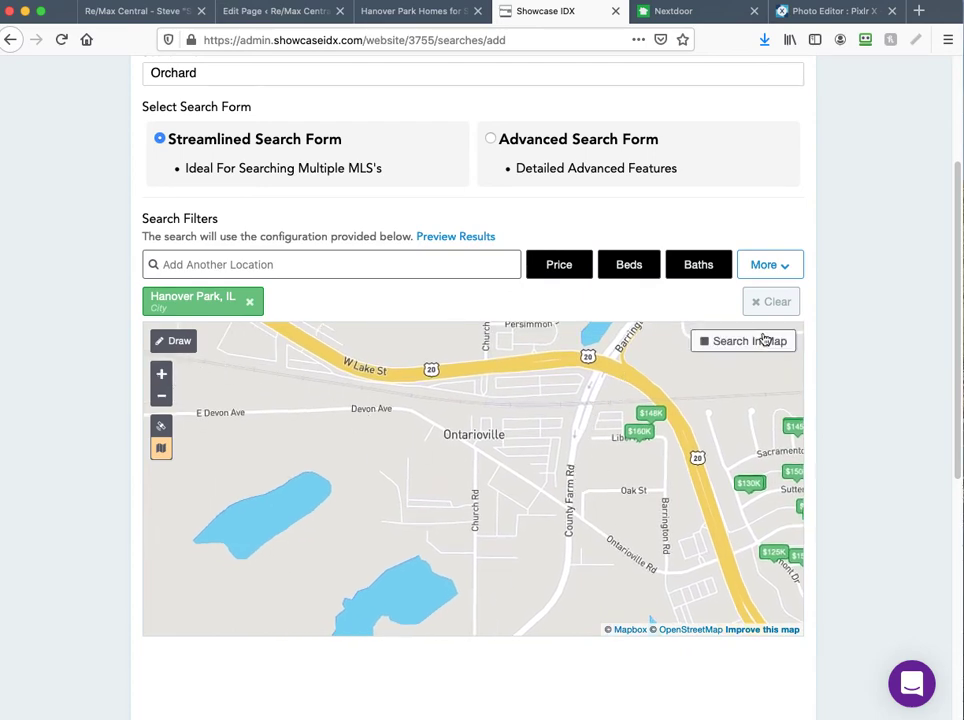
click(677, 12)
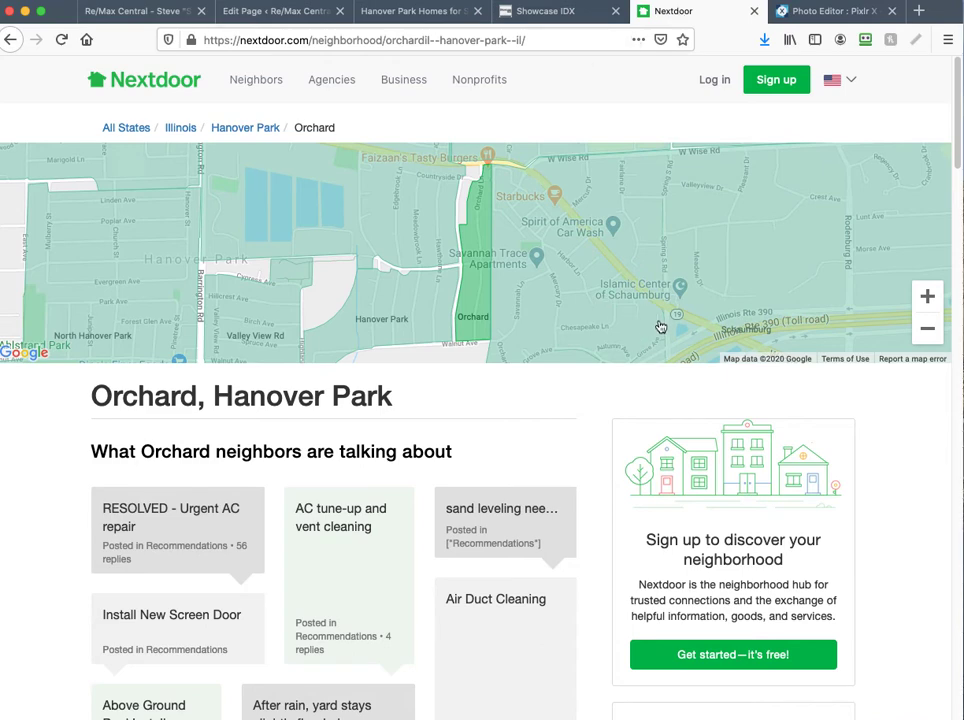
click(555, 12)
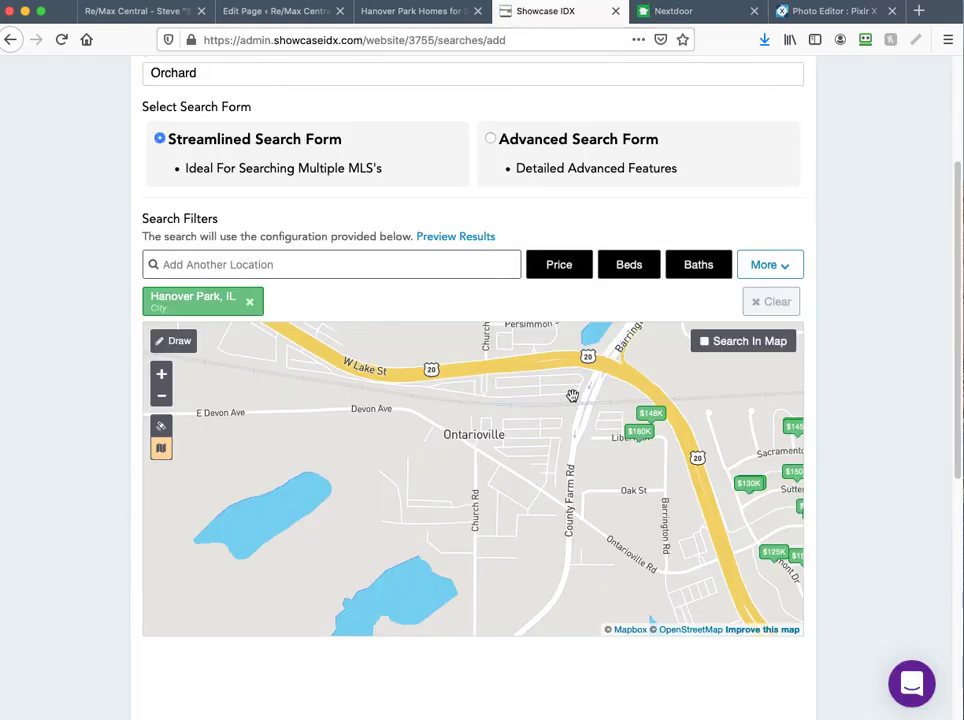
Step: Search the Showcase IDX map along W Lake St and Route 390 for the area that matches the Orchard neighborhood
drag(570, 402, 550, 510)
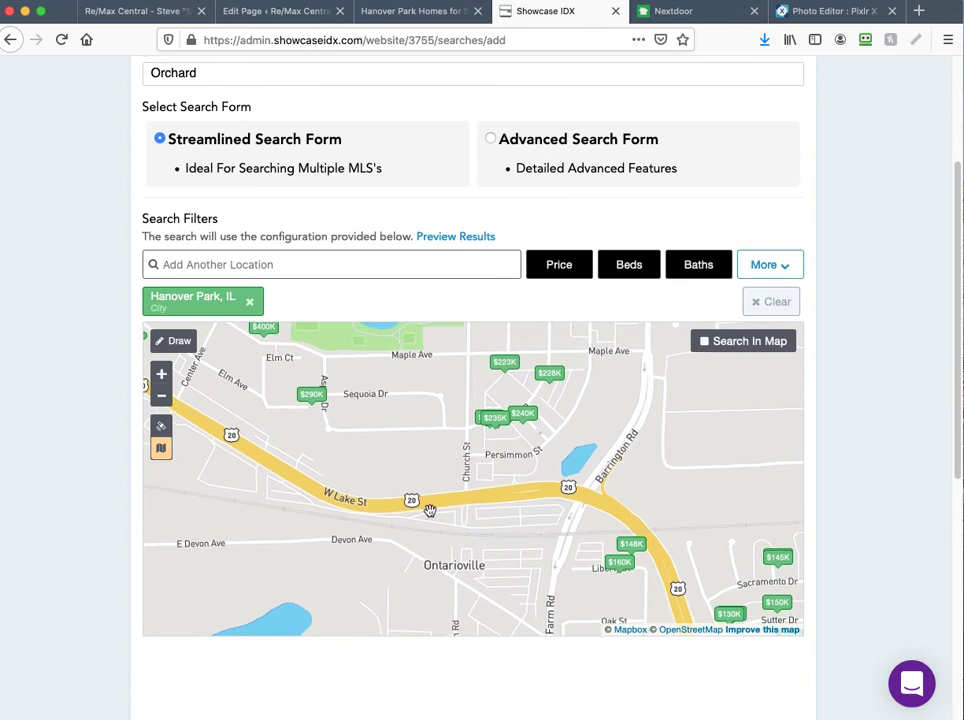
click(161, 396)
click(161, 396)
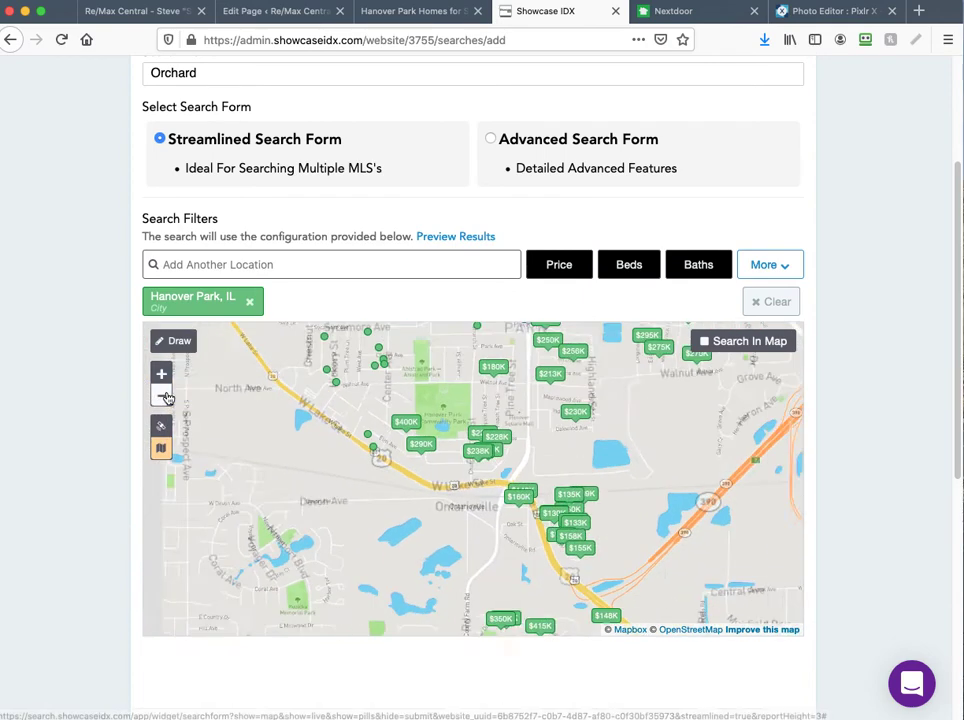
drag(461, 543, 352, 487)
drag(459, 394, 307, 447)
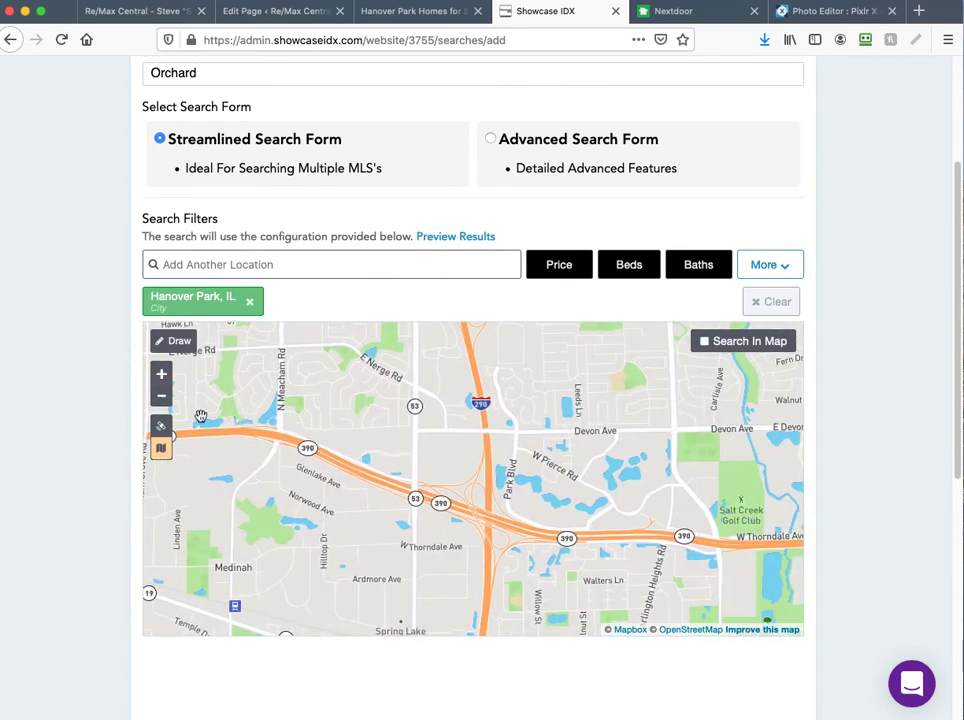
click(161, 396)
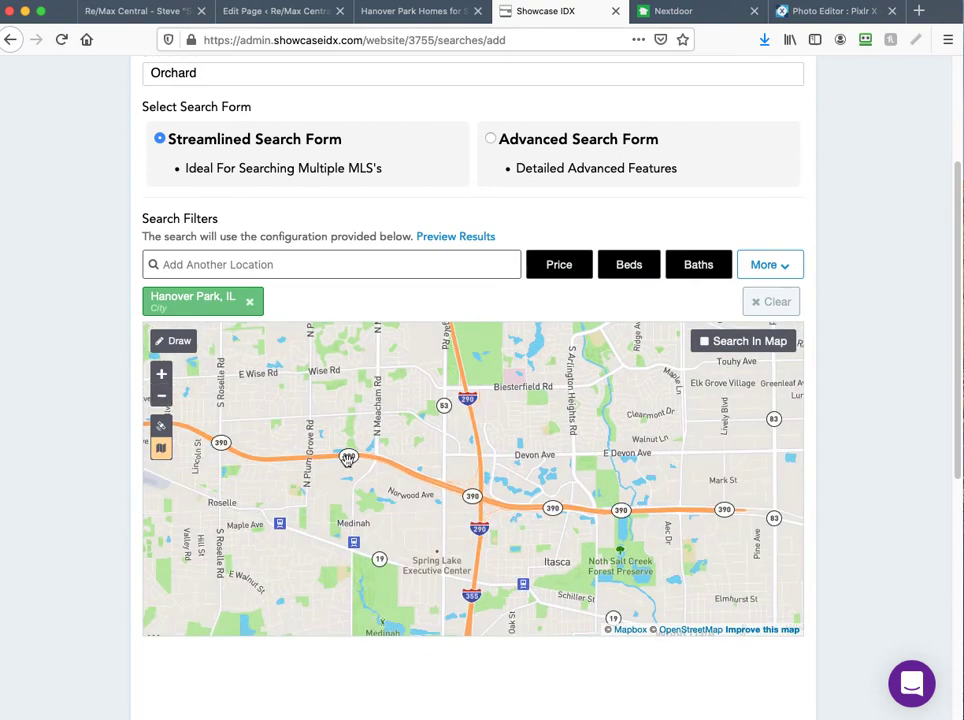
drag(347, 458, 587, 376)
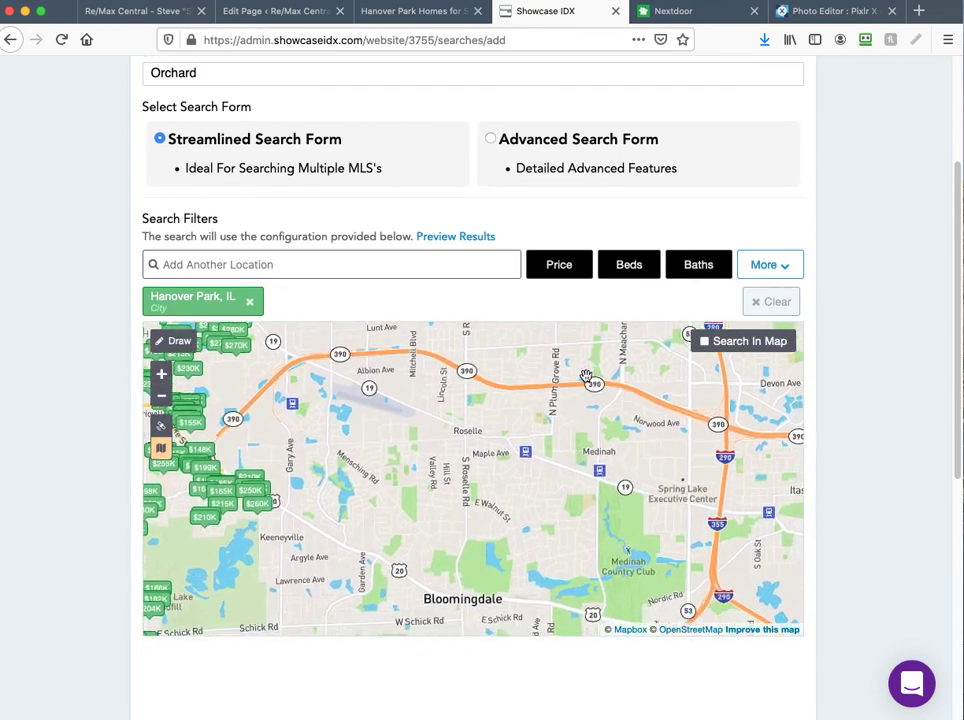
drag(234, 394, 476, 510)
Step: Remove the search's Hanover Park location filter and add Hanover Park, IL again as the city
click(249, 302)
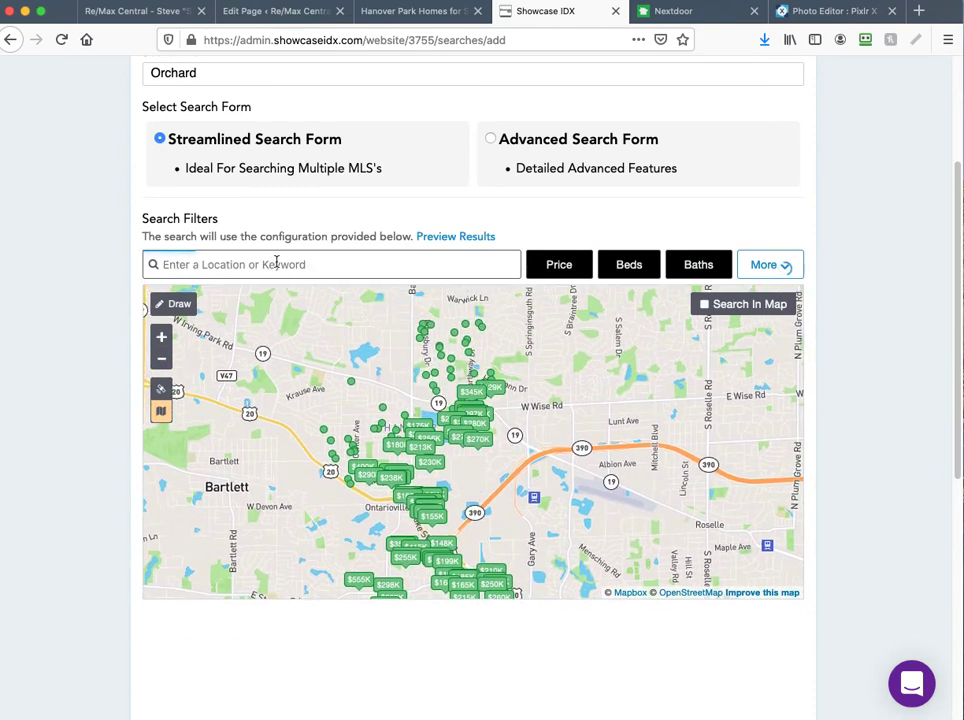
text(han)
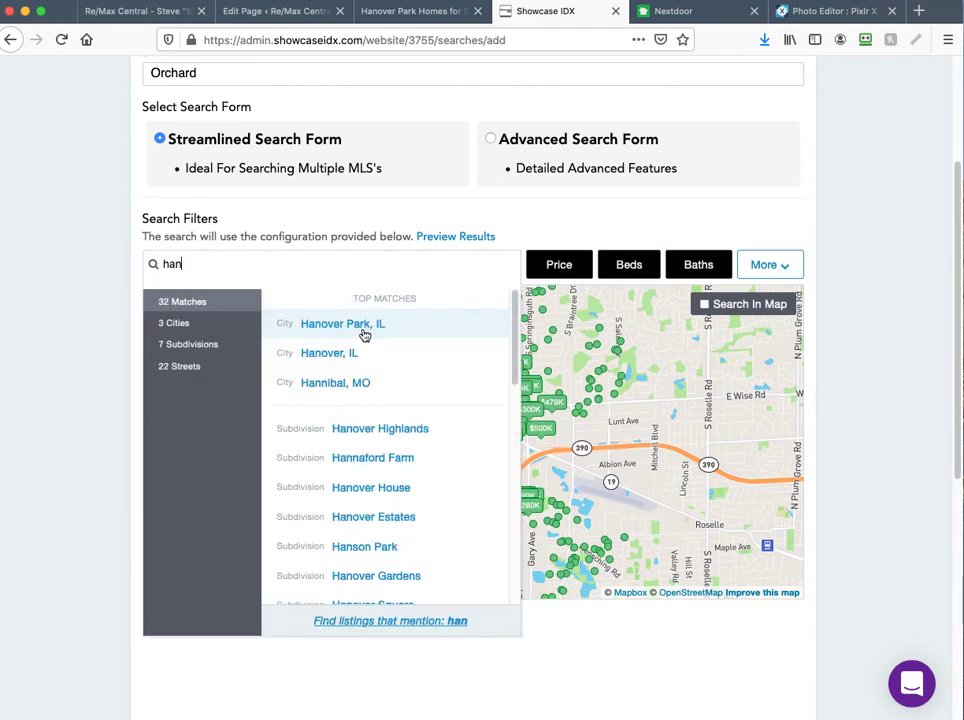
click(362, 326)
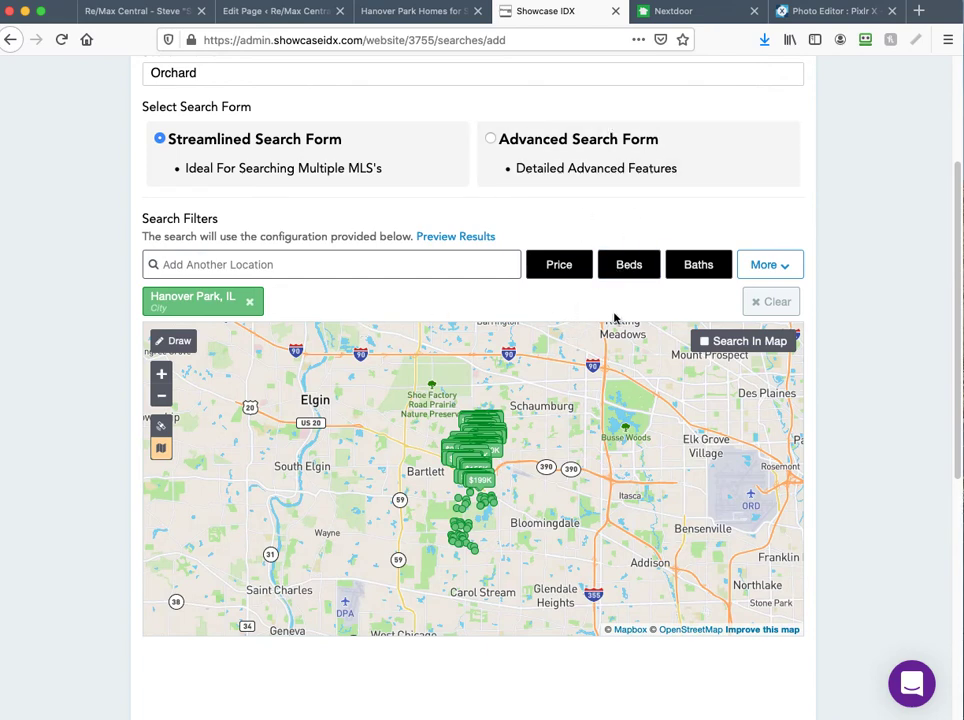
Step: Switch to Nextdoor and examine where the Orchard neighborhood lies relative to the surrounding neighborhoods and main roads
click(688, 16)
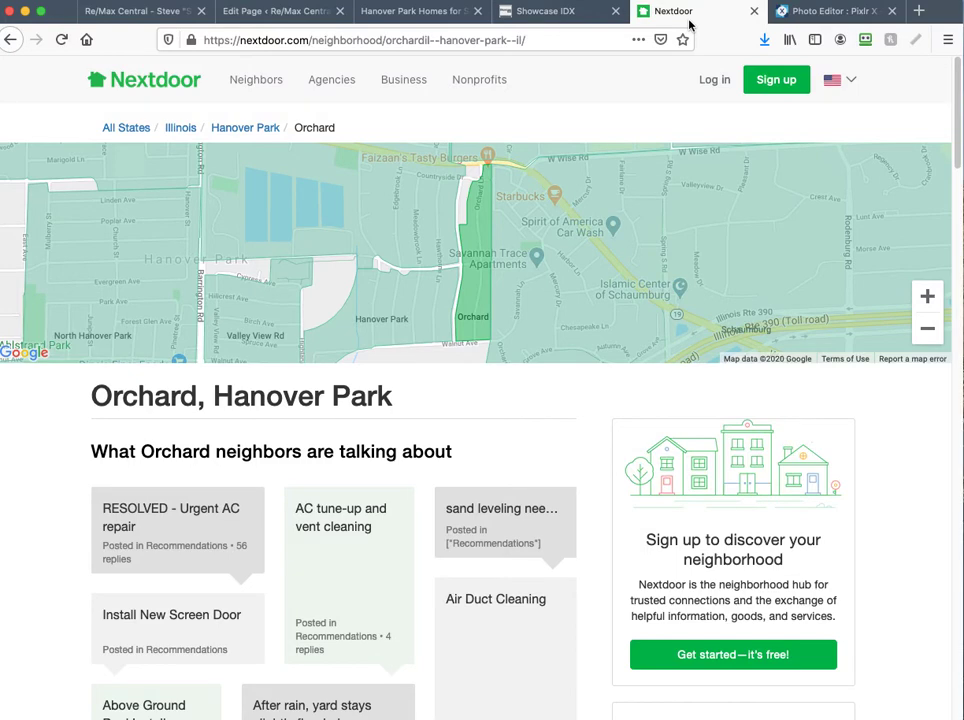
click(928, 330)
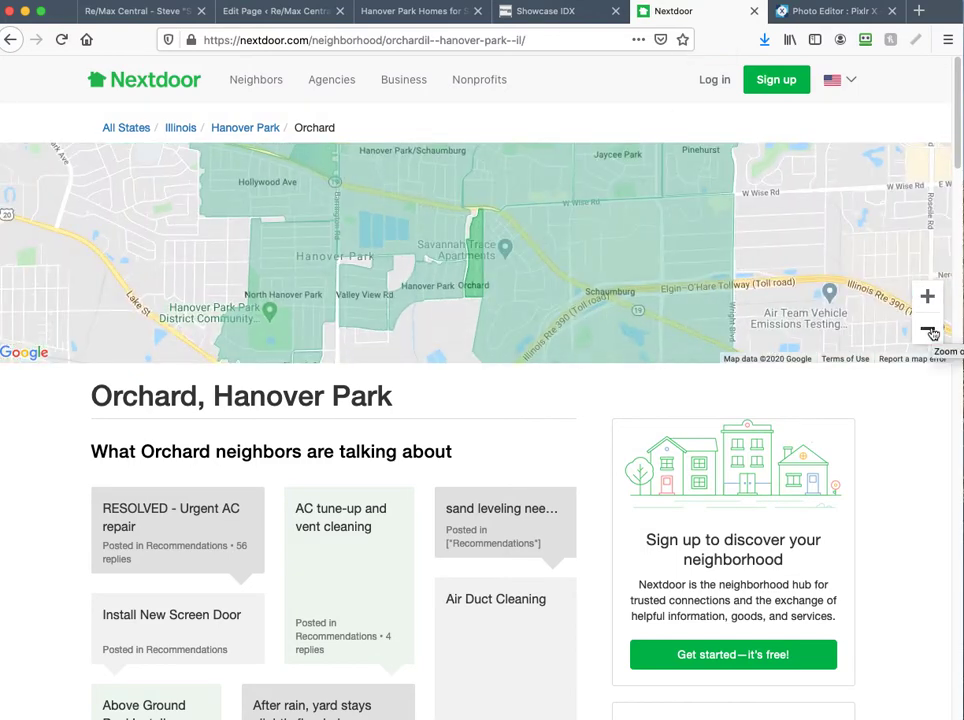
click(928, 330)
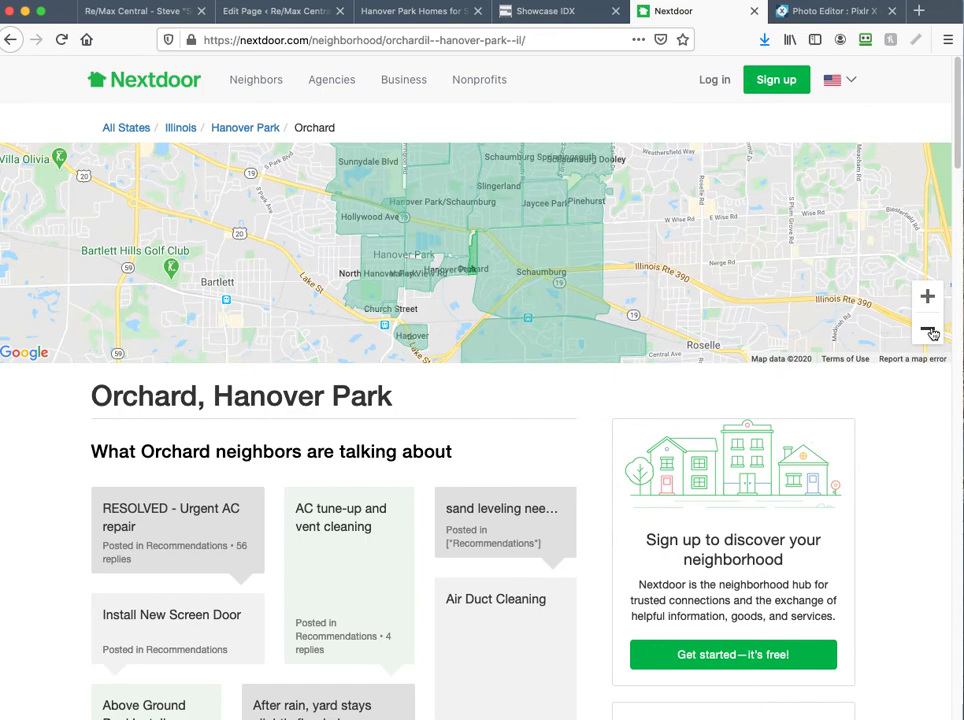
click(928, 298)
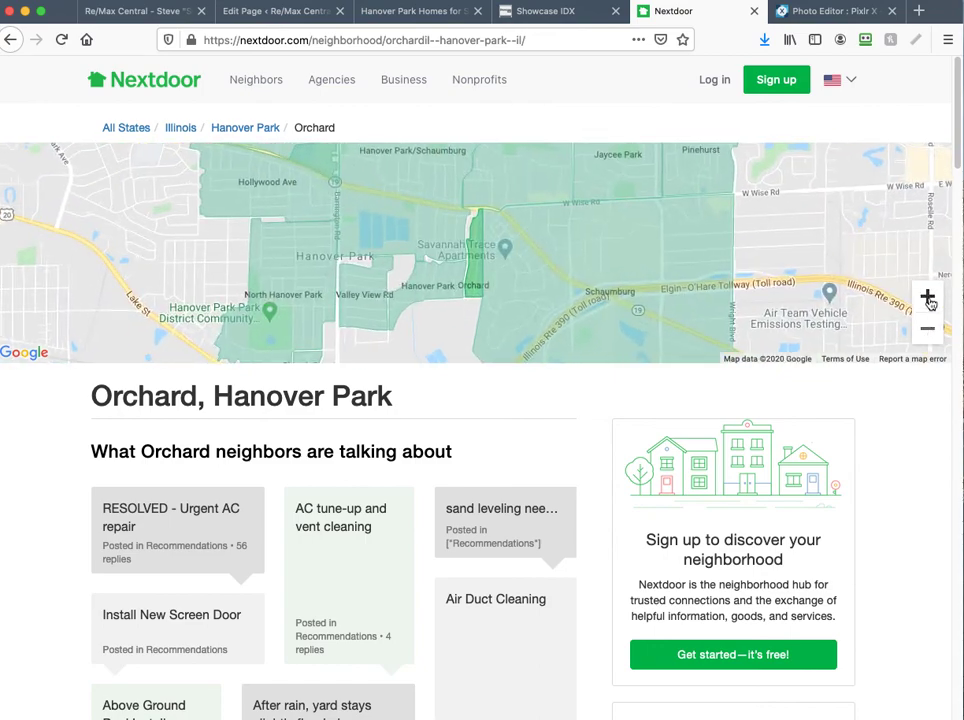
Step: Return to Showcase IDX and locate the Orchard area on the search map near Savannah Trace Park and Walnut Ave
click(552, 13)
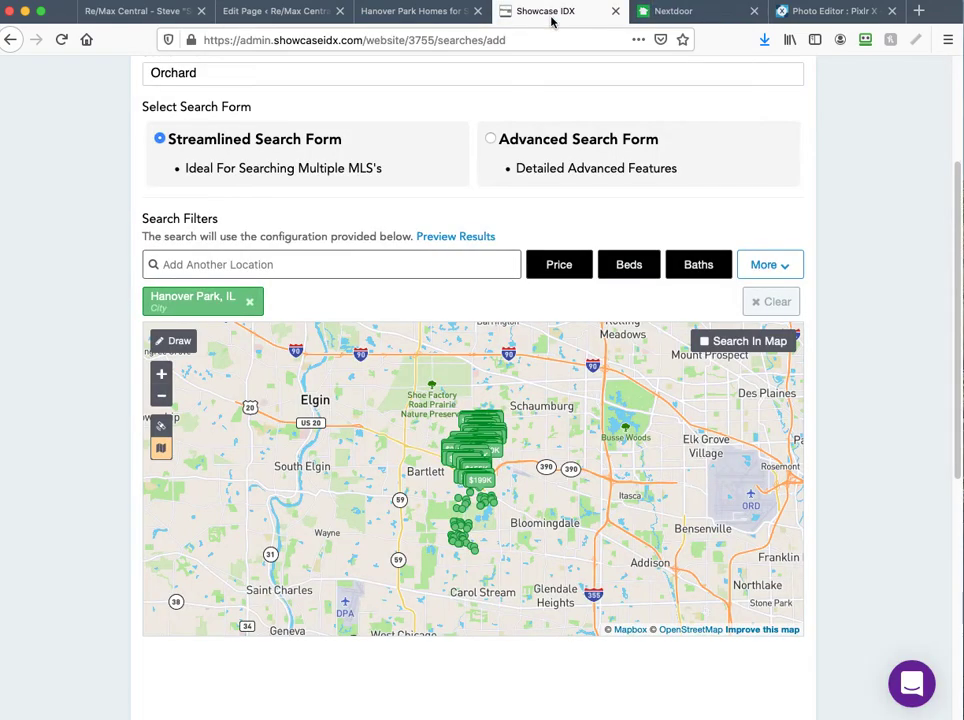
click(161, 375)
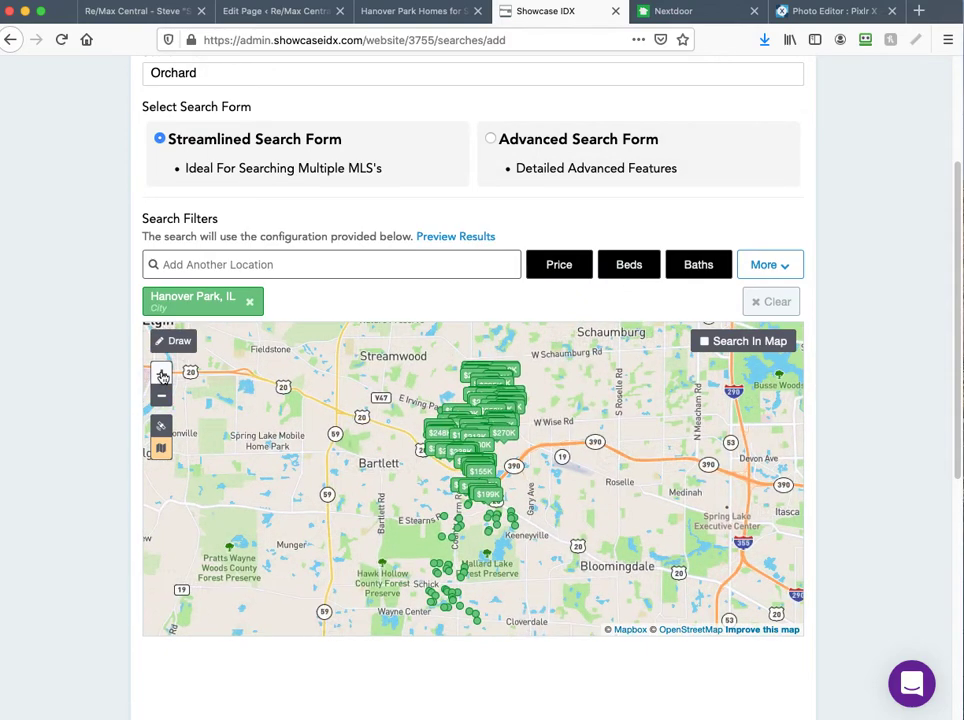
click(161, 375)
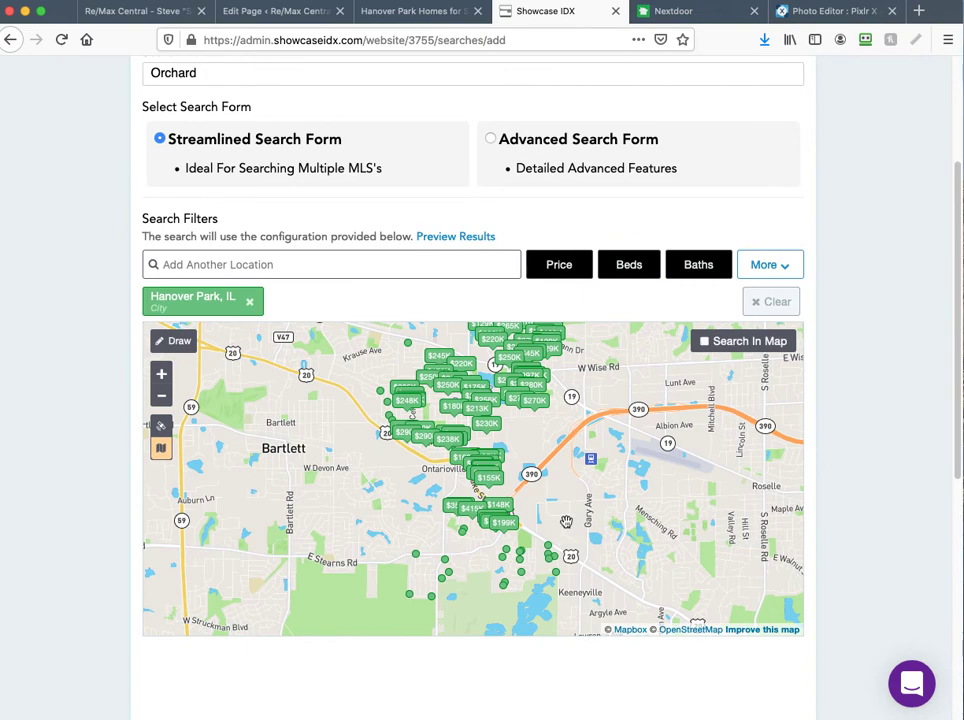
drag(566, 522, 553, 570)
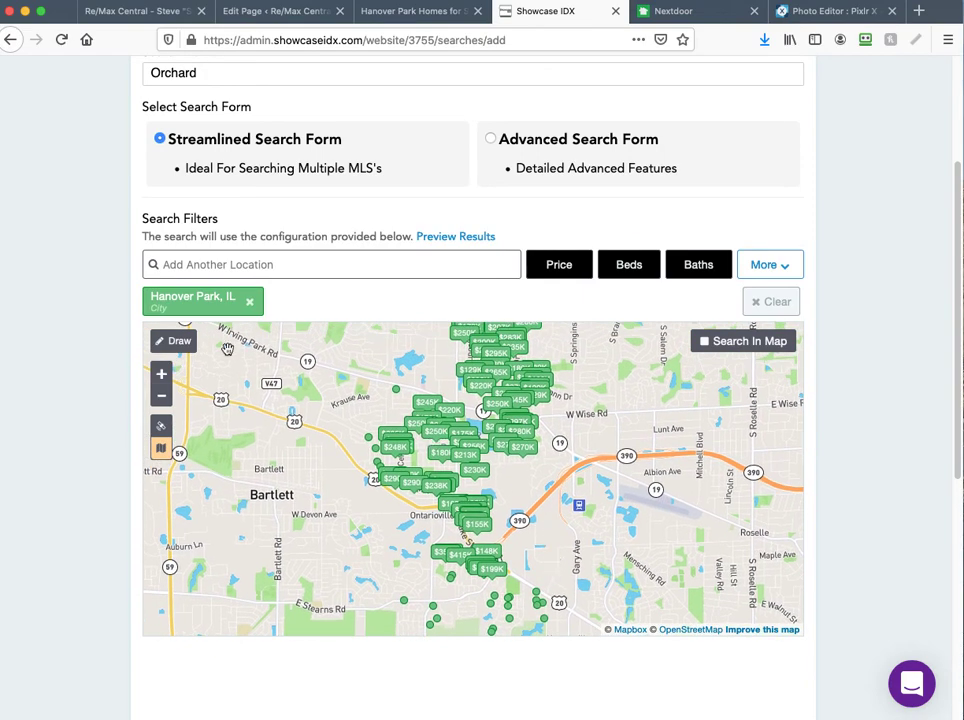
click(161, 375)
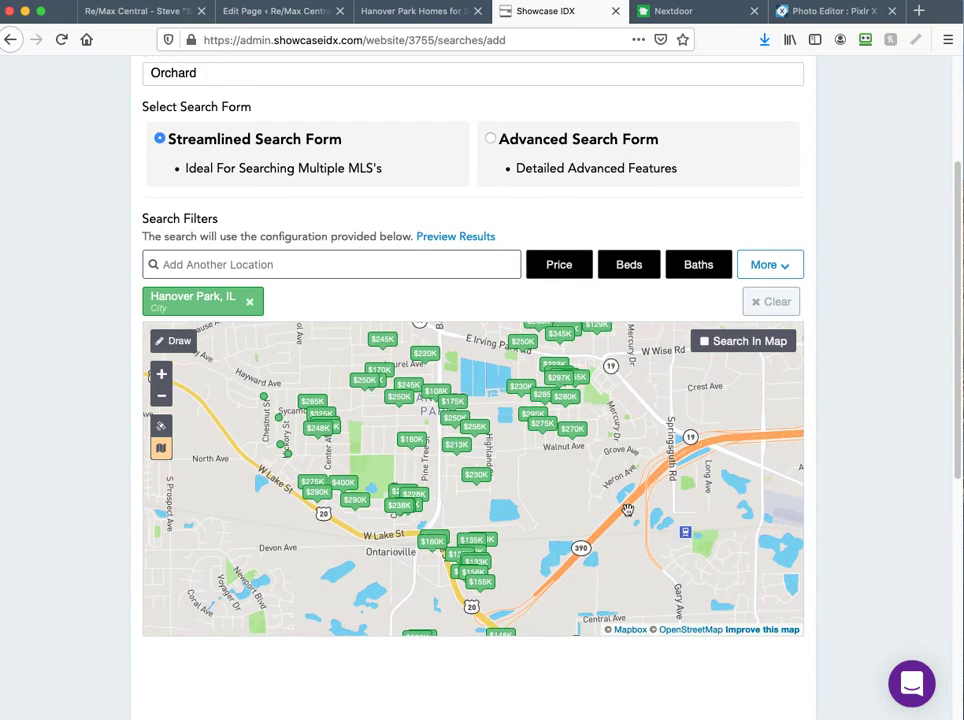
drag(636, 480, 416, 511)
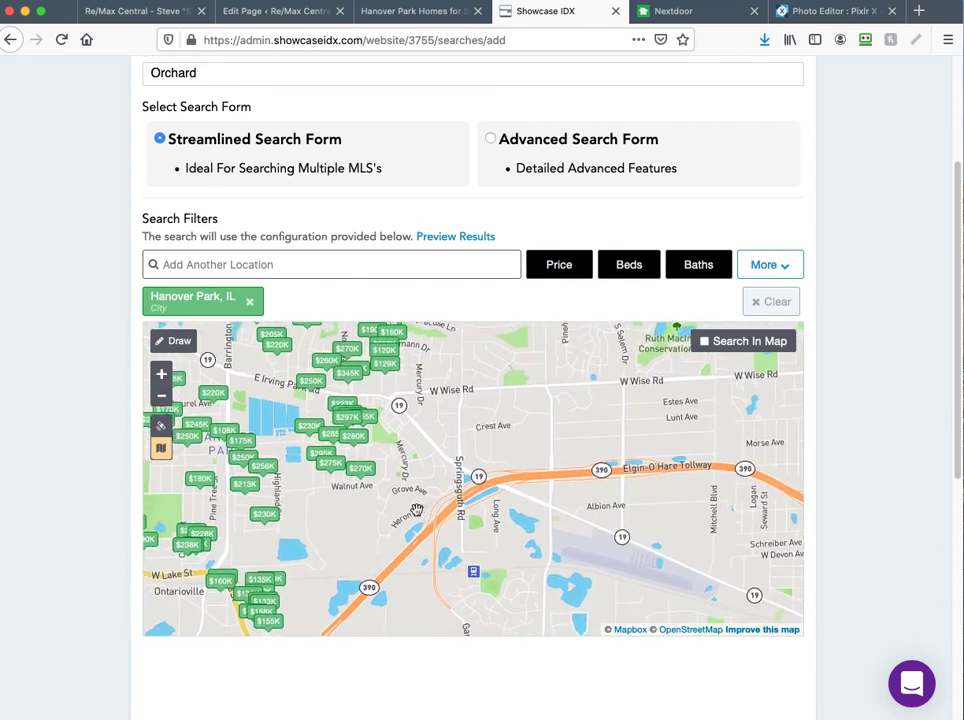
click(161, 374)
drag(360, 450, 551, 492)
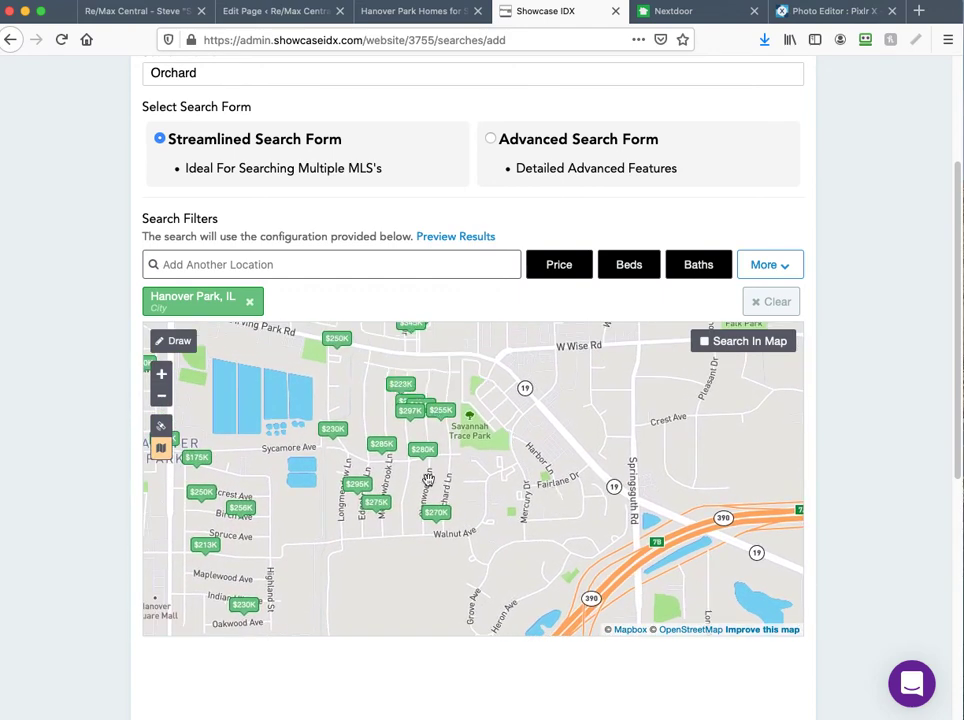
Step: Check Orchard's boundary up close on Nextdoor and match its streets around Orchard Ln on the Showcase IDX search map
click(692, 15)
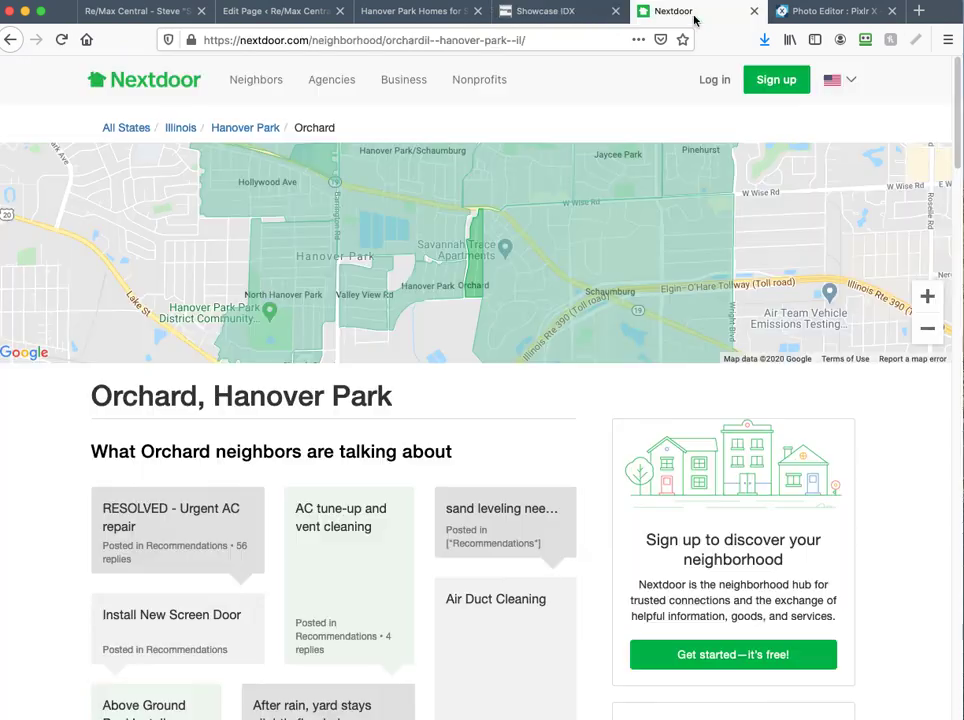
click(928, 297)
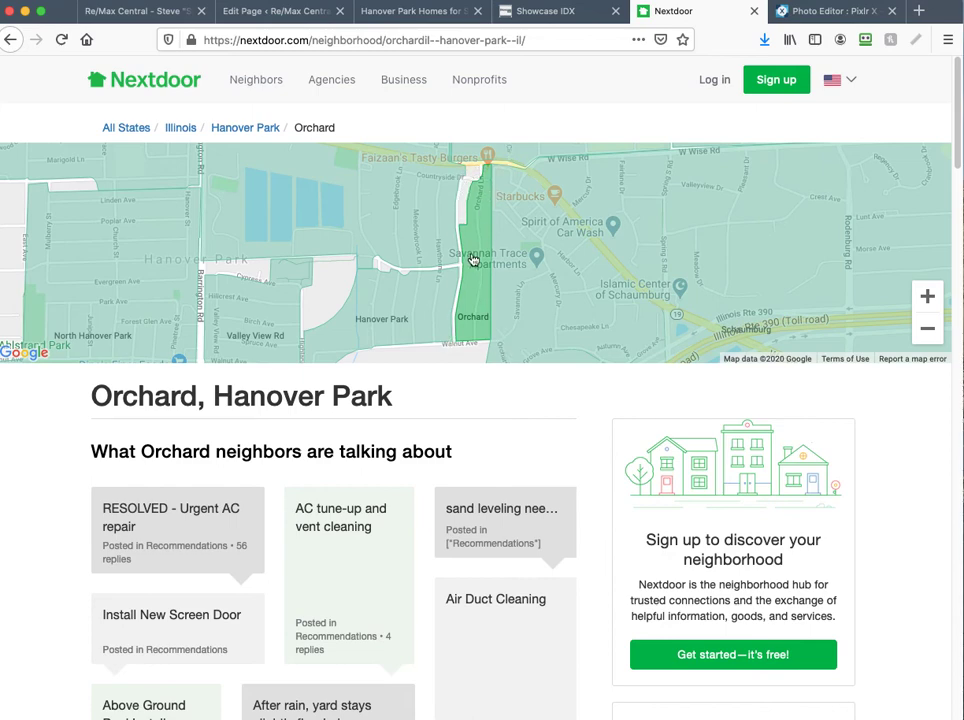
click(566, 18)
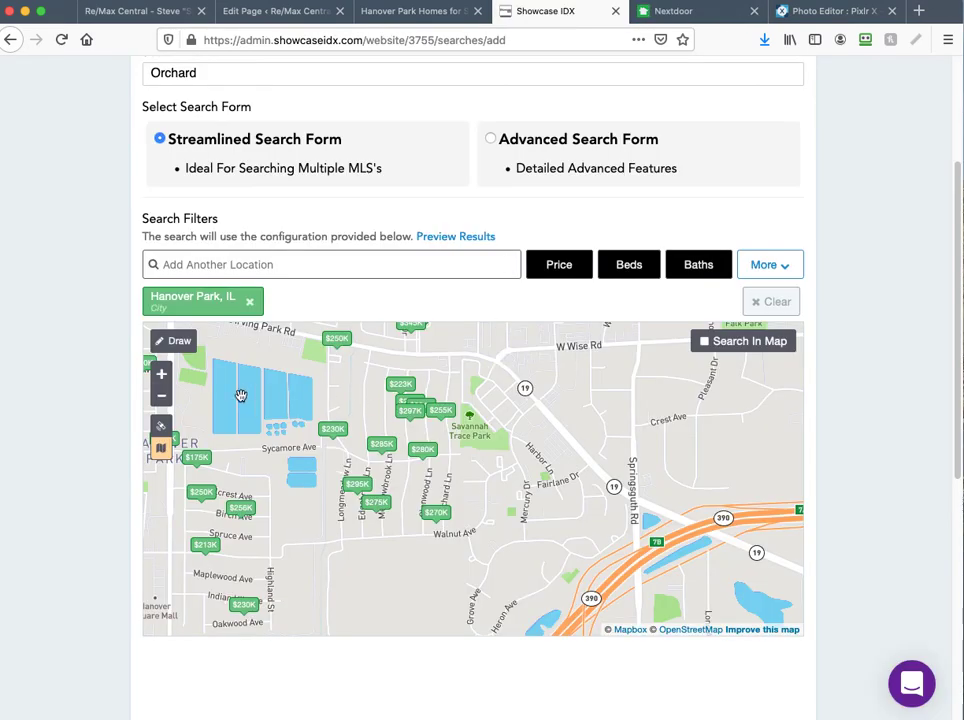
click(161, 374)
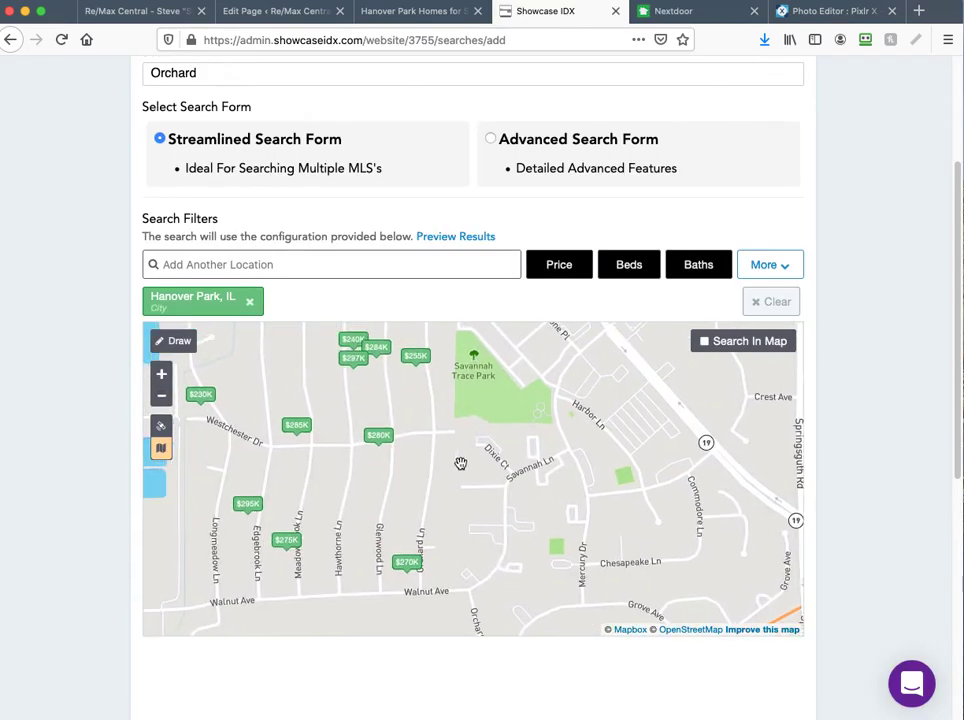
drag(460, 463, 519, 488)
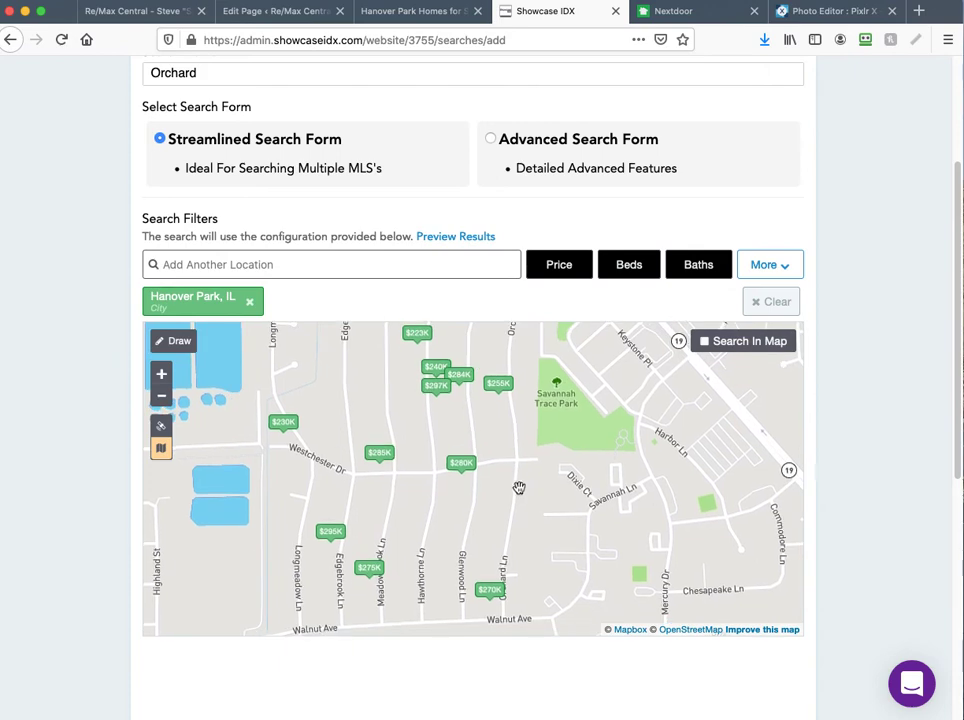
click(161, 396)
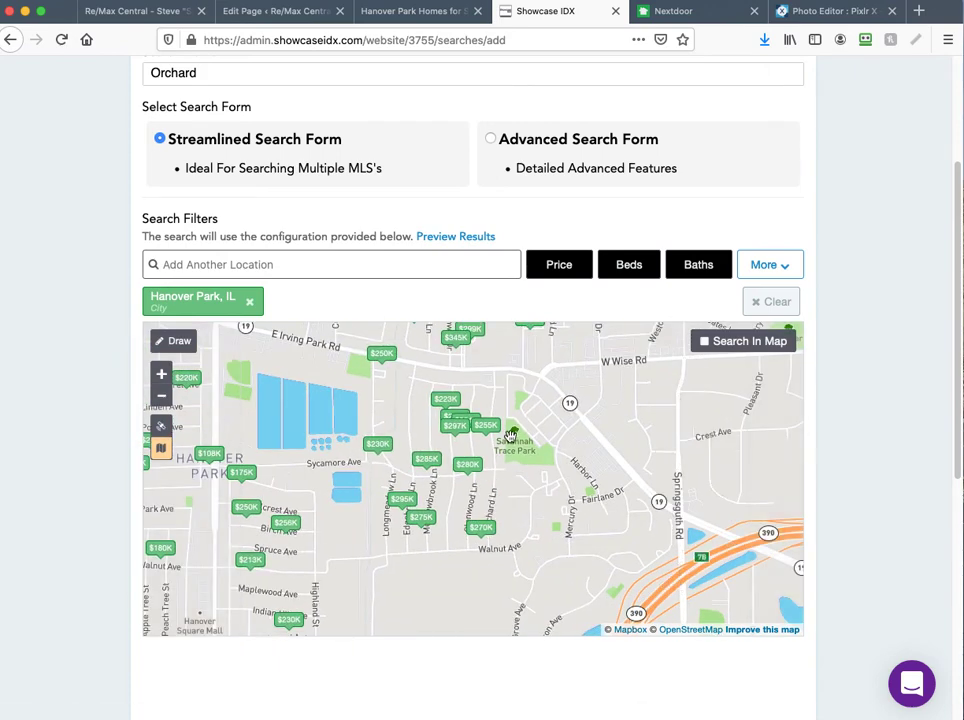
drag(511, 434, 497, 432)
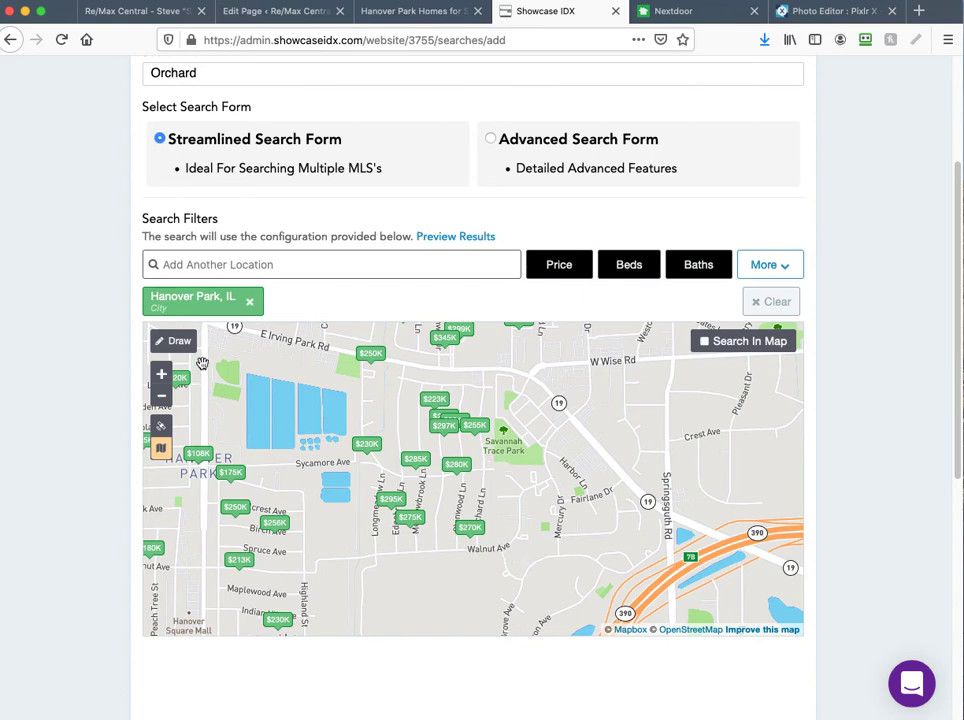
Step: Draw a narrow four-cornered search area along Orchard Ln, from Irving Park Rd to just past Walnut Ave, and preview a listing inside it
click(176, 341)
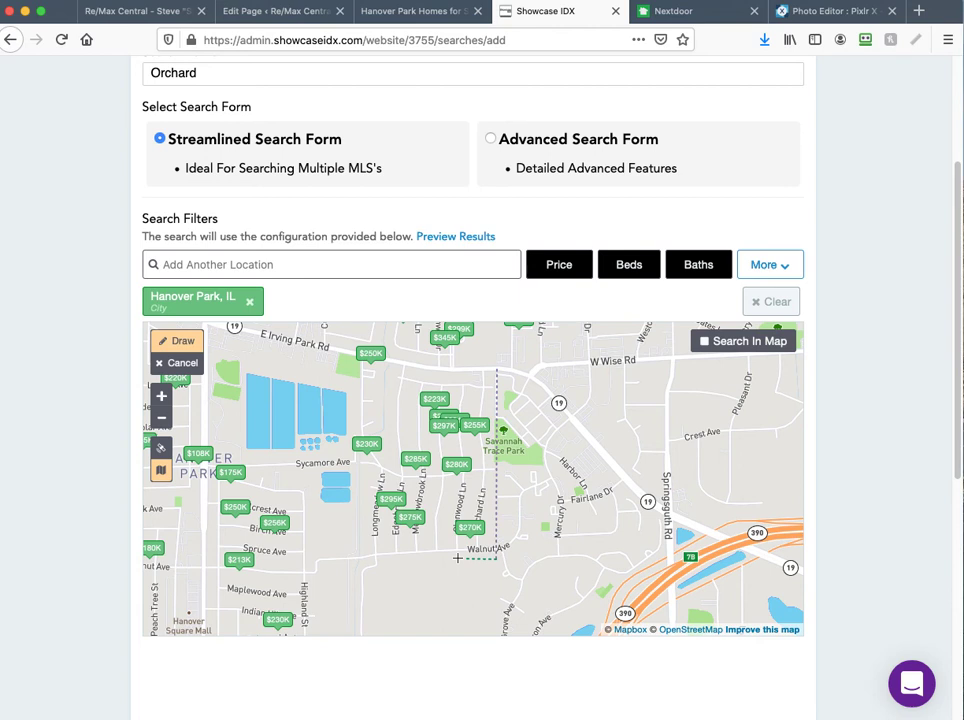
mouse_move(464, 470)
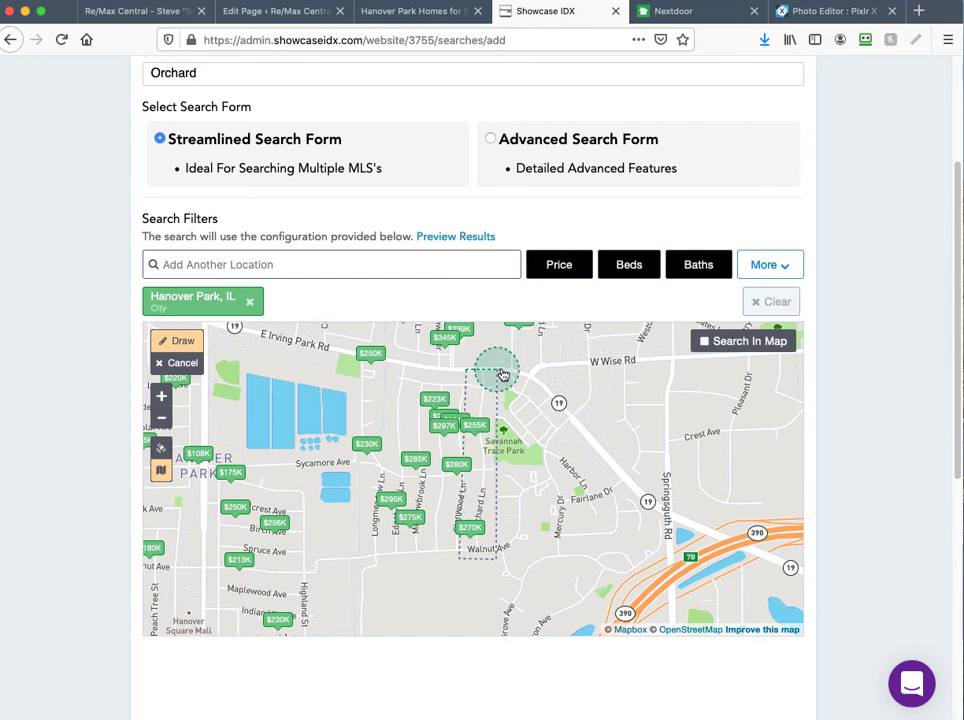
click(498, 373)
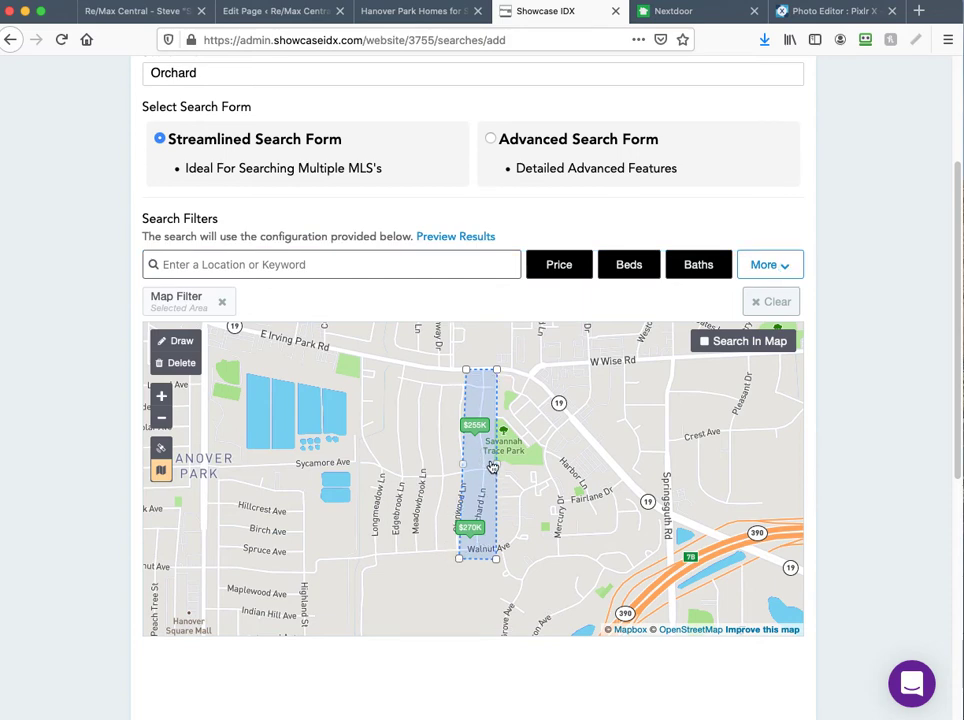
mouse_move(470, 532)
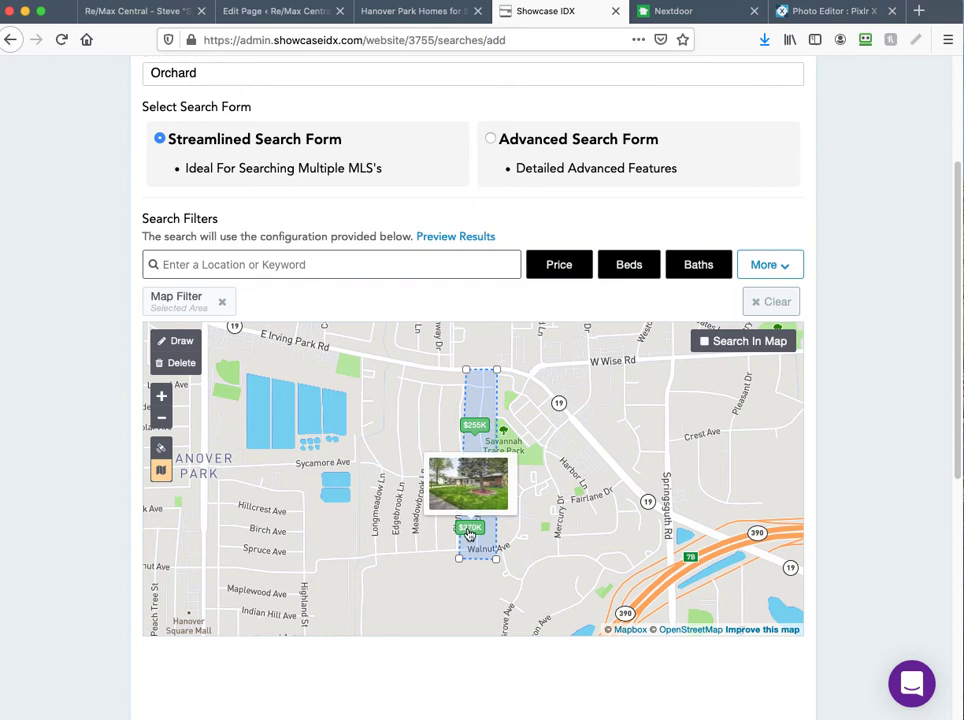
Step: Compare the search area with Orchard's boundary on Nextdoor, return to Showcase IDX, refine the area's west edge, and save the Orchard search
click(710, 14)
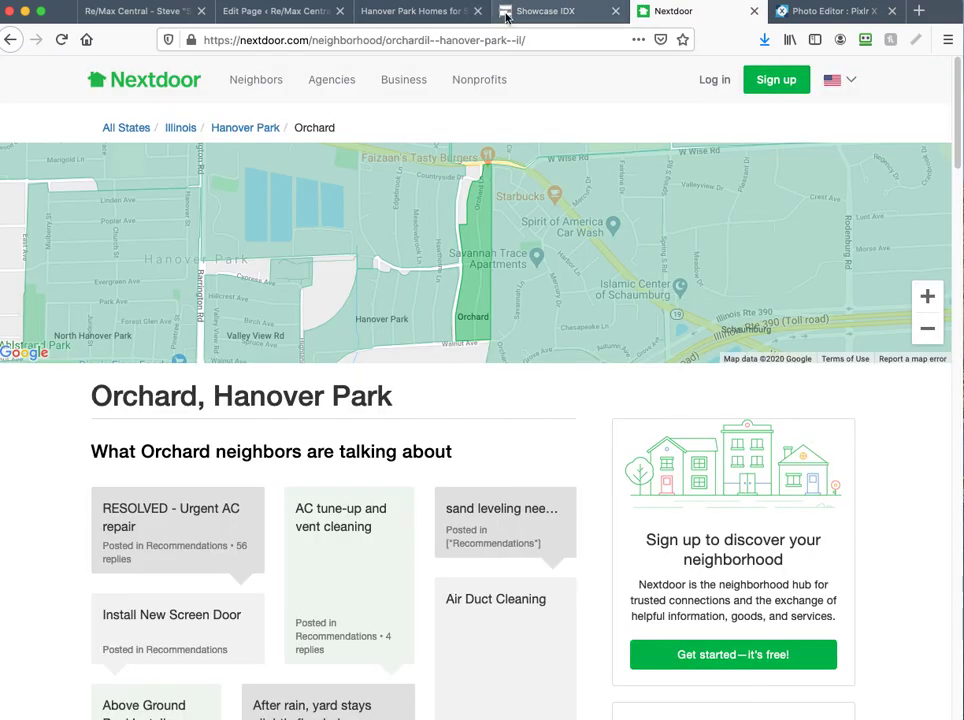
click(548, 12)
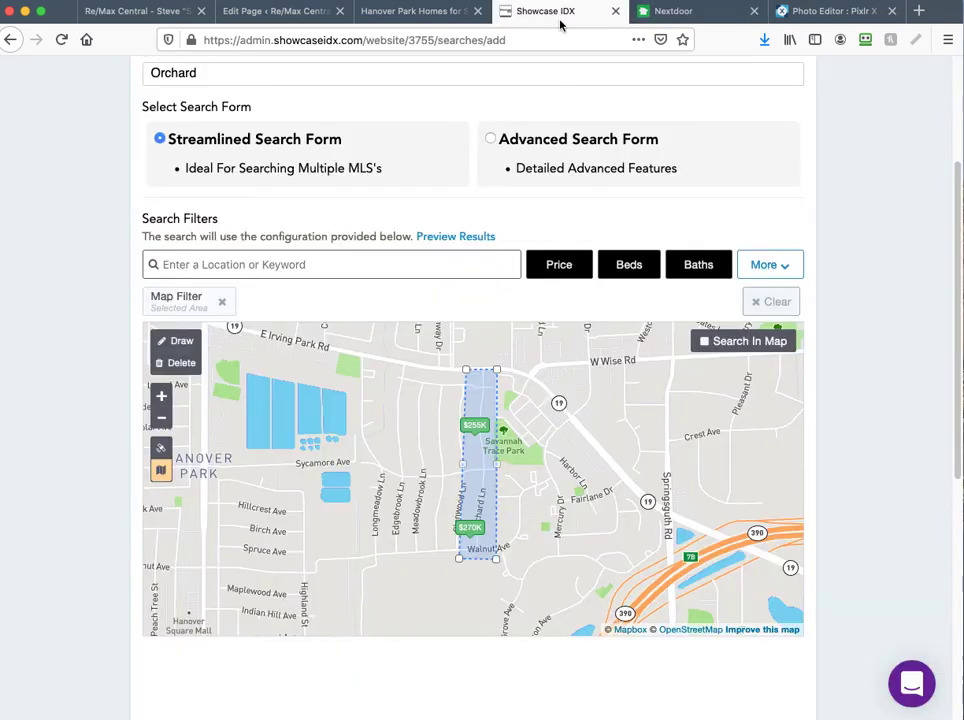
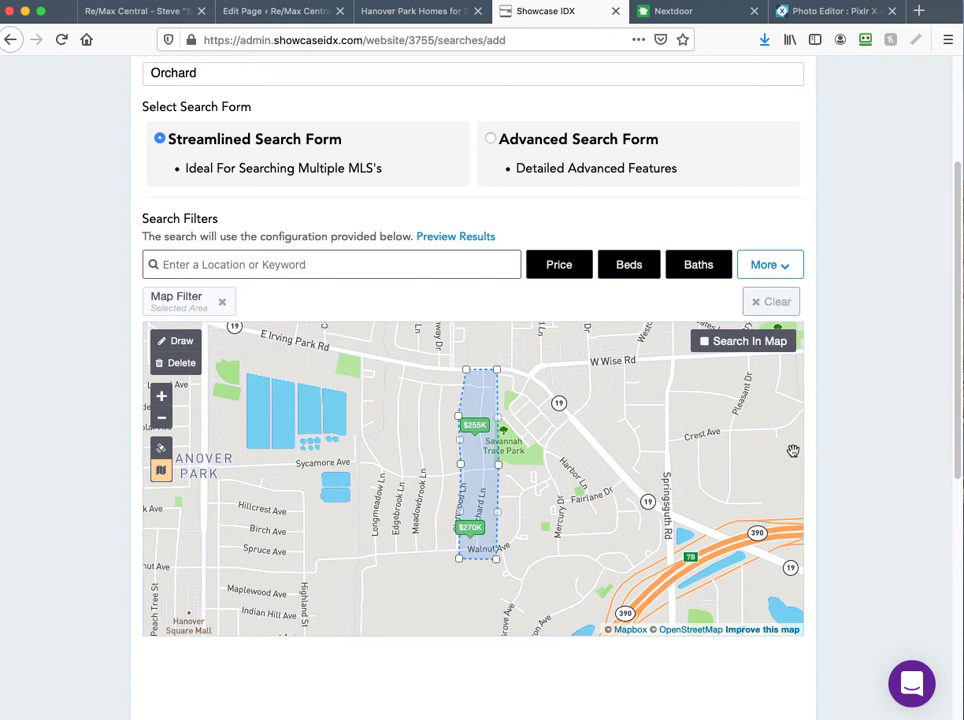
scroll(869, 444, down, 1)
scroll(869, 444, down, 5)
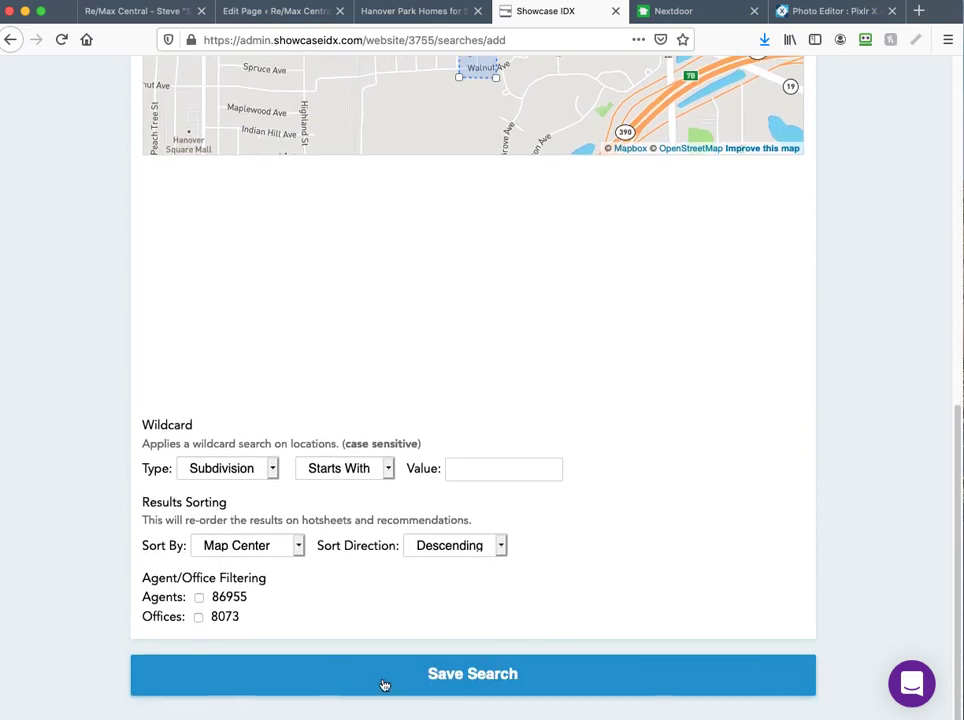
click(492, 684)
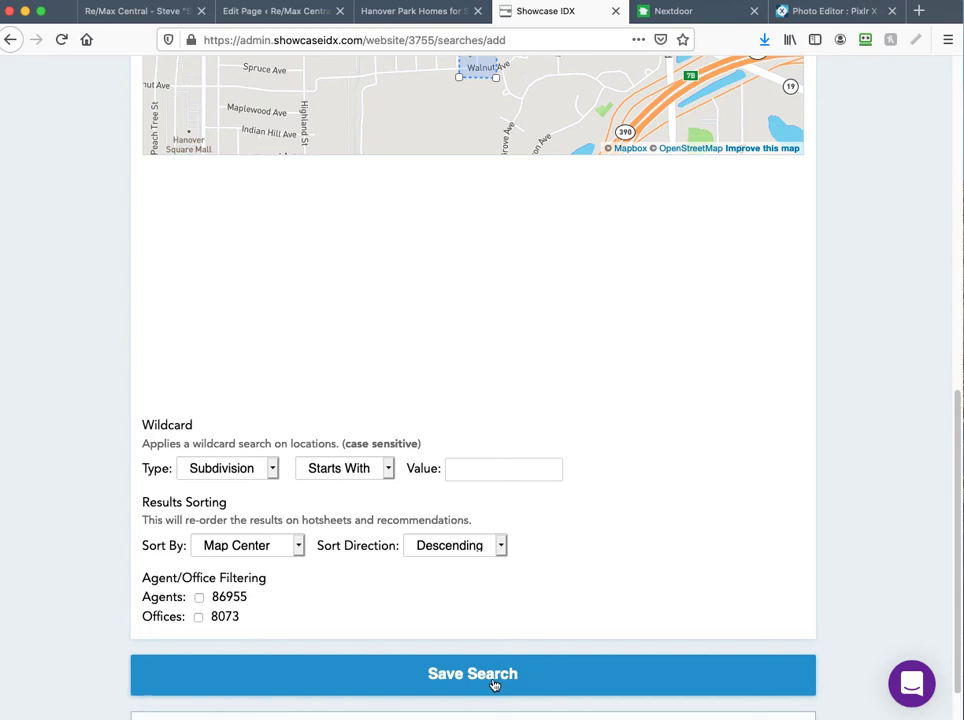
Step: Create the Orchard Homes for Sale hotsheet in List display with a 60-result limit and map, and copy its shortcode
scroll(620, 440, up, 5)
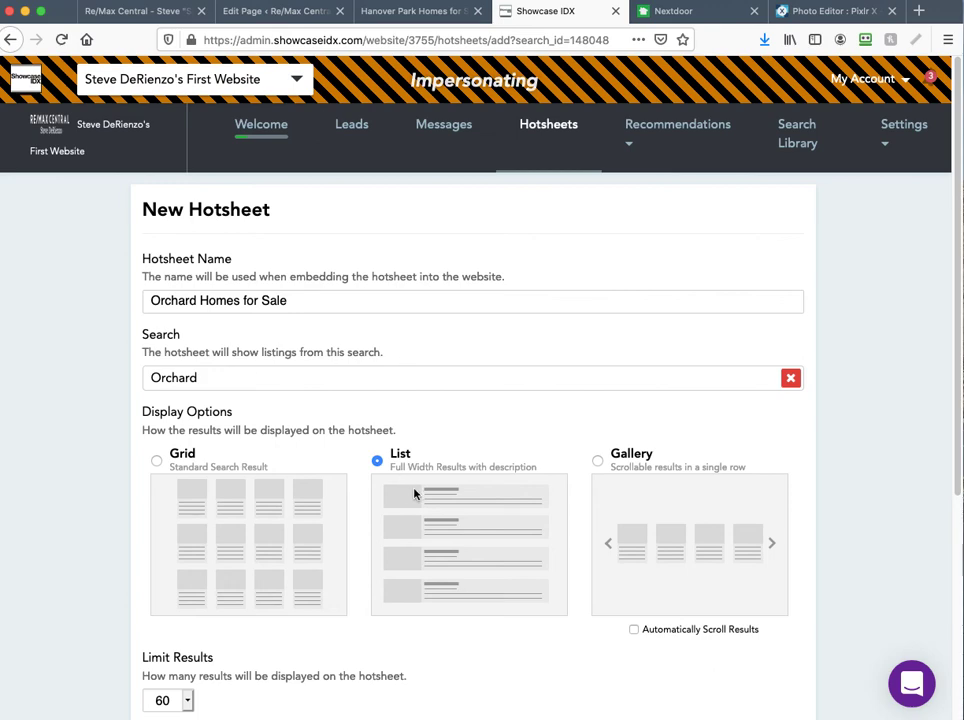
scroll(229, 505, down, 3)
scroll(144, 483, down, 2)
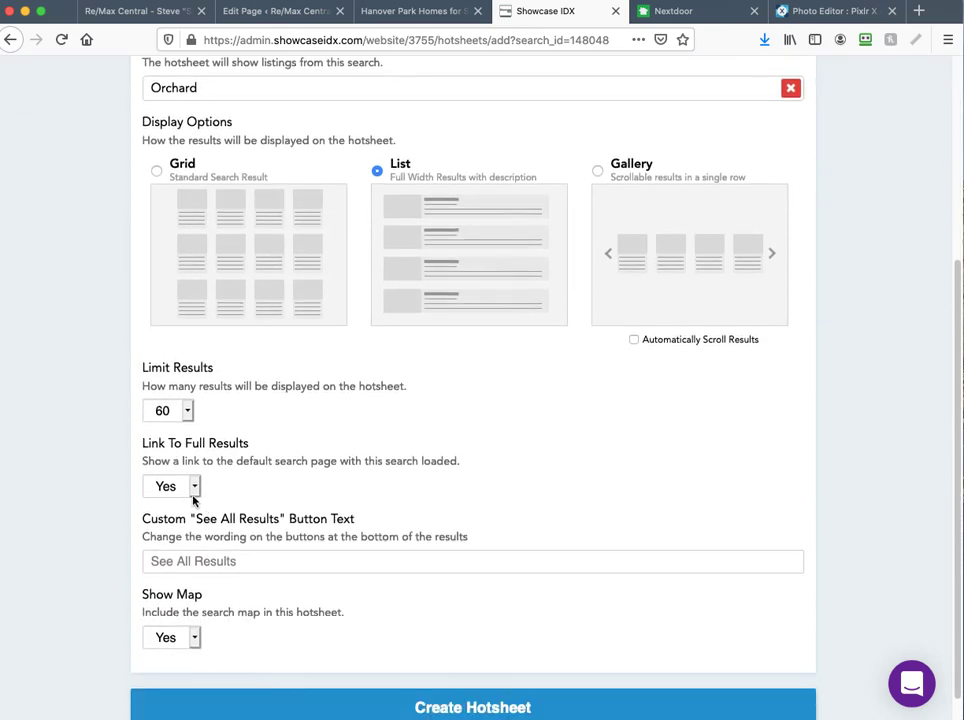
scroll(228, 537, down, 1)
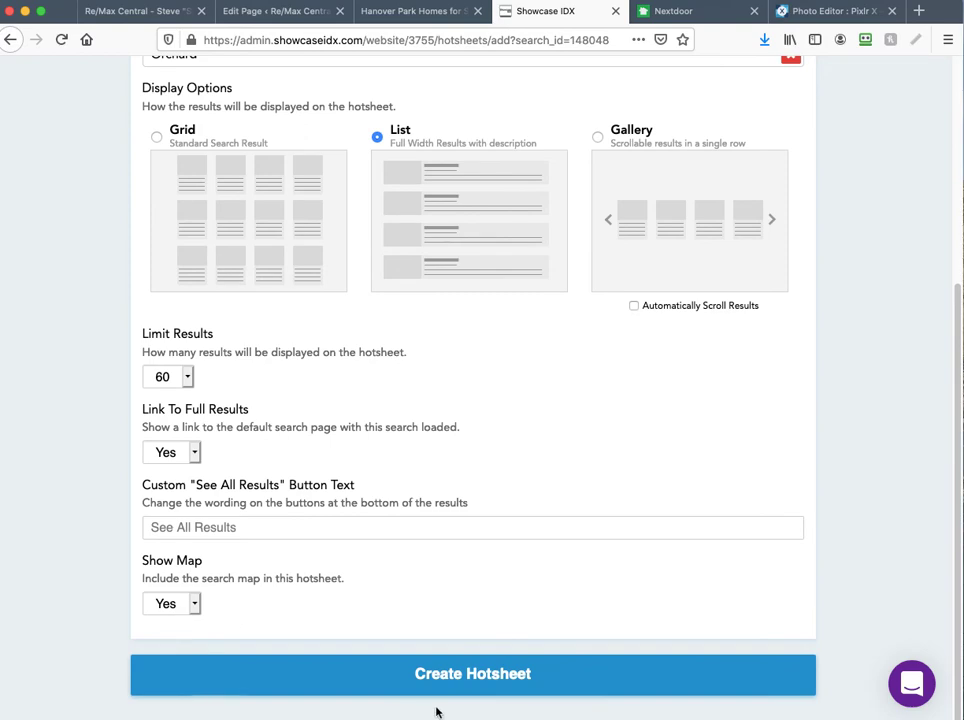
click(478, 690)
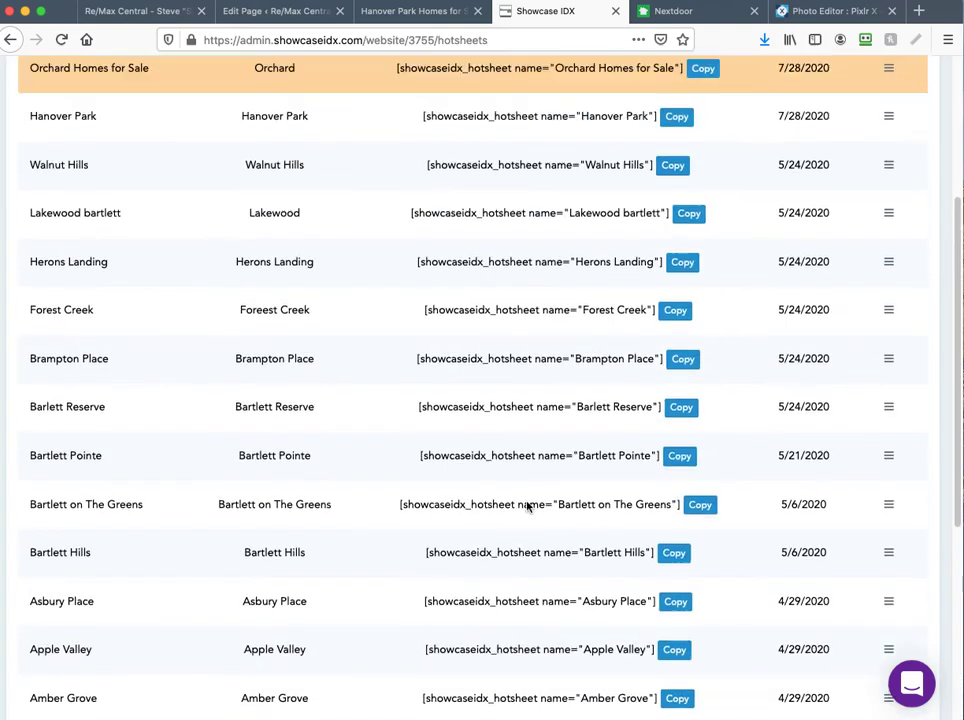
scroll(527, 505, up, 5)
click(703, 334)
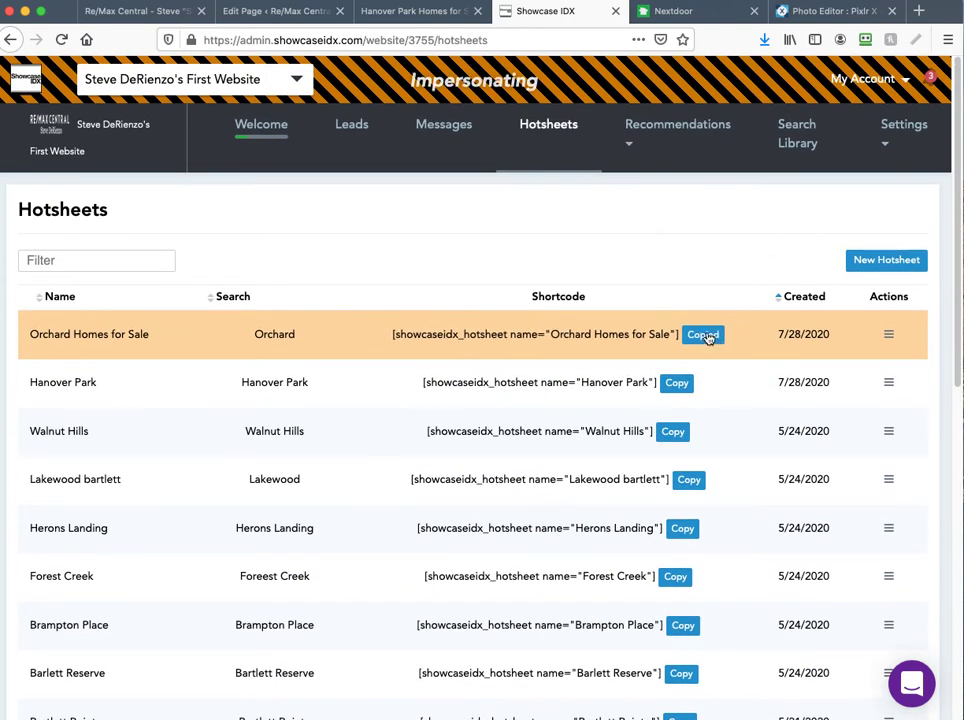
Step: Switch to the WordPress page editor and set the admin label of the text module below the button row to "listings"
click(284, 12)
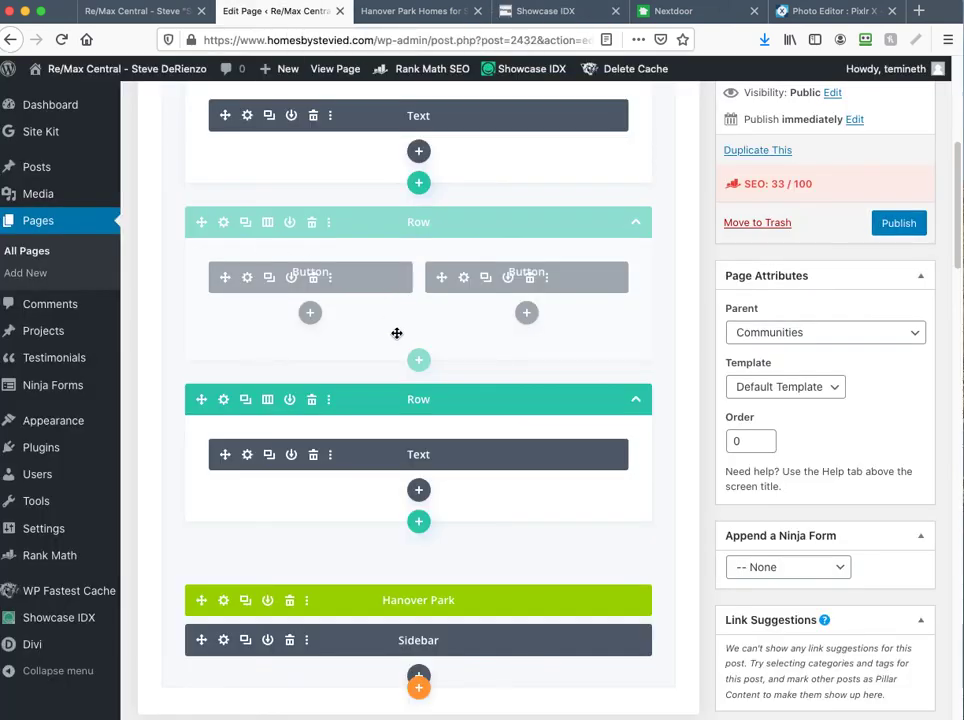
scroll(396, 333, up, 4)
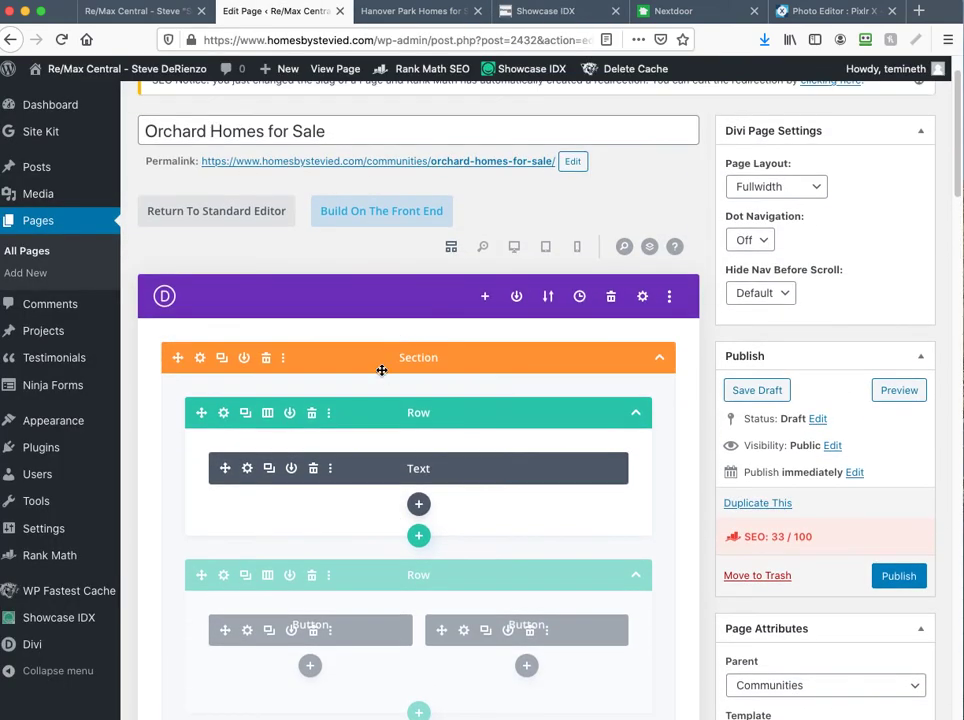
scroll(381, 370, down, 5)
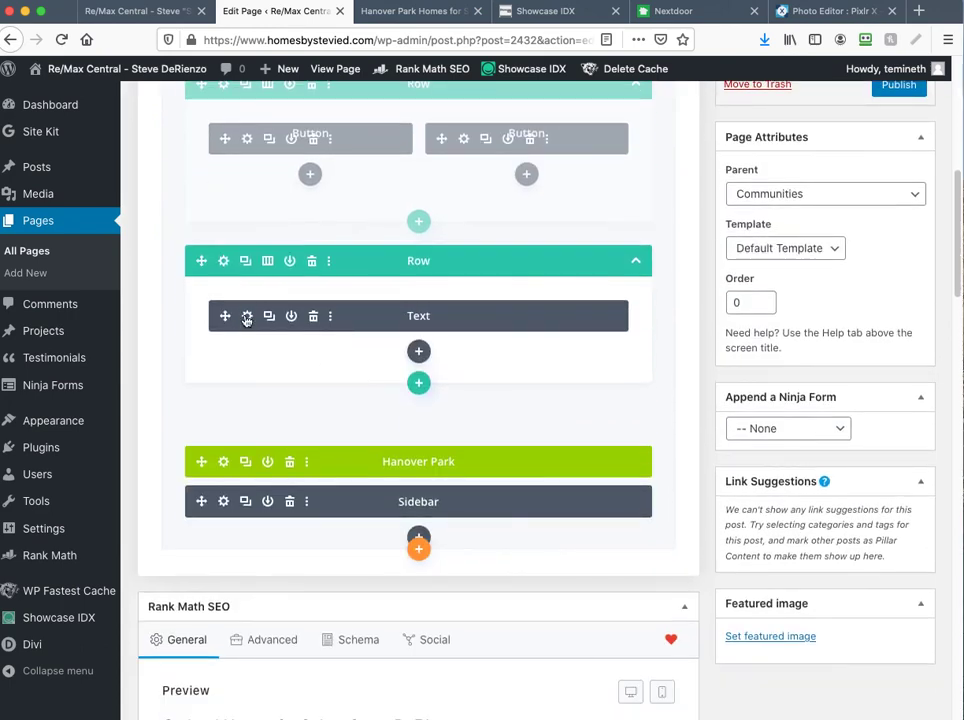
click(247, 316)
scroll(497, 529, down, 3)
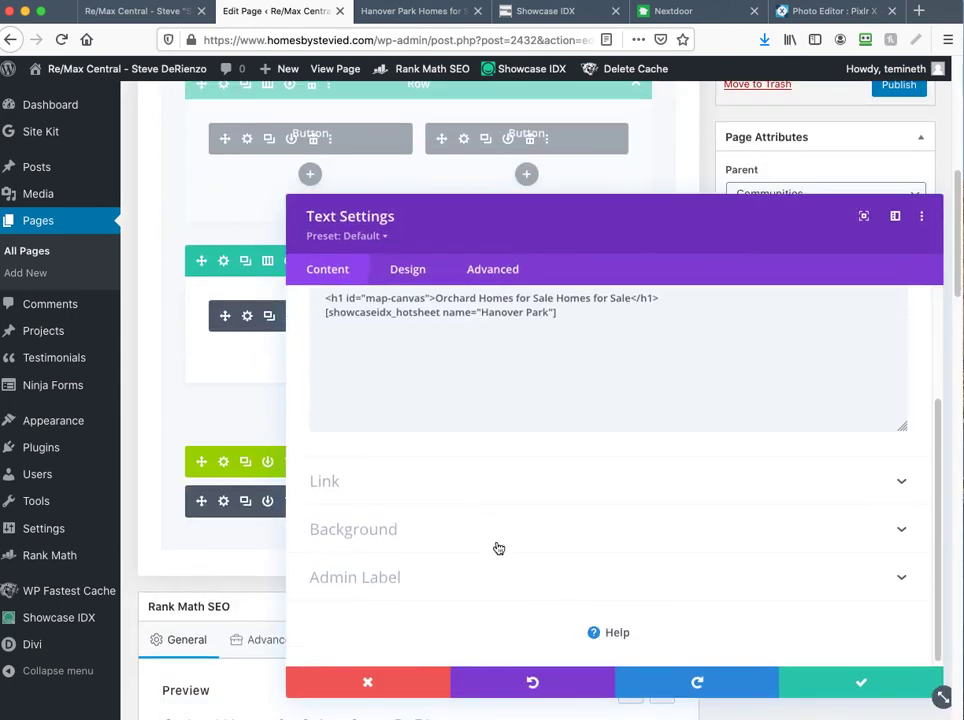
click(487, 574)
click(452, 555)
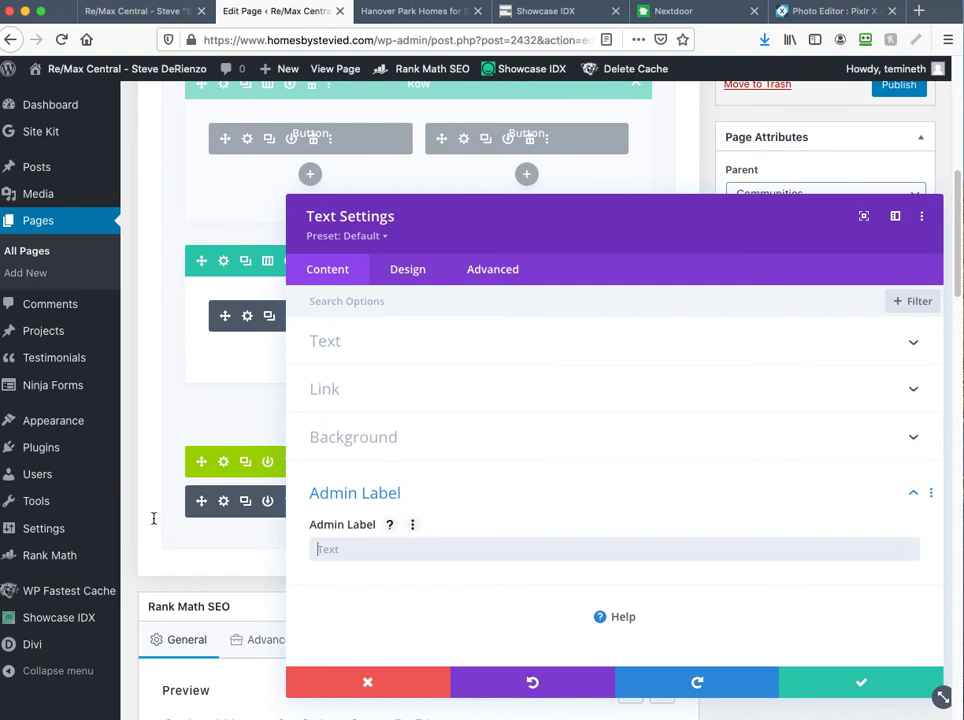
click(154, 520)
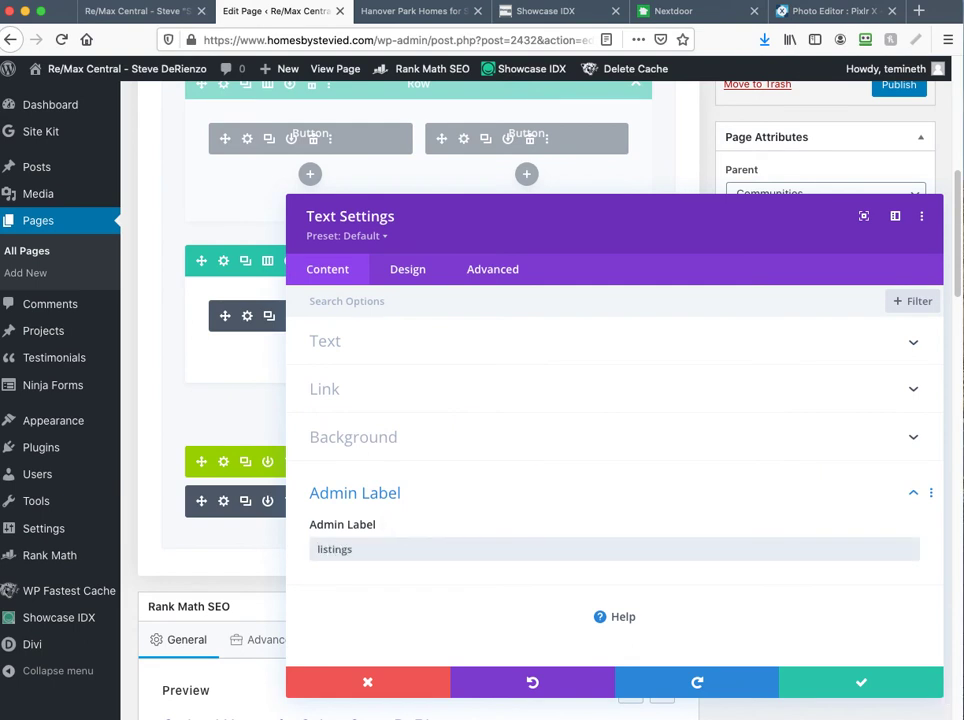
click(858, 685)
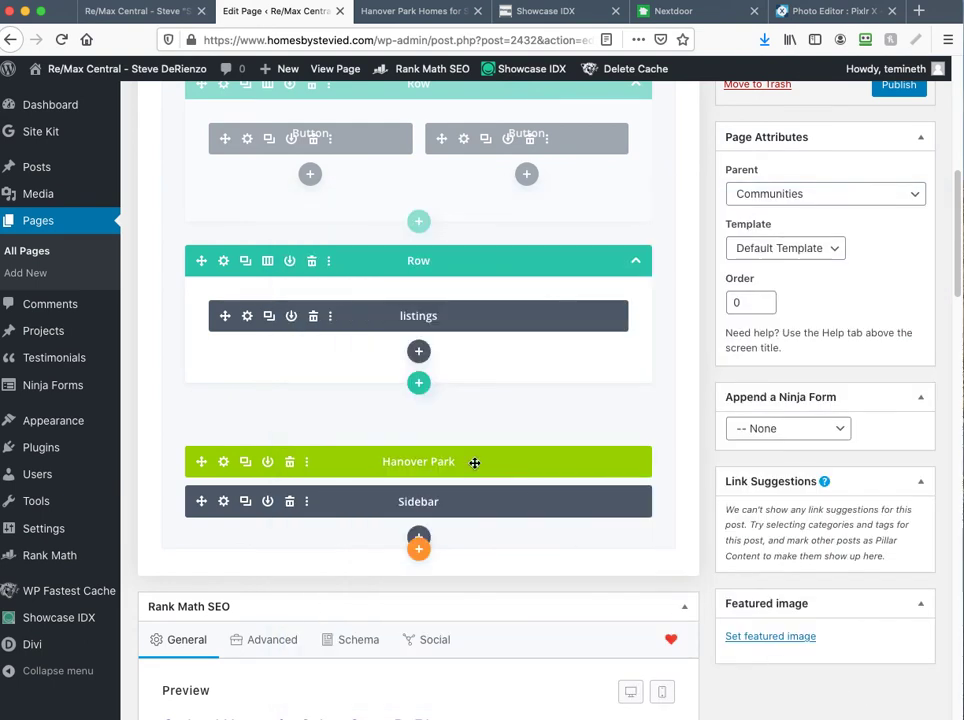
Step: Replace the Hanover Park shortcode in the listings module with [showcaseidx_hotsheet name="Orchard Homes for Sale"] and save the module
click(247, 316)
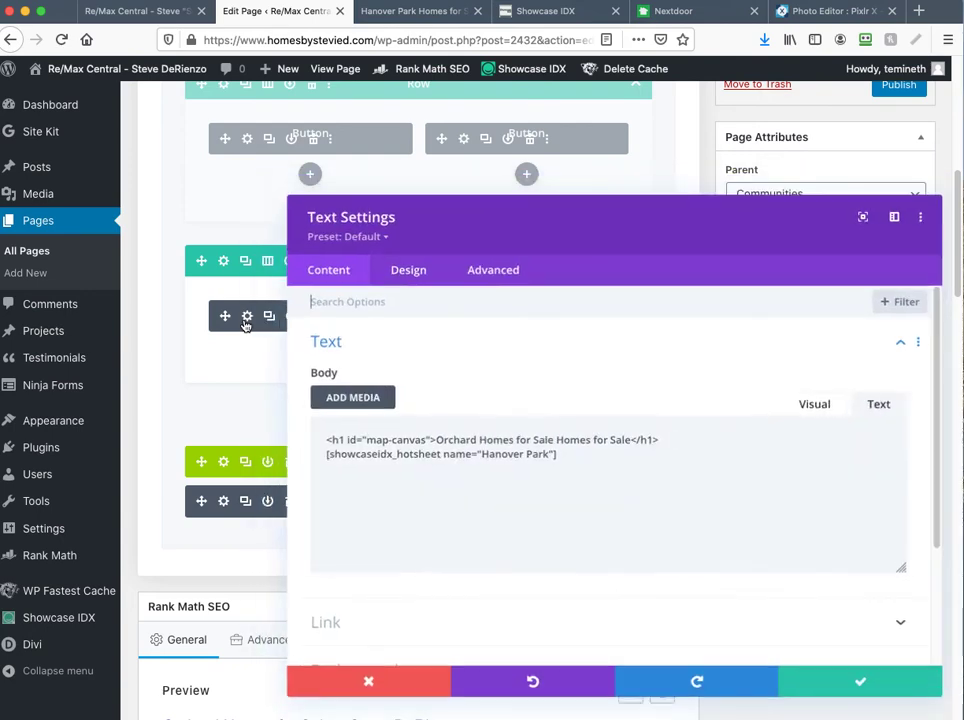
click(608, 455)
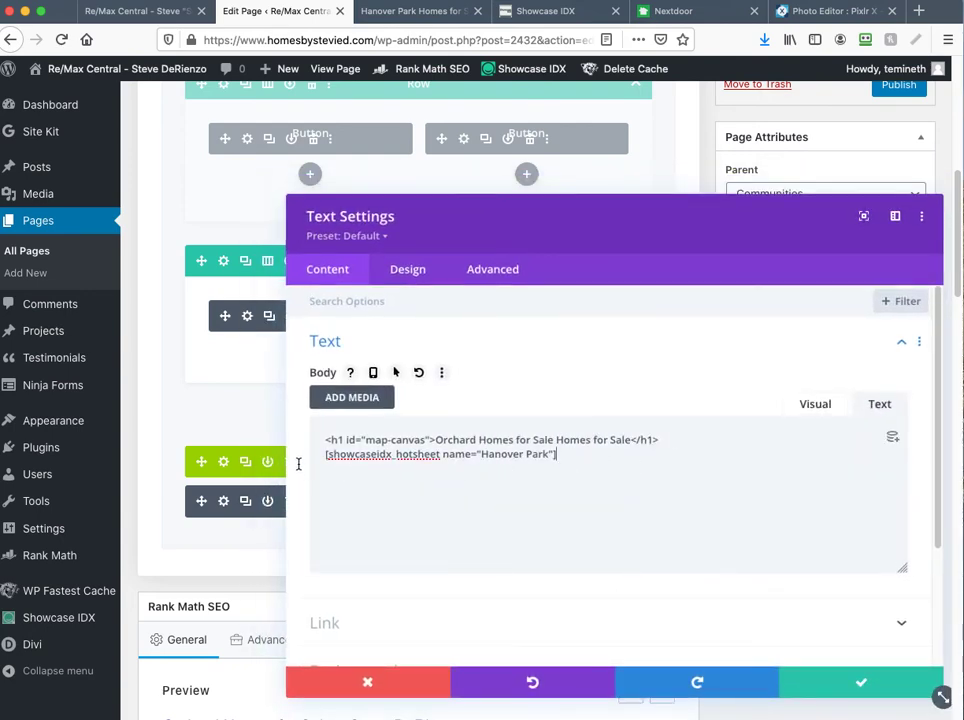
drag(298, 464, 296, 457)
key(super+v)
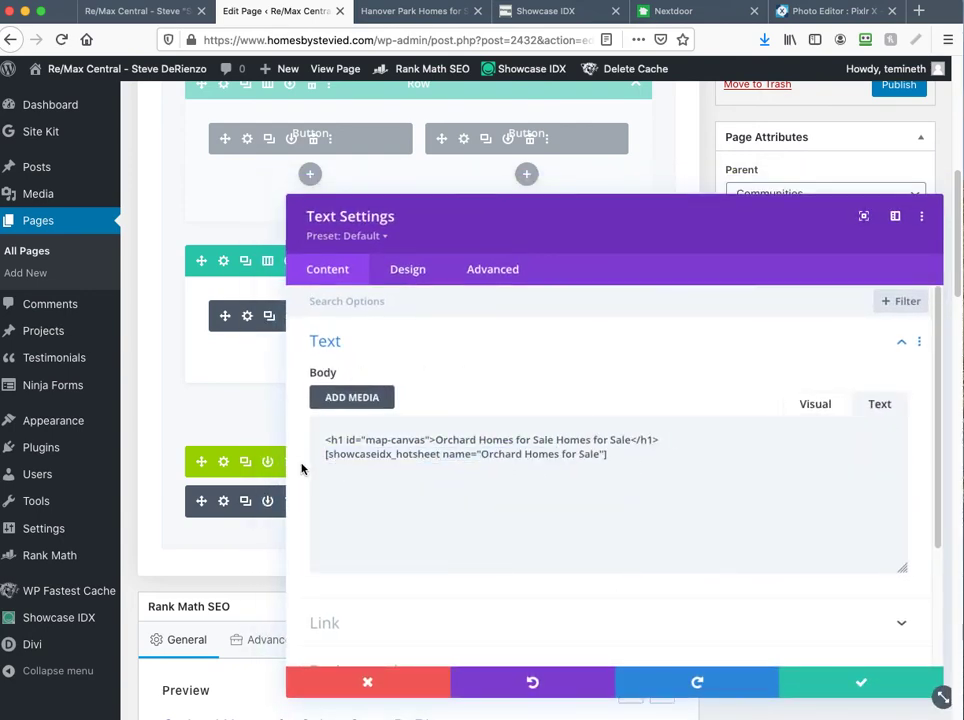
click(839, 683)
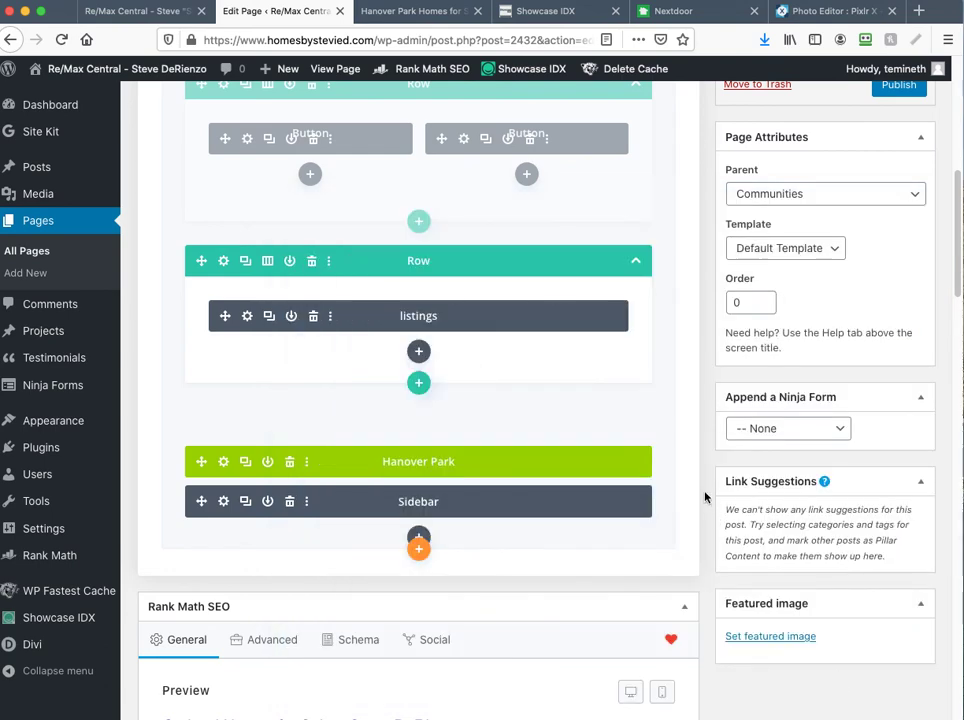
Step: Set the page's parent to Hanover Park Homes for Sale and publish the Orchard page
scroll(705, 497, up, 10)
scroll(708, 479, up, 1)
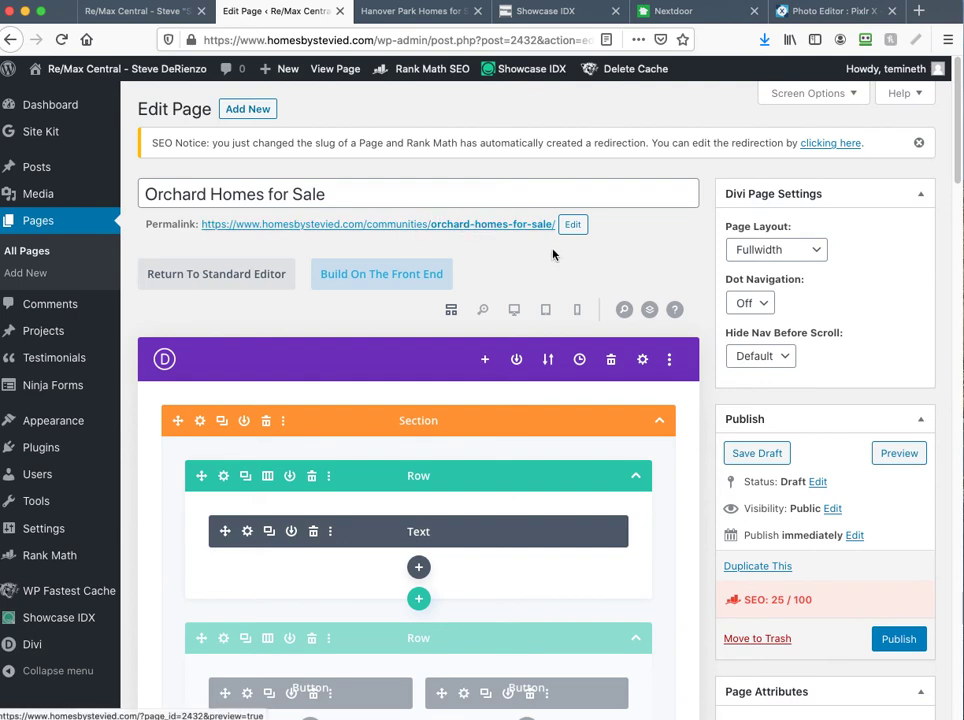
scroll(669, 357, down, 5)
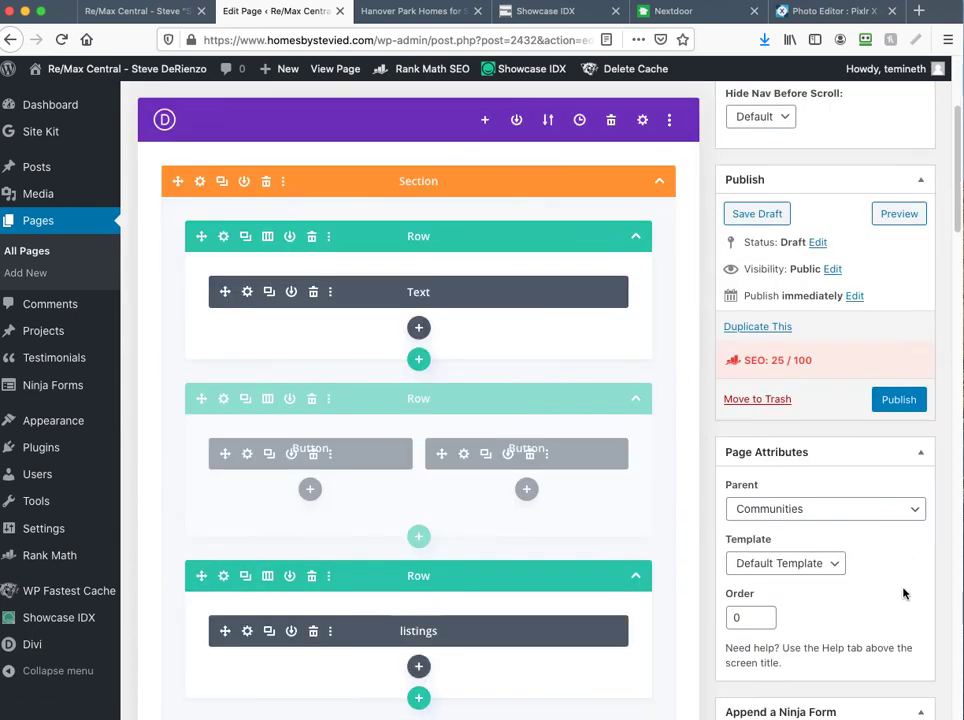
click(838, 517)
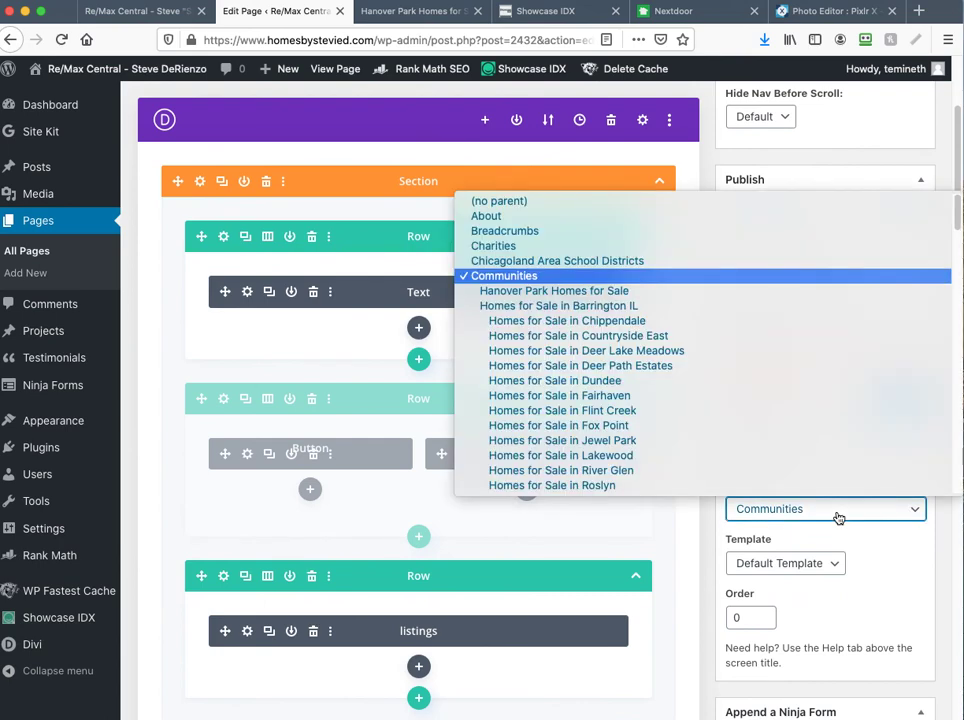
click(677, 290)
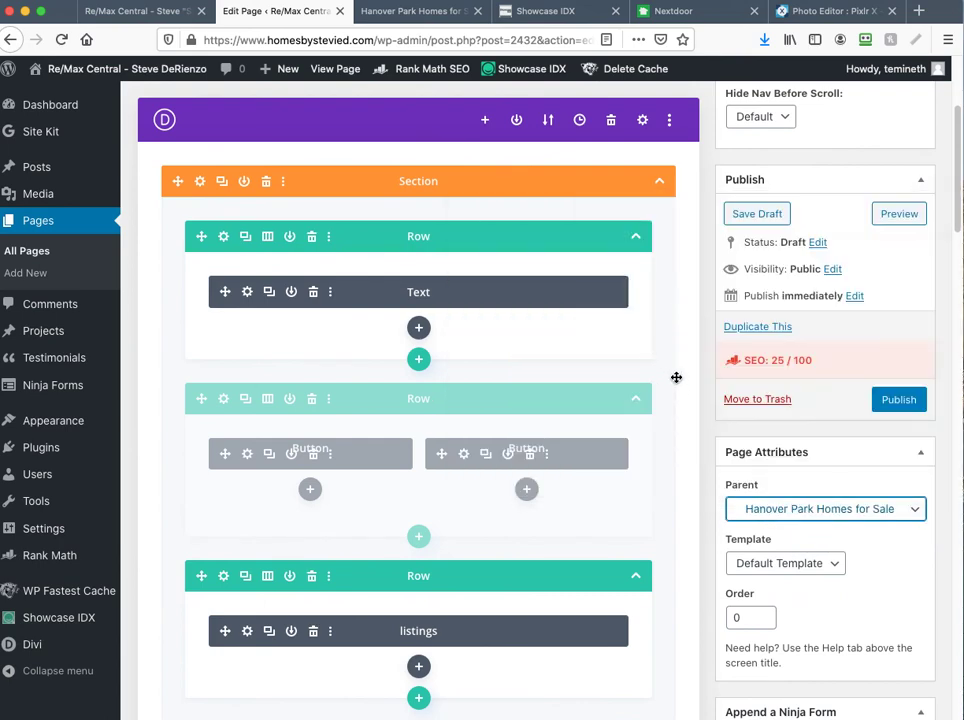
scroll(676, 377, up, 5)
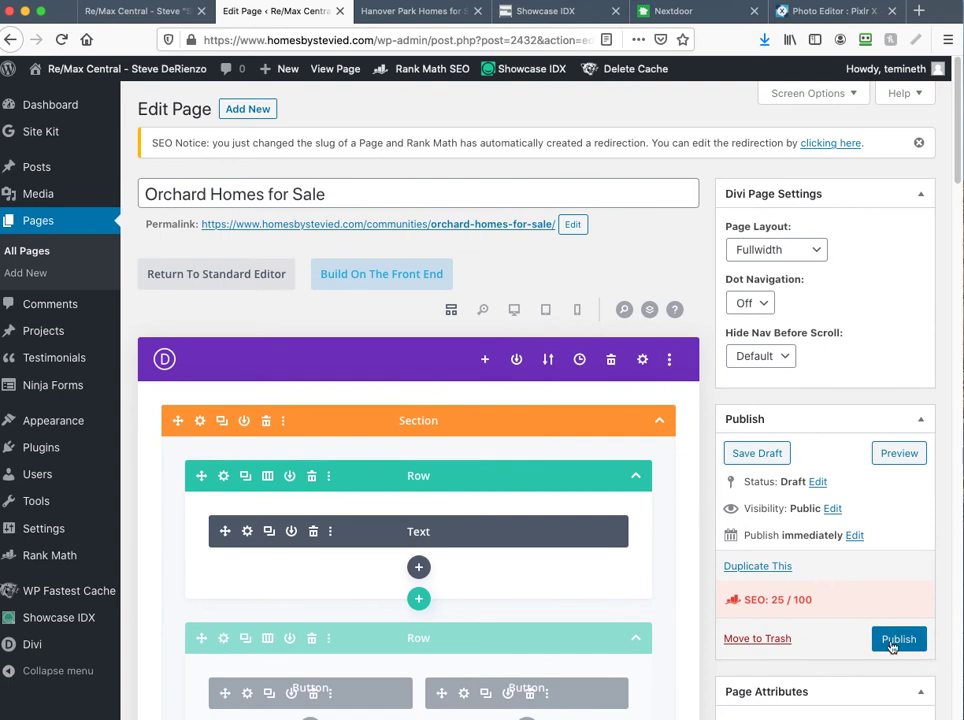
click(889, 641)
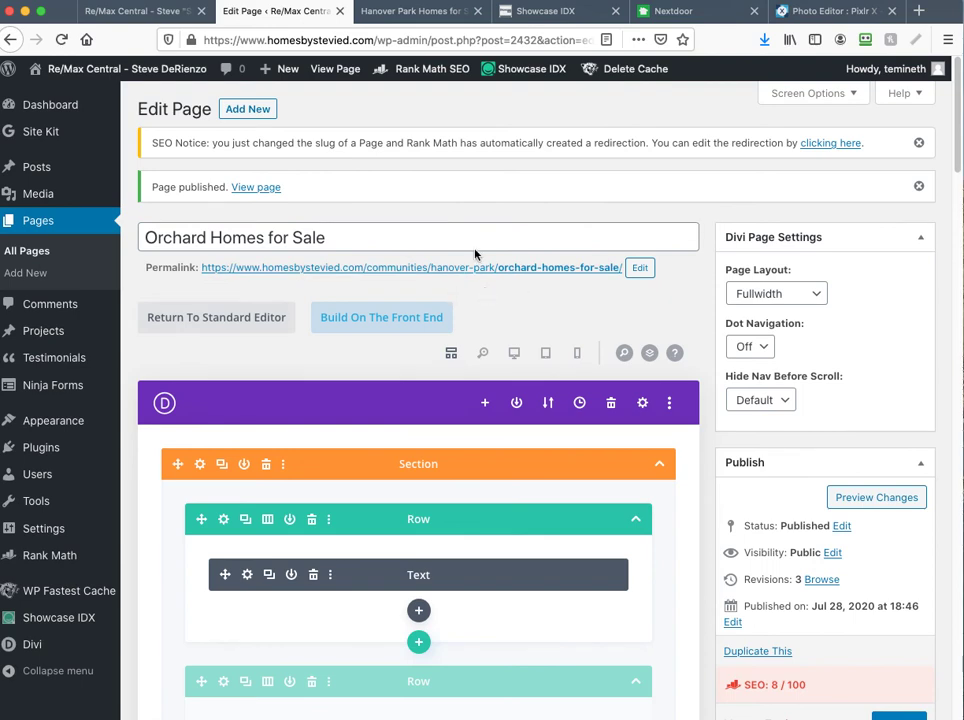
Step: Copy the page title and replace the Rank Math focus keyword with "Orchard Homes for Sale"
drag(338, 236, 162, 226)
key(super+c)
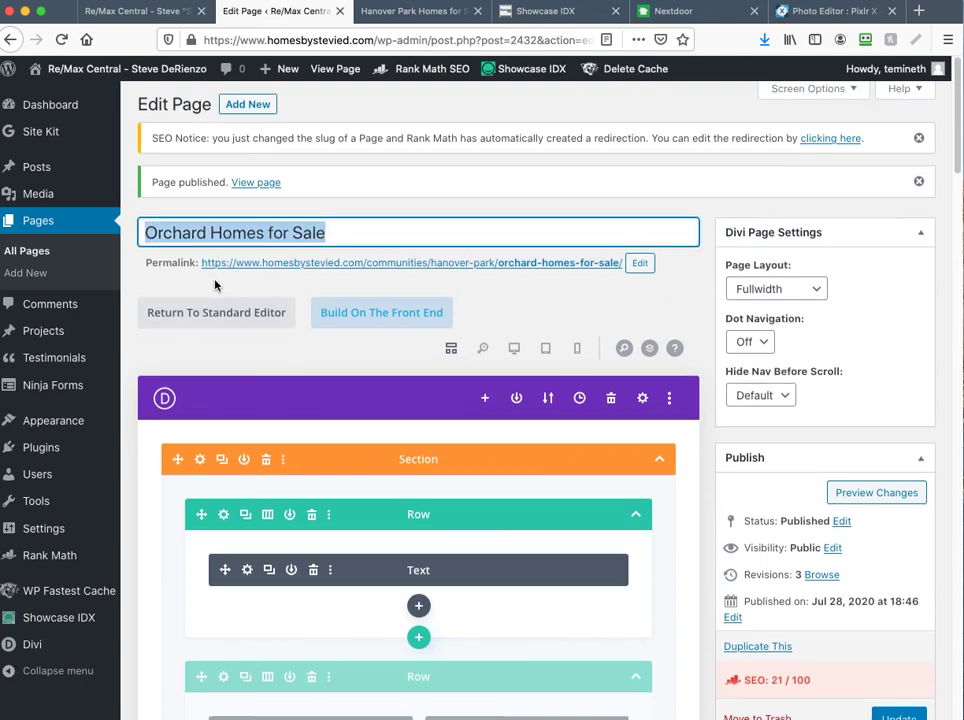
scroll(215, 279, down, 15)
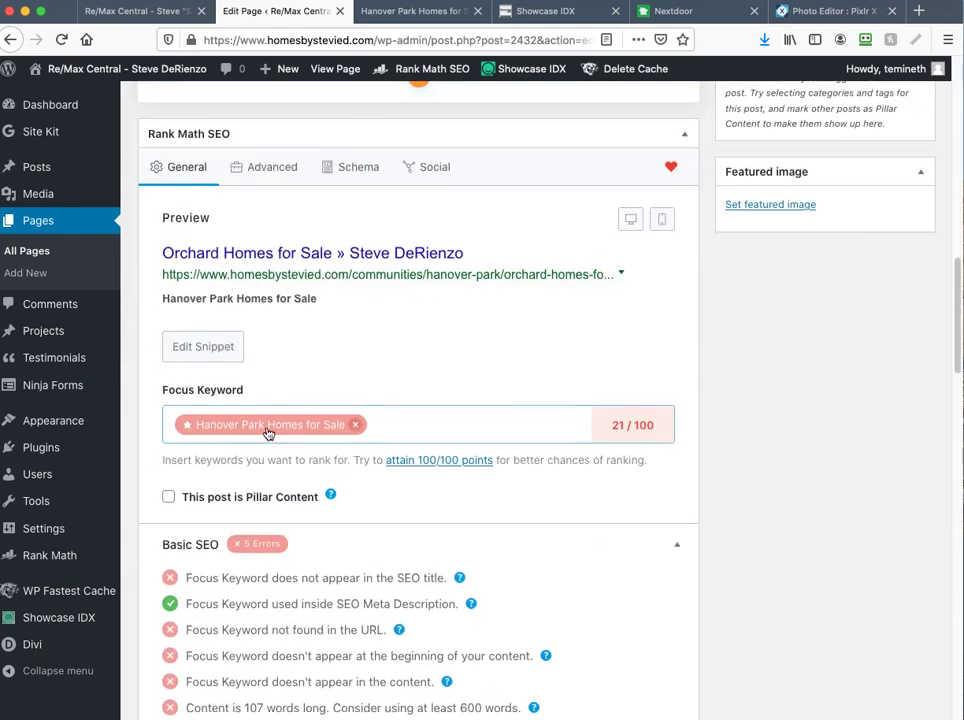
click(355, 424)
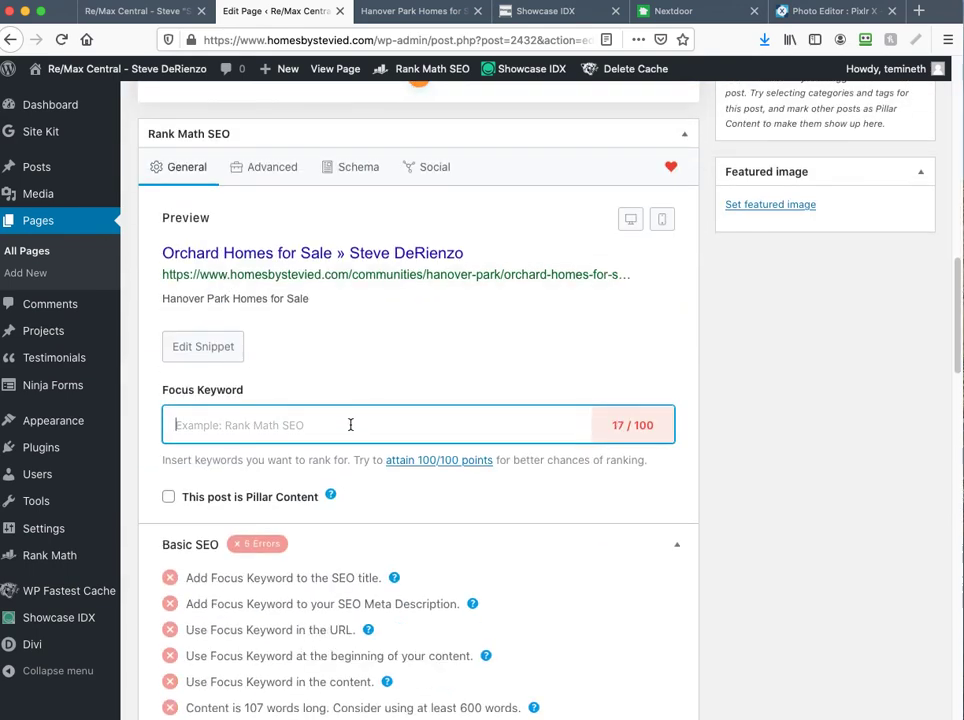
key(super+v)
key(Return)
Step: Change the SEO snippet description to "Orchard Homes for Sale" and update the published page
click(197, 348)
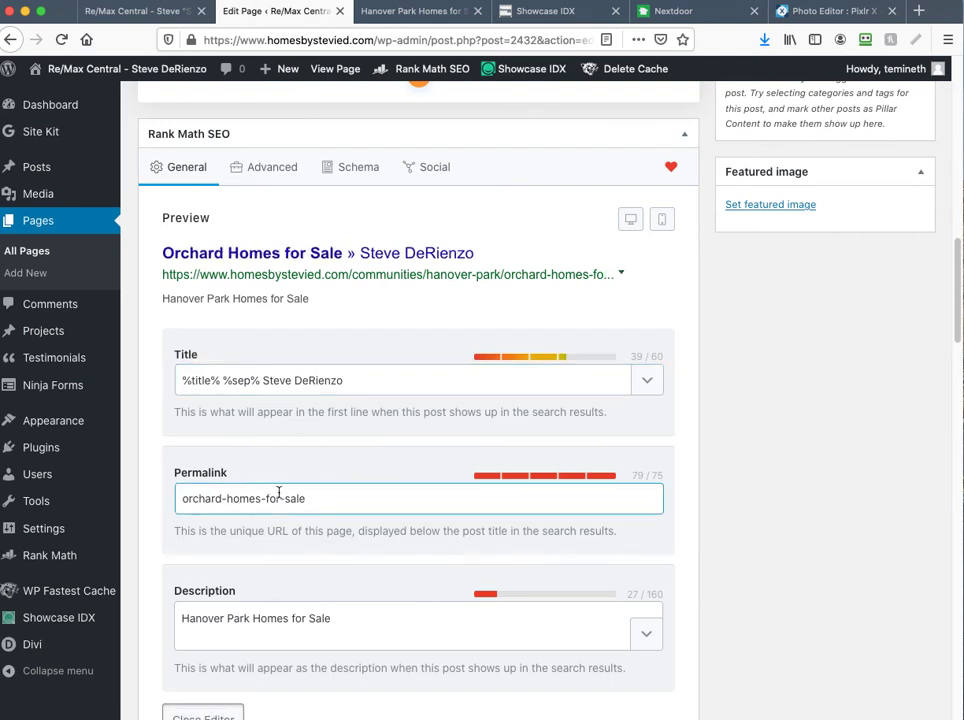
drag(334, 617, 161, 617)
key(super+v)
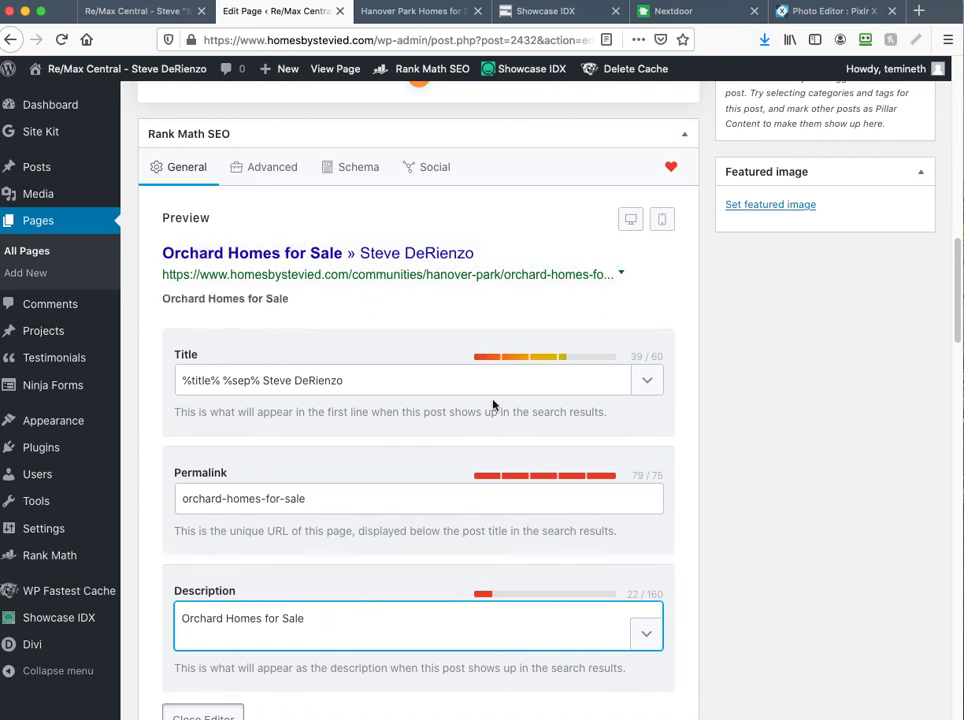
scroll(750, 541, down, 3)
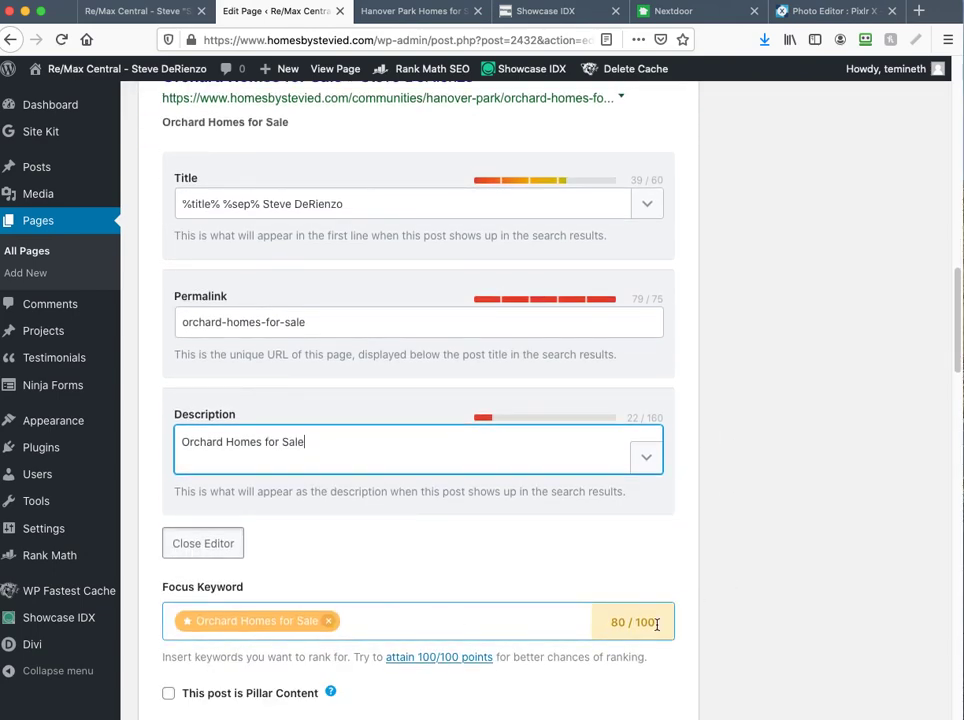
scroll(792, 605, up, 14)
scroll(793, 598, up, 5)
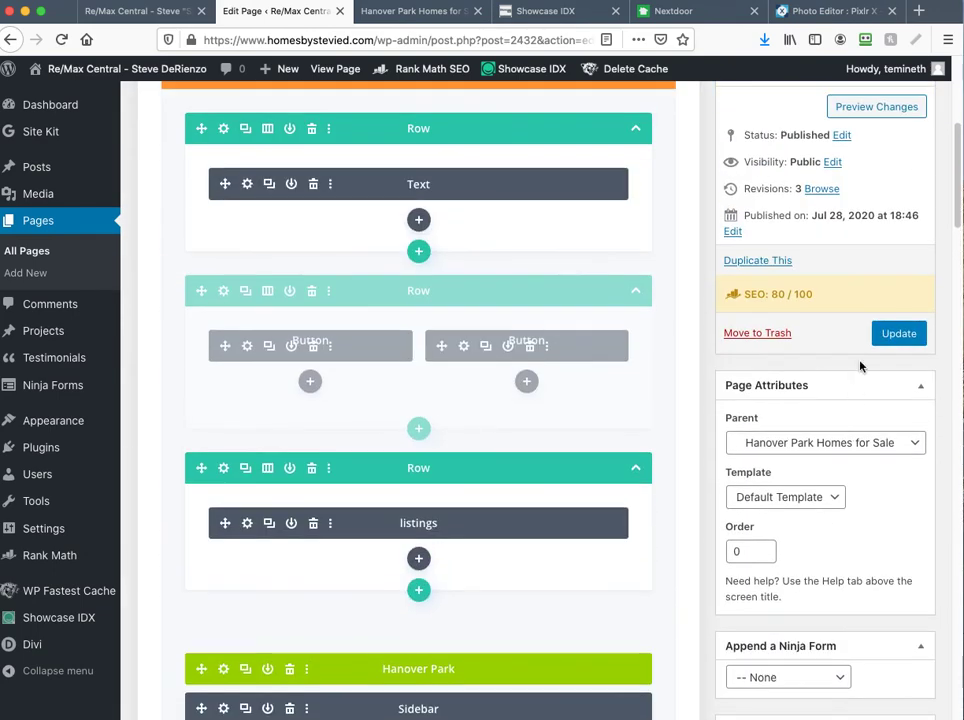
click(897, 490)
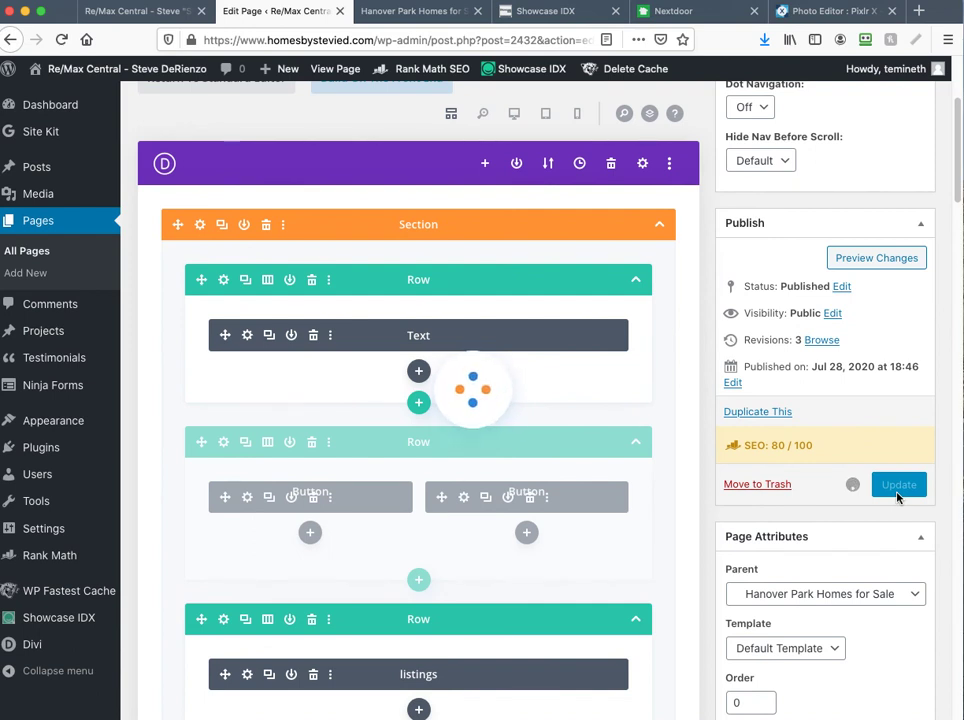
Step: Exit the homepage's visual builder, open the WordPress menu management page, and add the Orchard Homes for Sale page to the Hanover Park menu
click(115, 12)
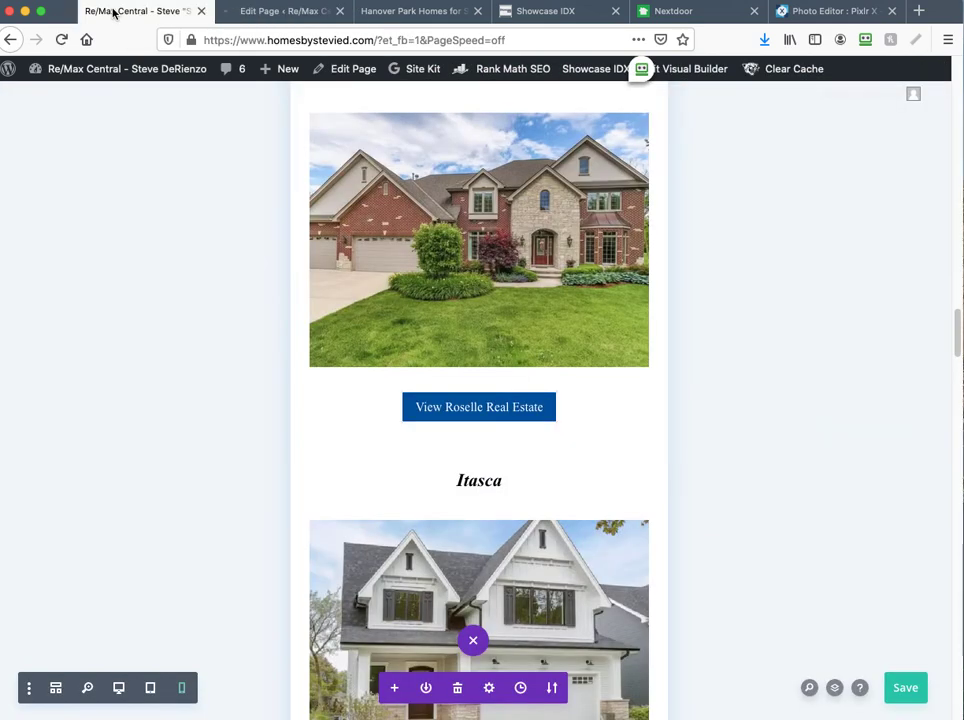
click(692, 70)
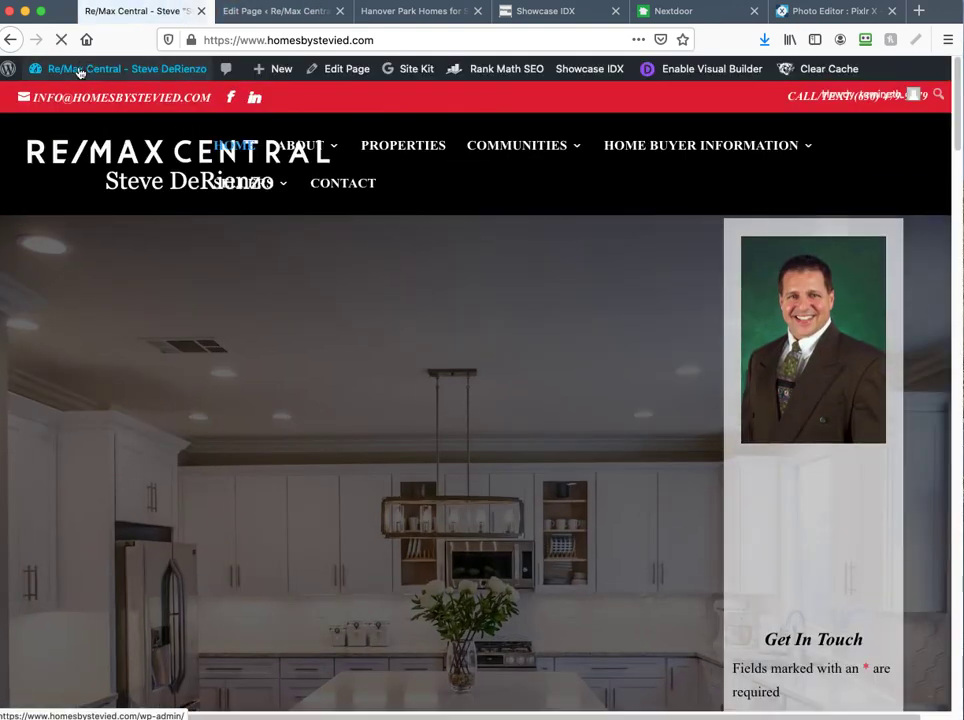
mouse_move(79, 72)
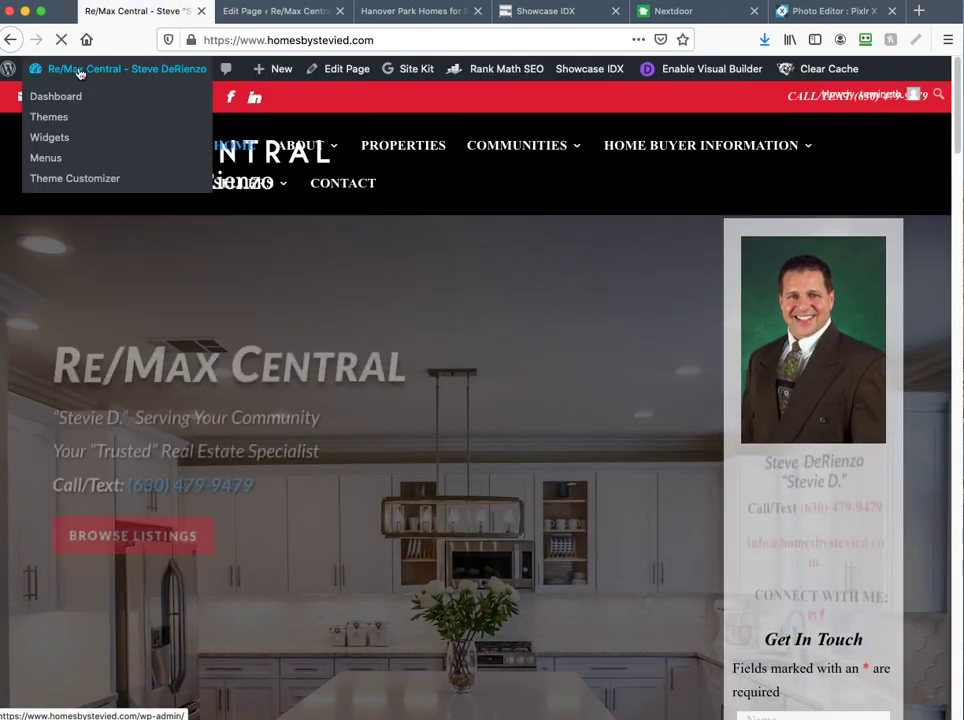
mouse_move(245, 183)
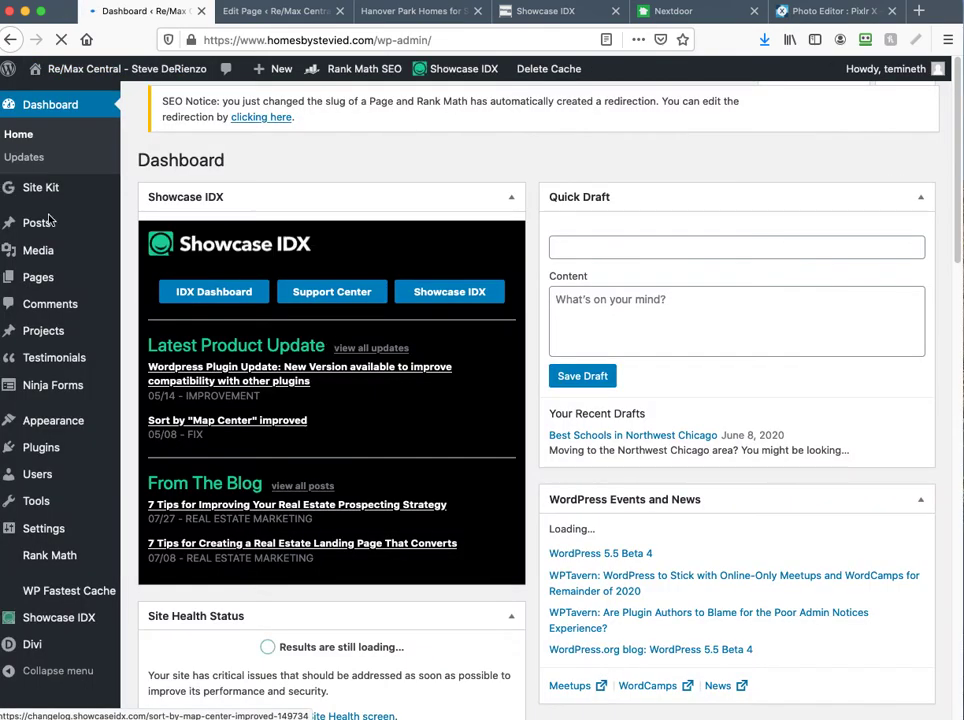
mouse_move(57, 427)
click(165, 490)
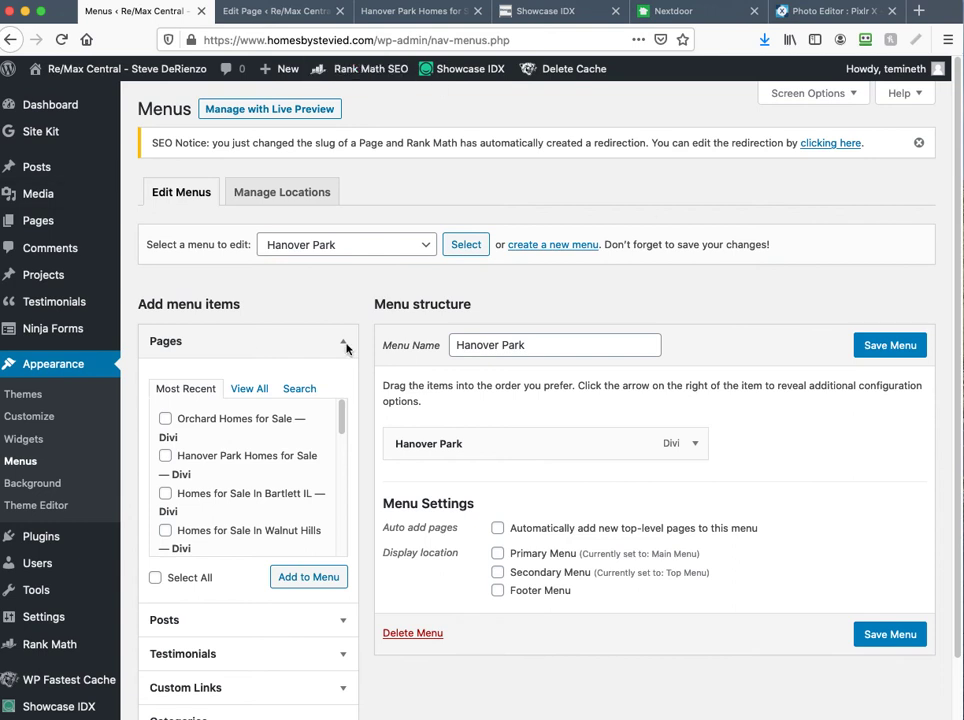
click(165, 419)
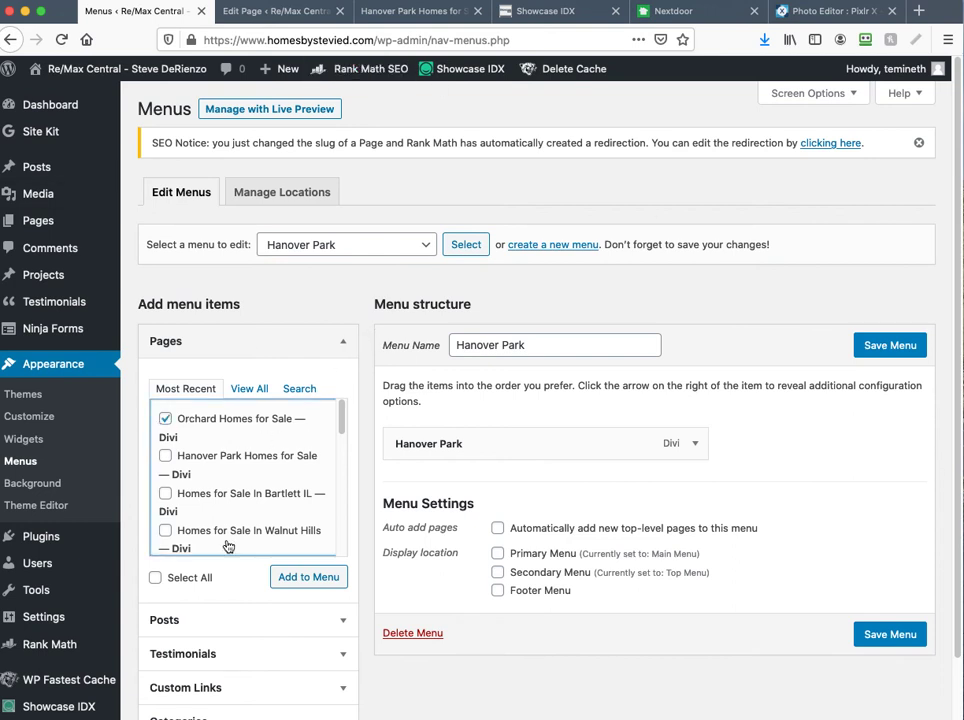
click(306, 578)
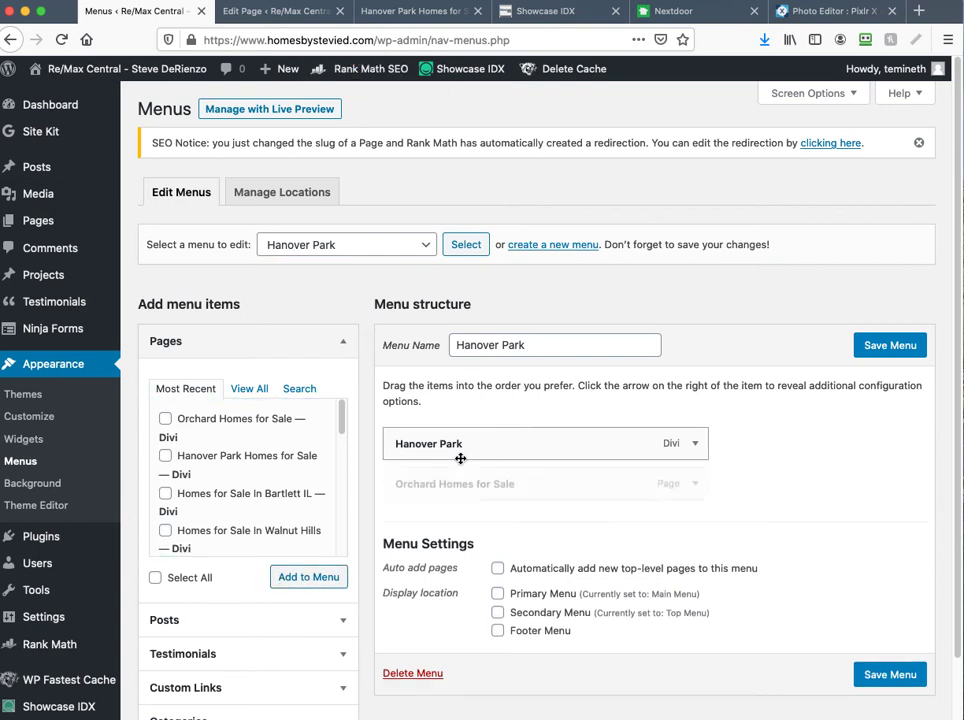
Step: Shorten the new menu item's navigation label to "Orchard" and save the Hanover Park menu
click(693, 485)
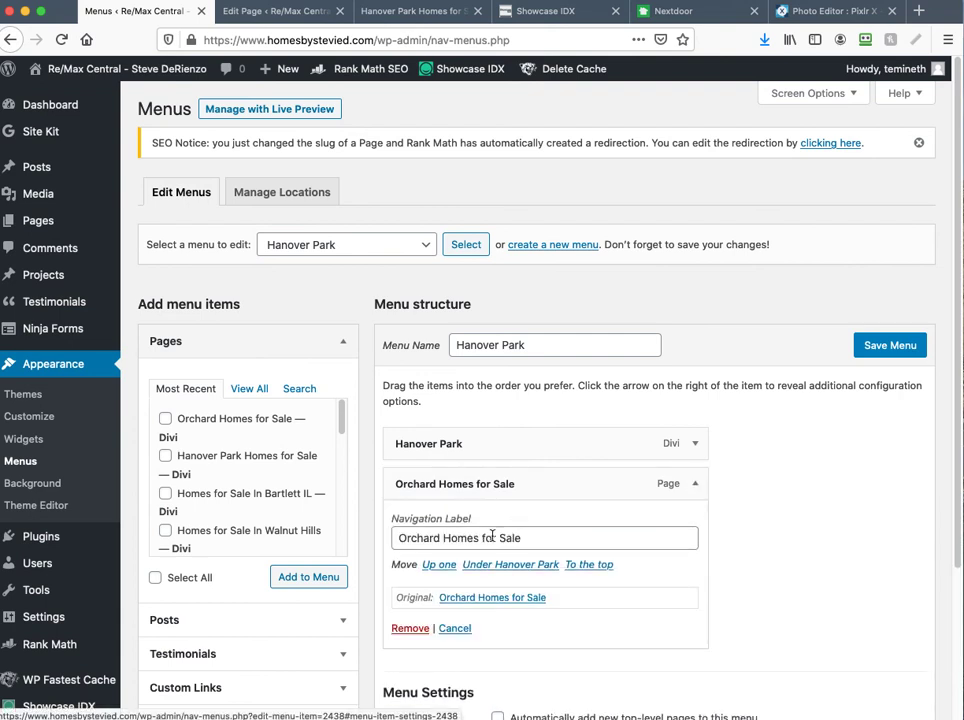
drag(441, 537, 603, 541)
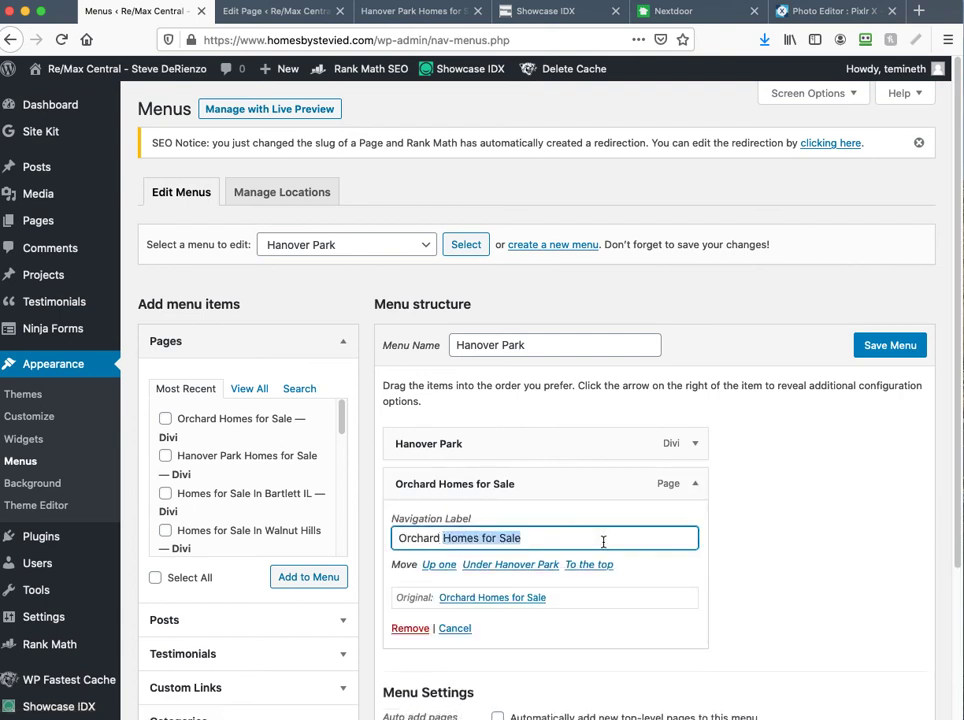
key(BackSpace)
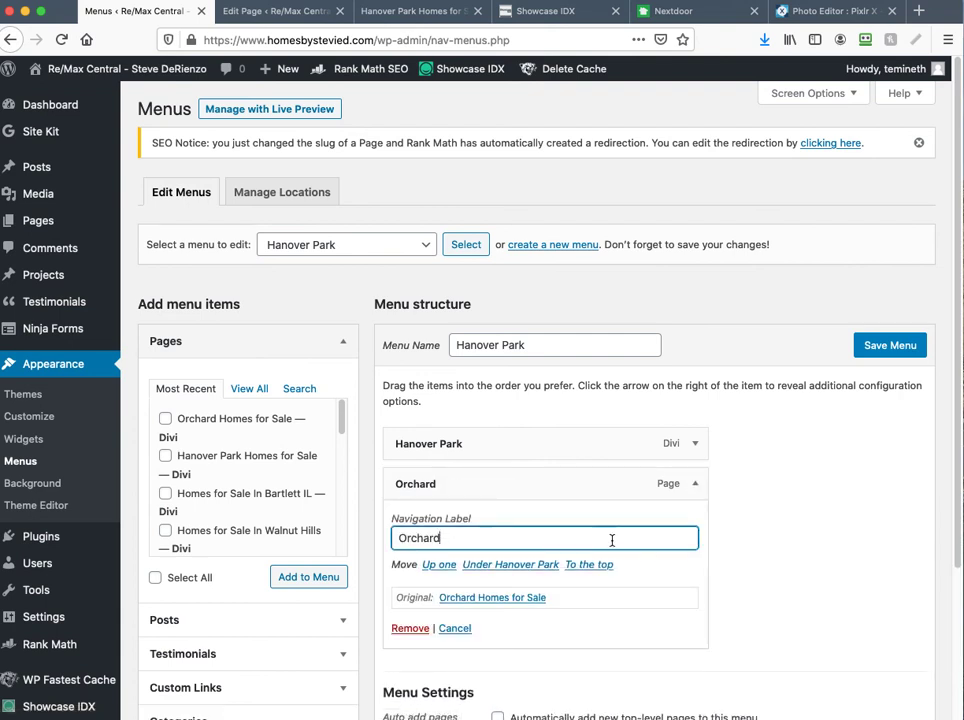
click(695, 486)
click(866, 355)
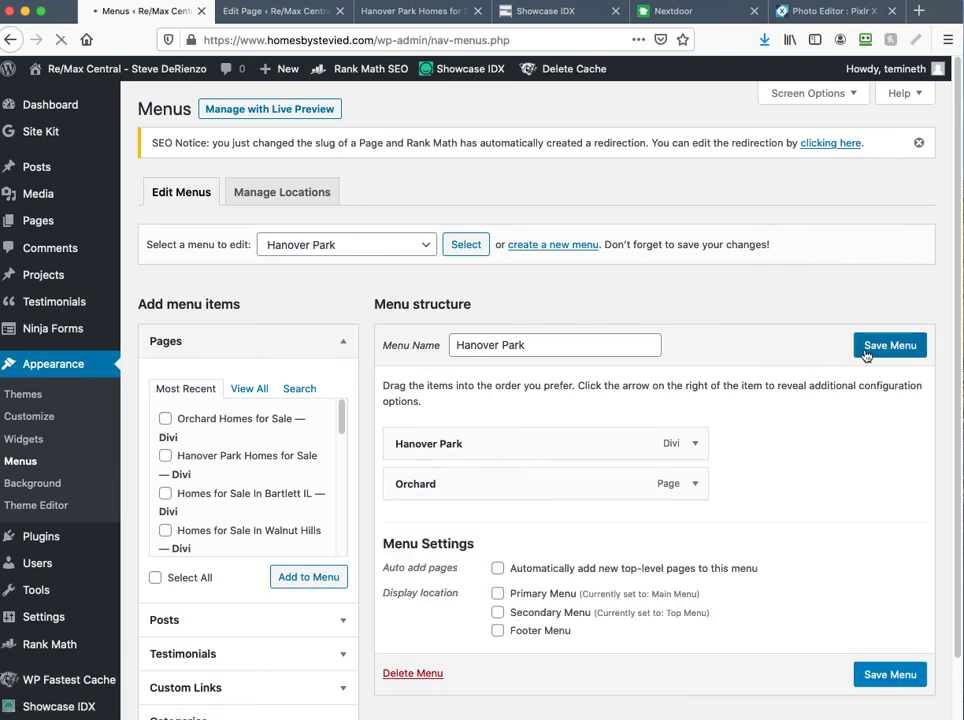
Step: Check the heading and hotsheet shortcode in the listings module of the Orchard page, closing its settings without edits
click(281, 20)
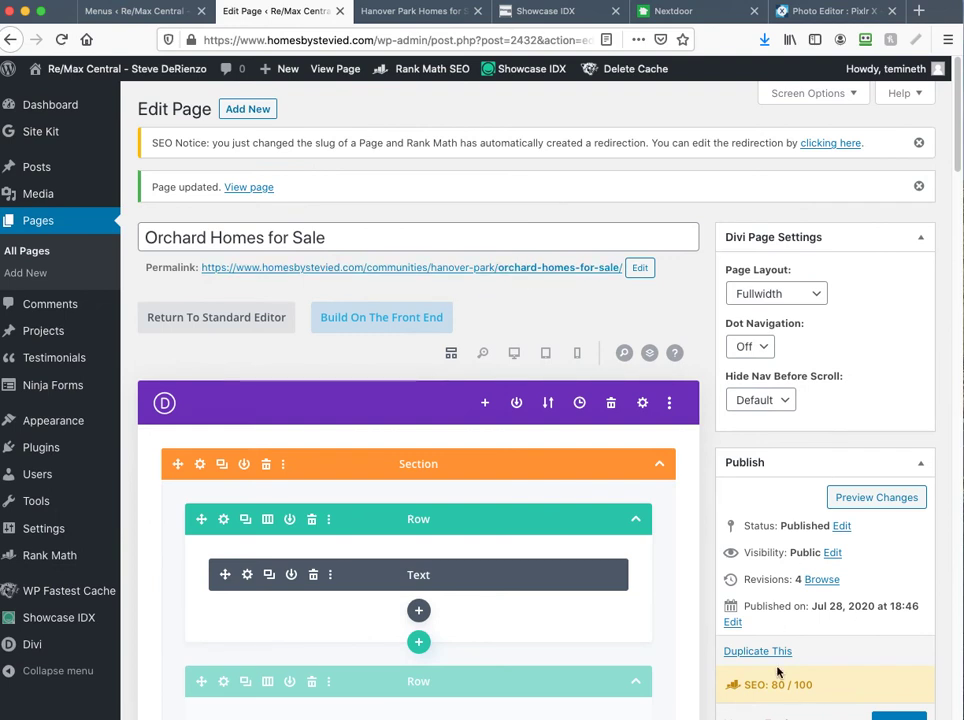
scroll(727, 656, down, 10)
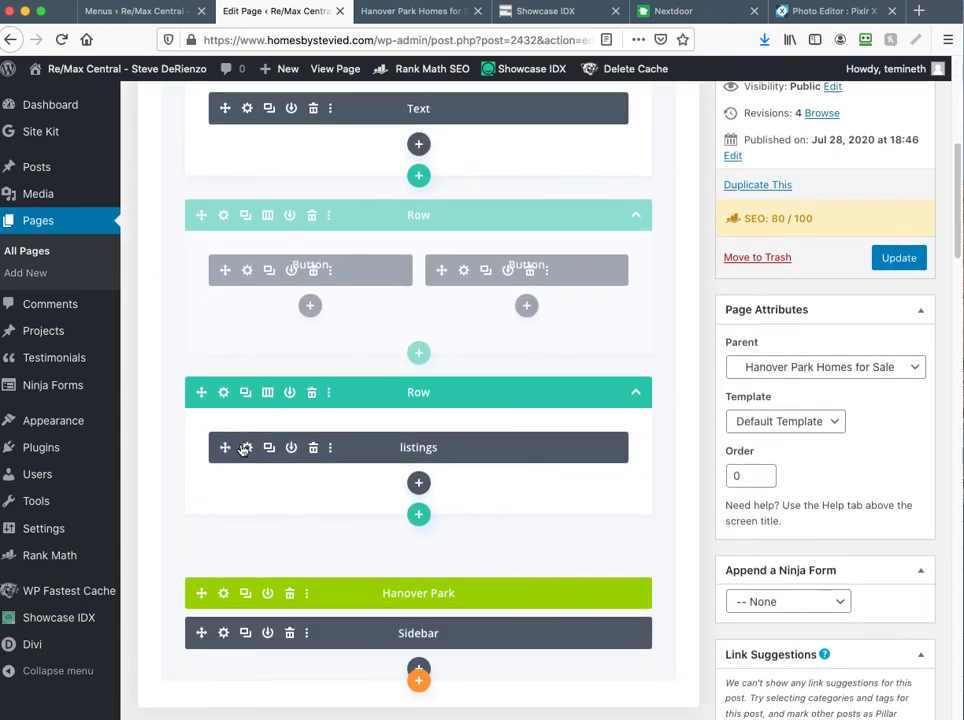
click(245, 448)
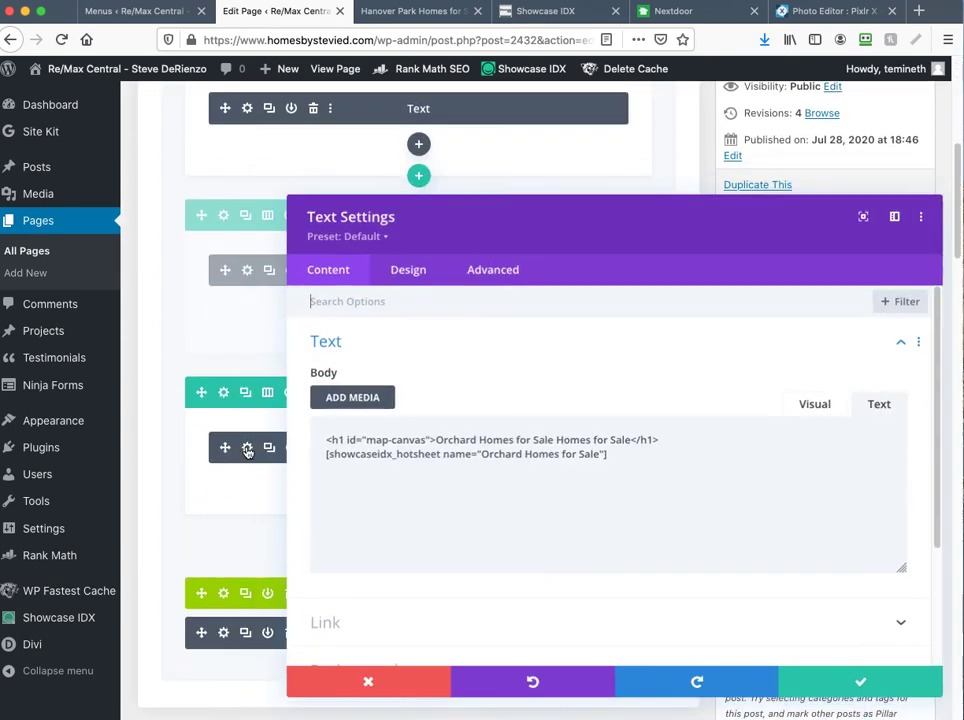
click(833, 680)
scroll(615, 370, up, 5)
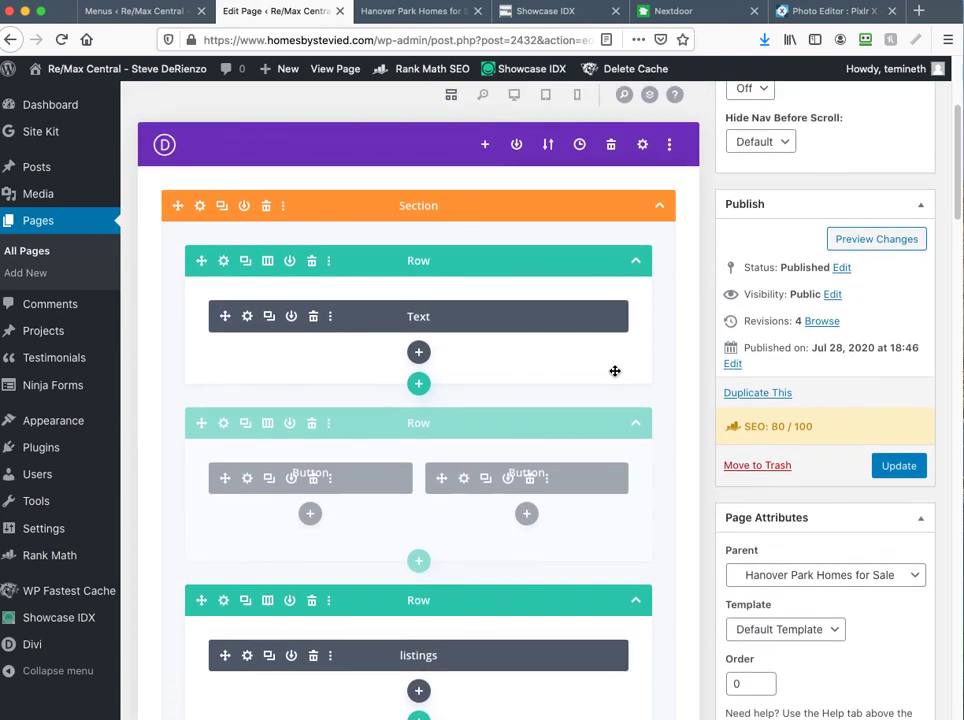
scroll(615, 371, up, 1)
scroll(615, 370, up, 5)
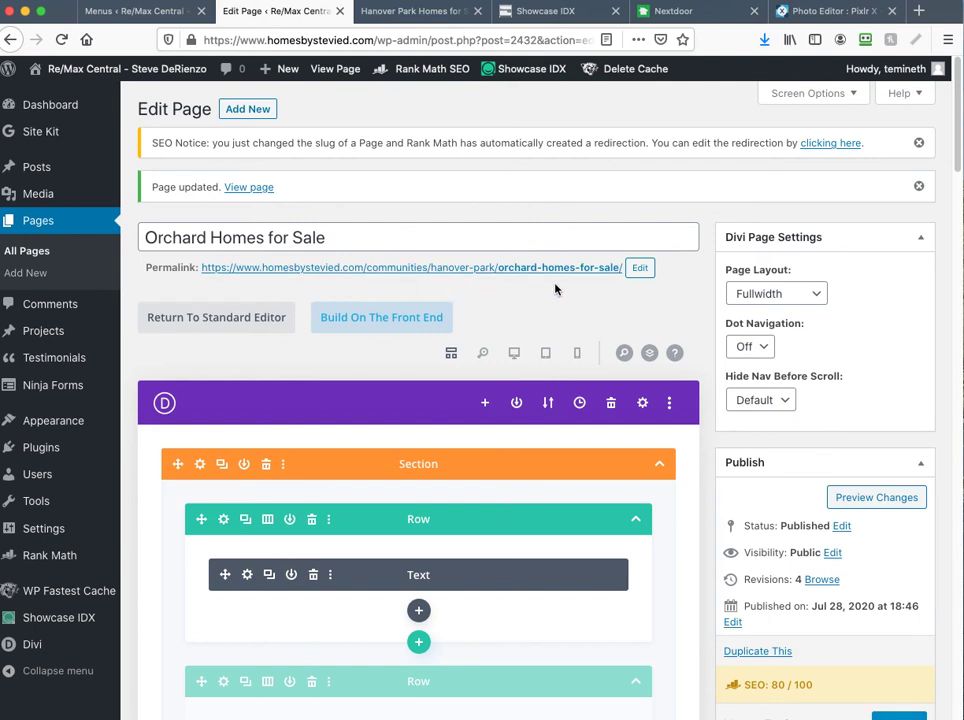
Step: Reload the live Hanover Park page and open Orchard from its neighborhood links to check the page heading and listings map
click(422, 12)
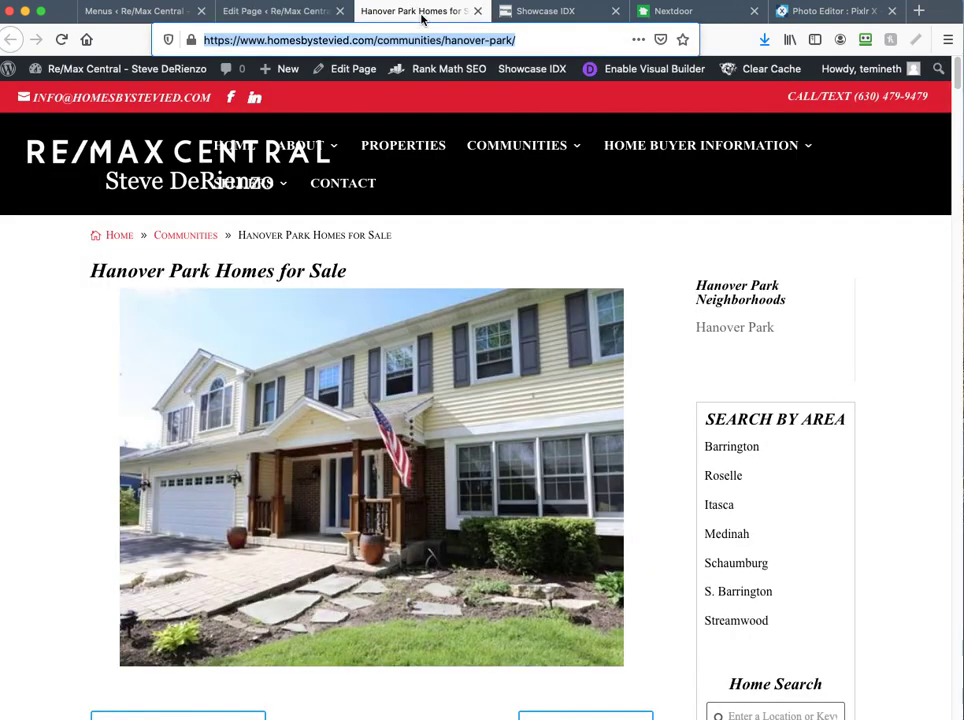
click(61, 39)
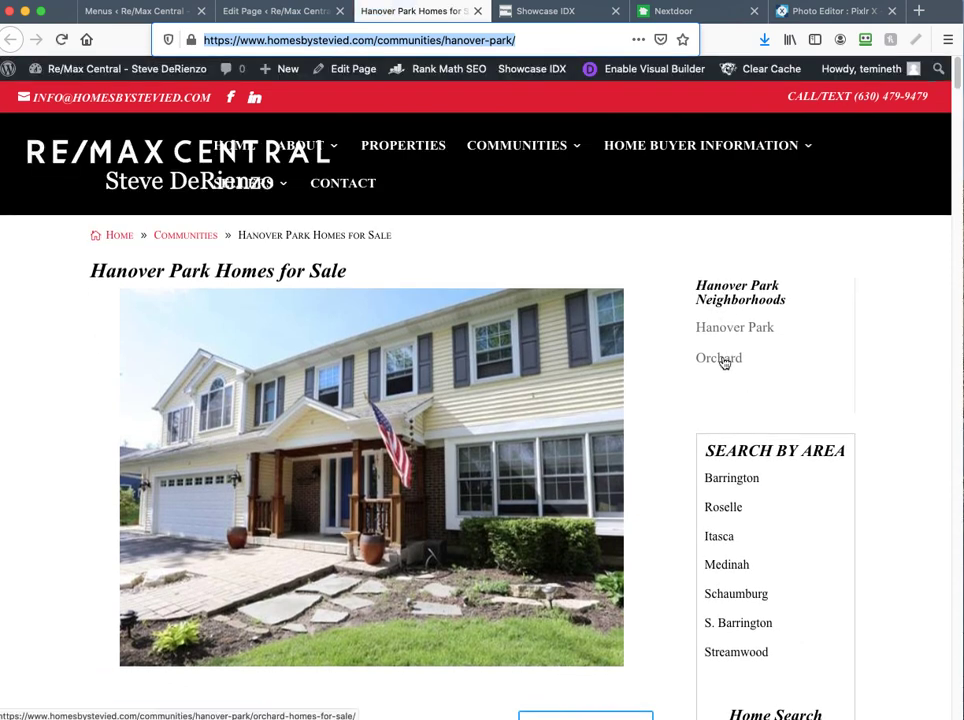
click(724, 362)
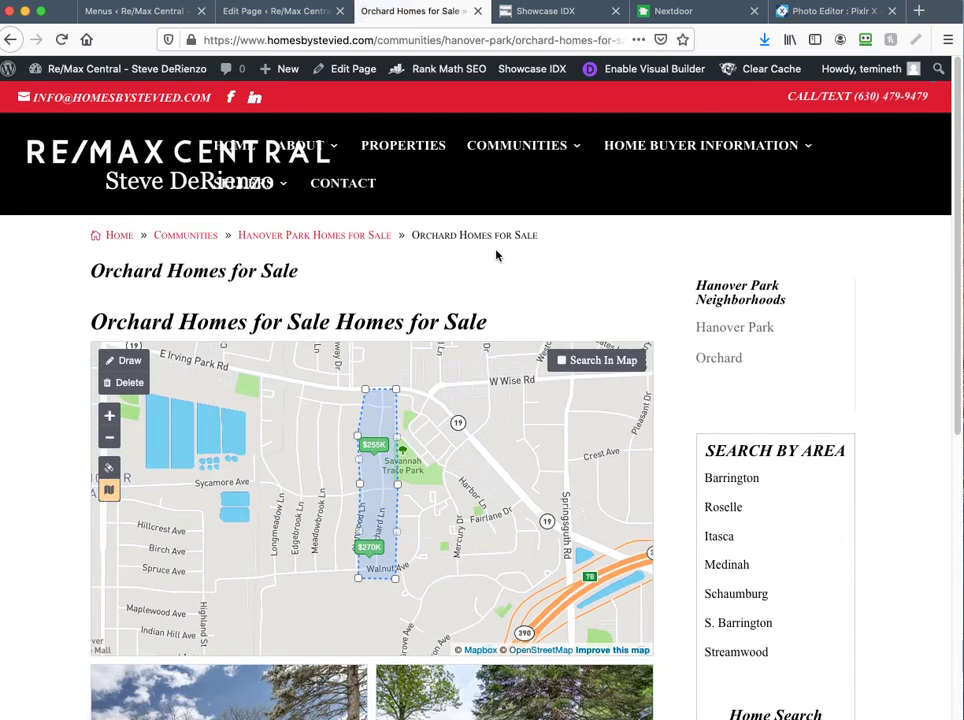
drag(90, 268, 342, 270)
click(320, 287)
mouse_move(247, 298)
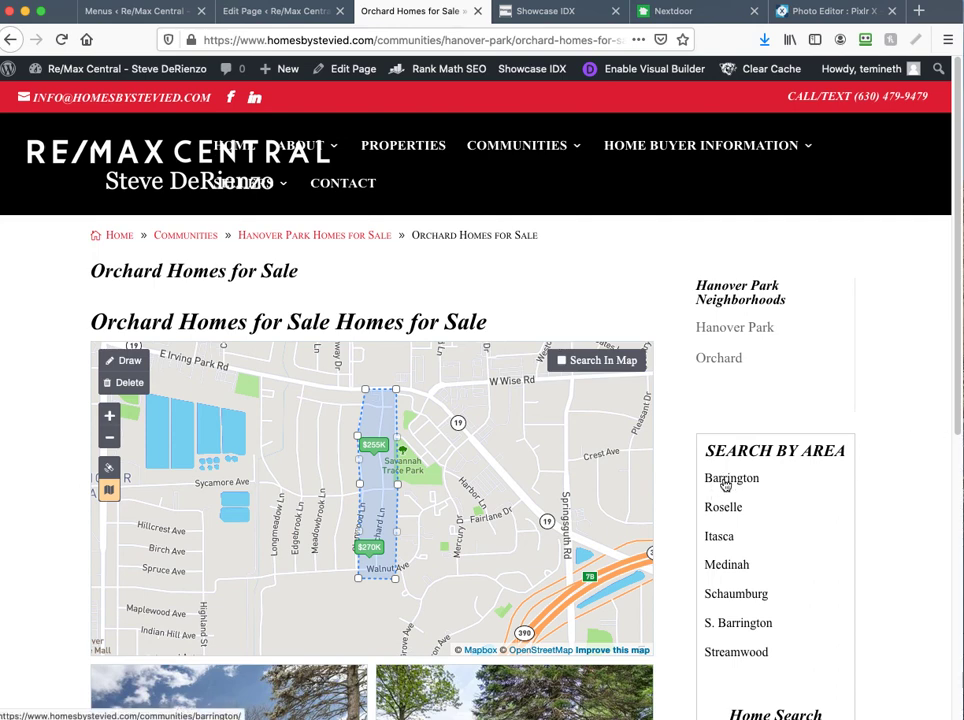
Step: Open the Schaumburg community page and review its neighborhood links and introductory content as a finished example
click(736, 595)
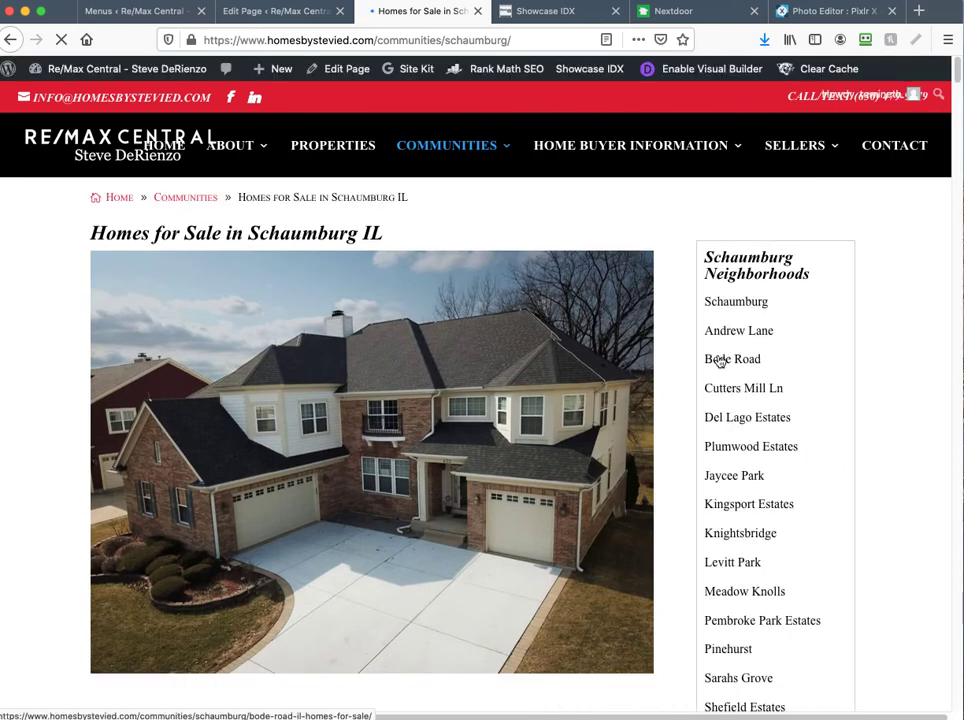
scroll(734, 455, down, 5)
scroll(740, 486, down, 2)
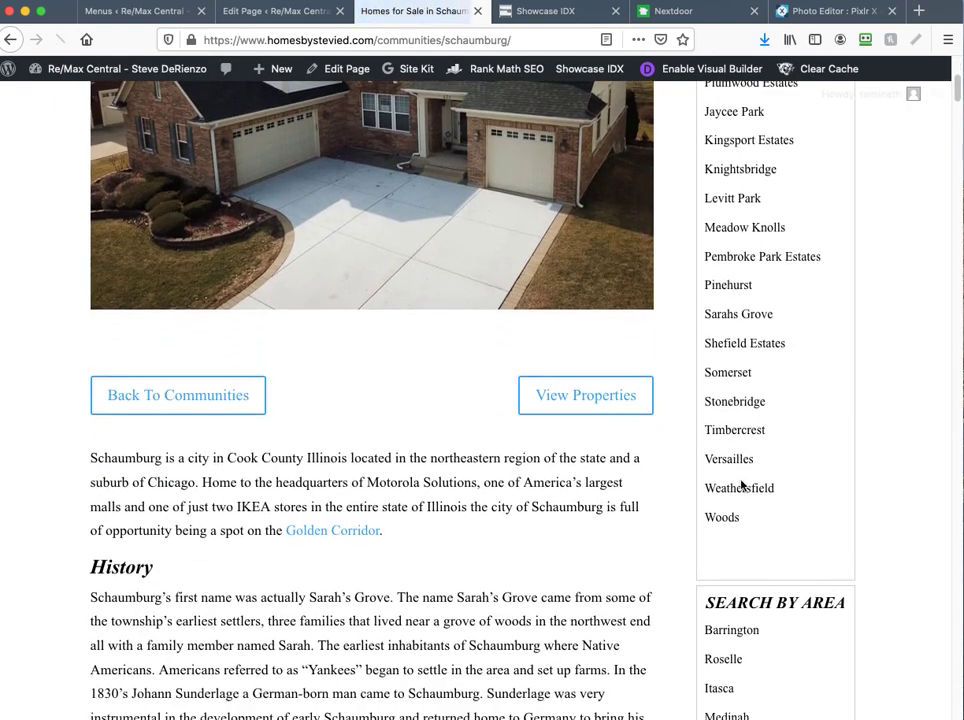
scroll(740, 462, up, 2)
scroll(740, 462, up, 5)
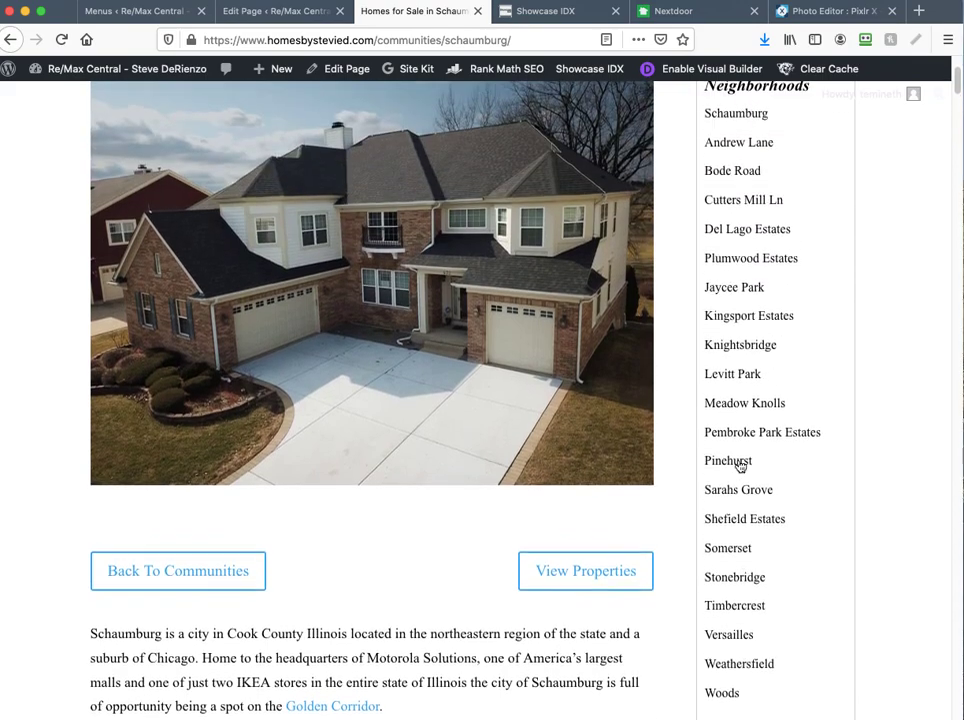
scroll(740, 462, down, 8)
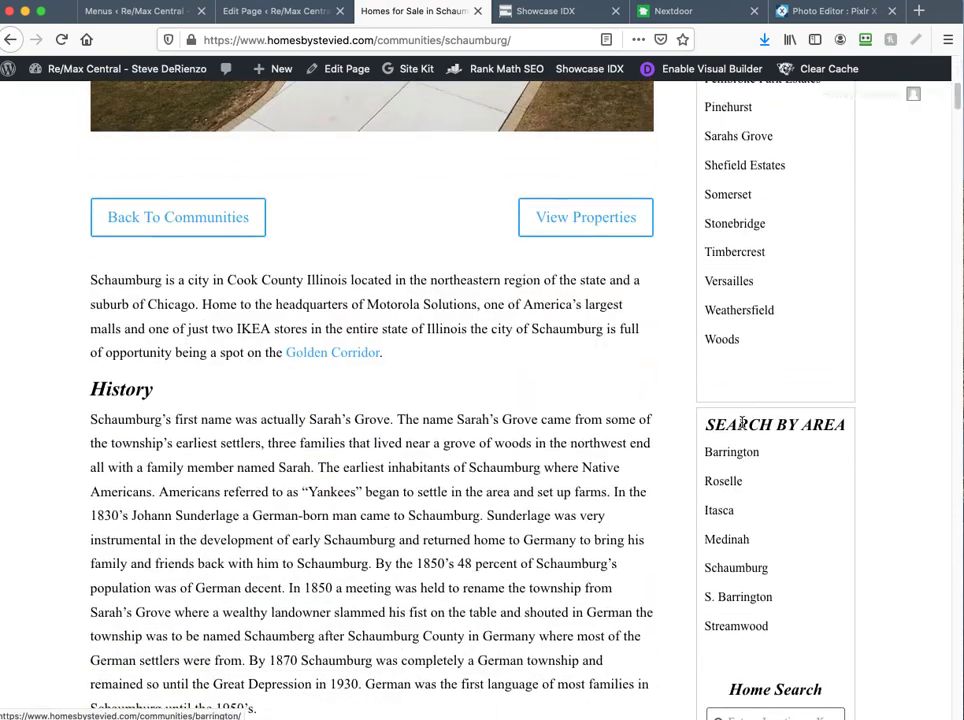
scroll(740, 413, up, 9)
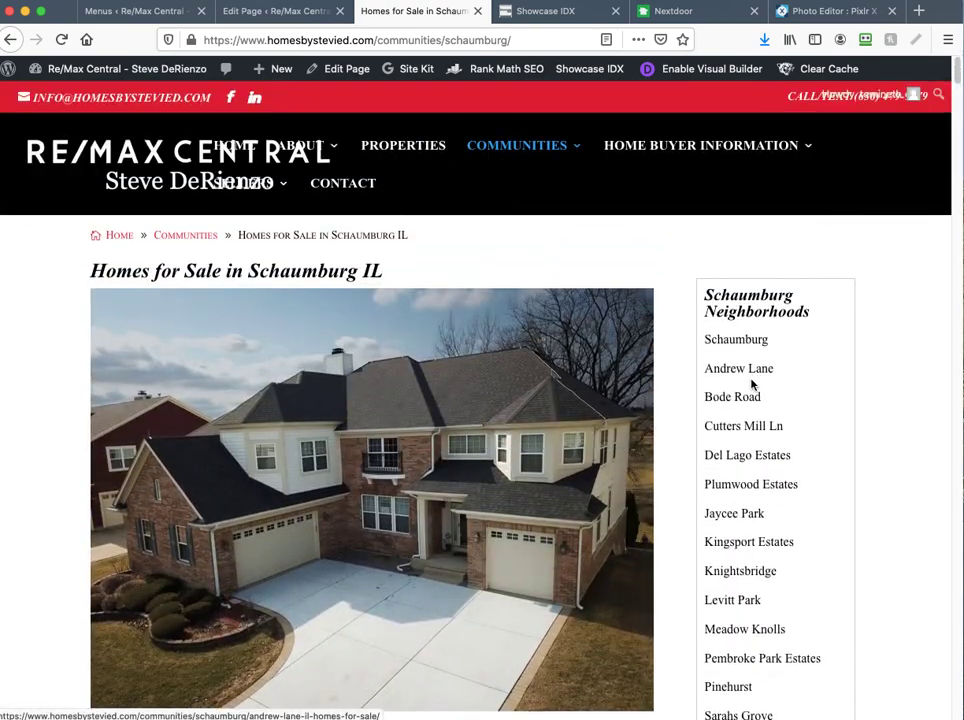
scroll(750, 385, down, 9)
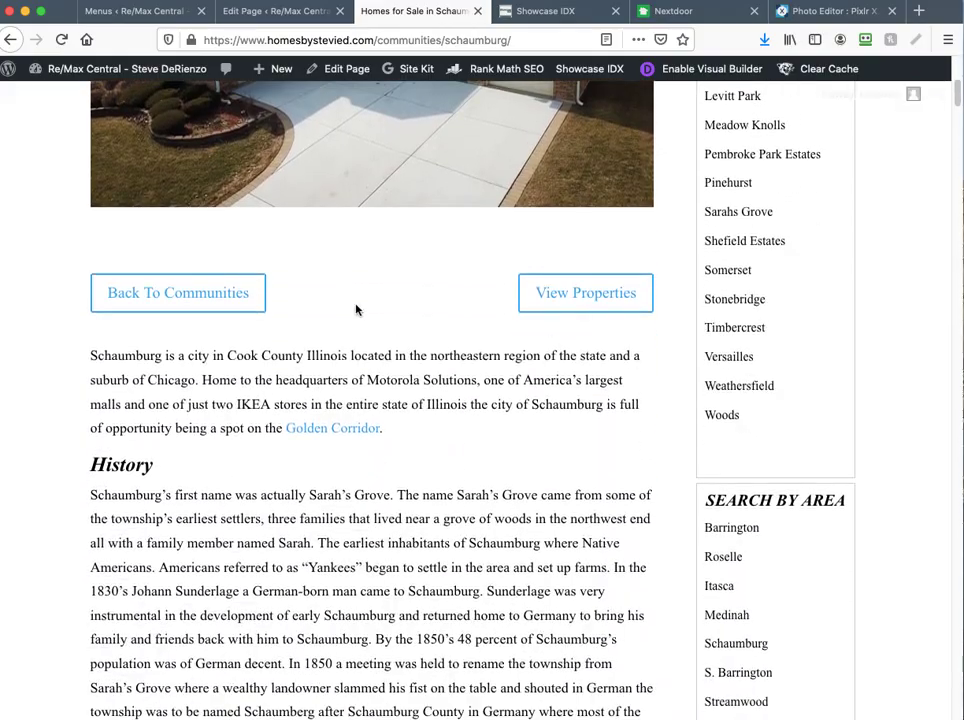
scroll(521, 436, down, 5)
scroll(521, 440, up, 4)
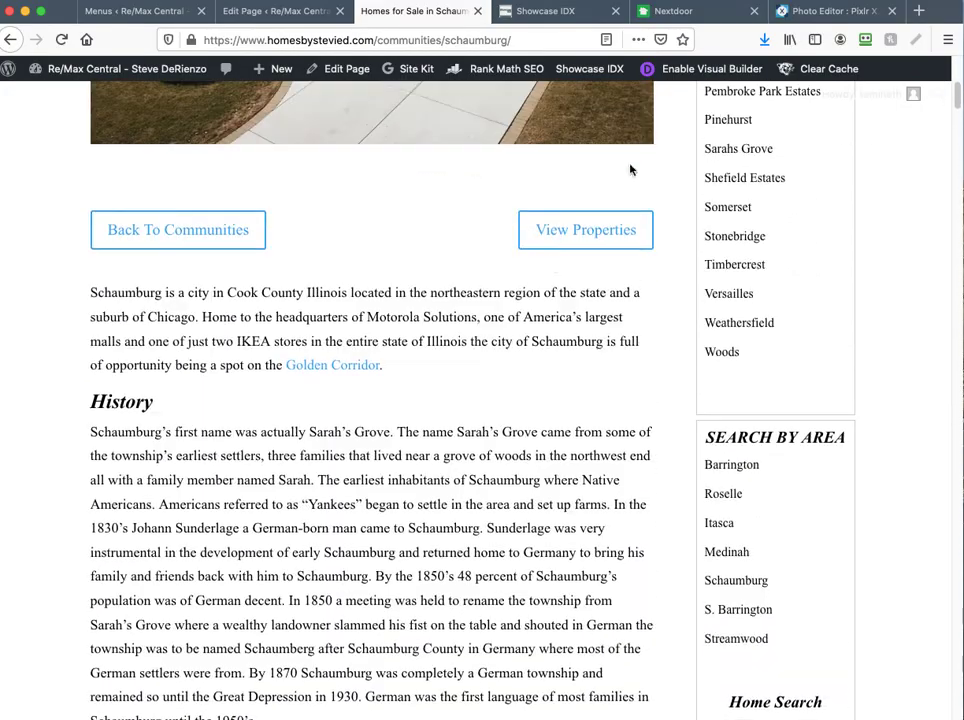
Step: Jump to the Schaumburg property listings, and review the map, useful links, community text and neighborhood list
click(581, 228)
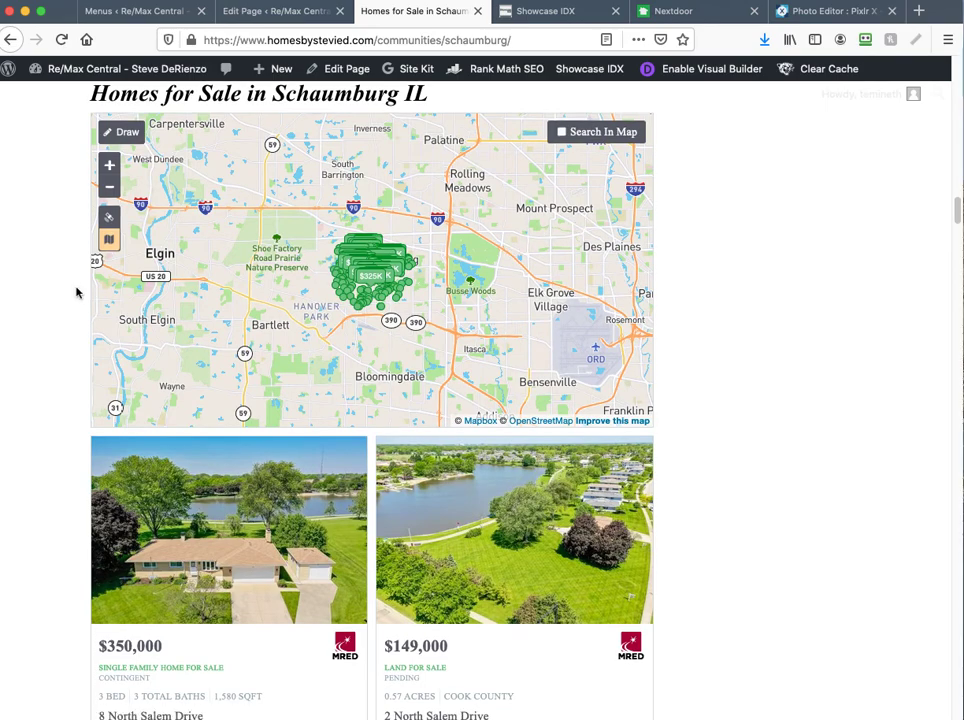
scroll(34, 383, down, 15)
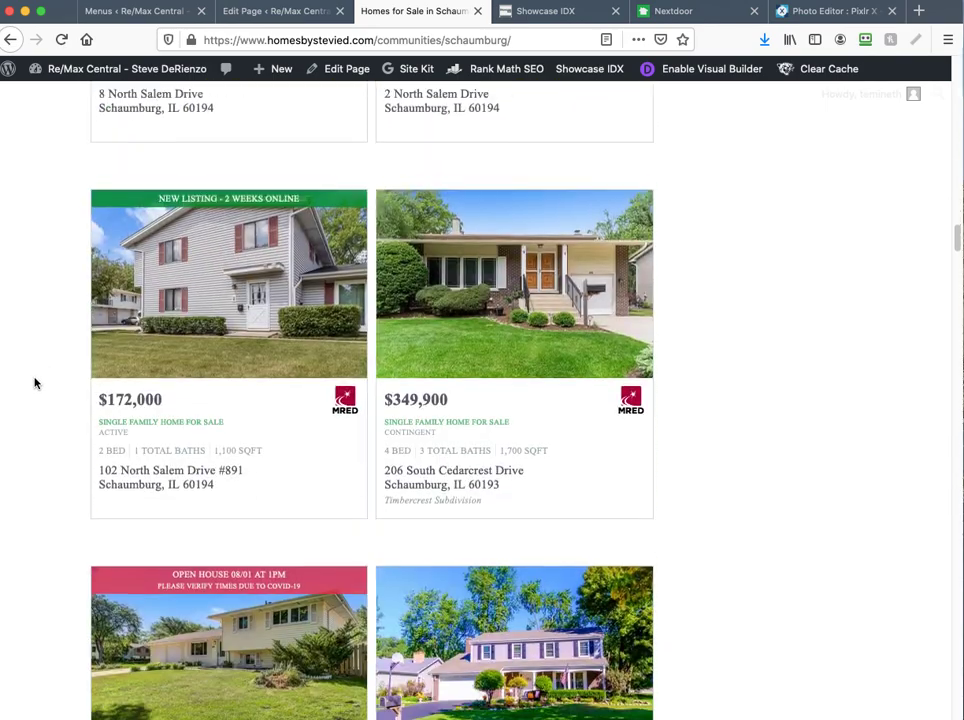
scroll(50, 390, up, 20)
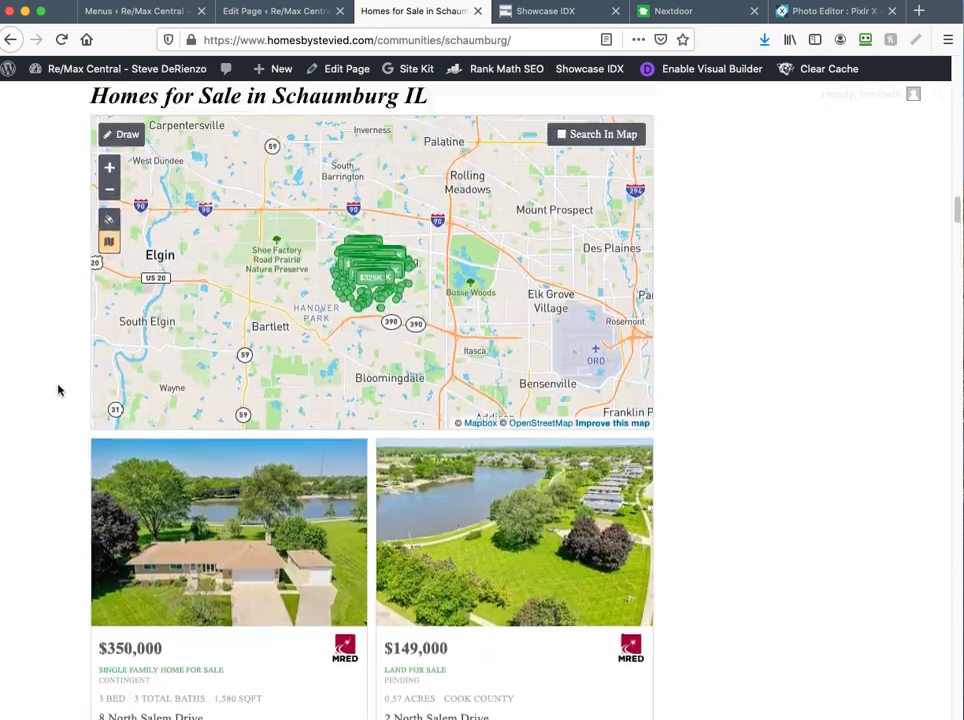
scroll(67, 390, down, 6)
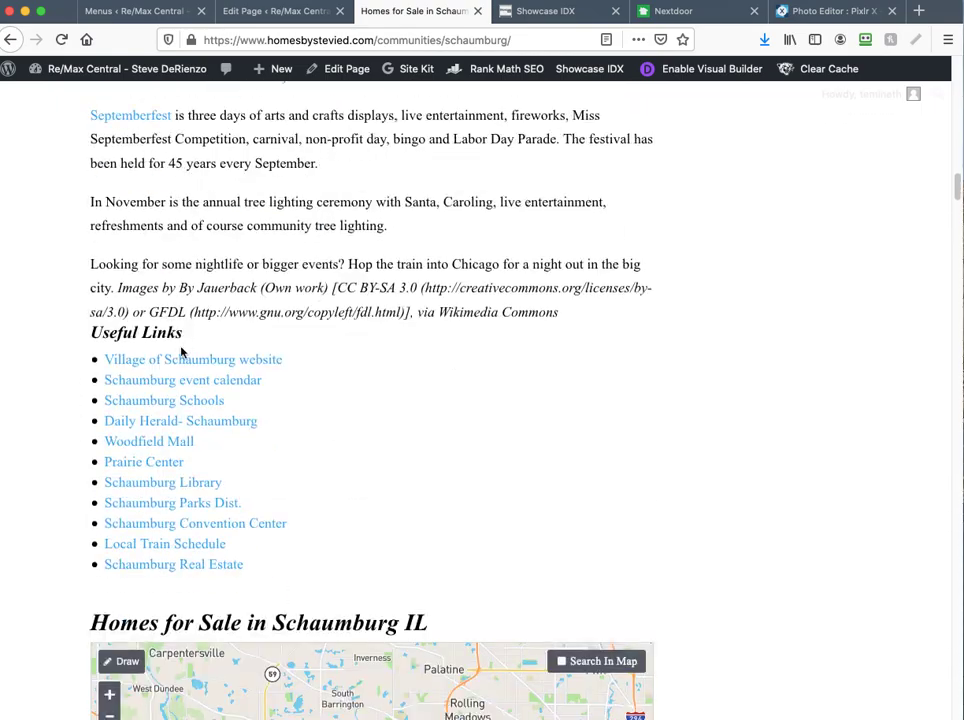
scroll(333, 290, up, 20)
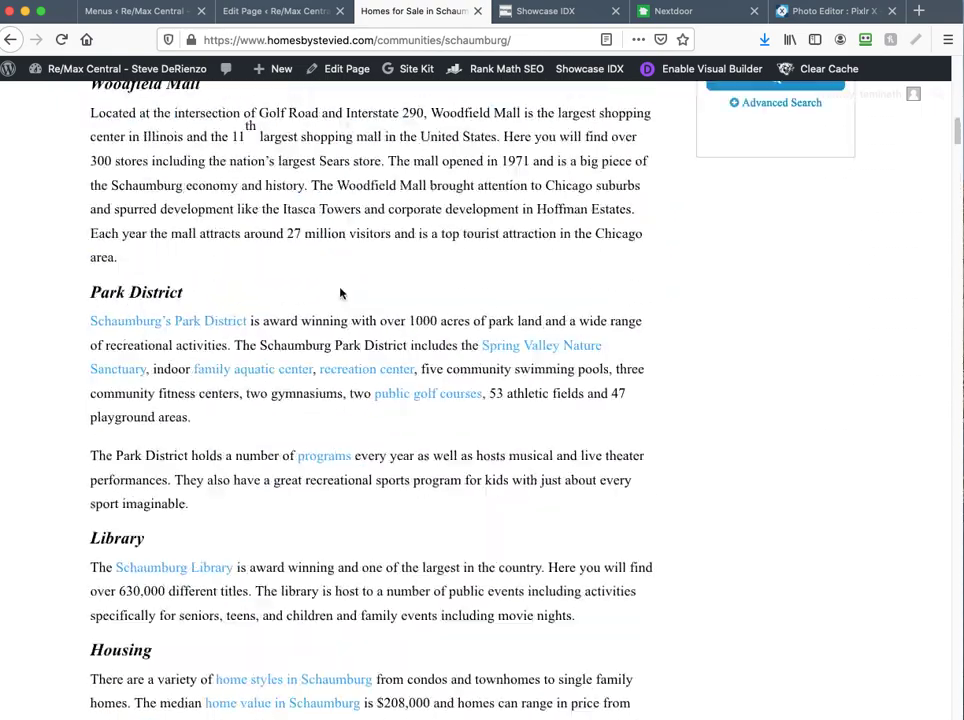
scroll(735, 213, up, 12)
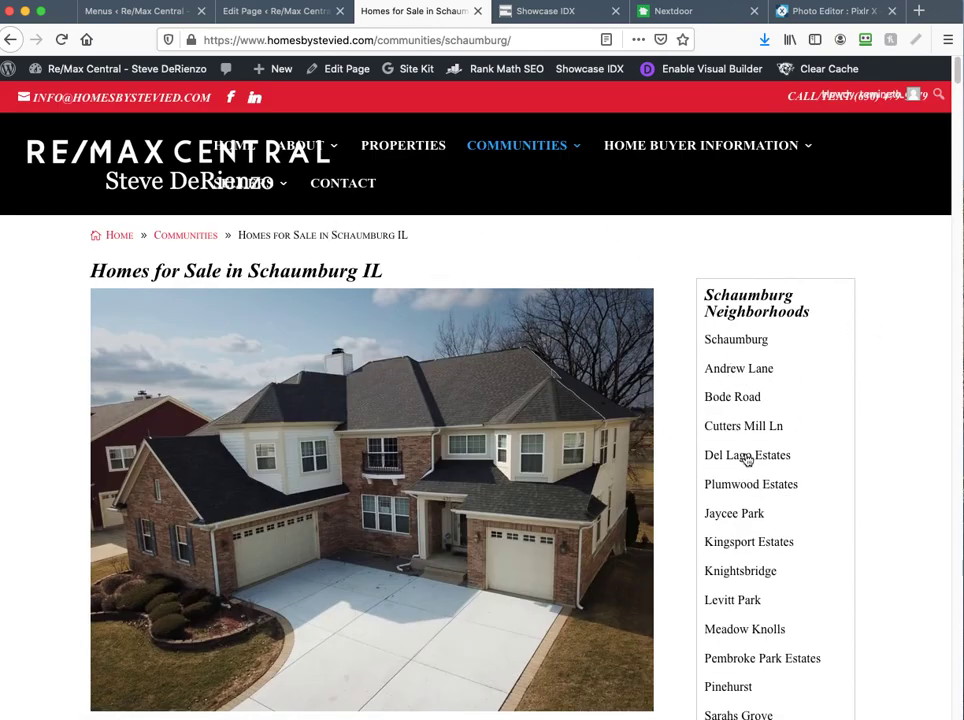
scroll(739, 457, down, 8)
scroll(753, 460, up, 10)
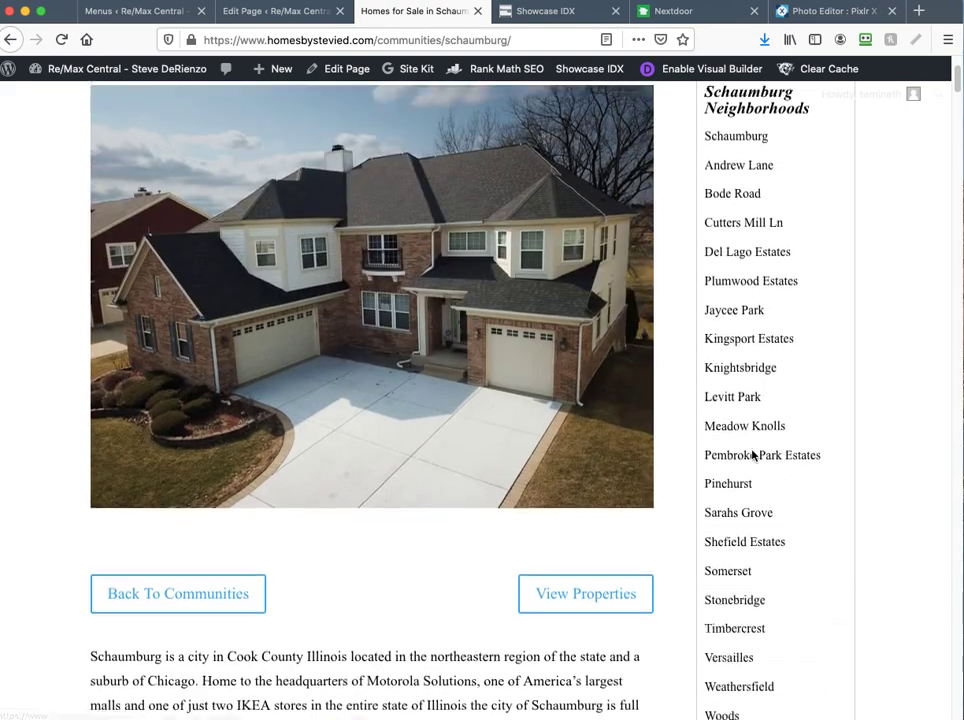
scroll(758, 450, down, 6)
scroll(757, 446, down, 5)
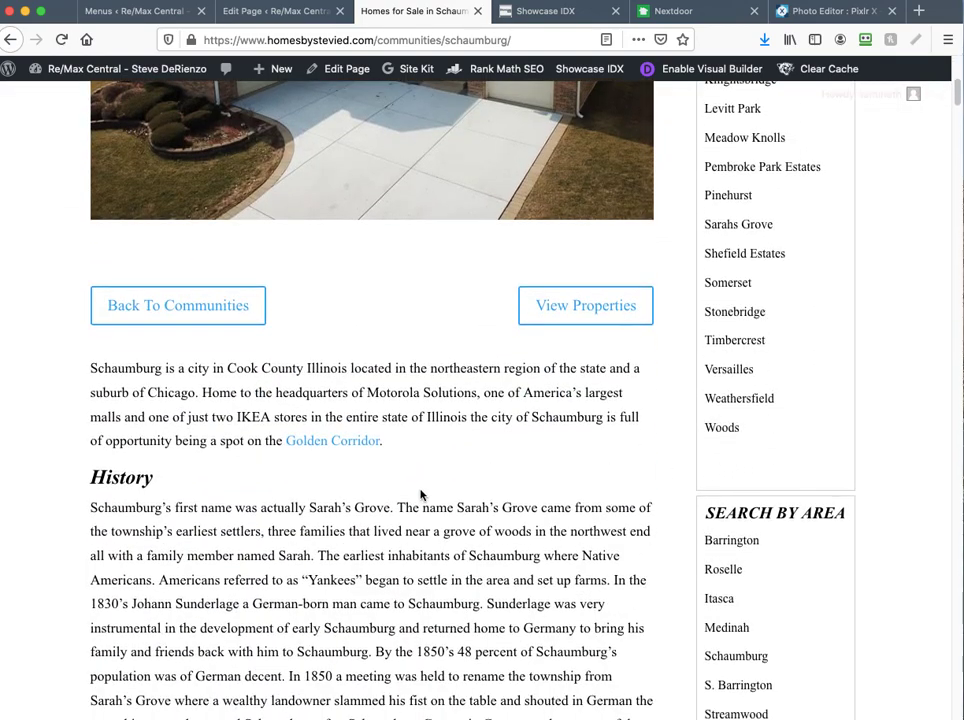
Step: Read through the Schaumburg page's community text, covering history, Woodfield Mall, park district, library, housing, schools and popular events, including its inline links
scroll(361, 496, down, 5)
scroll(310, 420, down, 8)
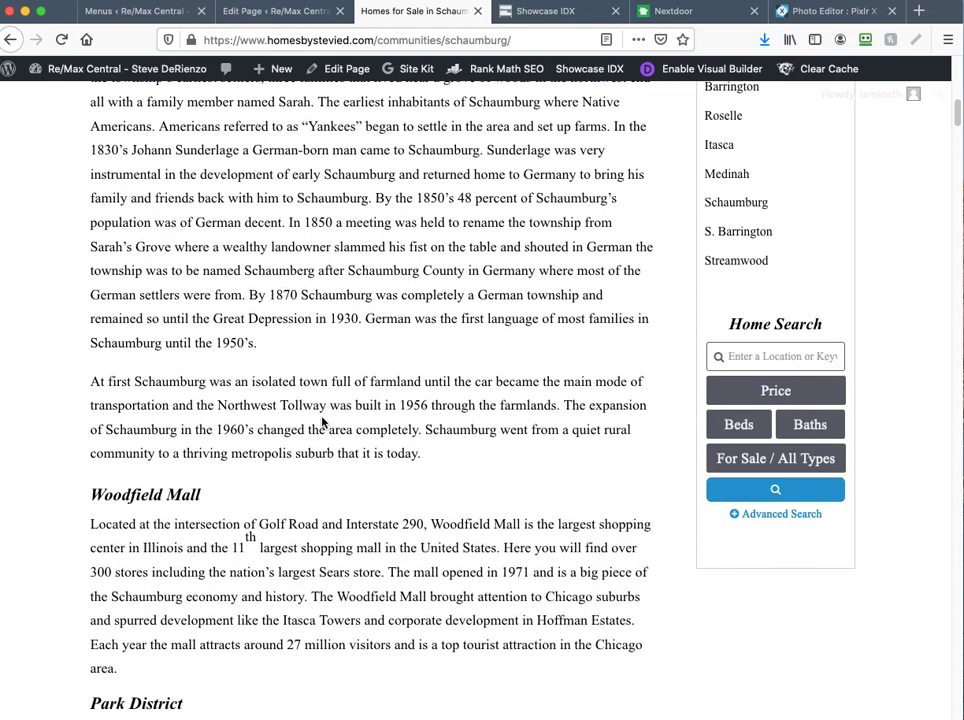
scroll(337, 428, down, 4)
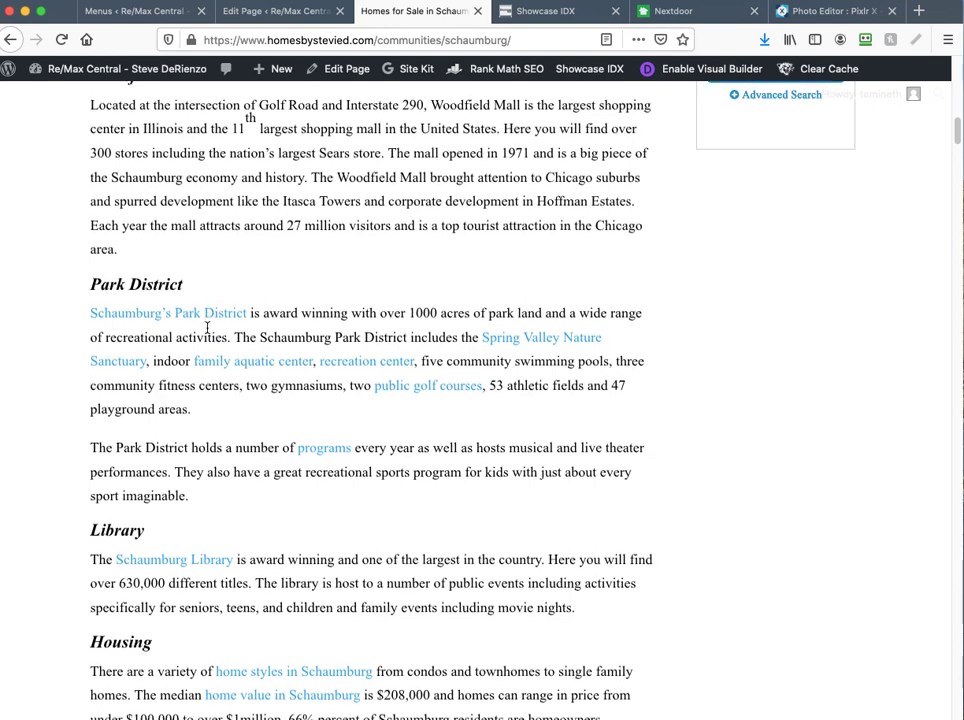
scroll(208, 328, down, 4)
scroll(204, 357, up, 3)
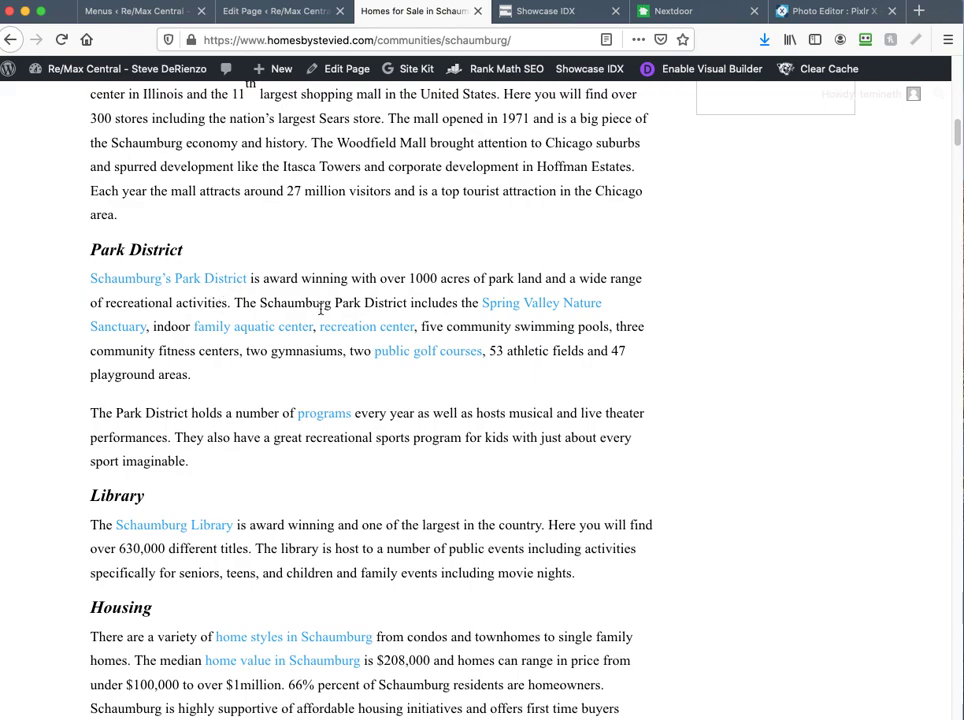
scroll(333, 318, down, 12)
scroll(347, 336, down, 6)
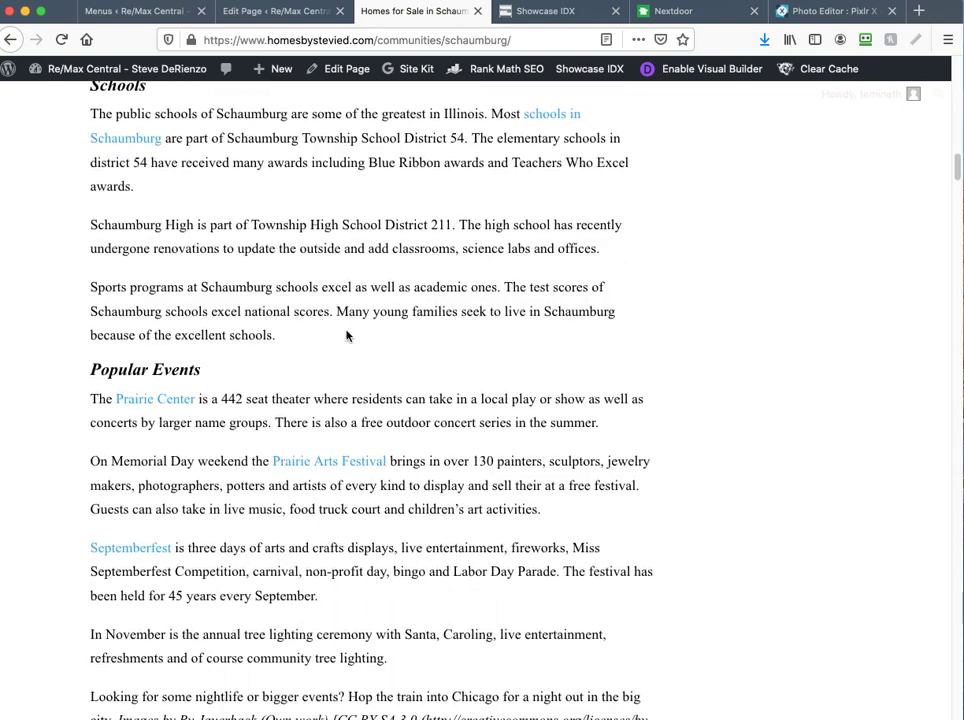
scroll(346, 335, up, 4)
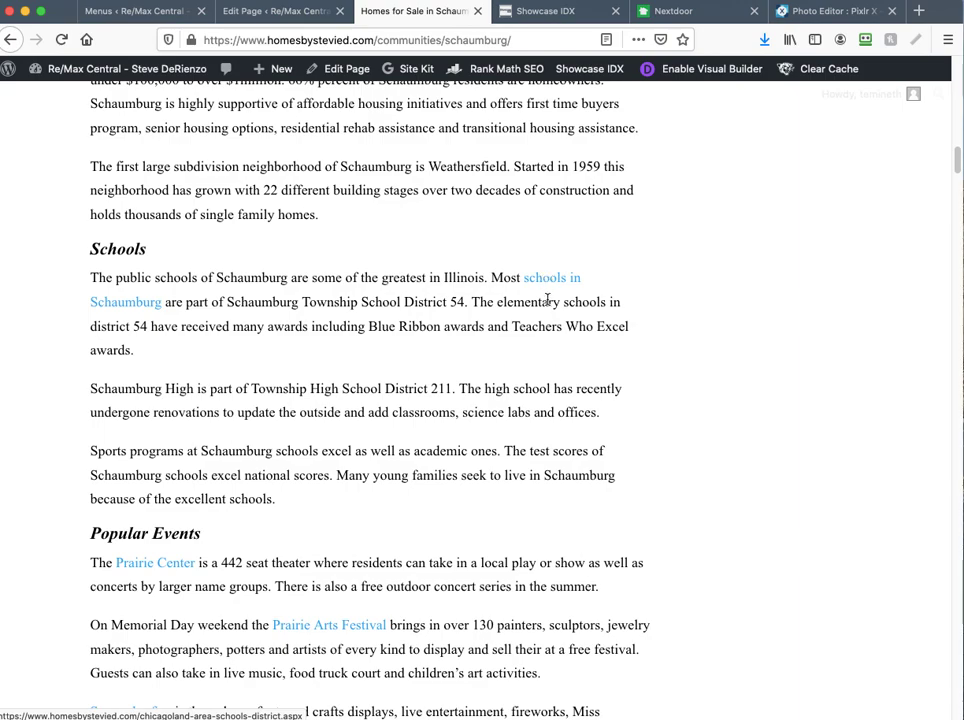
scroll(548, 300, up, 20)
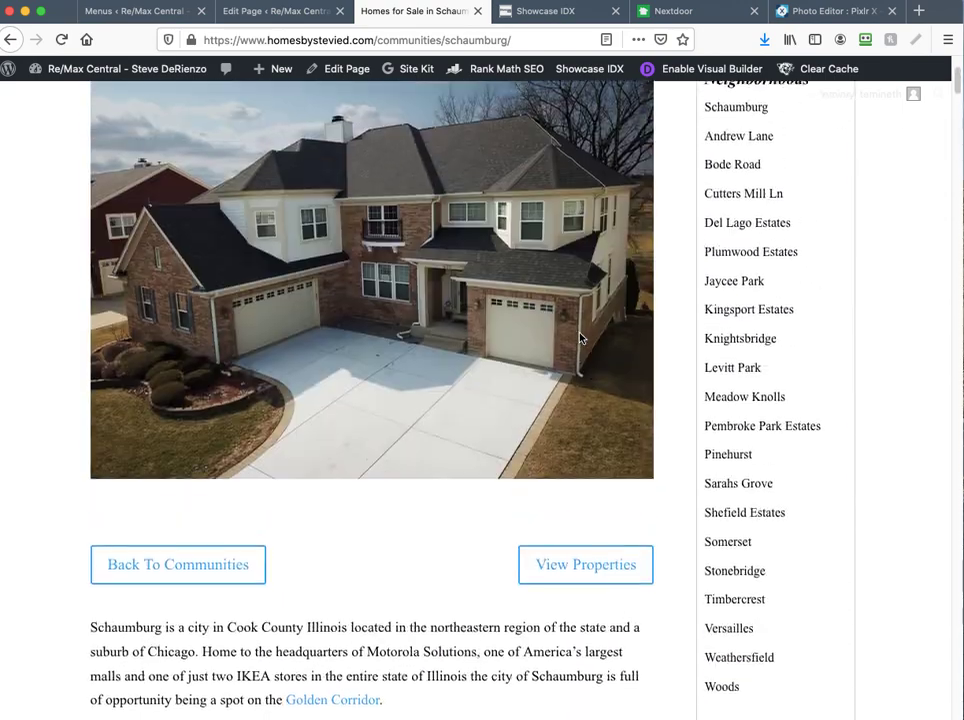
scroll(583, 344, up, 5)
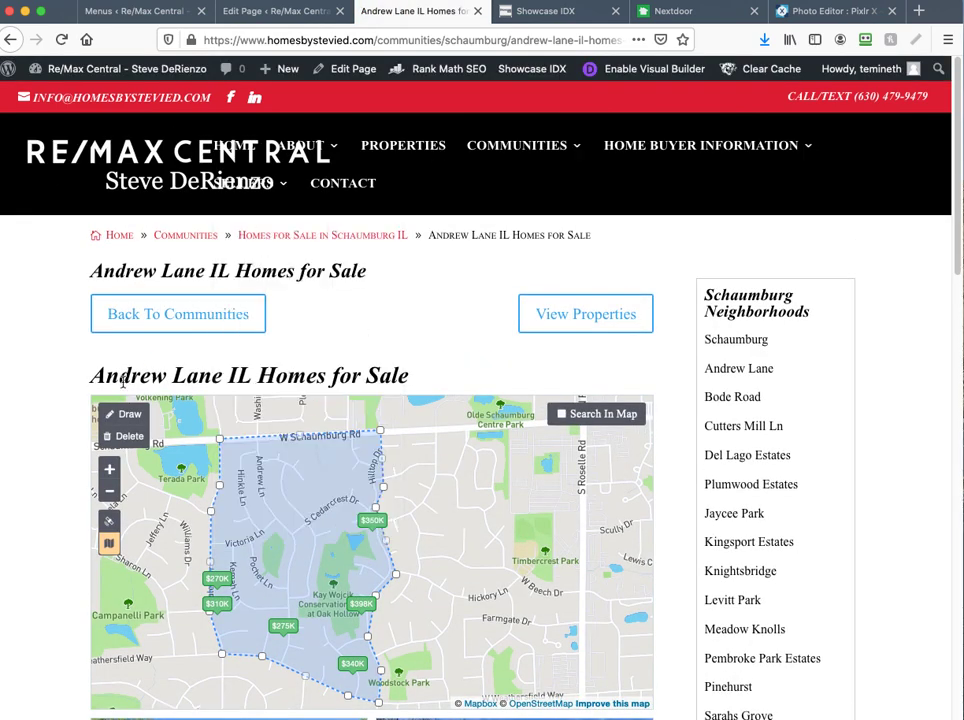
Step: Examine the Andrew Lane neighborhood page's heading, outlined listings map, property cards and sidebar neighborhood links
scroll(77, 403, down, 10)
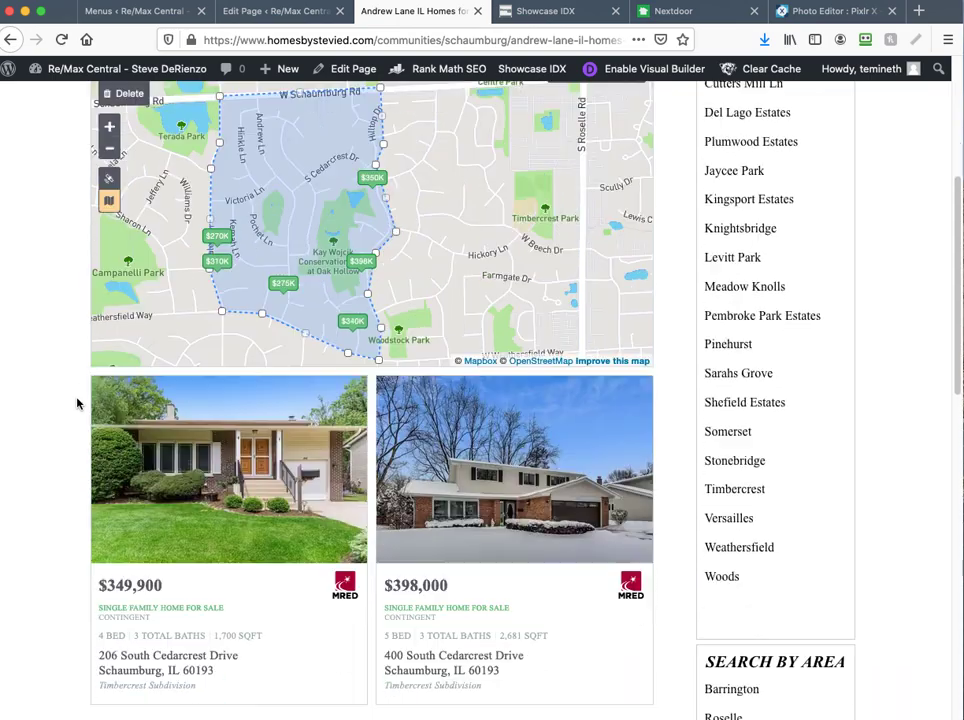
scroll(77, 399, down, 6)
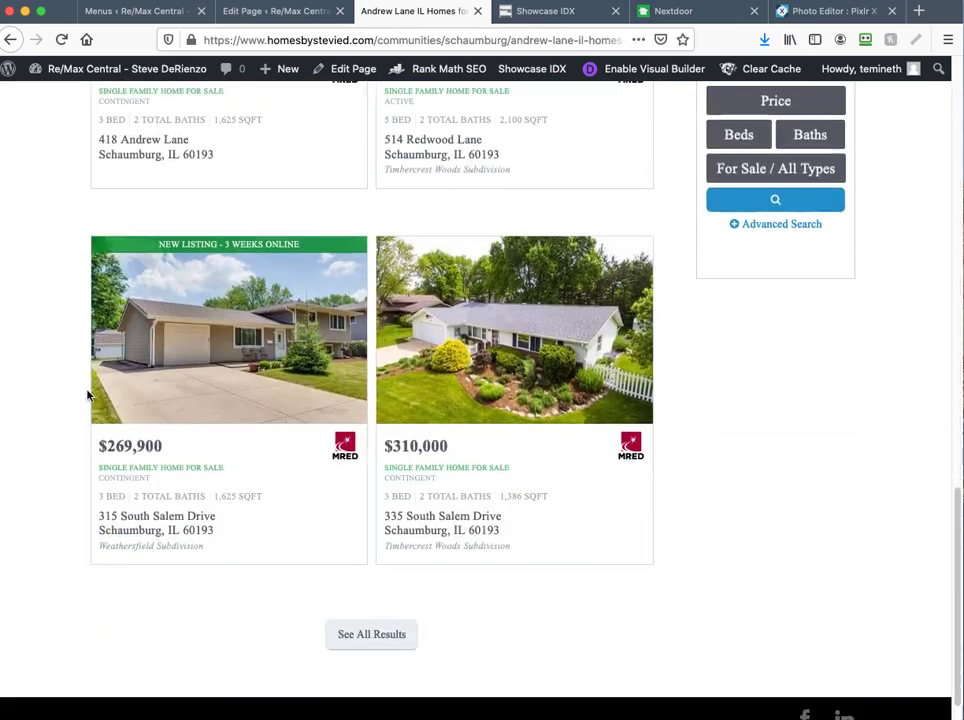
scroll(86, 394, up, 7)
scroll(89, 393, up, 10)
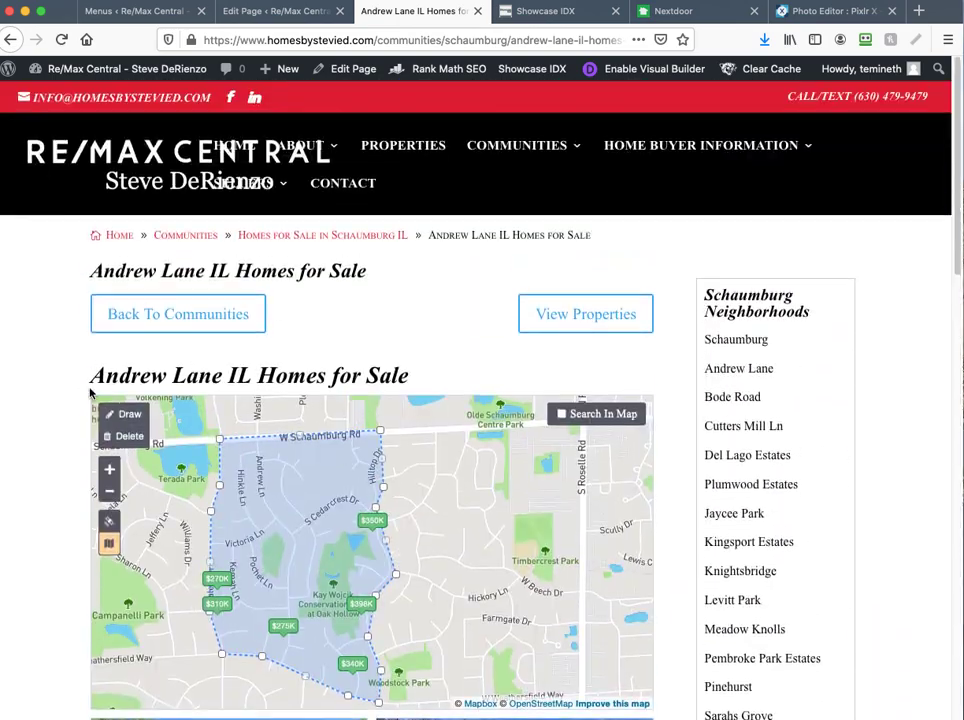
scroll(89, 393, down, 8)
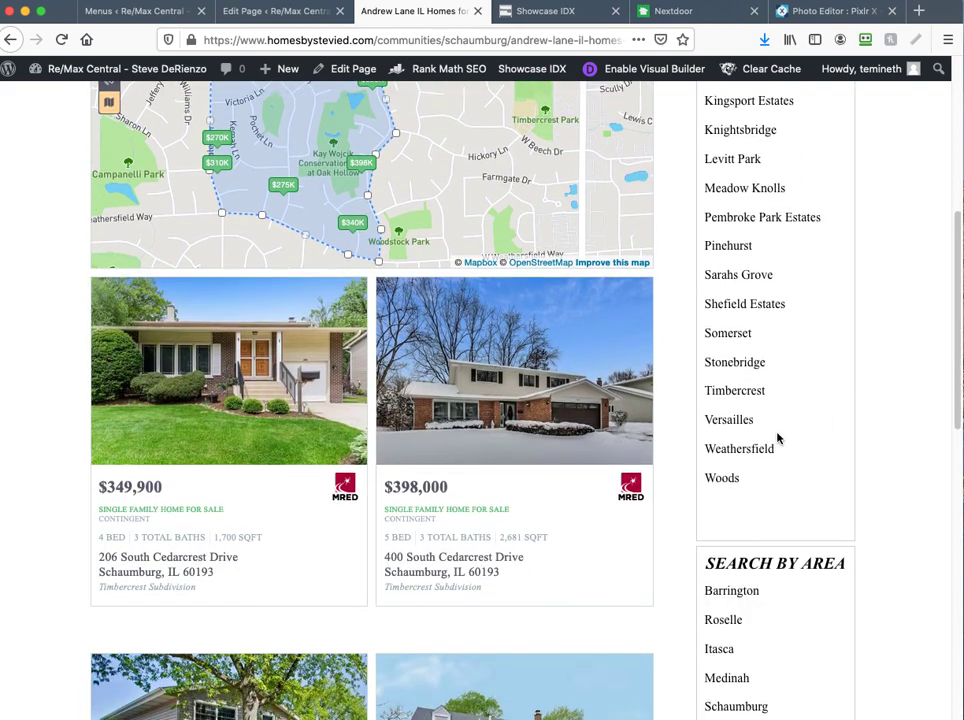
scroll(729, 478, up, 5)
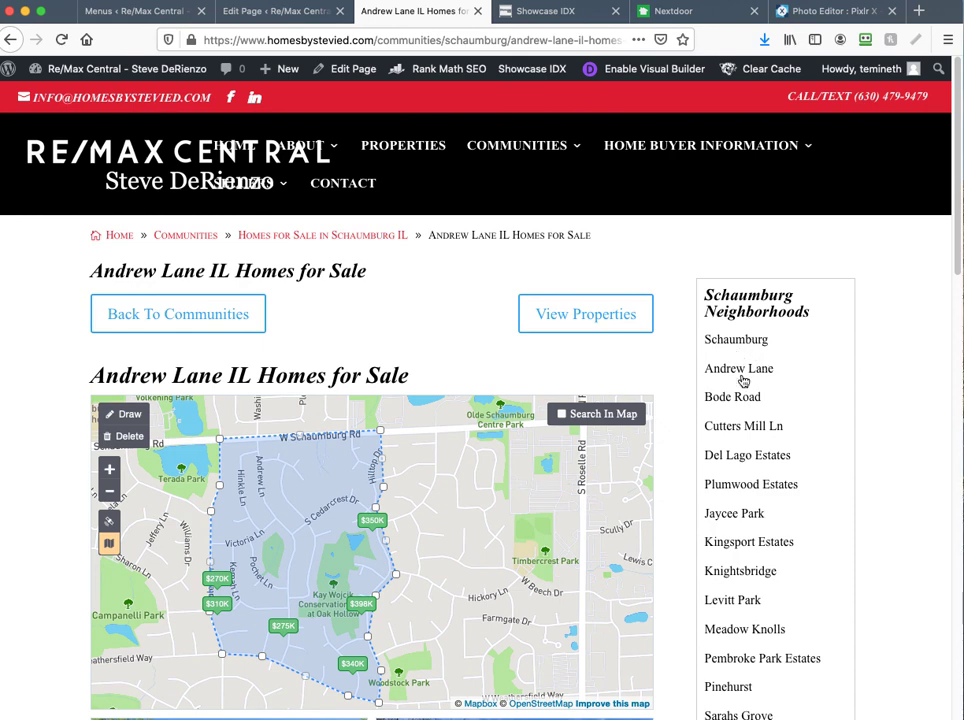
Step: Open Kingsport Estates from the Schaumburg neighborhood links and review its heading and property listings
scroll(738, 392, down, 3)
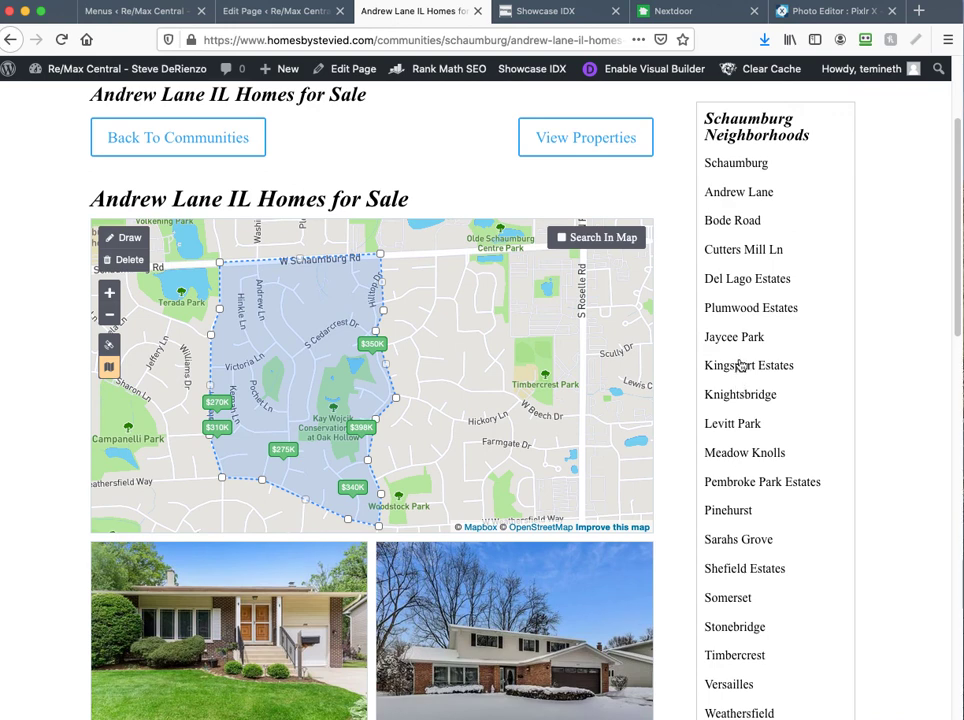
click(740, 366)
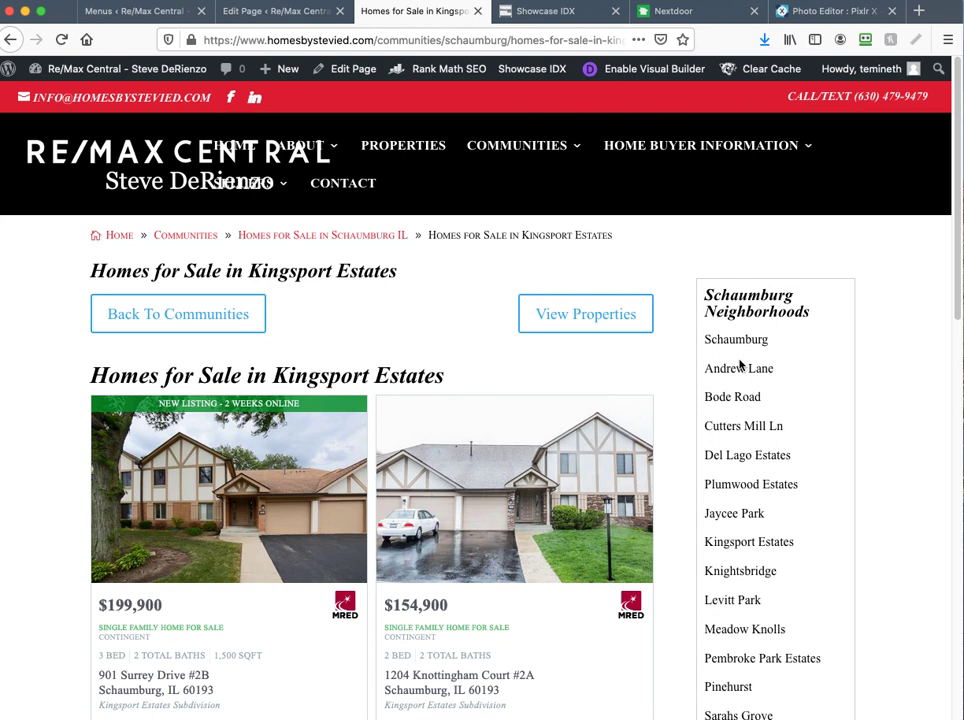
mouse_move(486, 146)
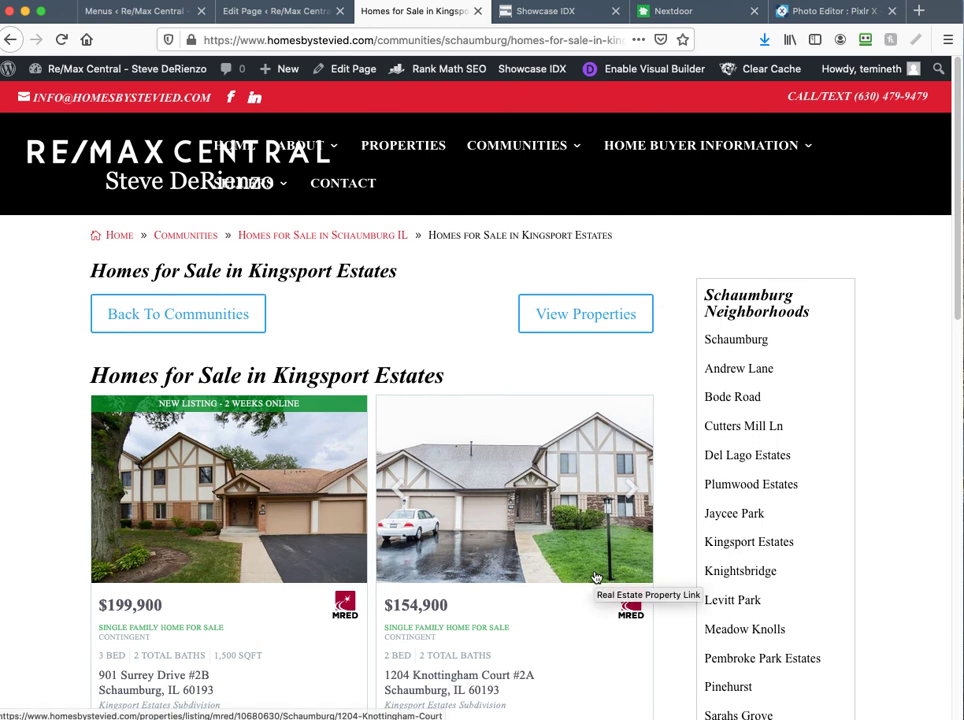
scroll(595, 578, down, 2)
scroll(595, 578, up, 2)
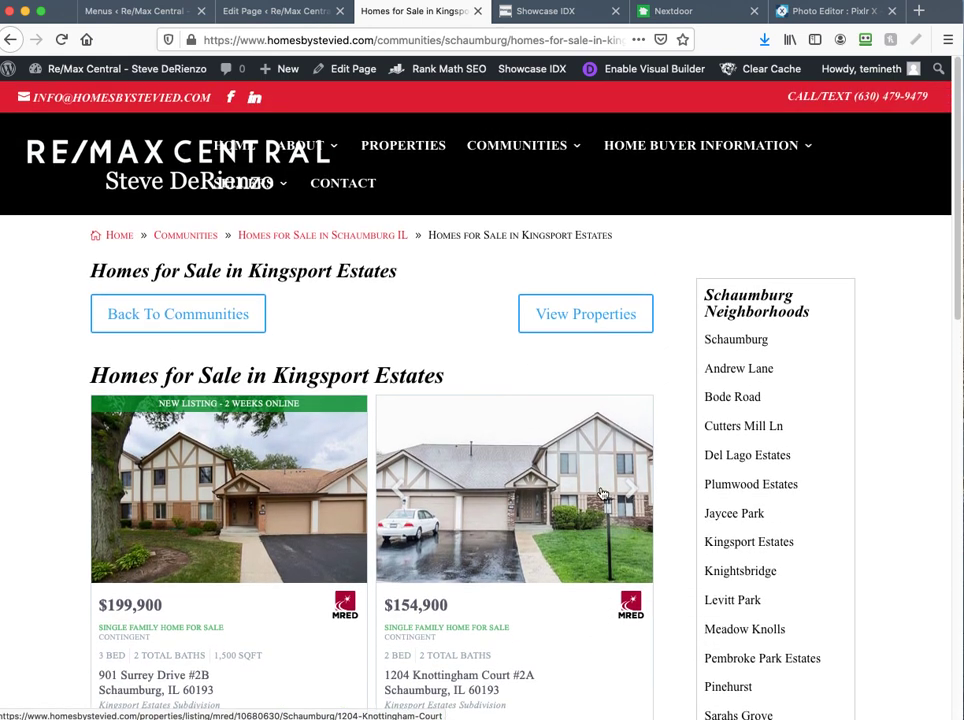